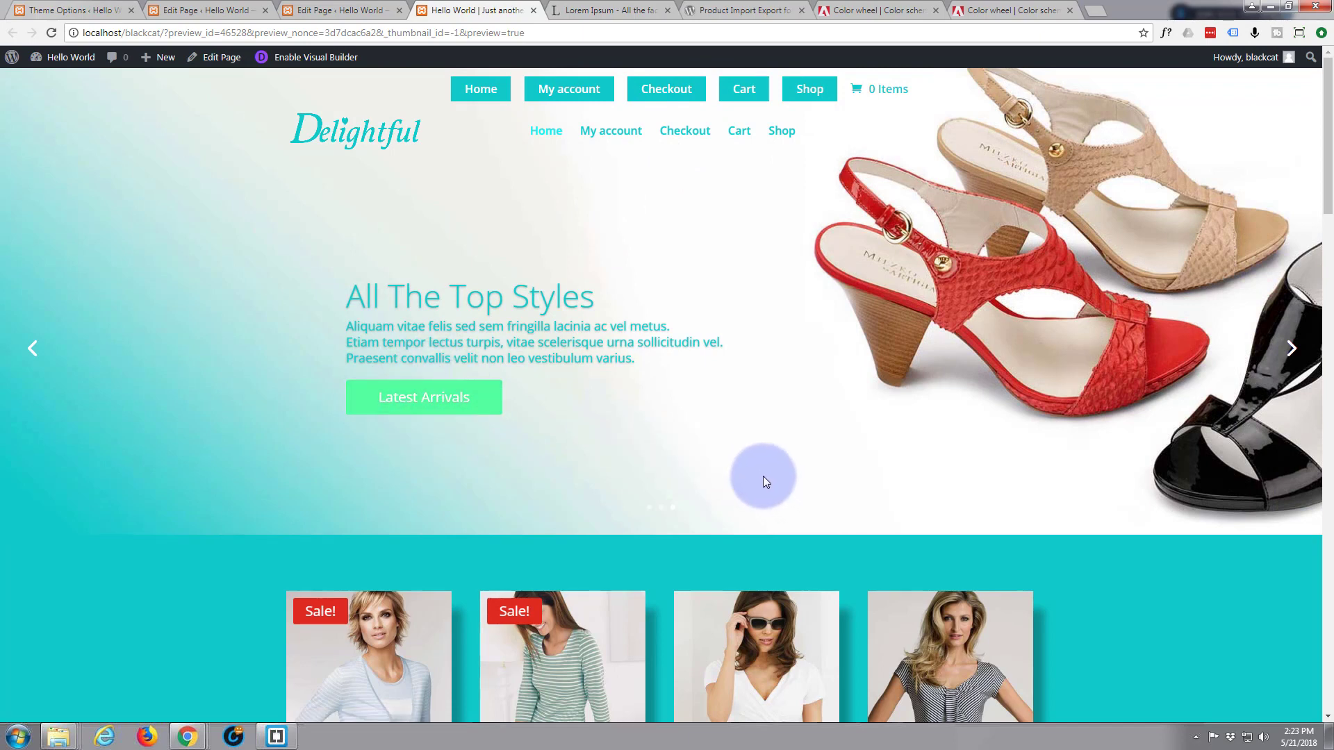
Scroll down to look over the product cards, then back up to the hero slider
scroll(685, 487, "down", 3)
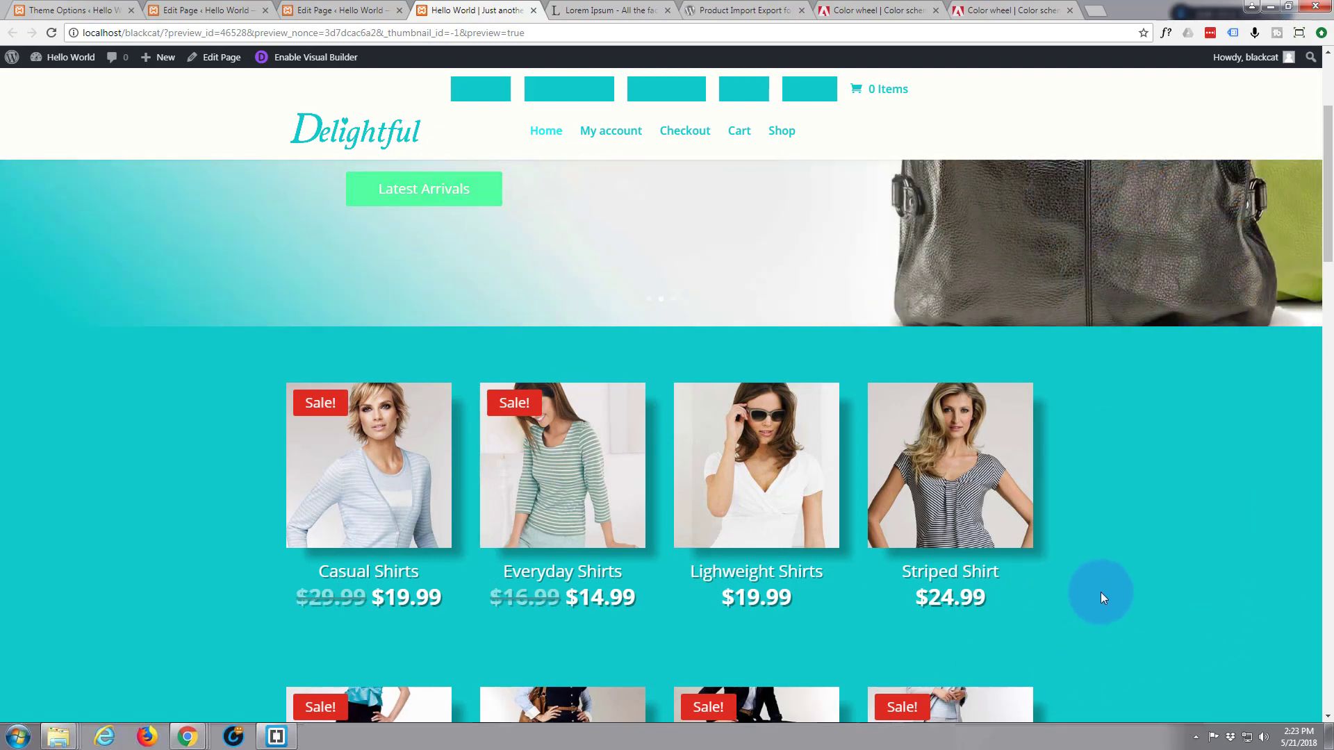
scroll(1098, 590, "up", 3)
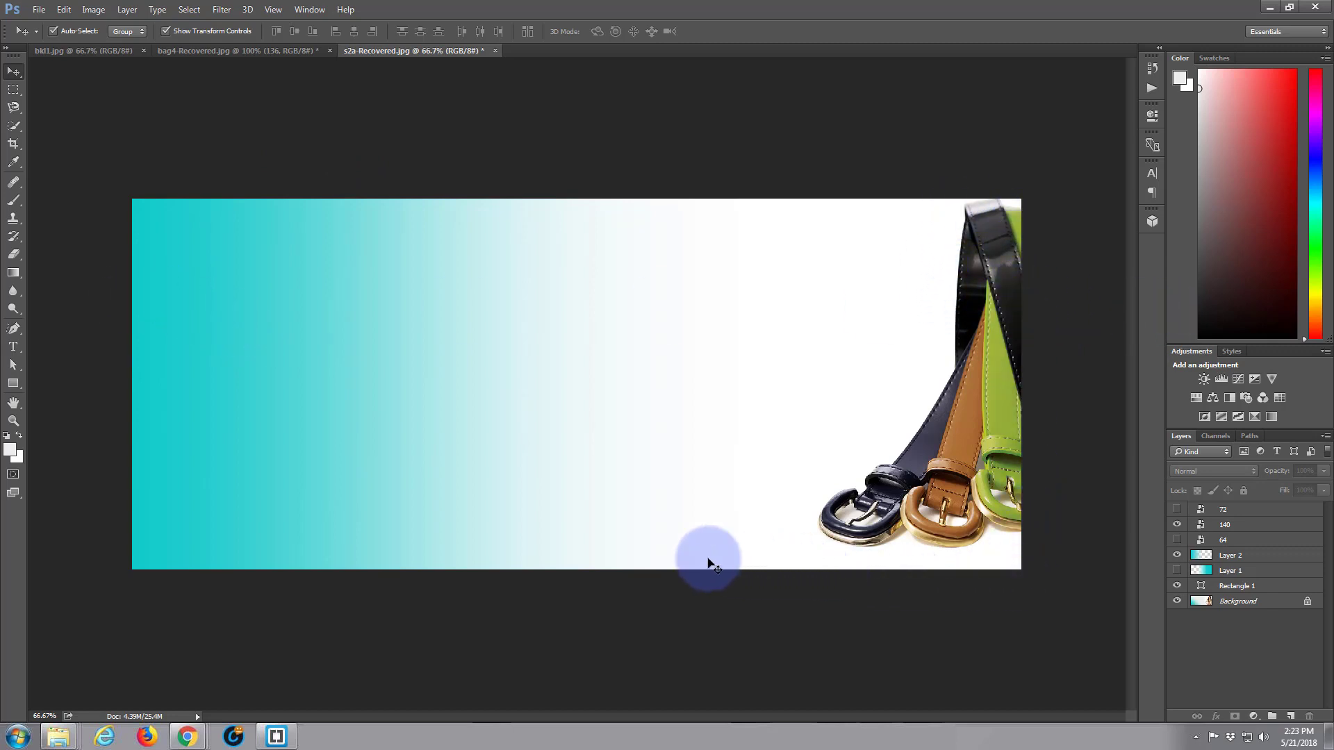
Check the banner's 1920×800 size in Save for Web, cancel without saving, and minimize Photoshop
right_click(519, 392)
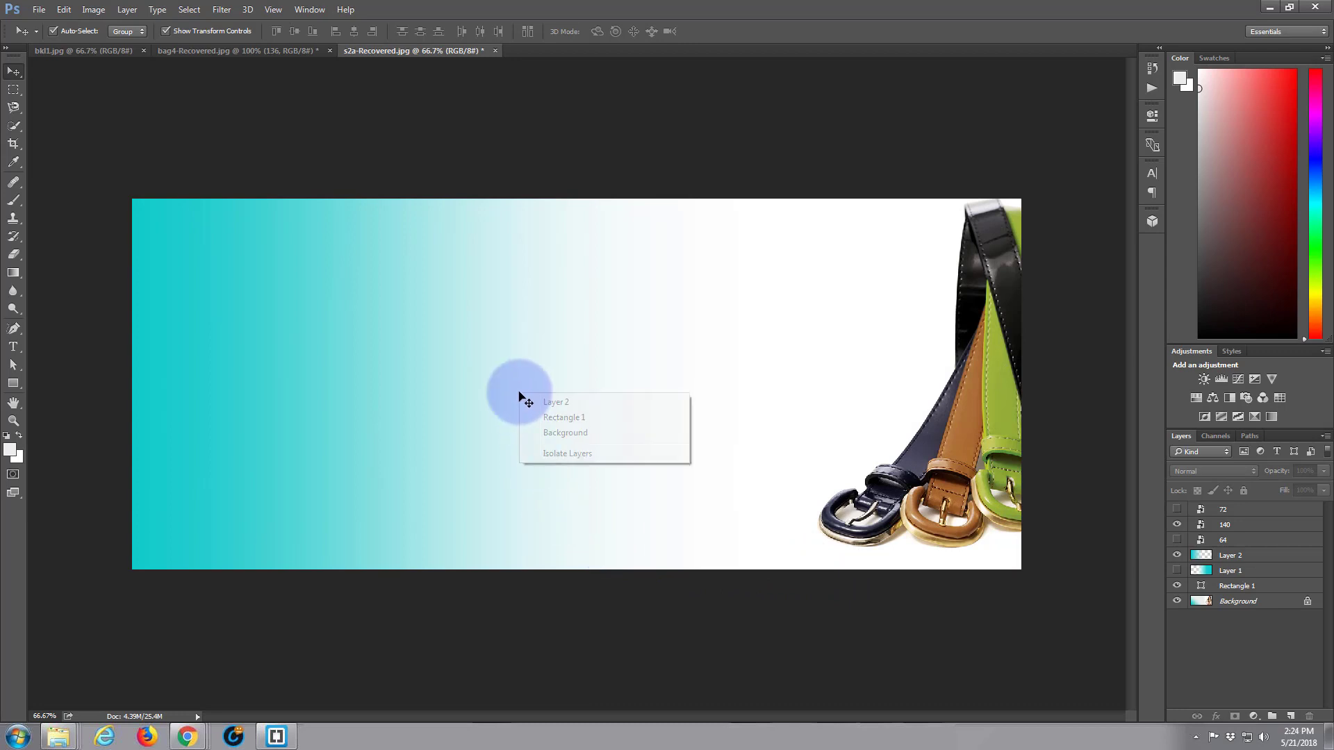
left_click(471, 406)
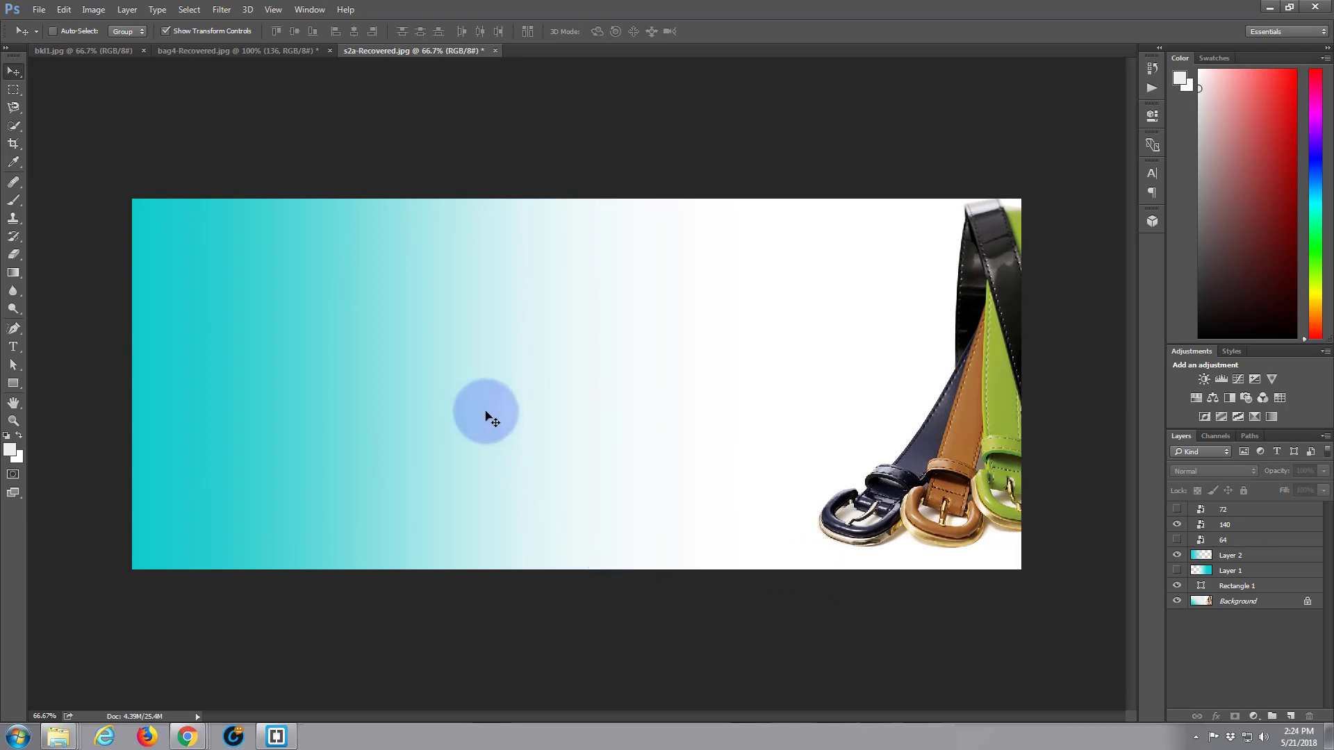
key("ctrl+alt+shift+s")
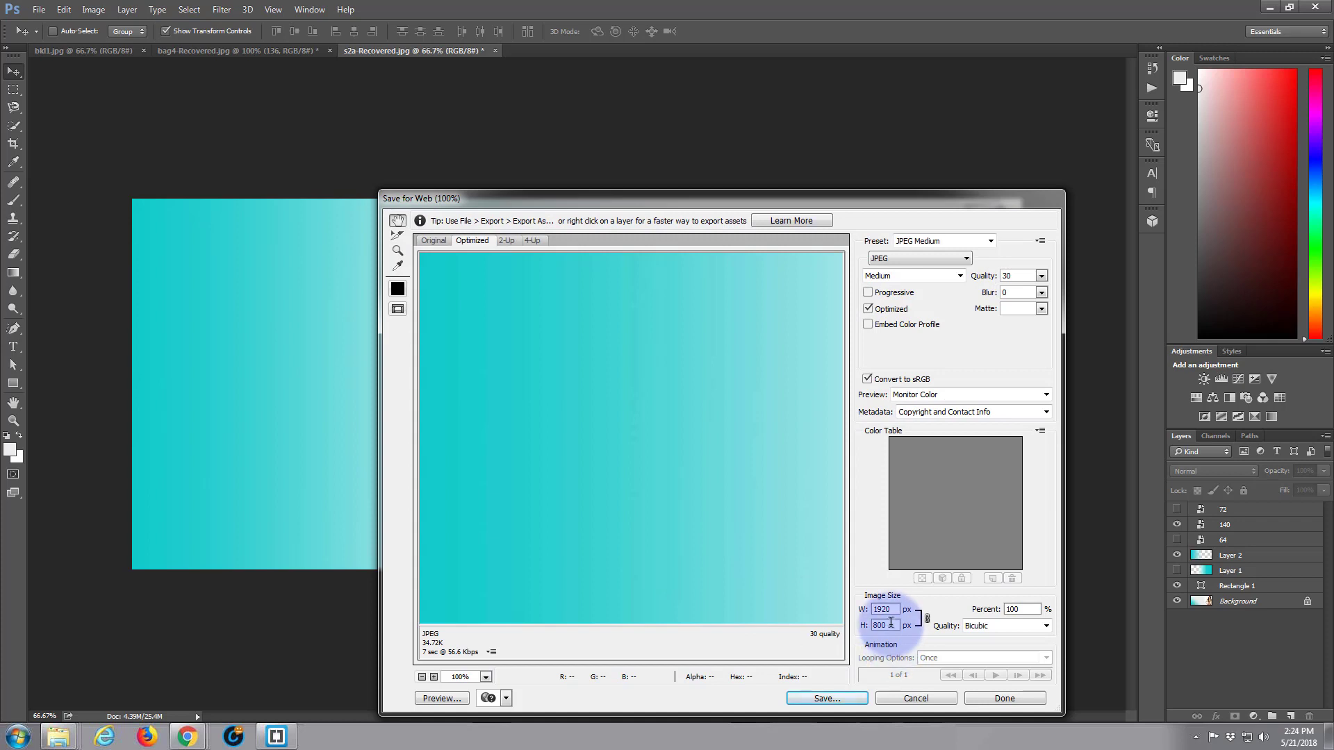
left_click(885, 627)
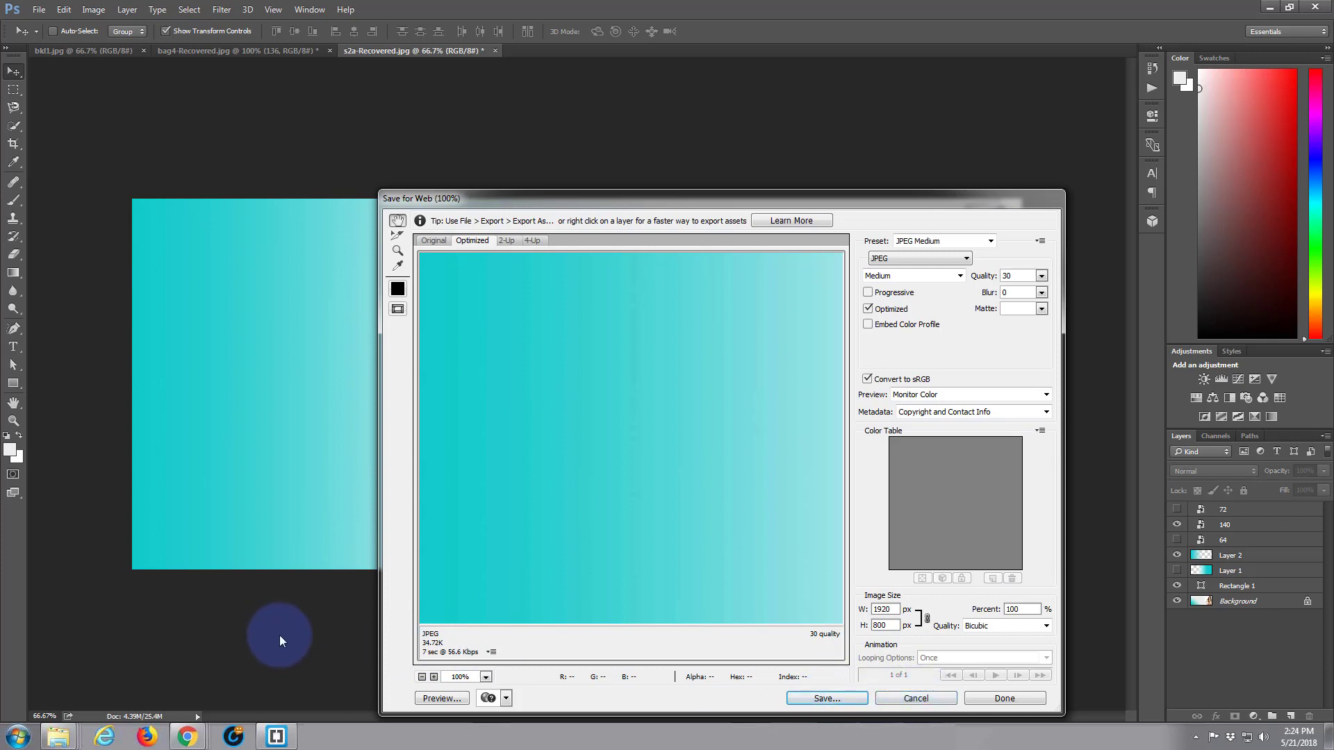
left_click(916, 699)
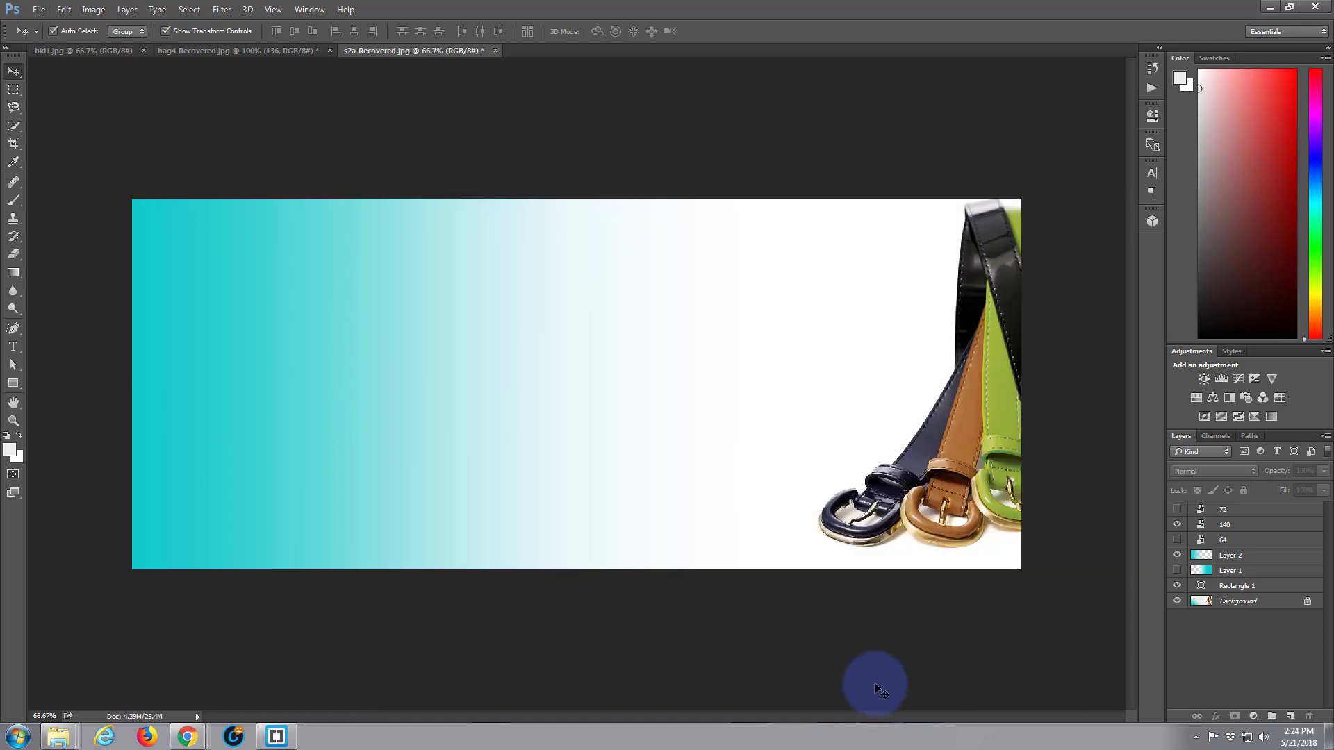
left_click(1270, 8)
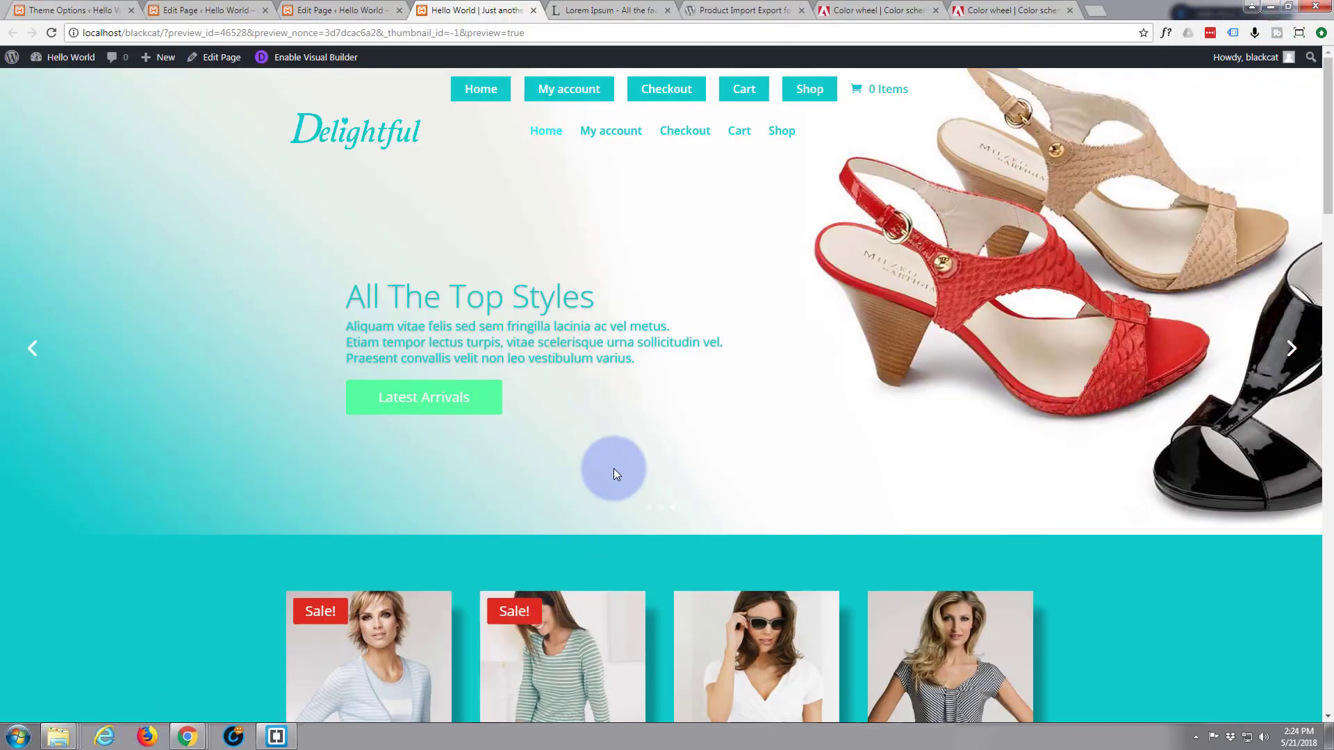
Enable the Visual Builder and add a regular section below the hero slider
left_click(299, 61)
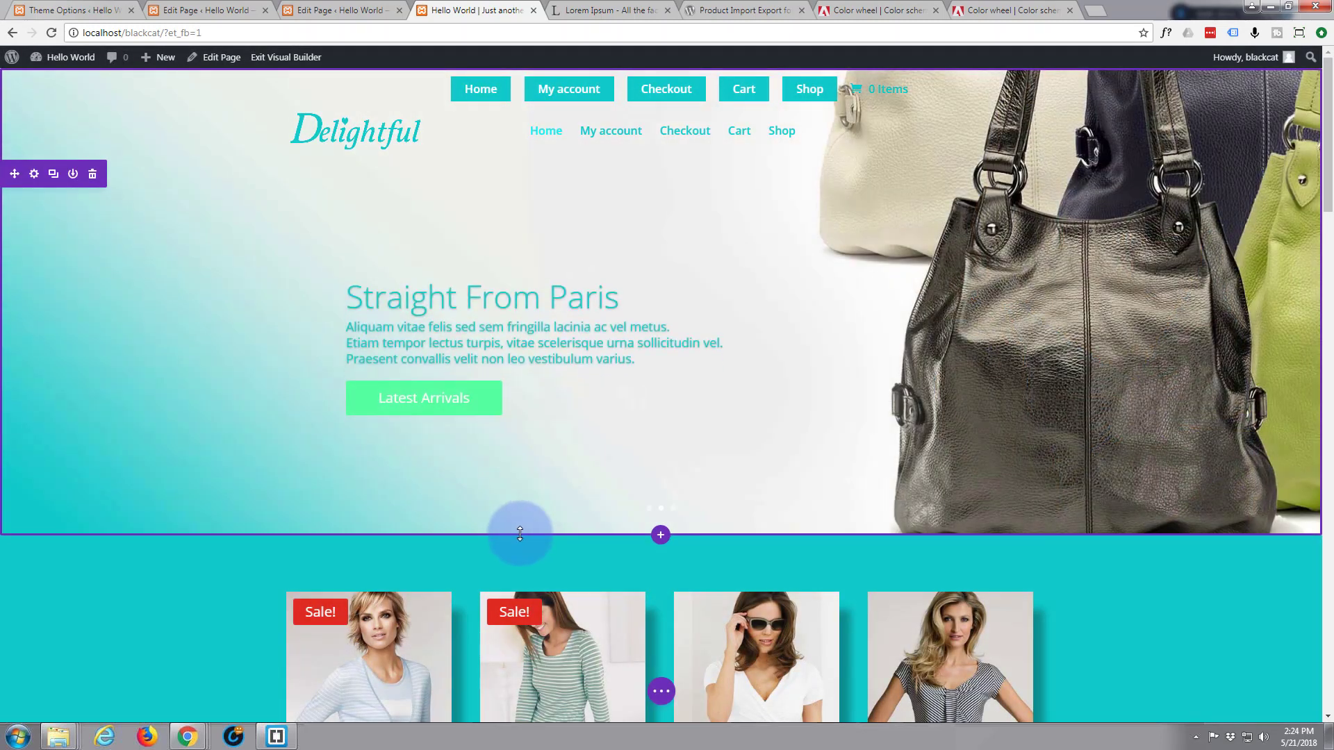
left_click(660, 537)
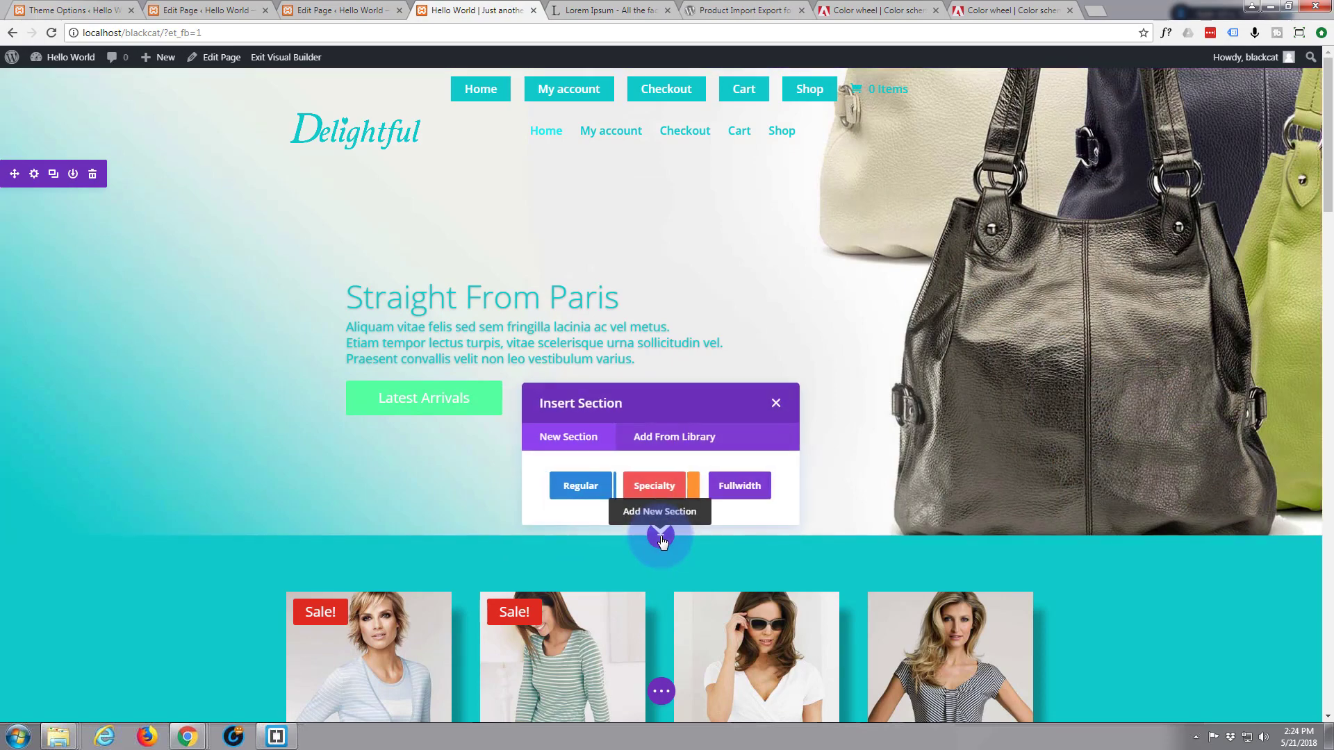
left_click(581, 486)
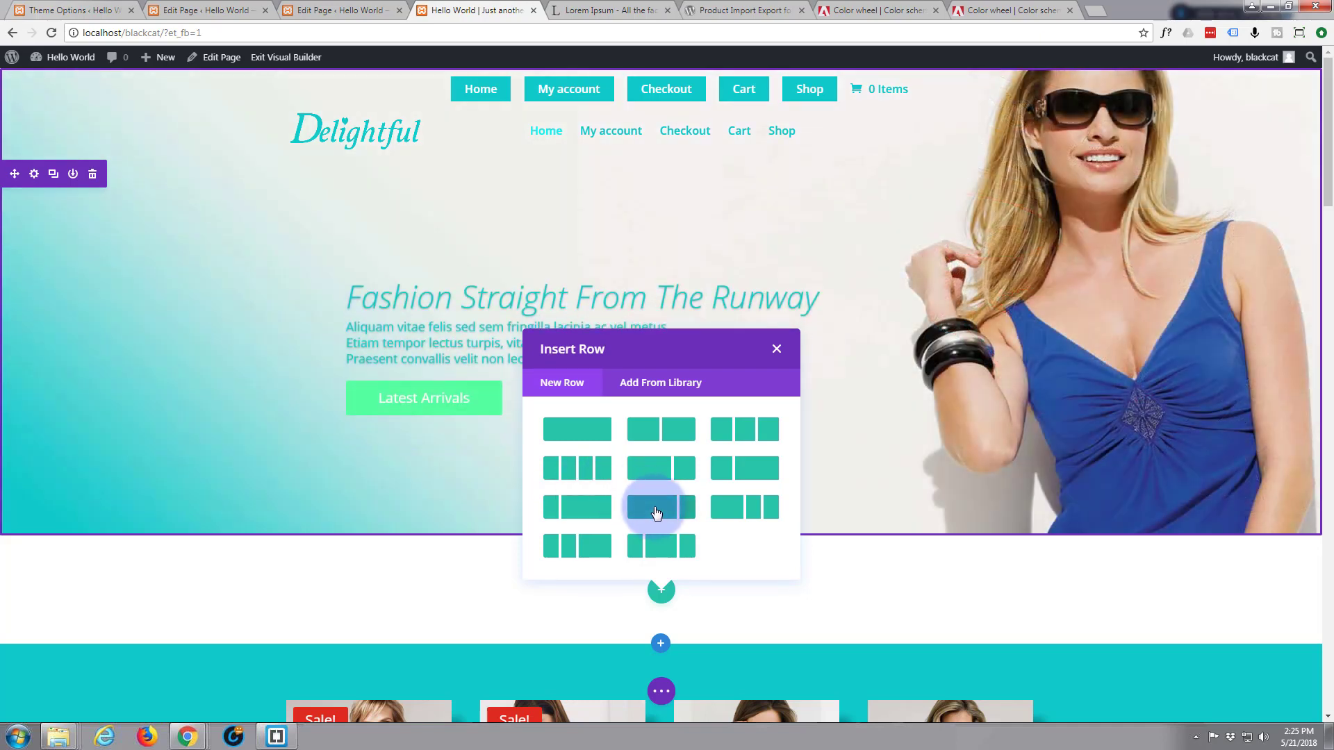
Add a 2/3 + 1/3 row and insert a Shop module into its wide column
left_click(658, 474)
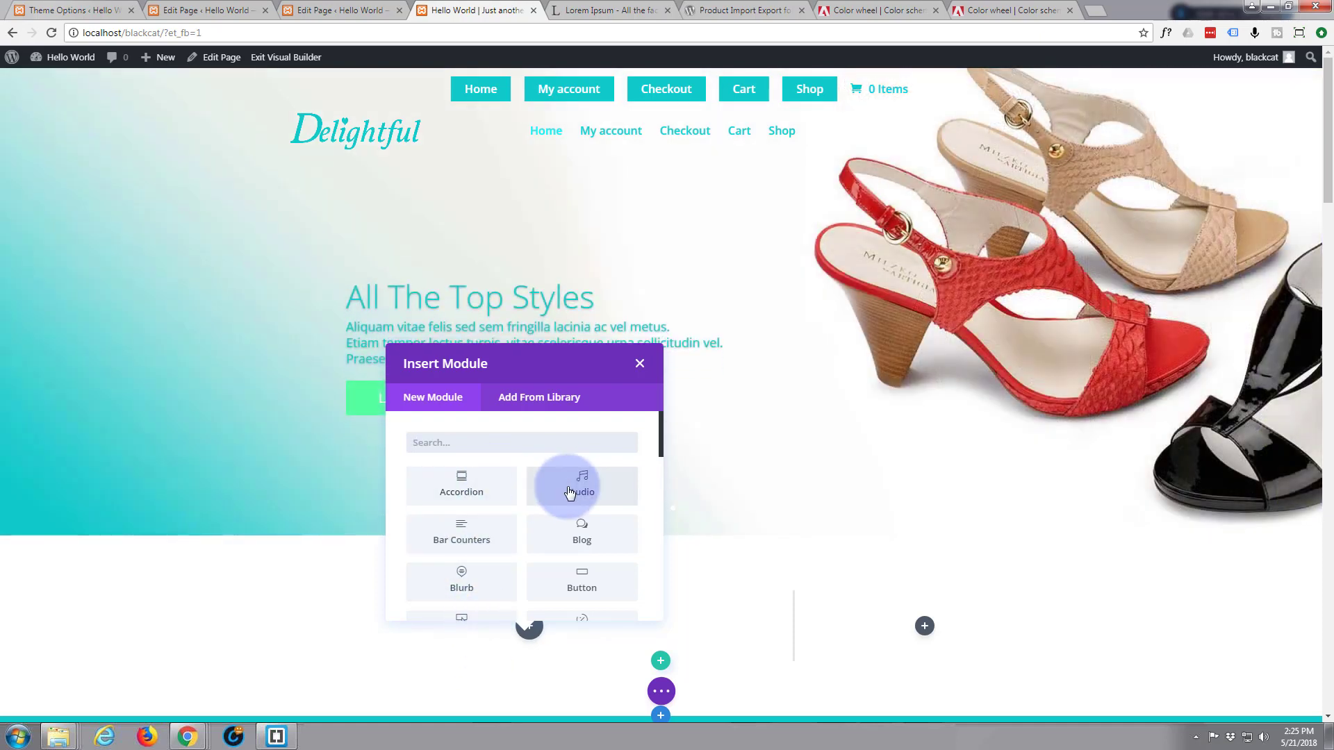
scroll(568, 495, "down", 3)
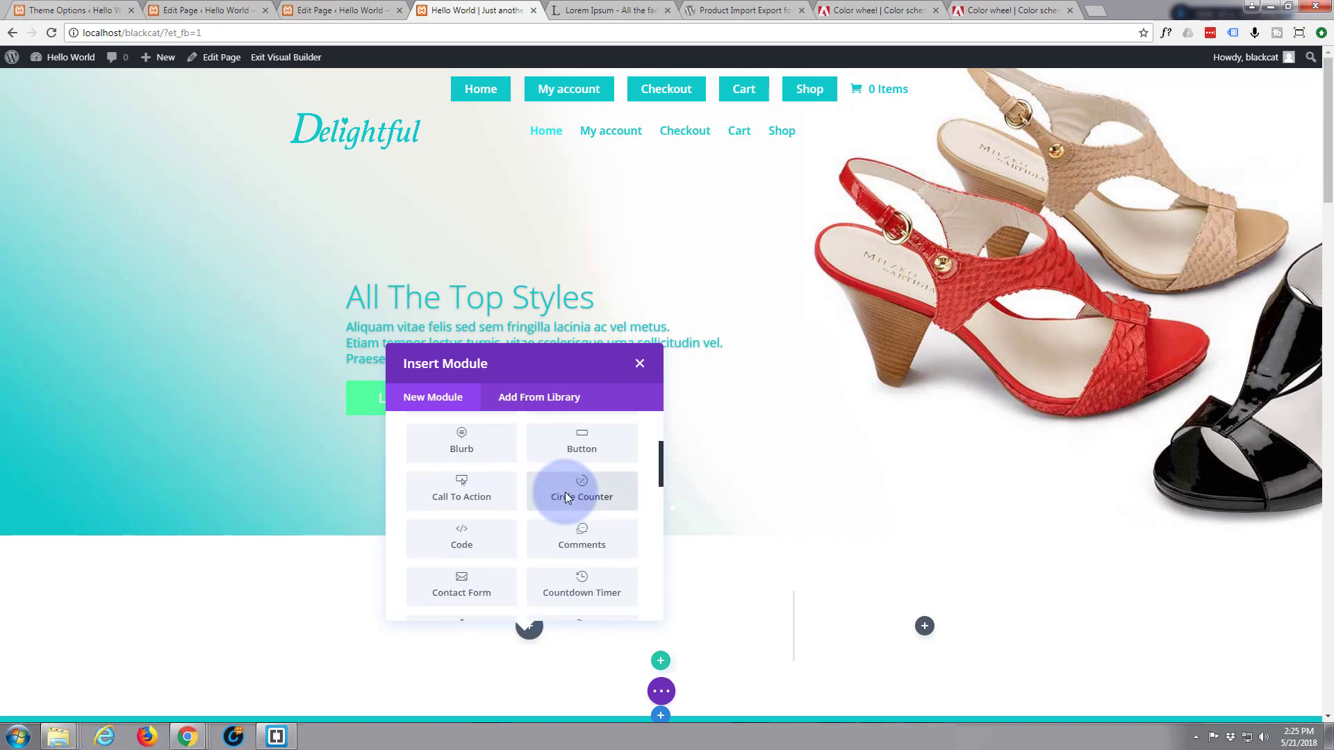
scroll(568, 497, "down", 1)
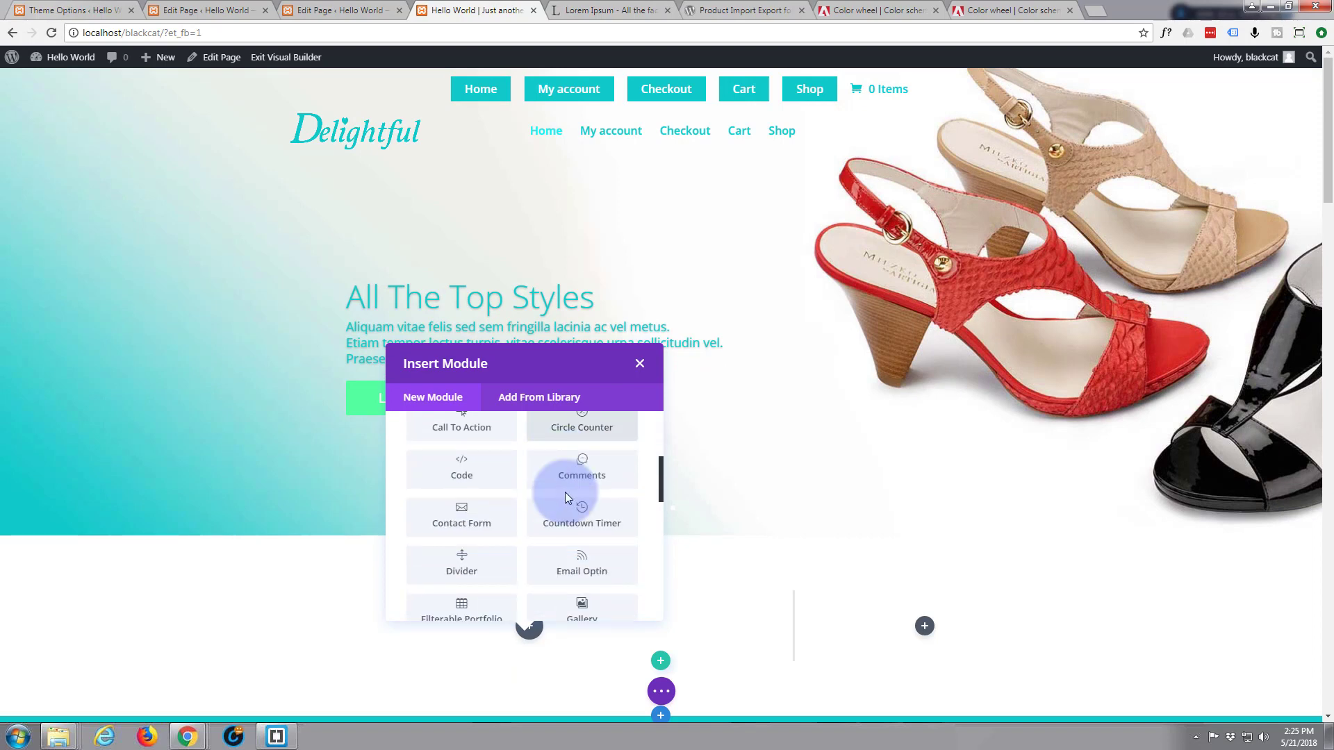
scroll(566, 494, "down", 5)
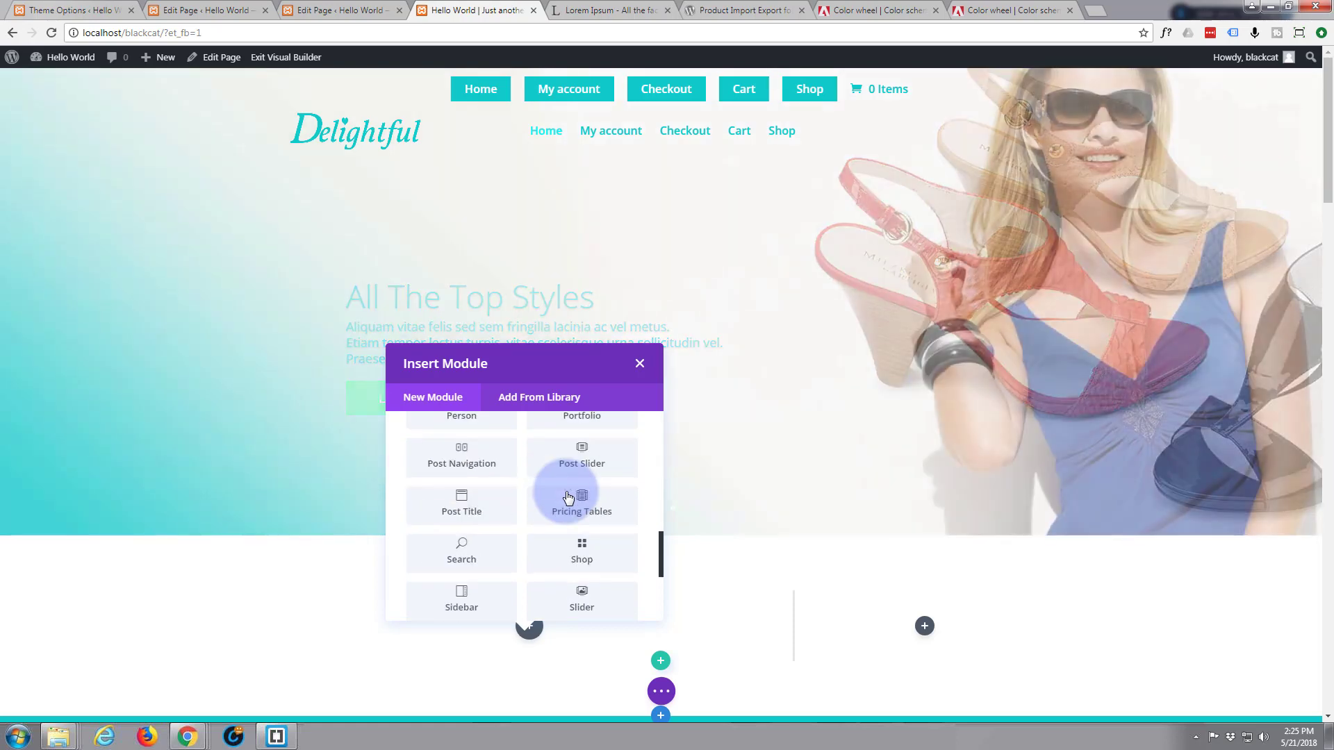
scroll(567, 496, "down", 1)
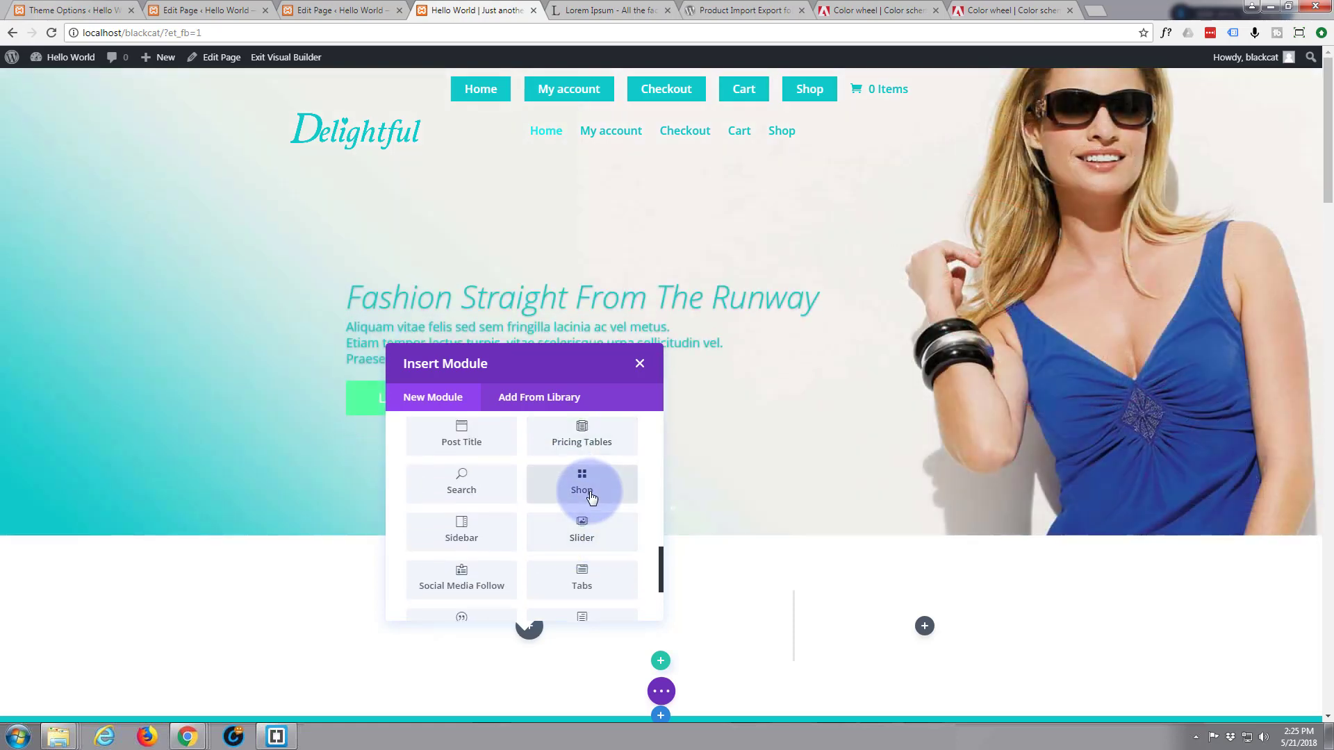
left_click(582, 486)
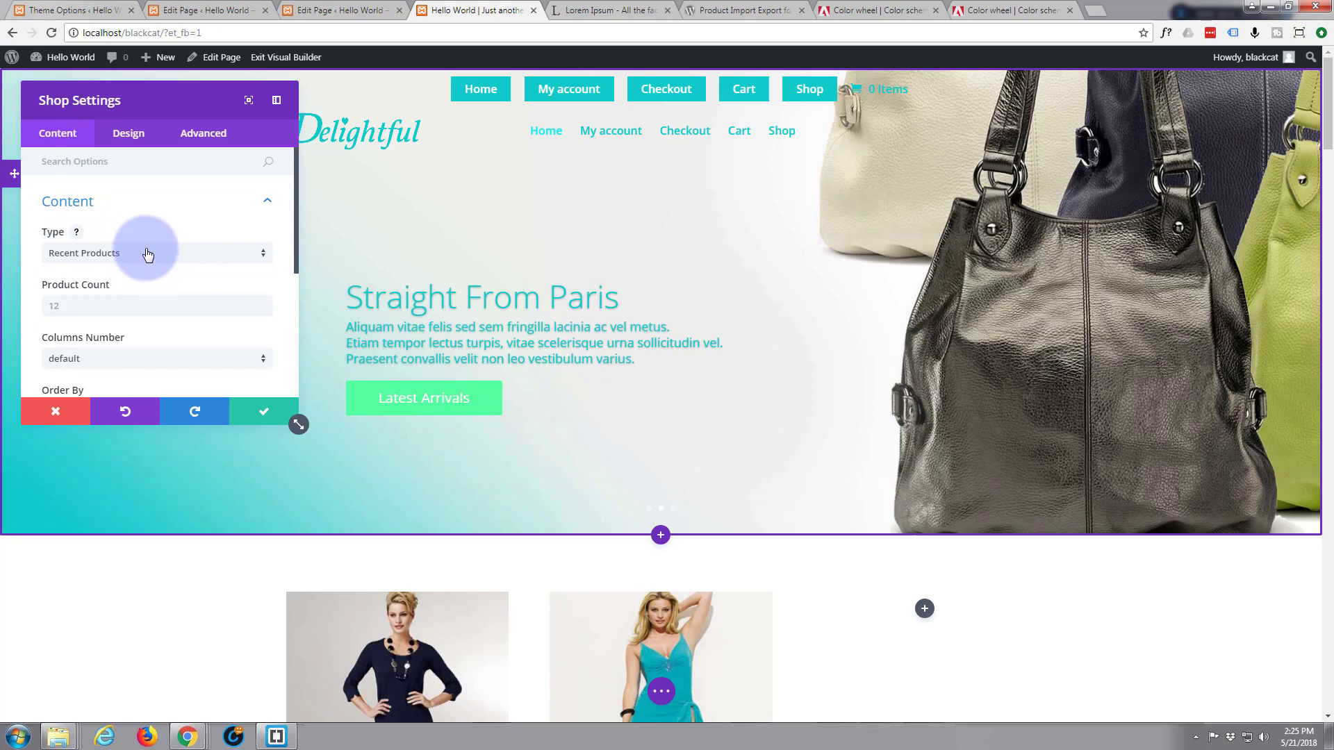
Set the Shop module to show Sale Products with a product count of 2, and save it
left_click(262, 256)
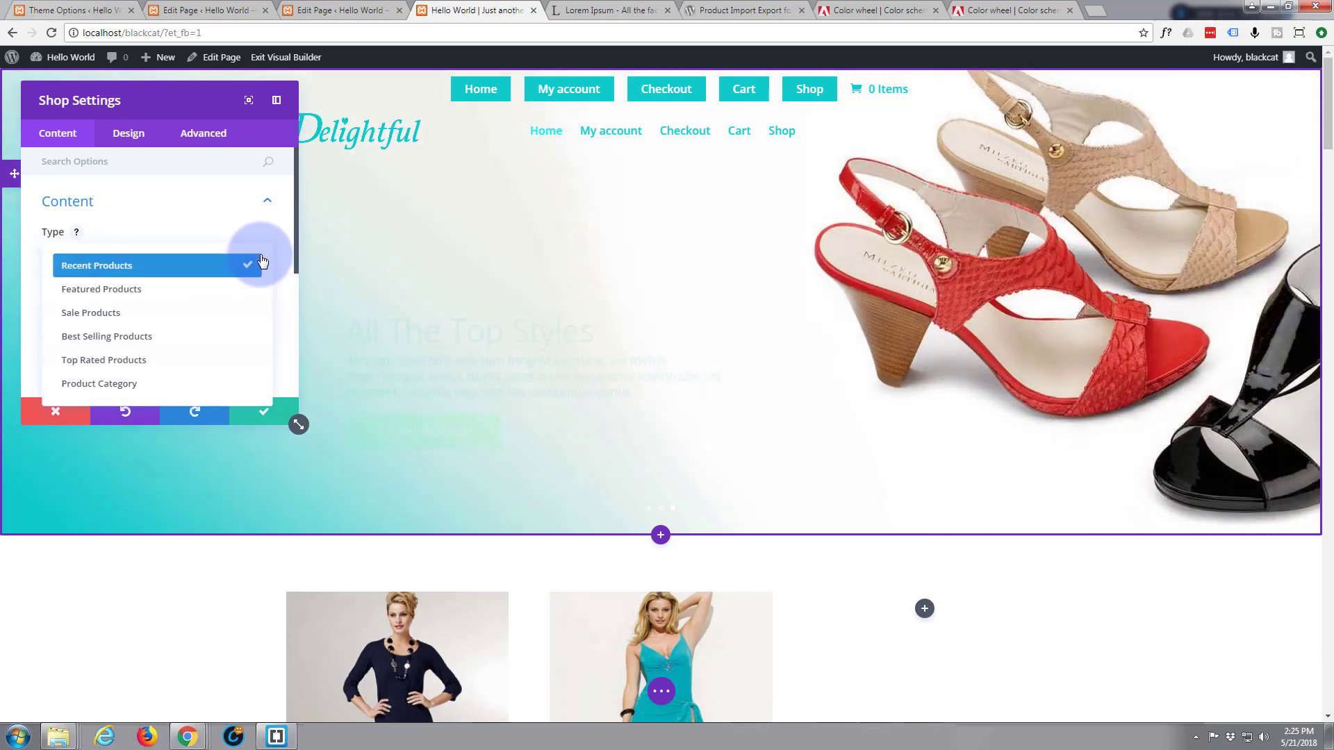
left_click(135, 316)
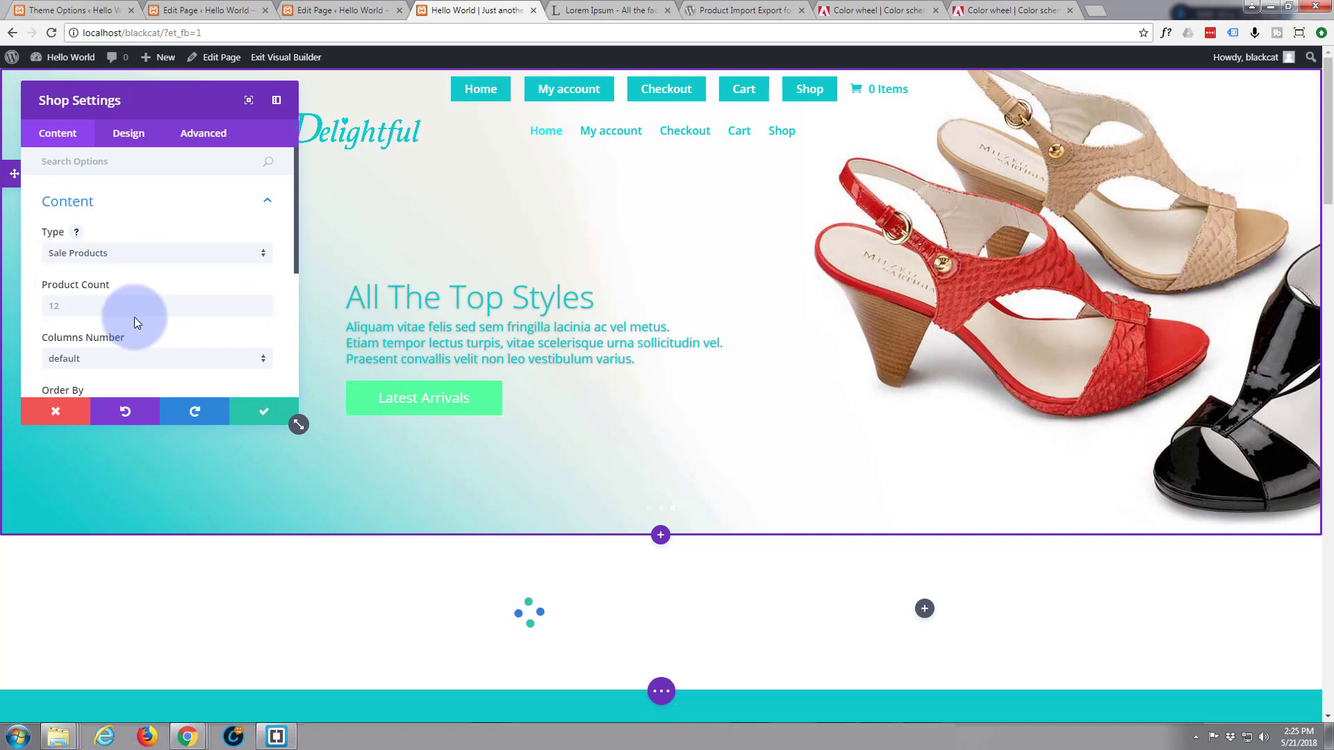
left_click(60, 307)
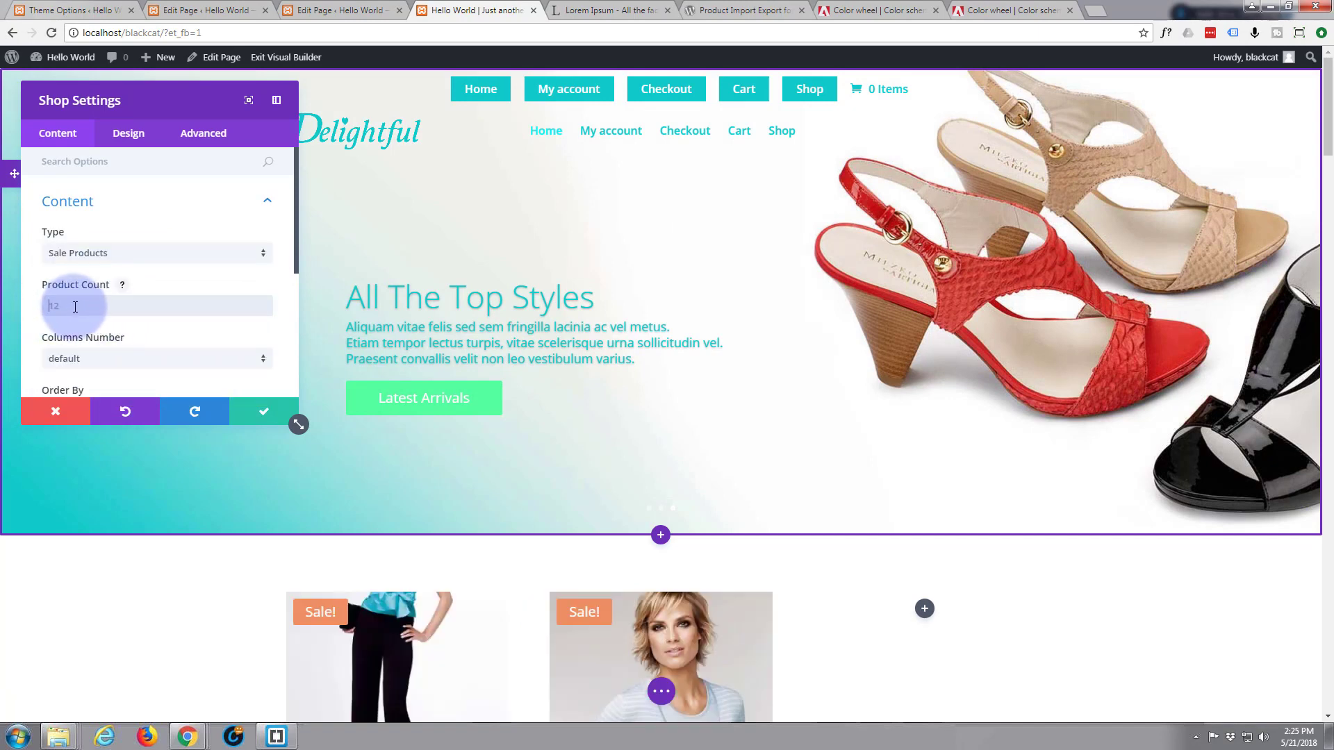
type("2")
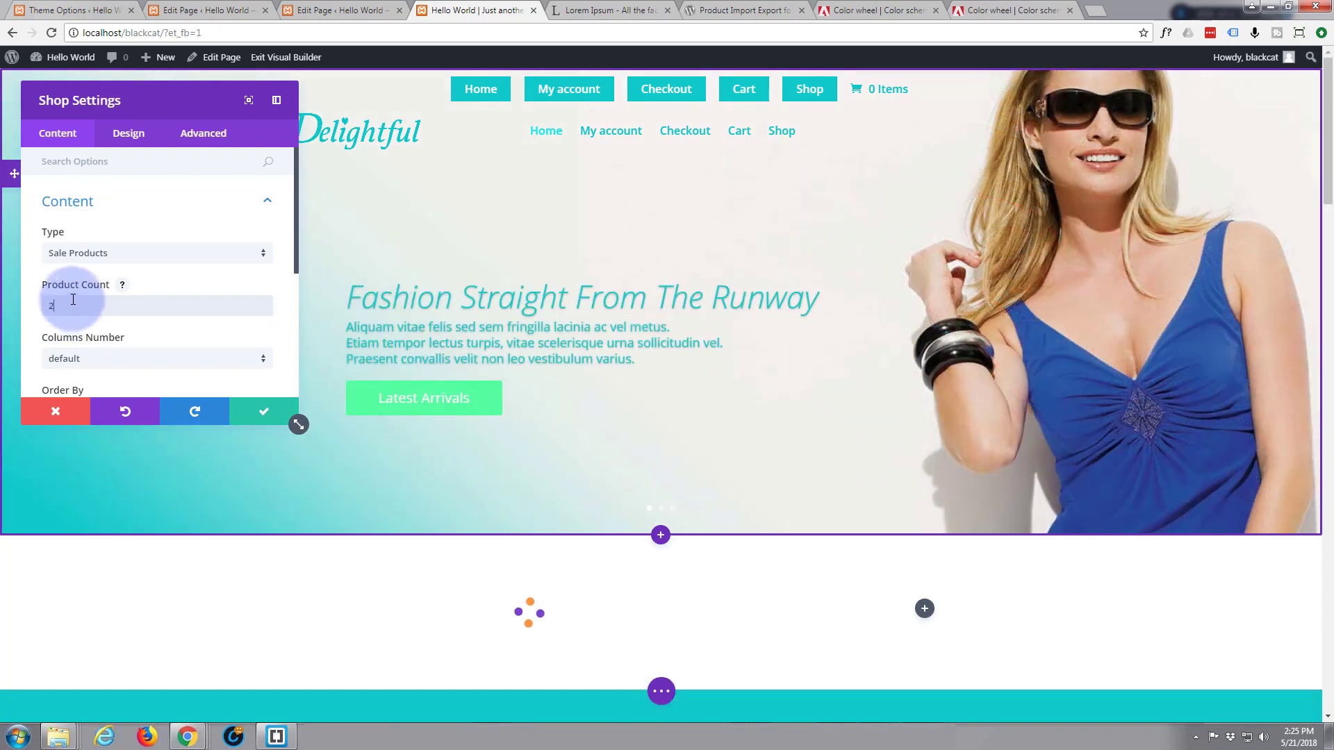
scroll(73, 299, "down", 3)
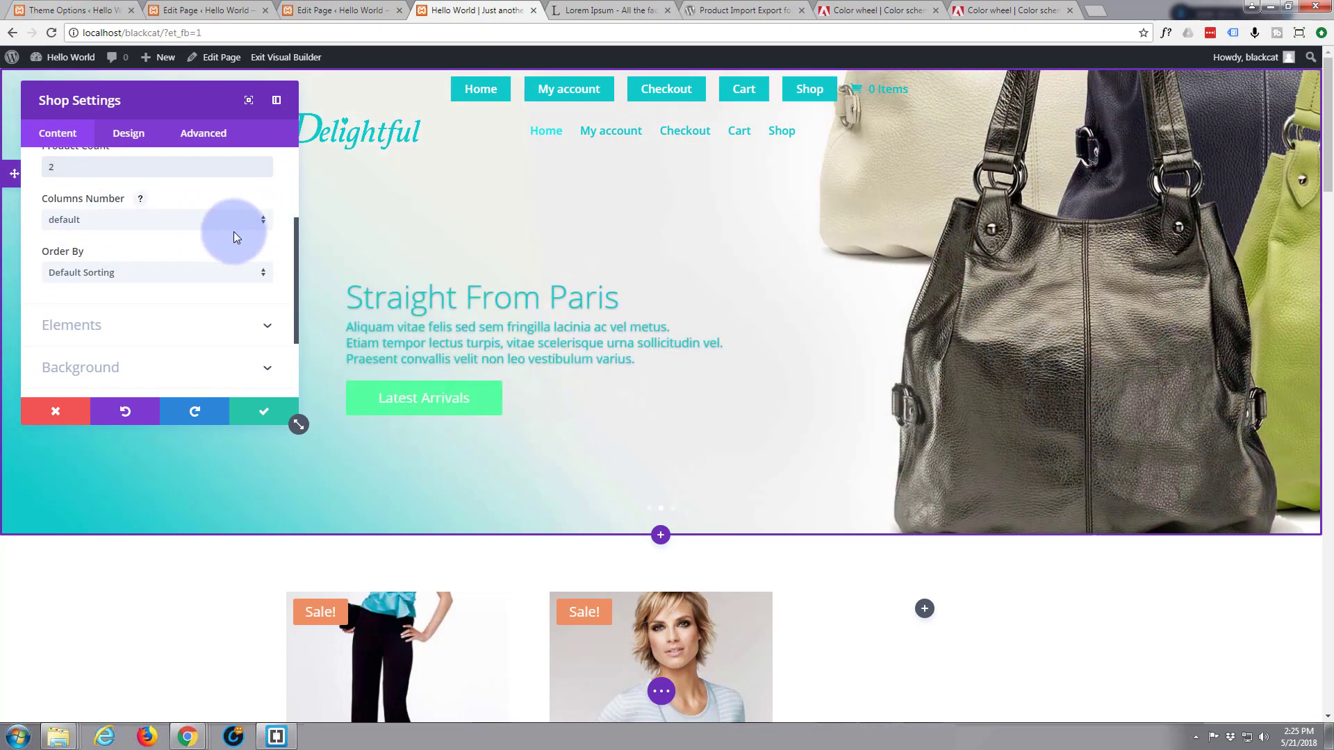
scroll(545, 581, "down", 4)
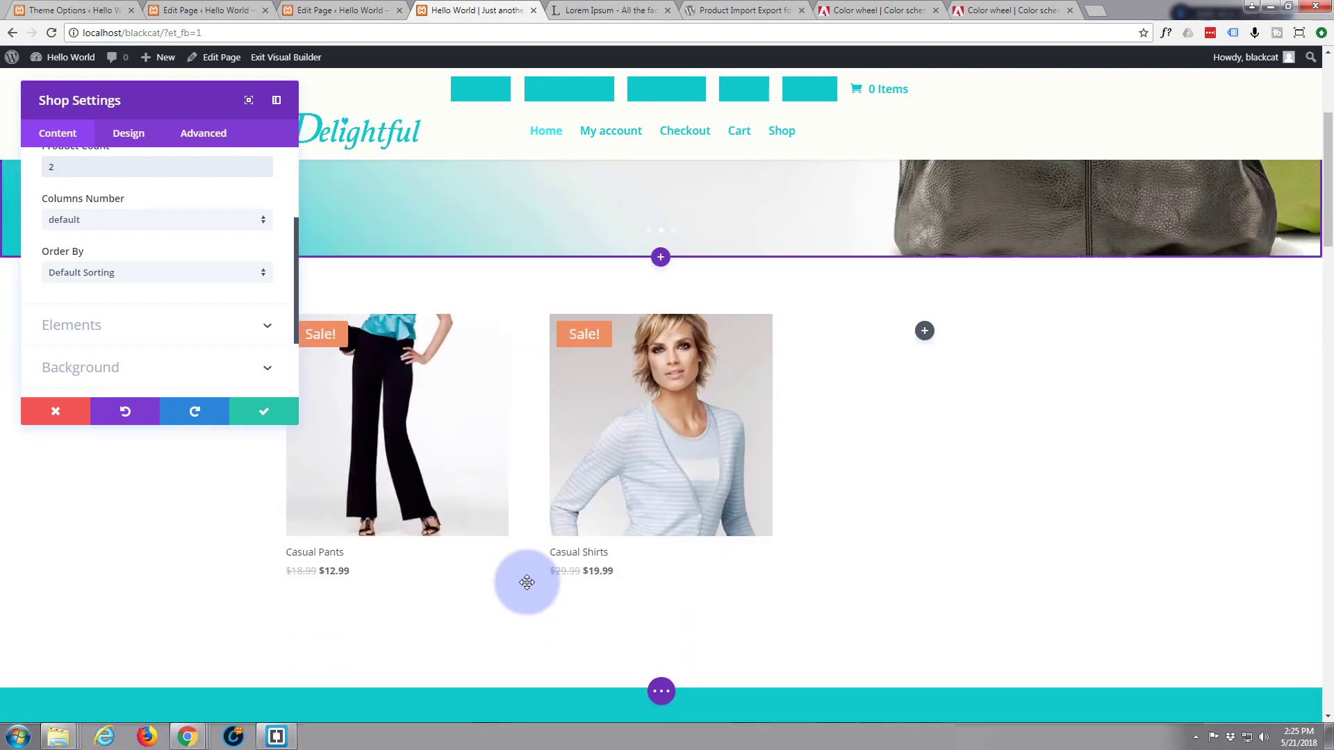
scroll(527, 583, "up", 3)
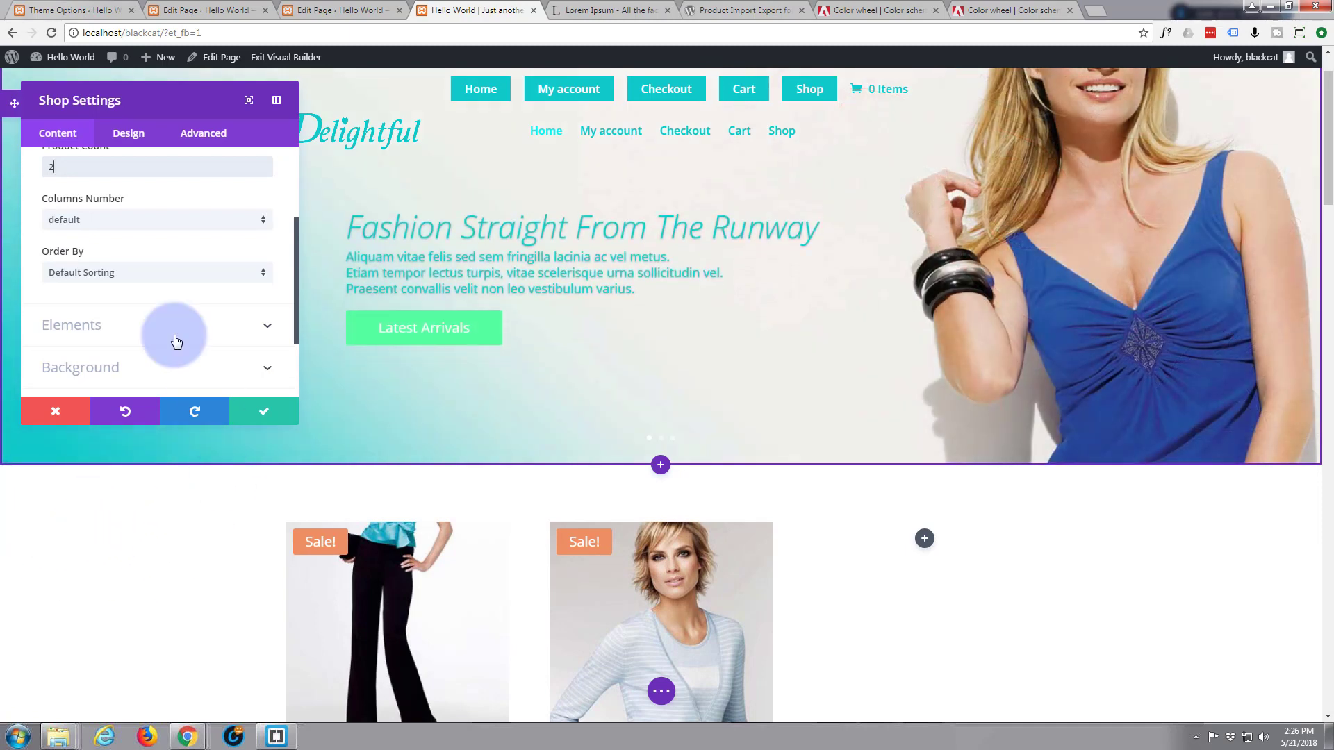
left_click(264, 412)
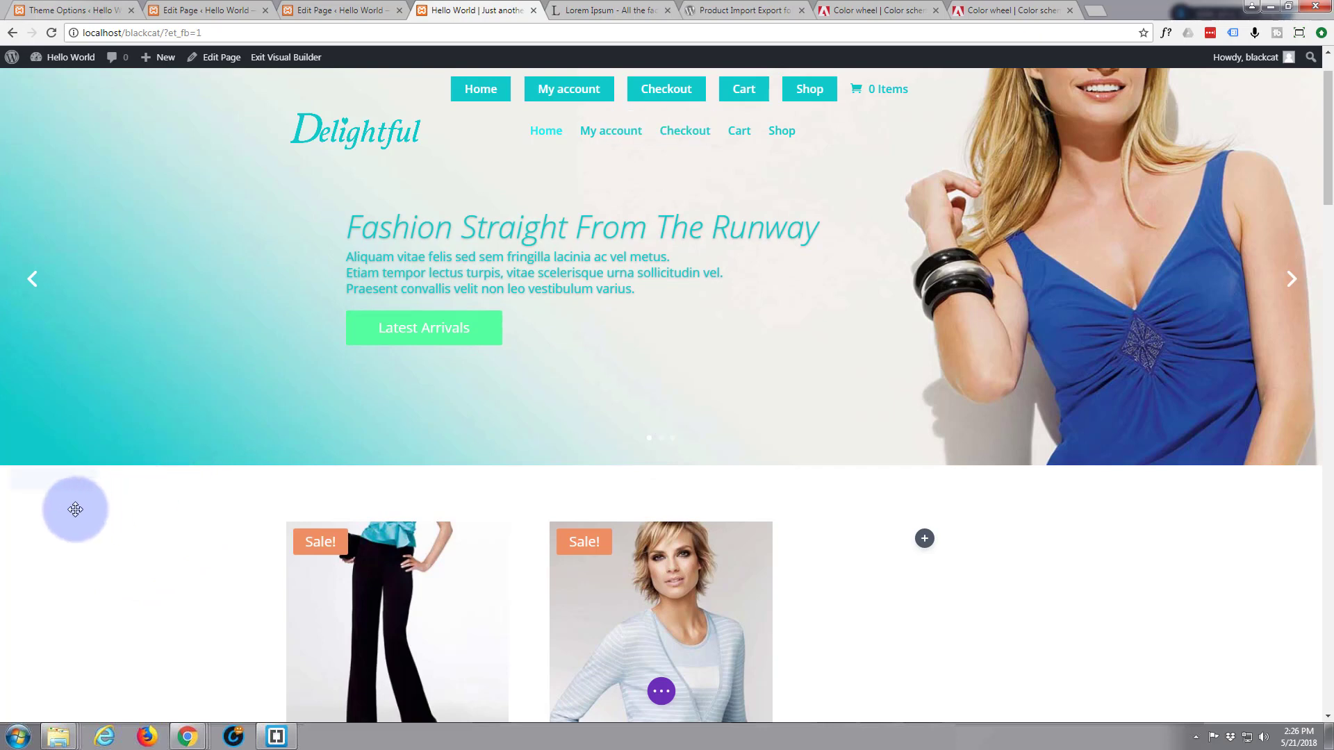
mouse_move(43, 506)
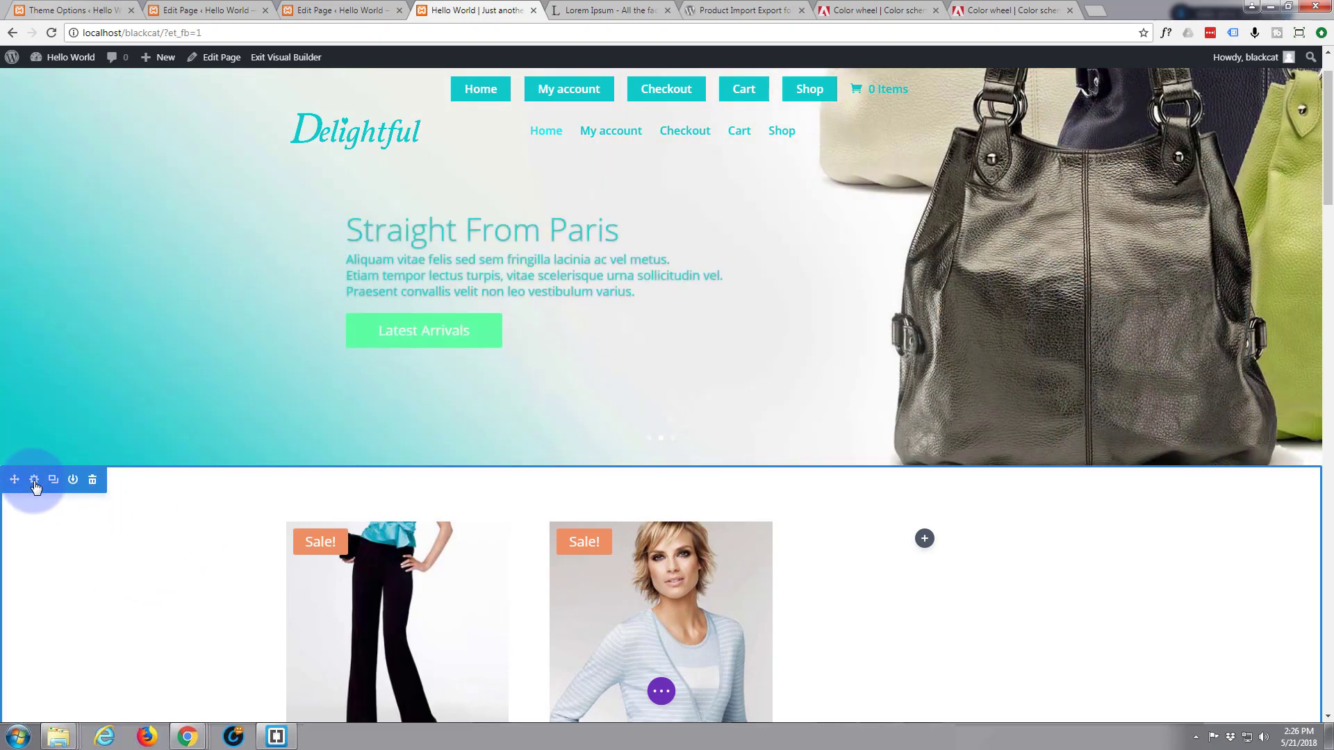
Upload birtbelt.jpg as the section's background image and save the section settings
left_click(33, 480)
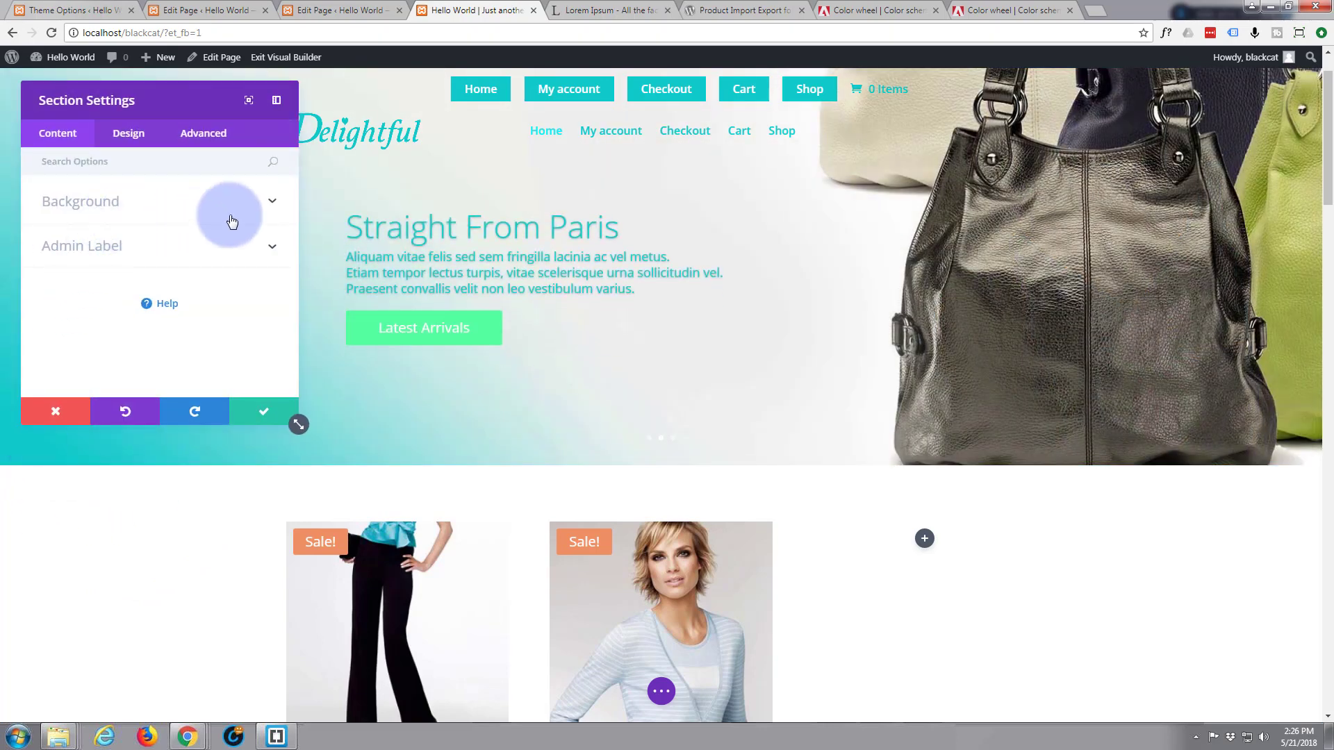
left_click(274, 205)
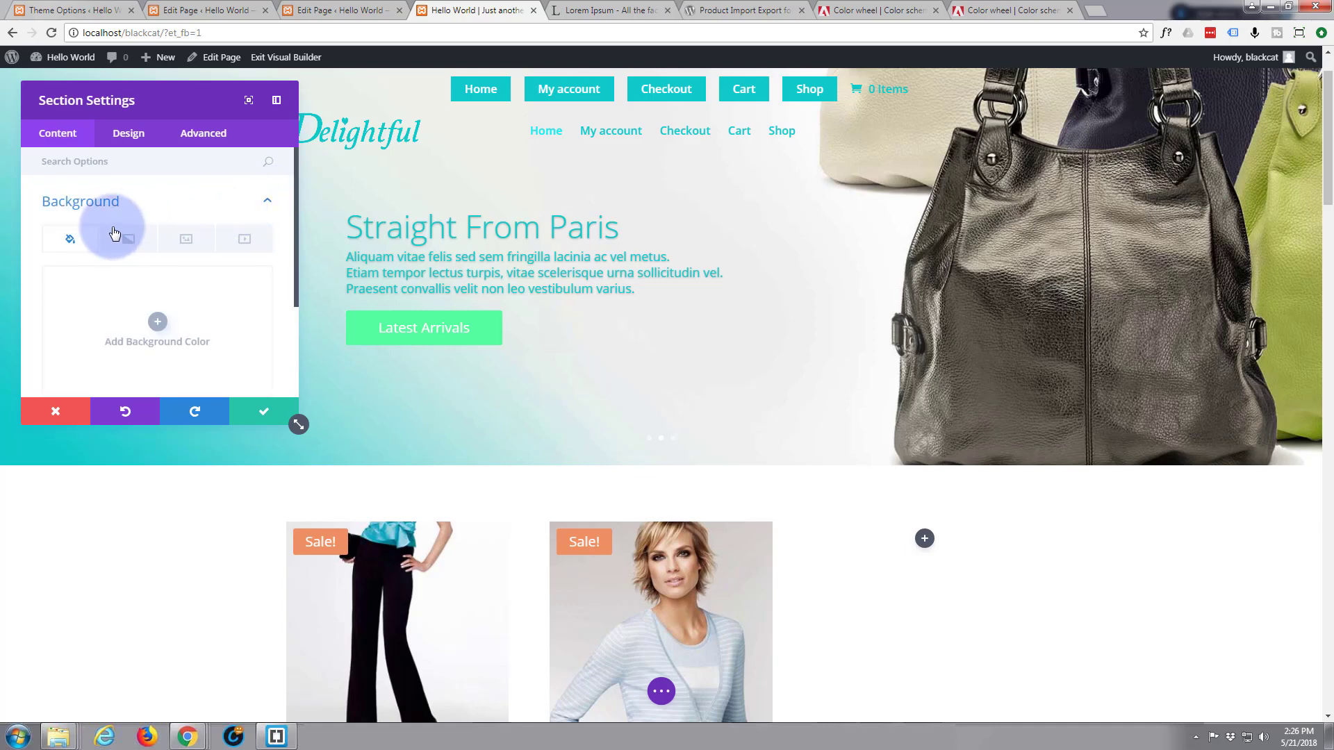
left_click(188, 242)
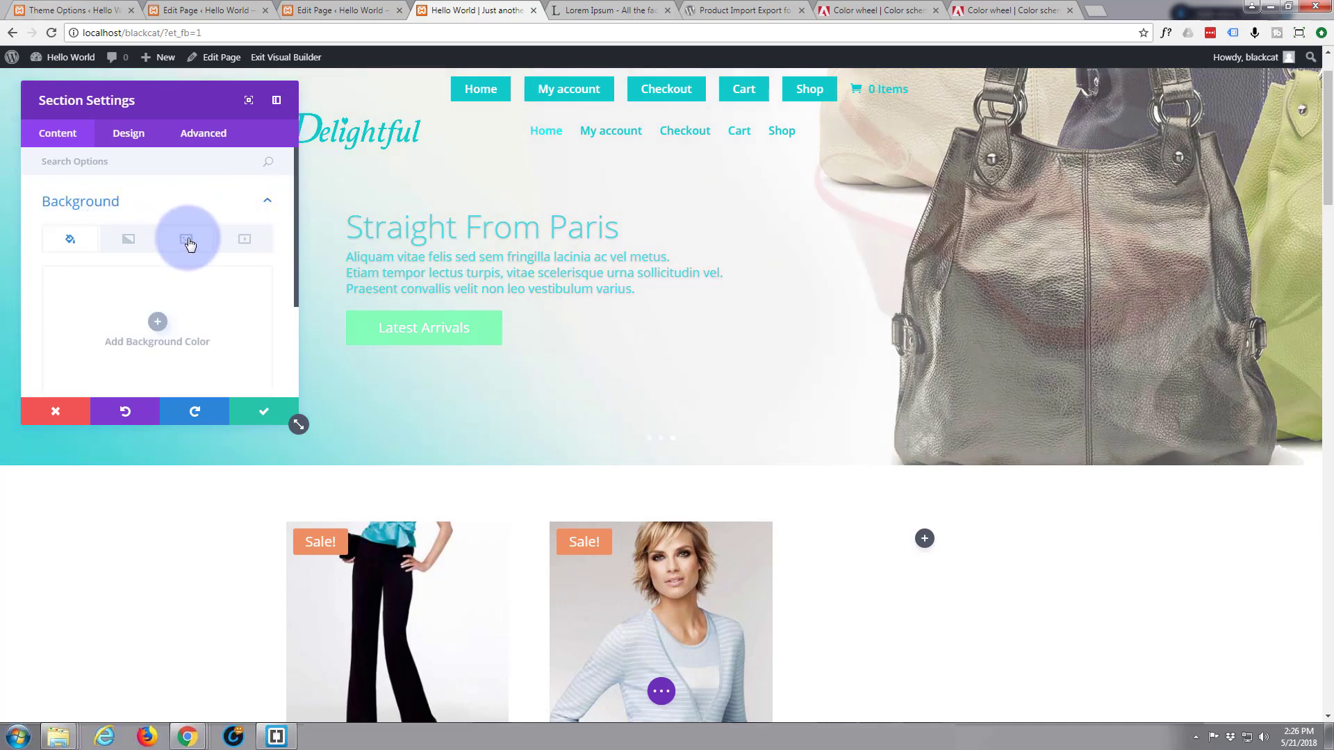
left_click(159, 321)
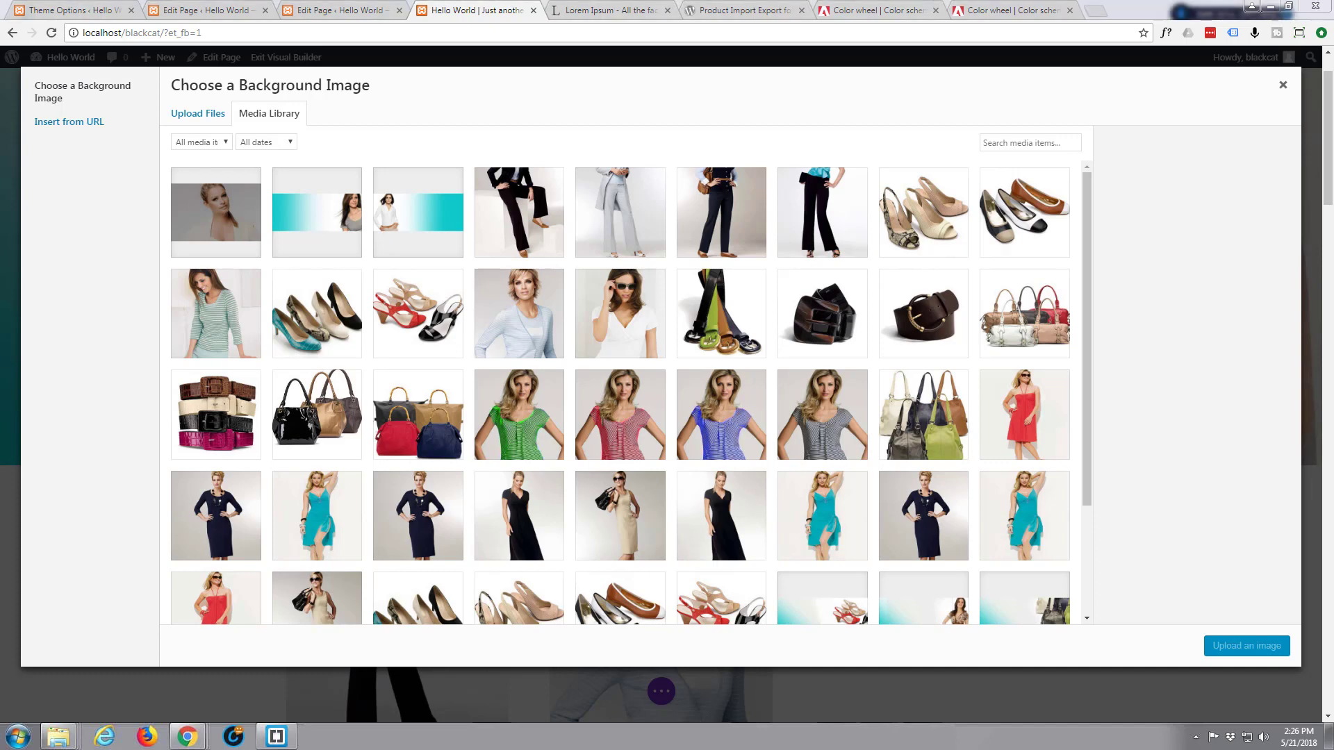
left_click_drag(0, 214, 361, 267)
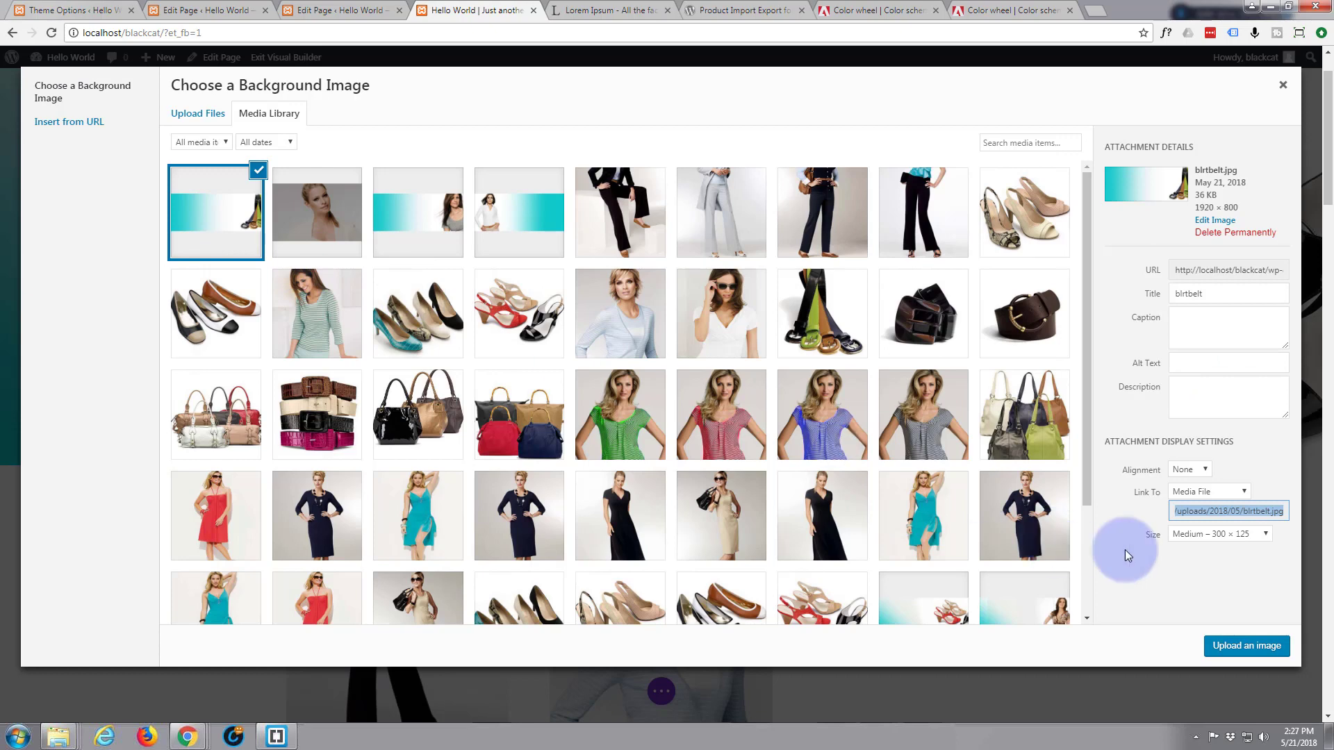
left_click(1235, 650)
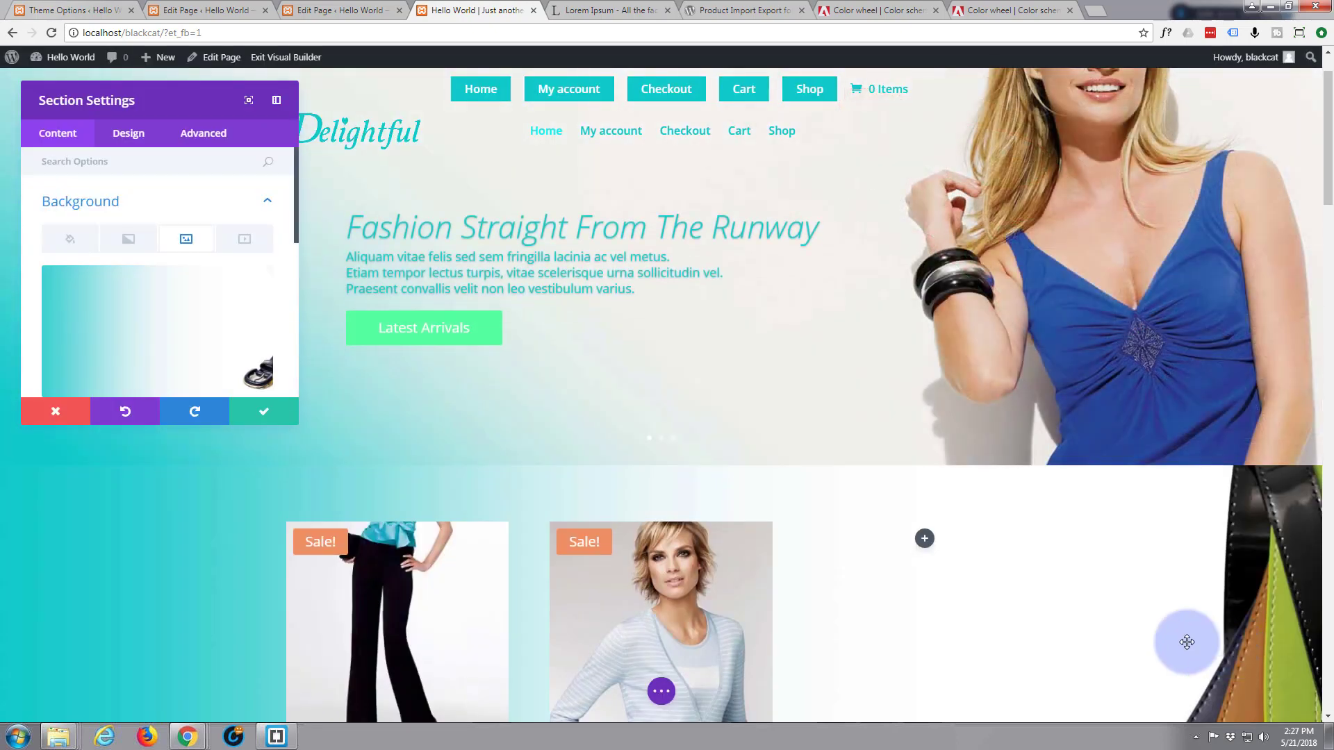
scroll(574, 358, "down", 1)
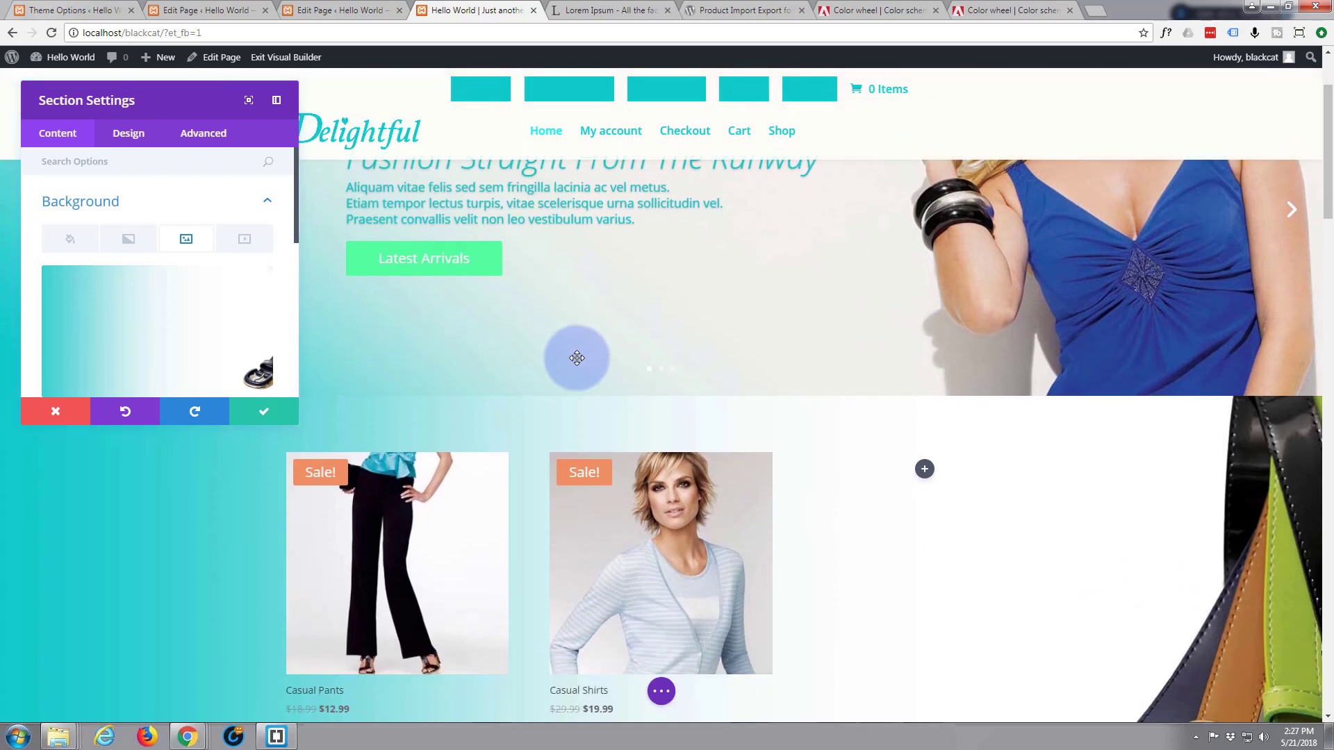
scroll(576, 358, "up", 1)
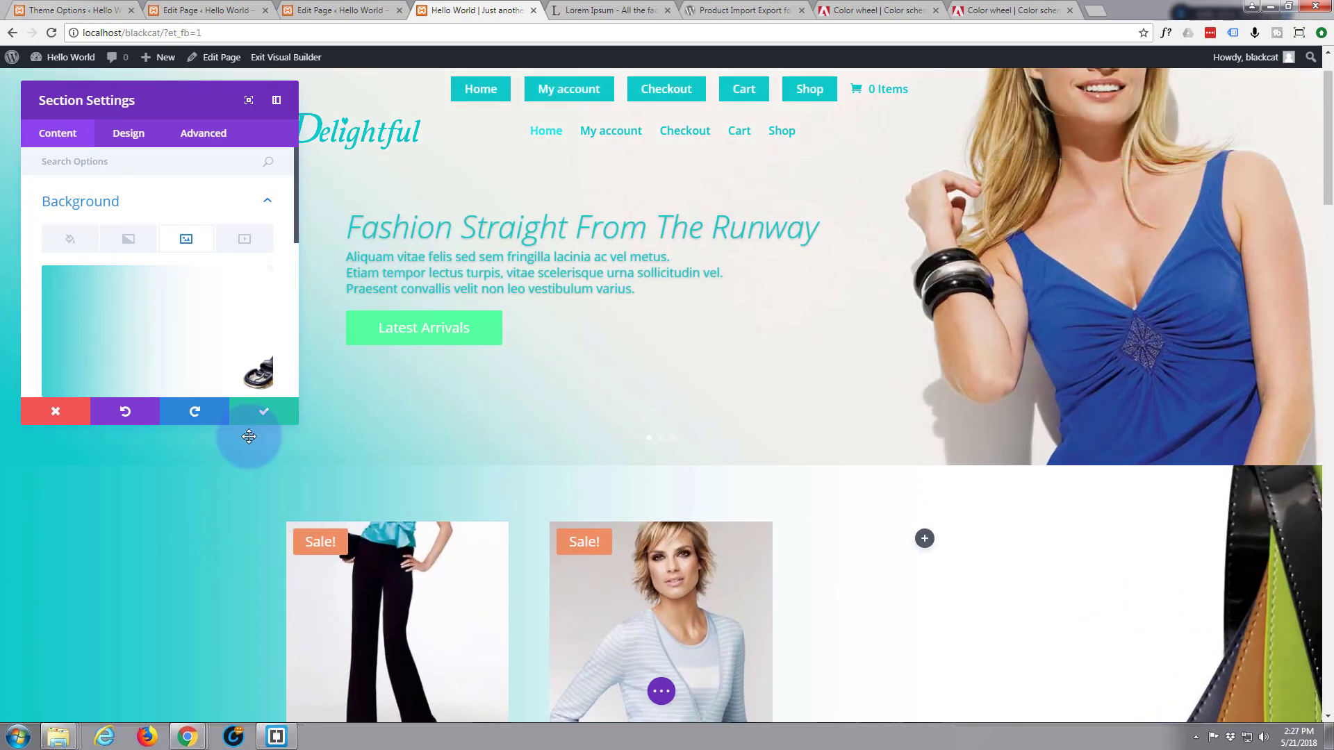
left_click(275, 416)
scroll(190, 454, "down", 2)
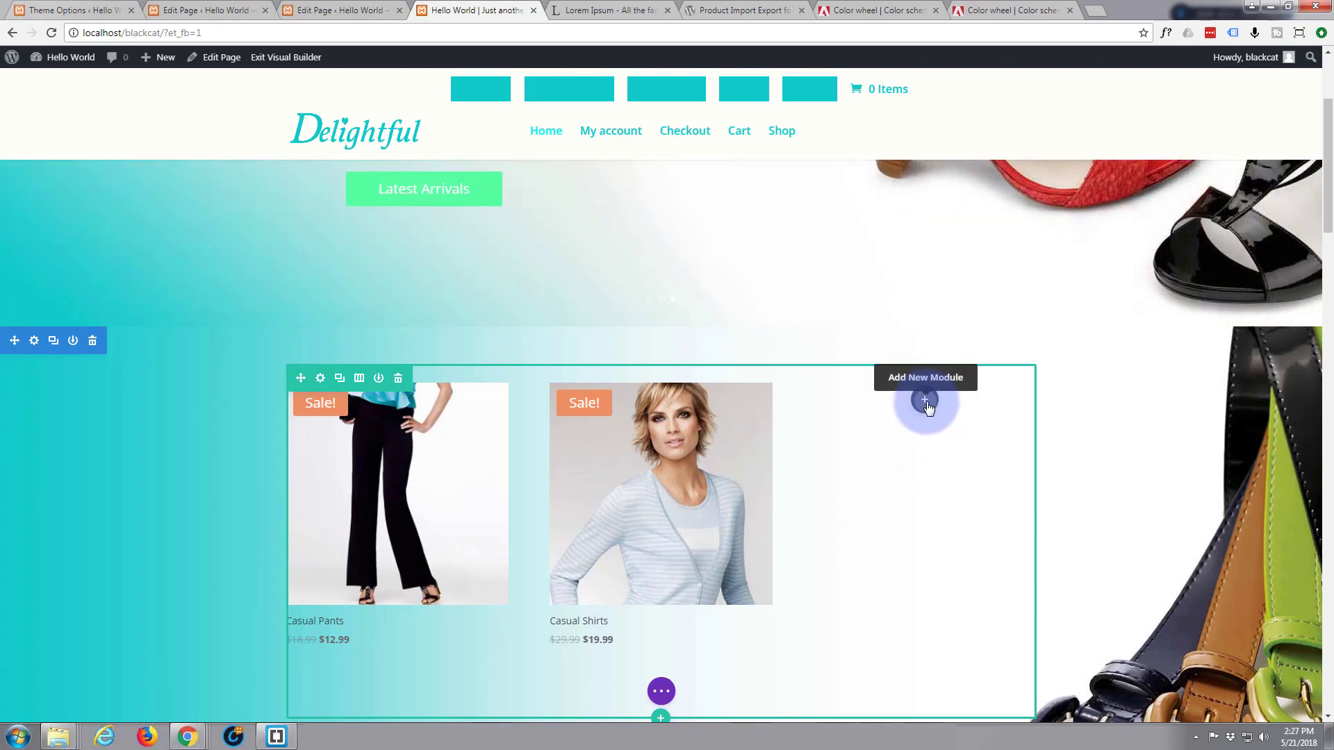
Insert a Call To Action module into the empty narrow column
left_click(925, 400)
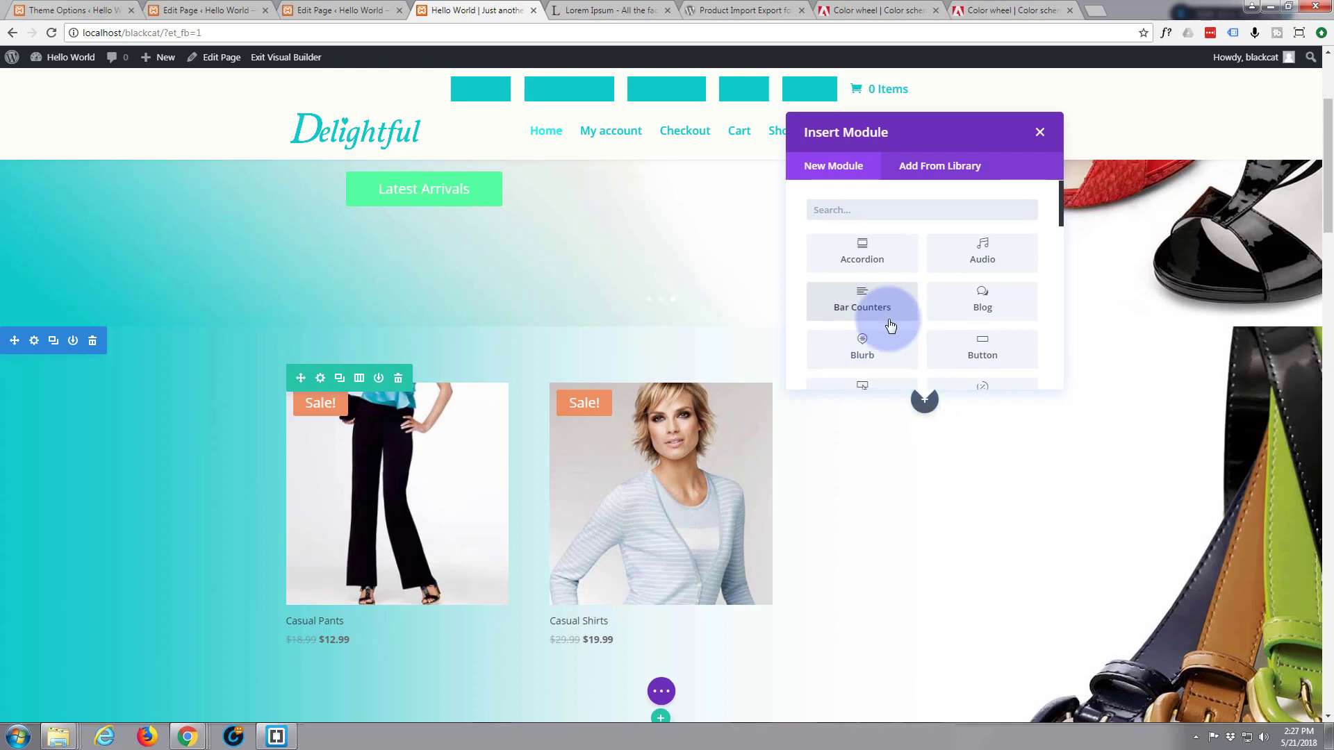
scroll(890, 325, "down", 1)
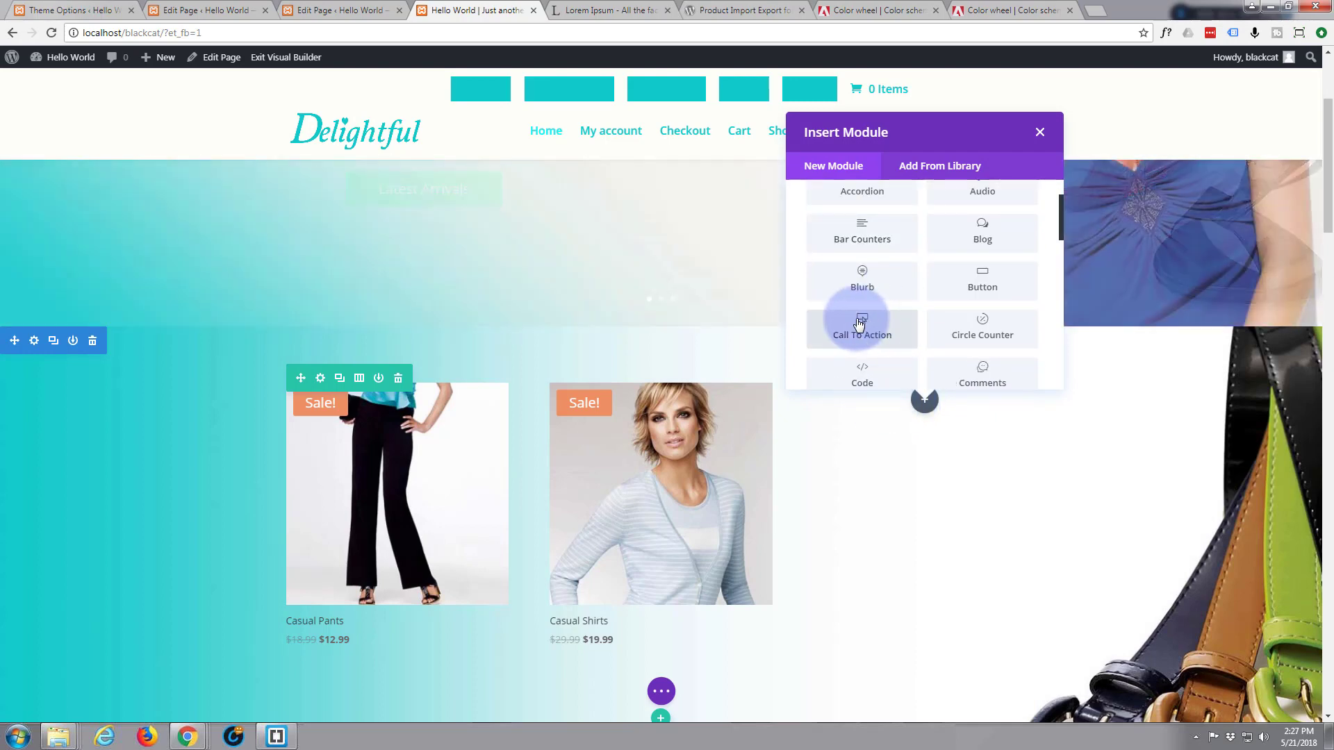
left_click(890, 326)
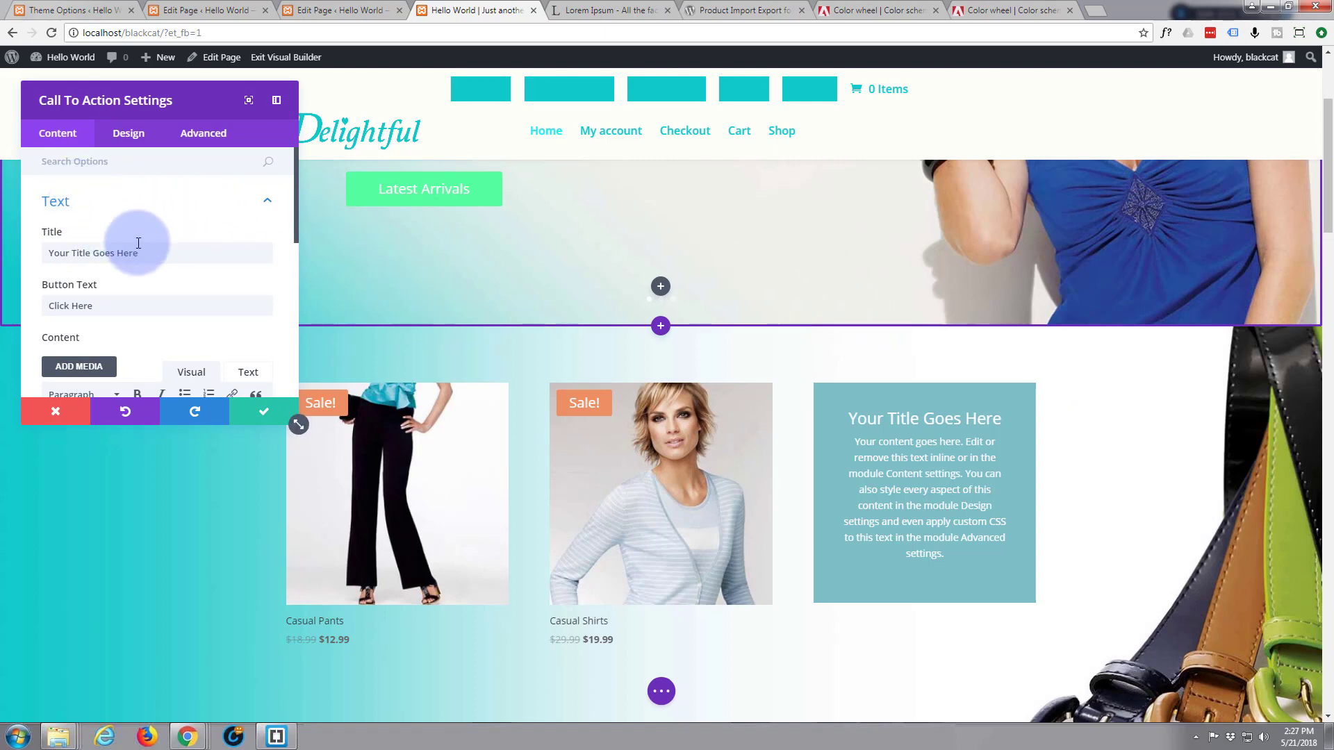
Set the module's title to 'Hot Deals' and its button text to 'Let's Go'
left_click_drag(143, 254, 50, 252)
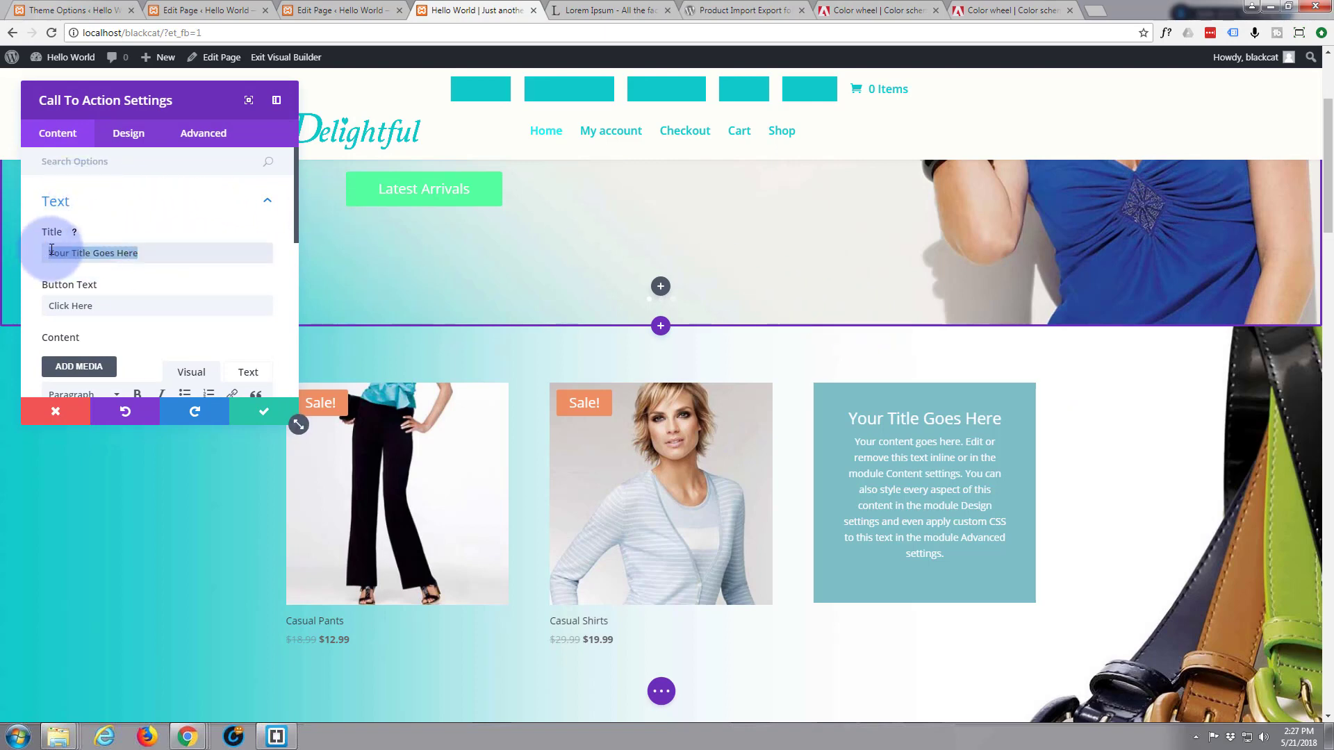
type("H")
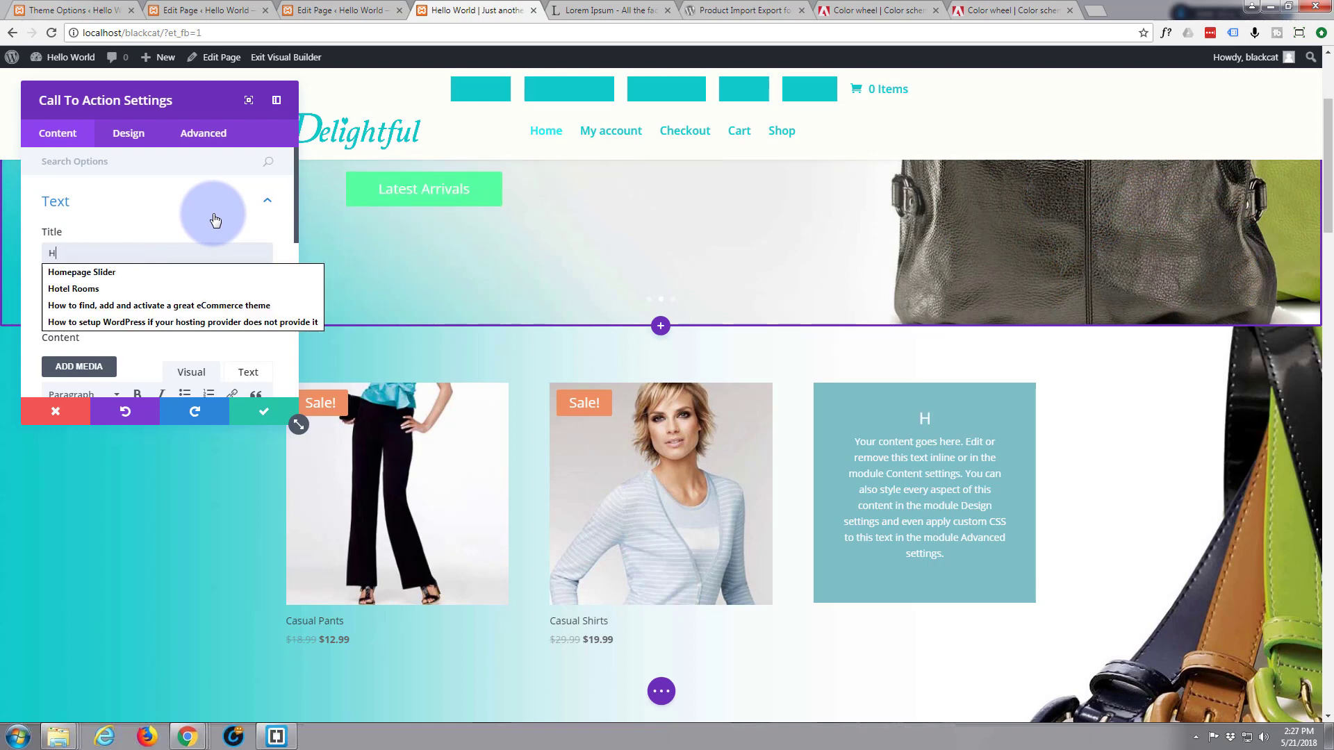
type("ot Deals")
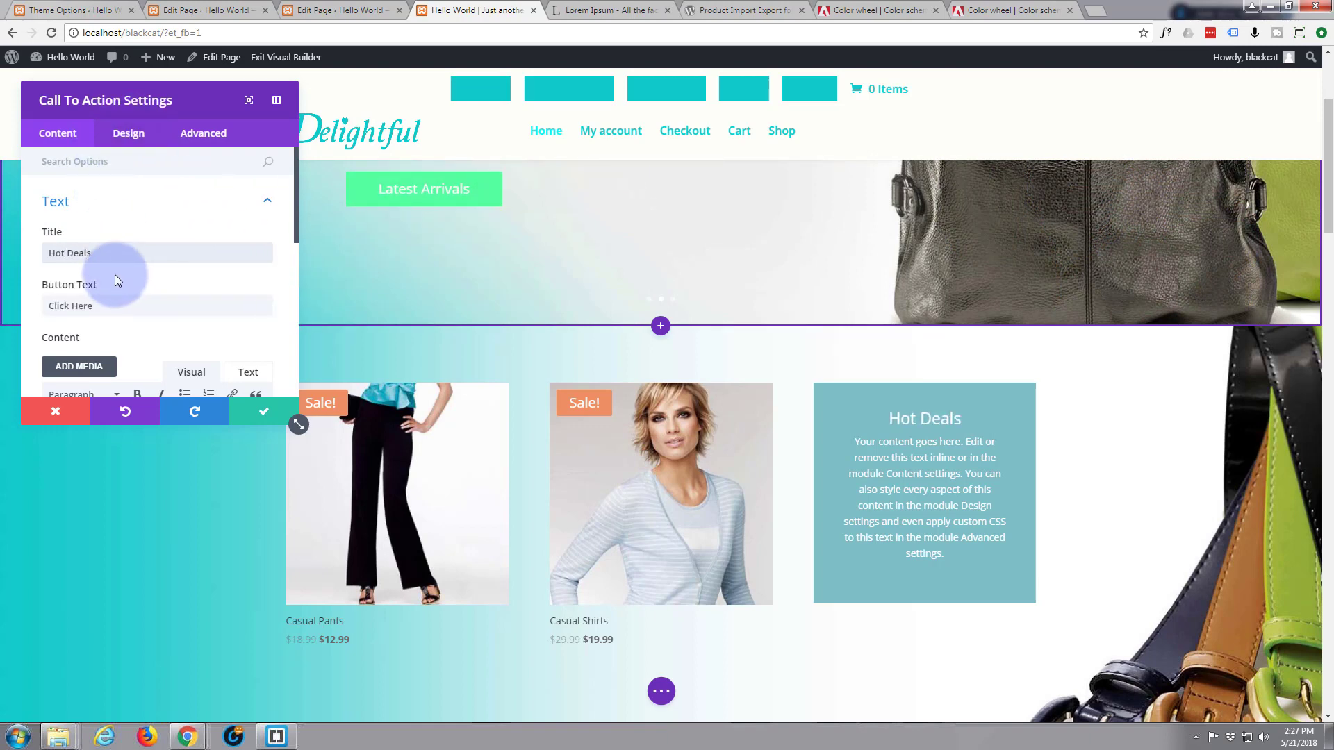
scroll(115, 274, "down", 1)
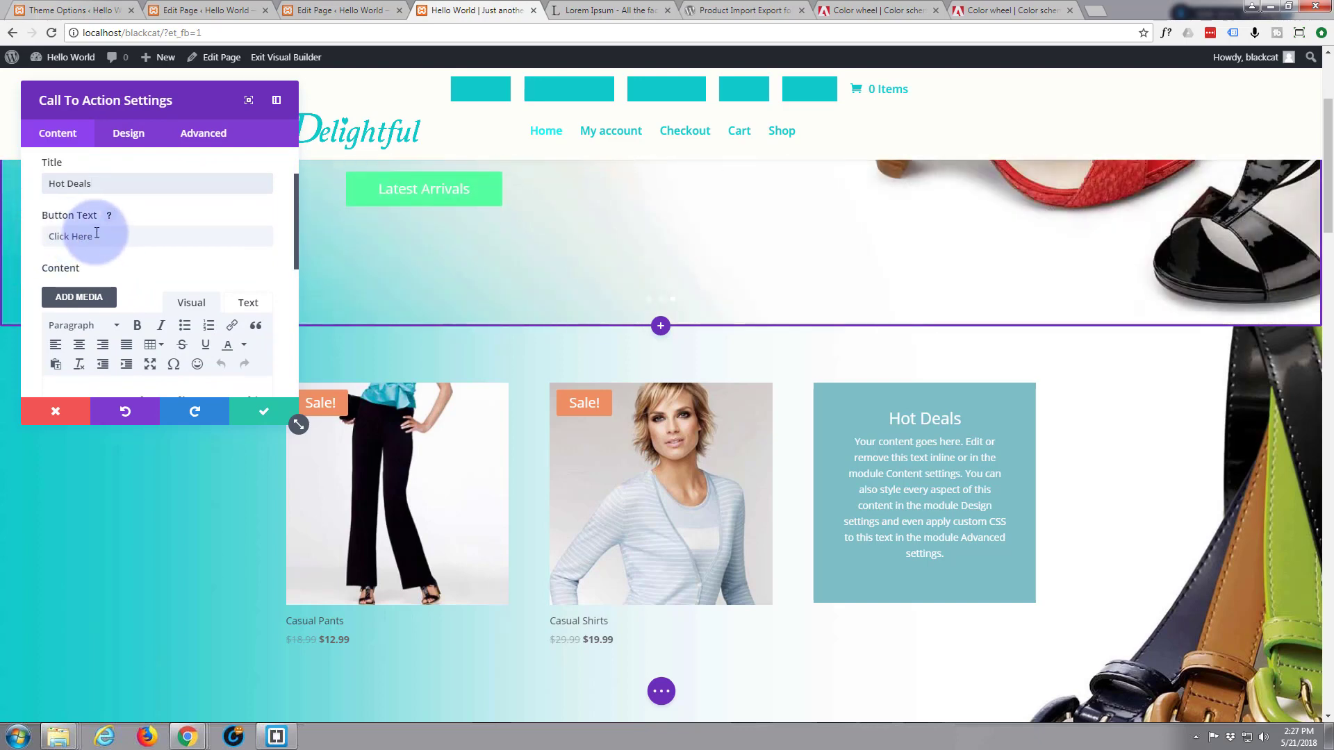
left_click_drag(96, 237, 52, 239)
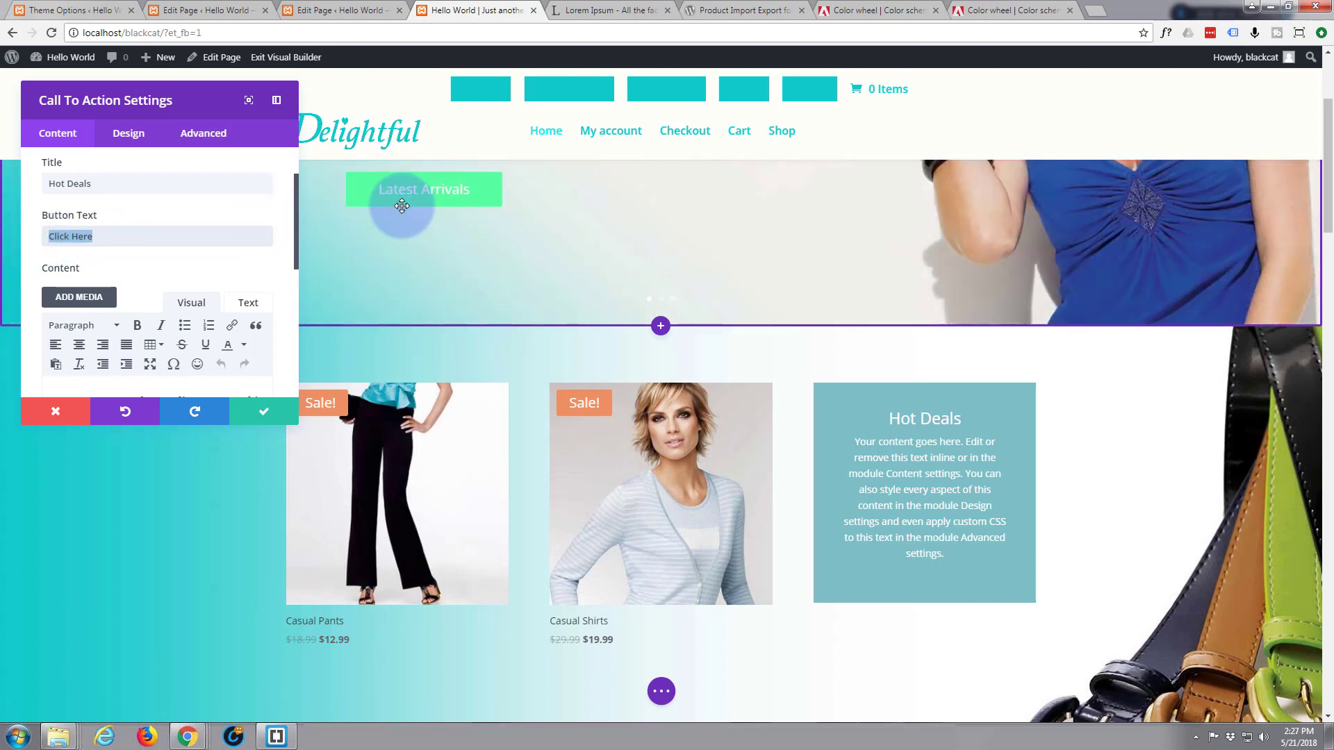
type("Let's Go")
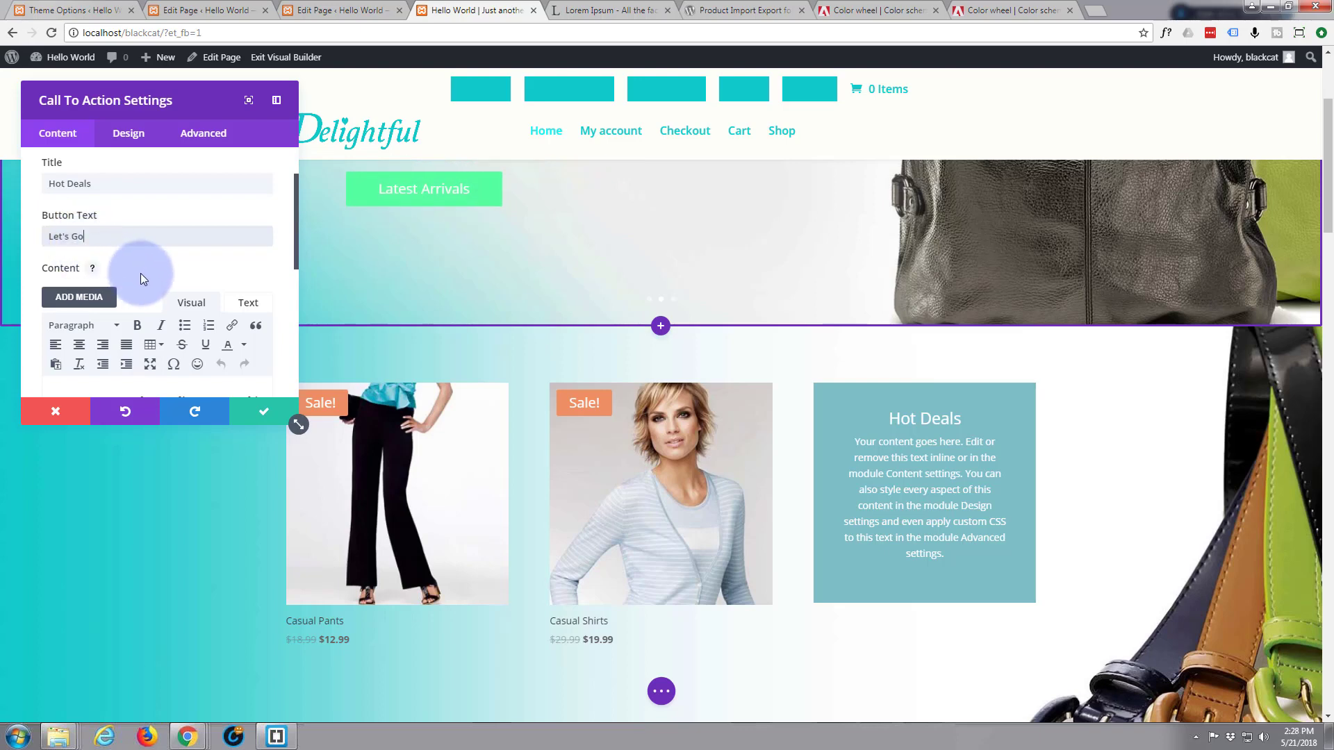
scroll(142, 279, "down", 1)
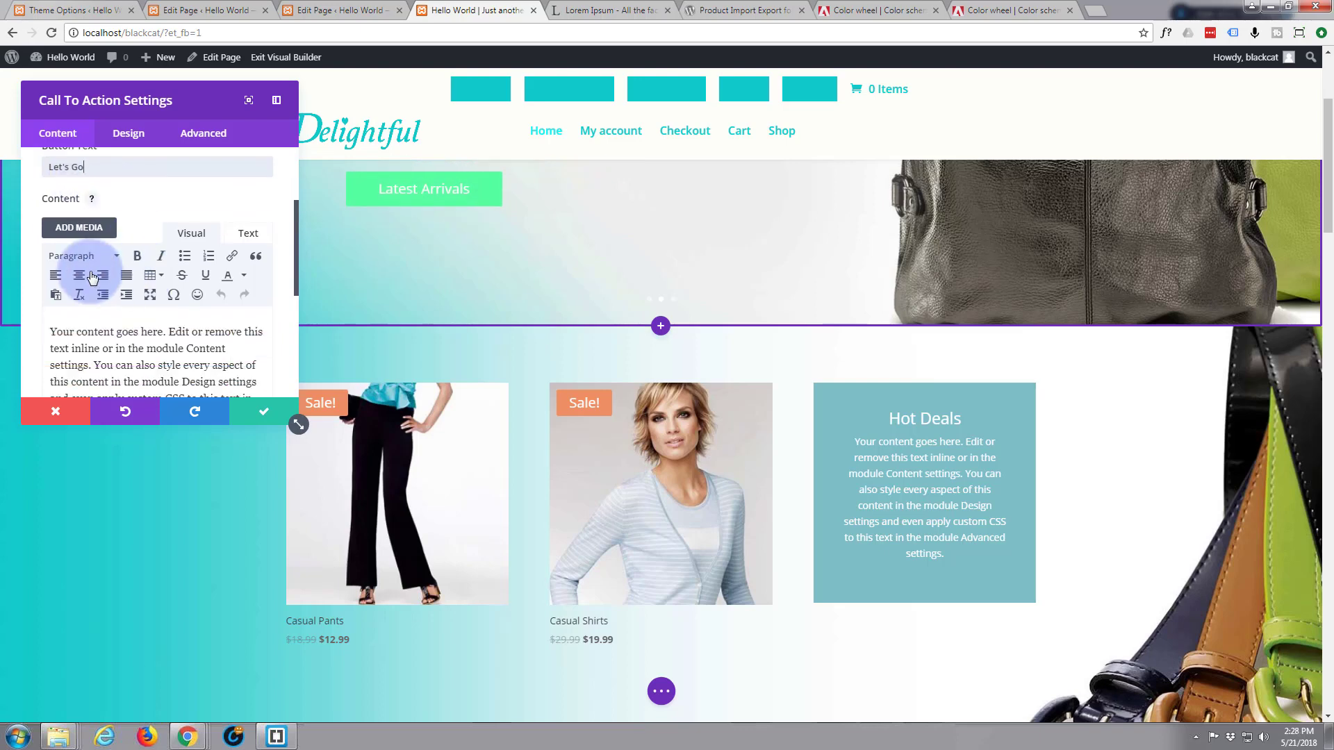
scroll(91, 276, "down", 1)
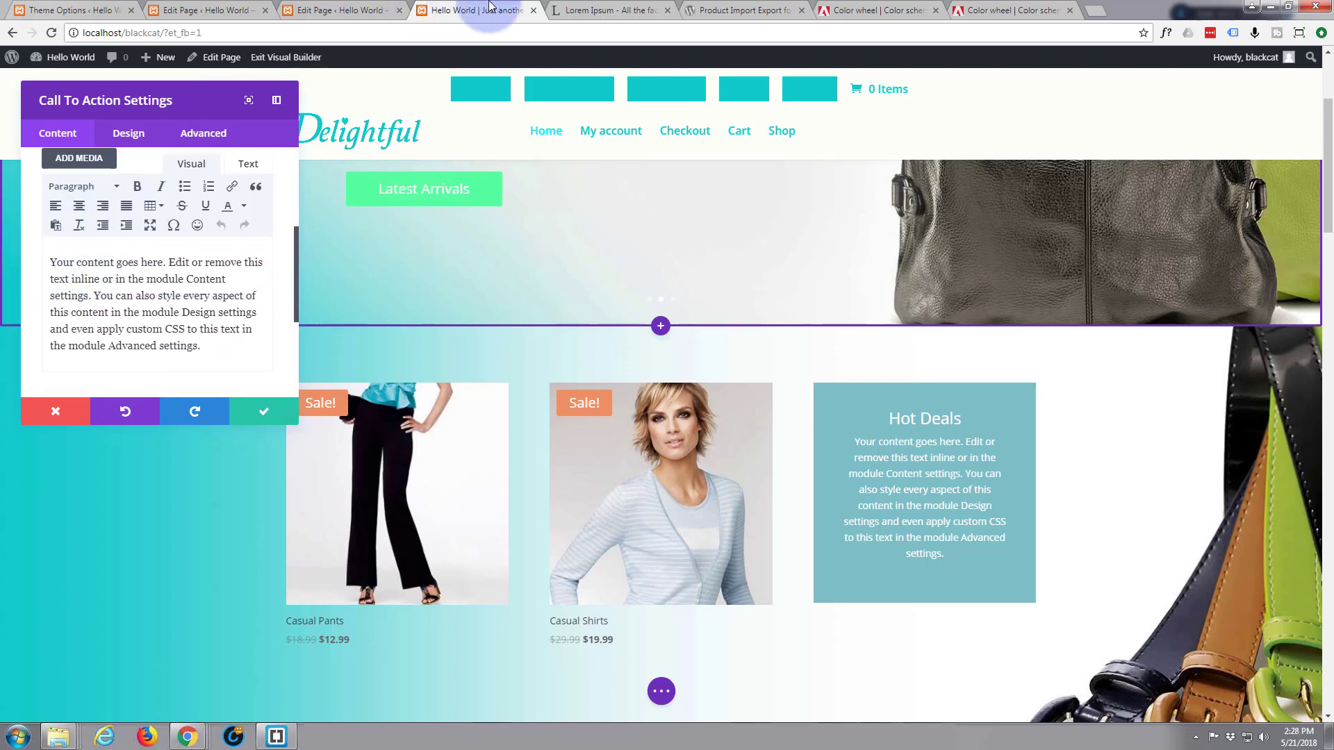
Copy the two lorem ipsum sentences from 'Ut cursus vitae sapien' to 'mattis feugiat.' on lipsum.com
left_click(608, 10)
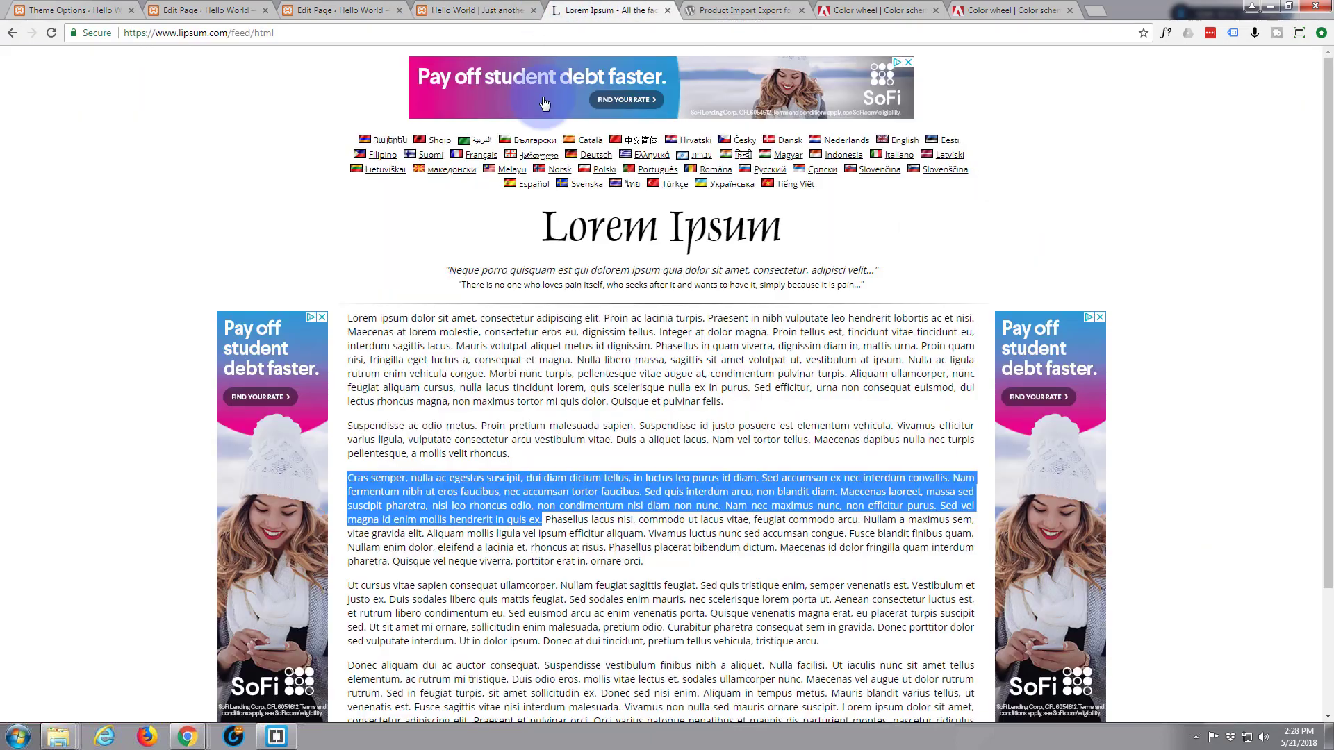
scroll(382, 417, "down", 2)
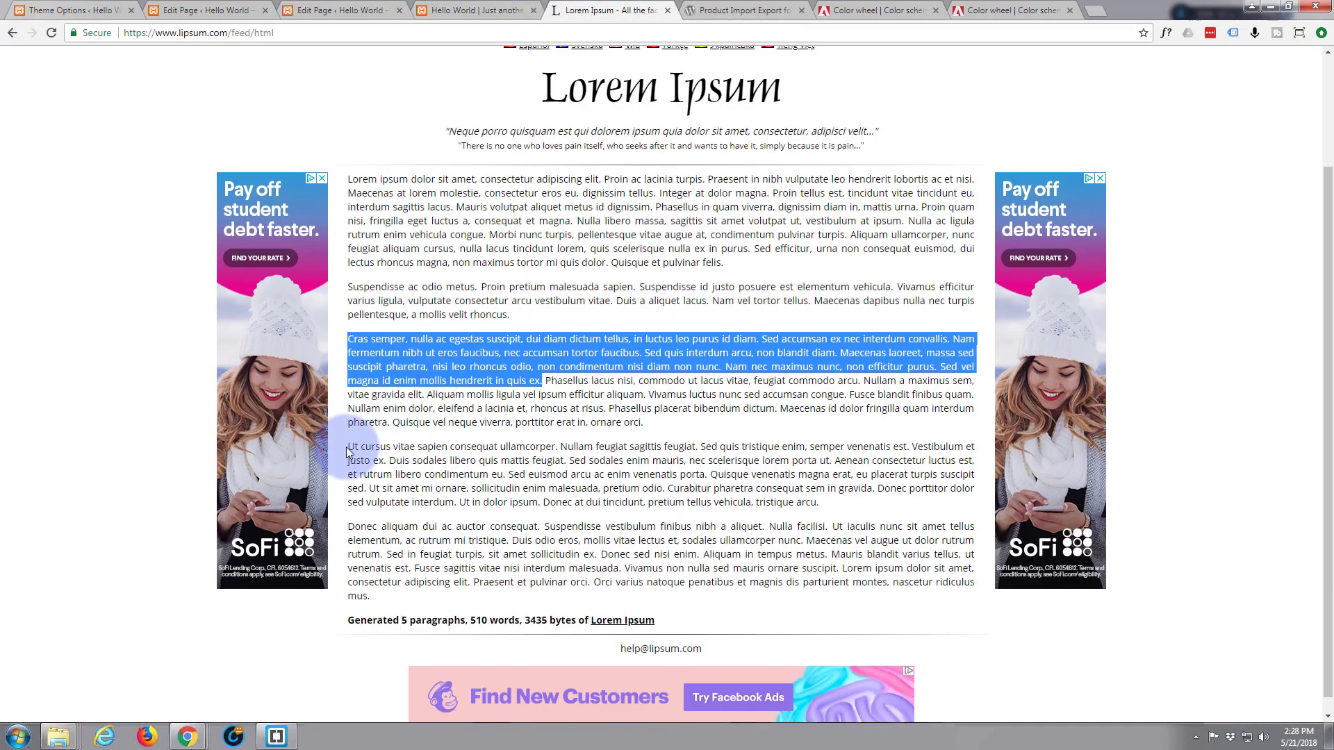
left_click_drag(350, 445, 565, 460)
key("ctrl+c")
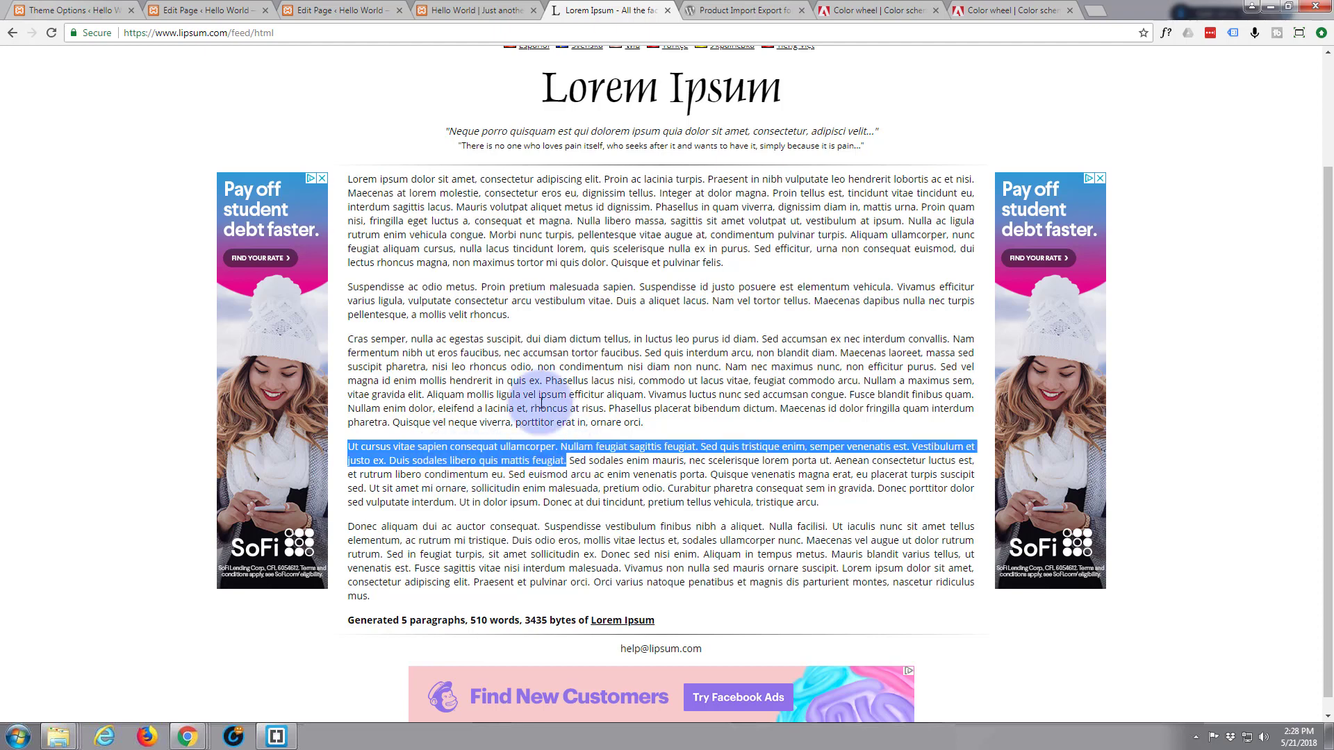
left_click(473, 6)
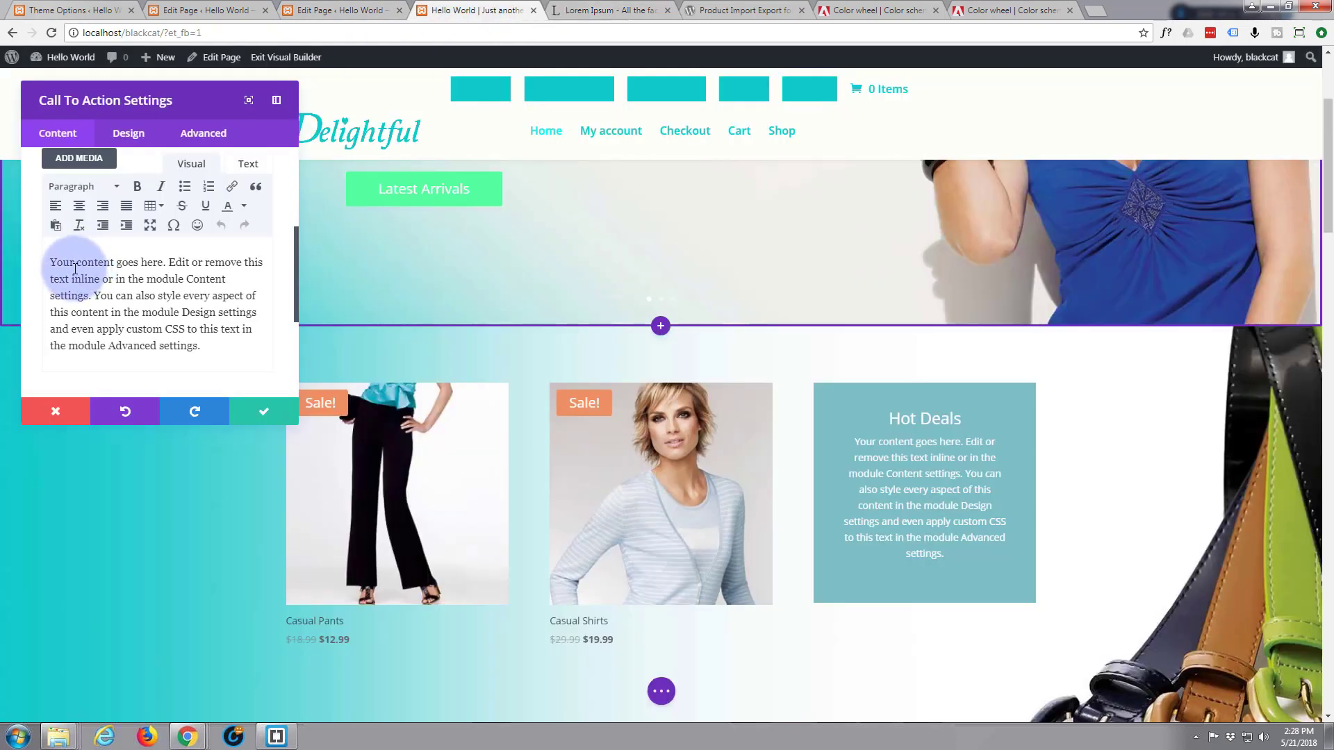
Paste the lorem text as the Hot Deals body and set the button URL to #
left_click_drag(52, 259, 217, 357)
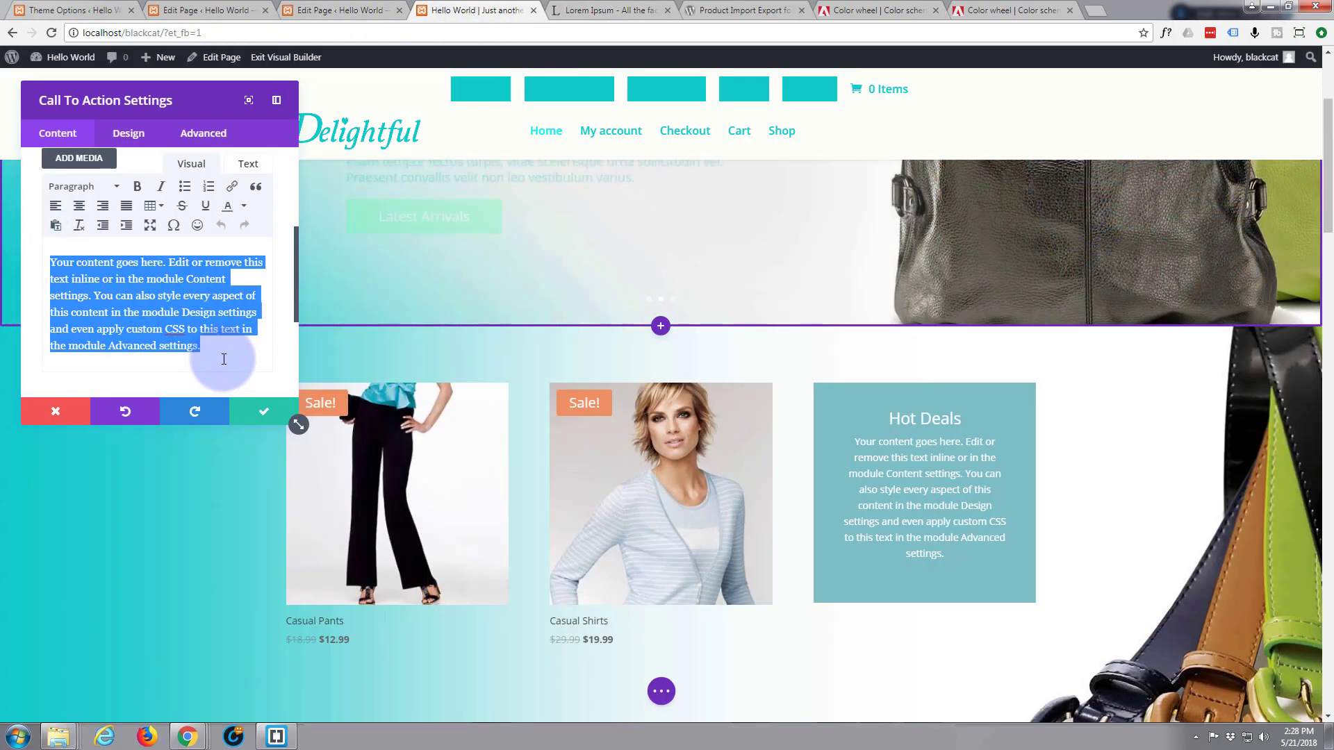
key("ctrl+v")
scroll(113, 318, "down", 5)
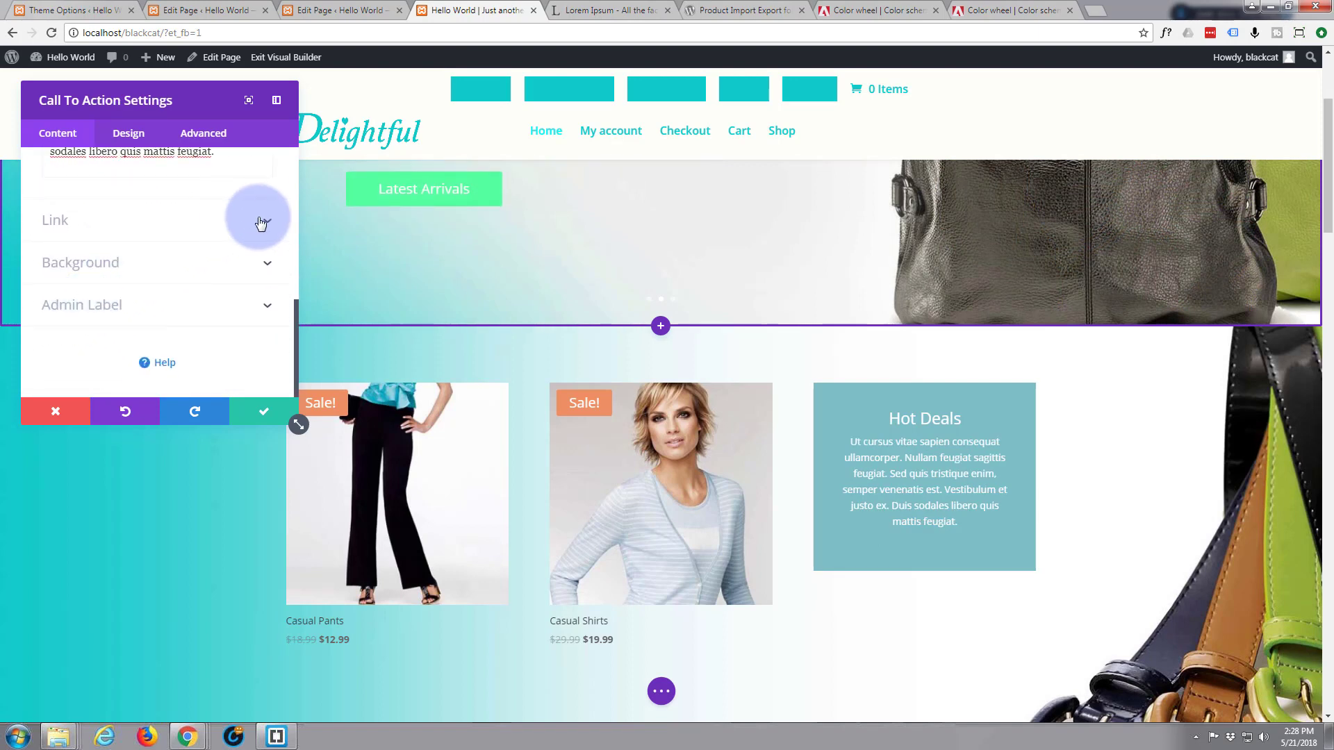
left_click(262, 223)
left_click(109, 224)
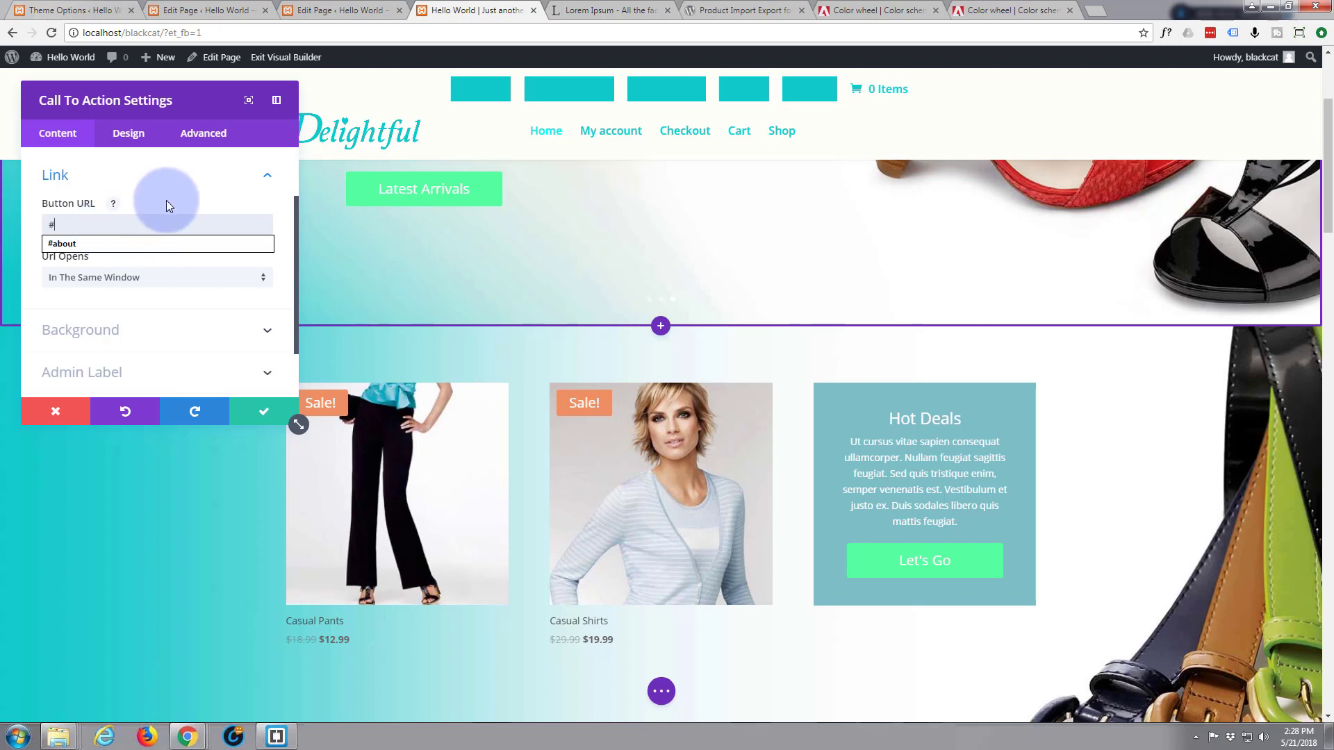
left_click(29, 268)
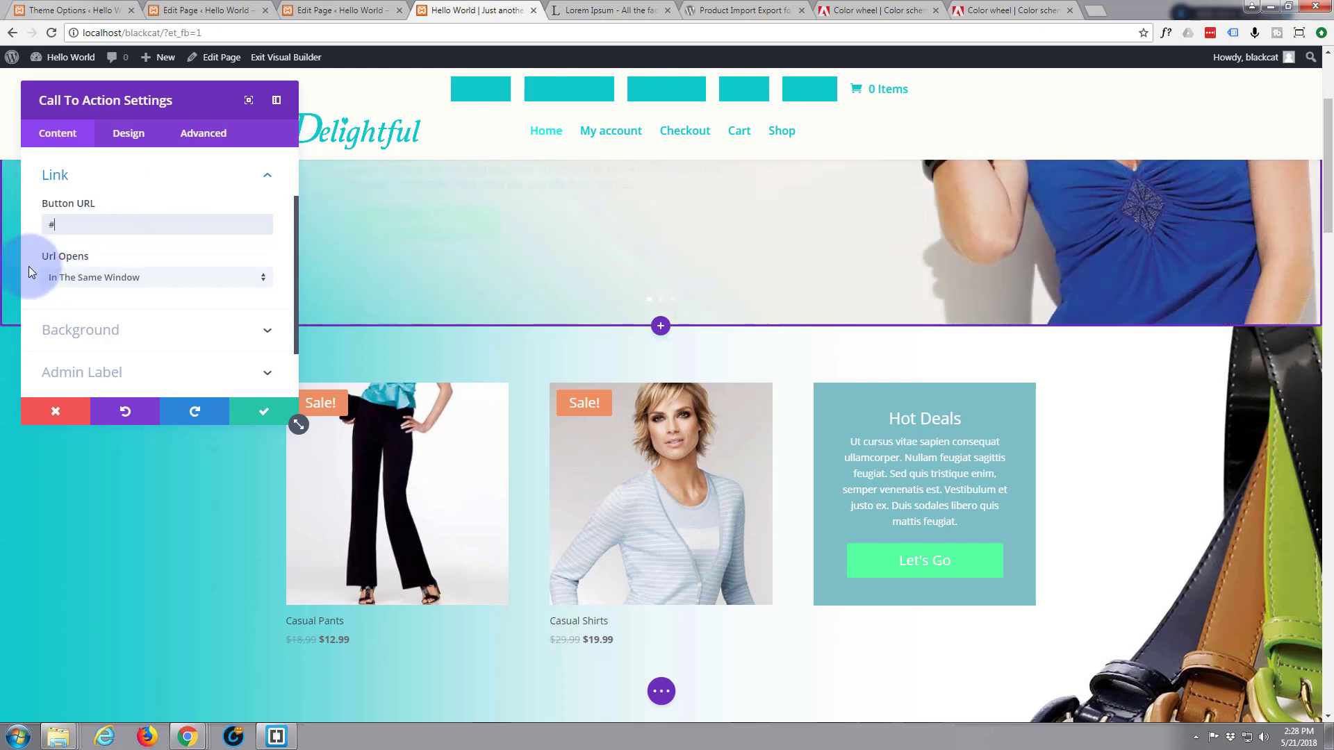
scroll(115, 240, "down", 1)
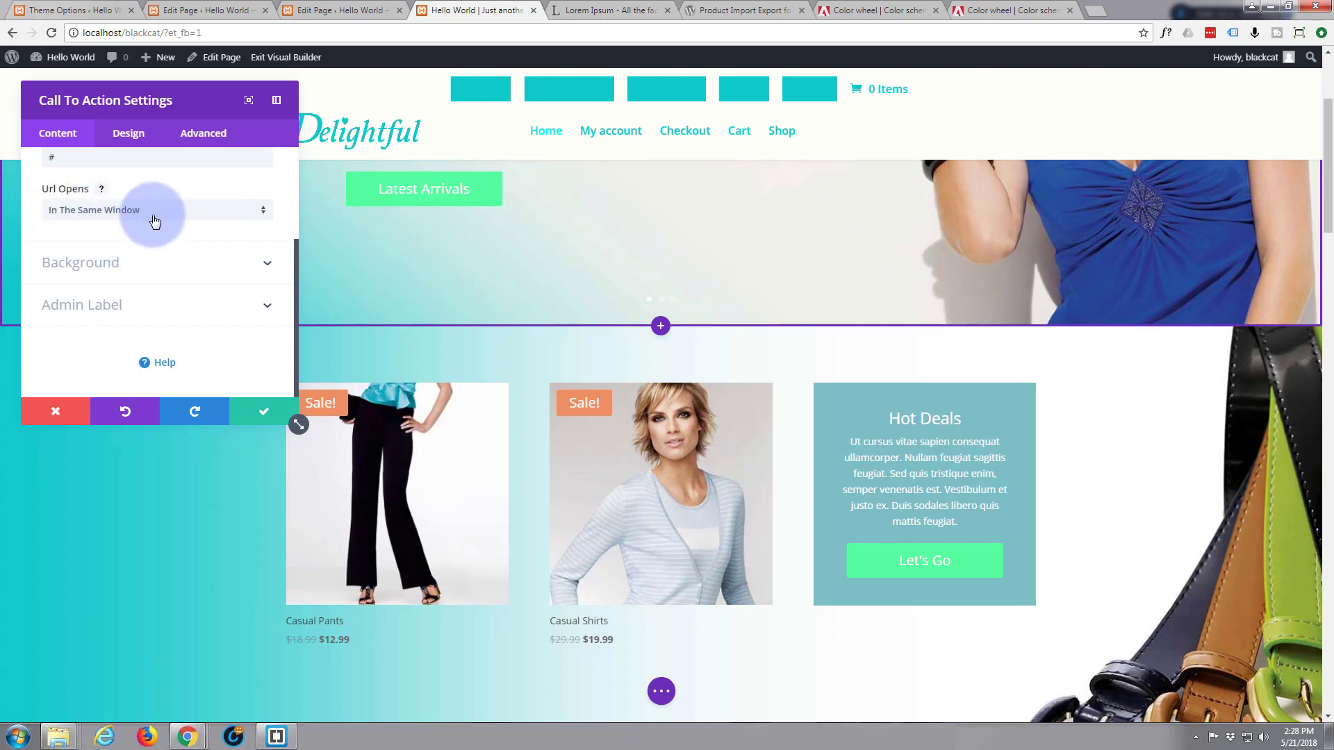
Remove the module's background colour and change the button text to 'Let's Go!'
left_click(264, 264)
scroll(107, 260, "down", 1)
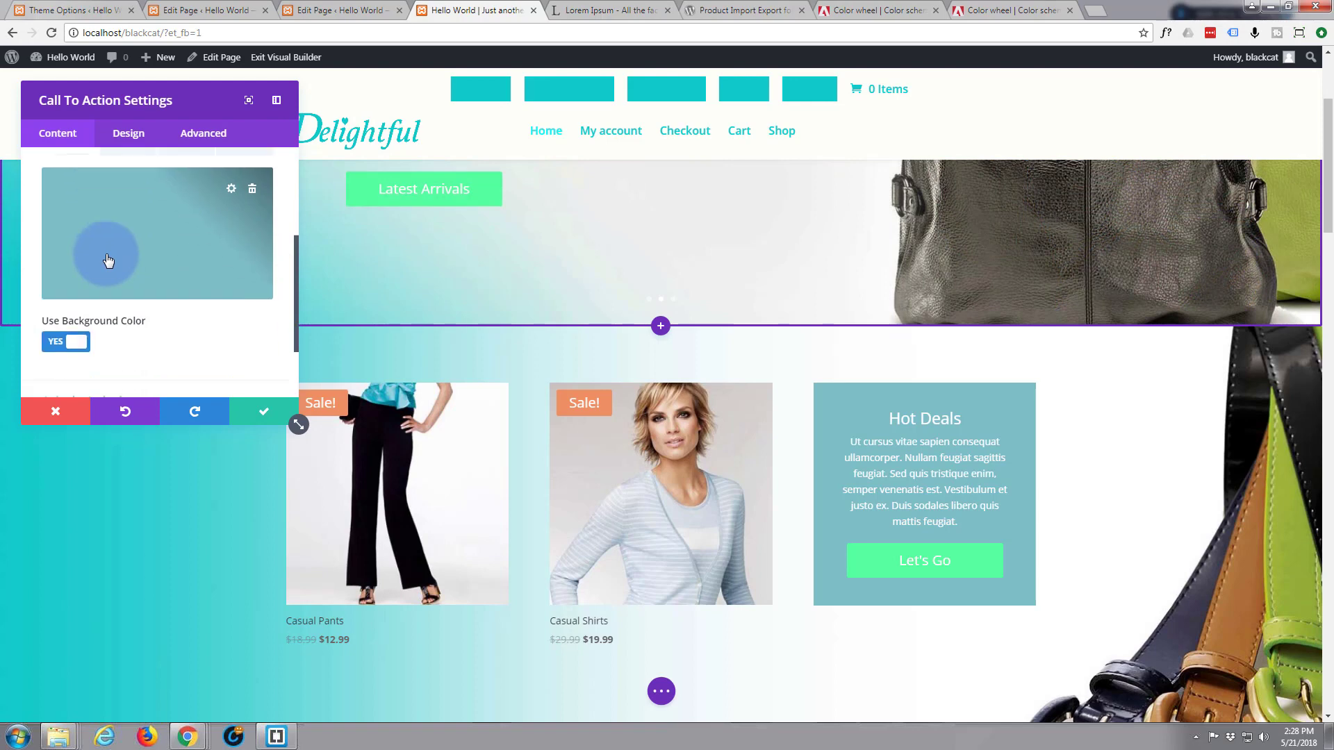
left_click(65, 342)
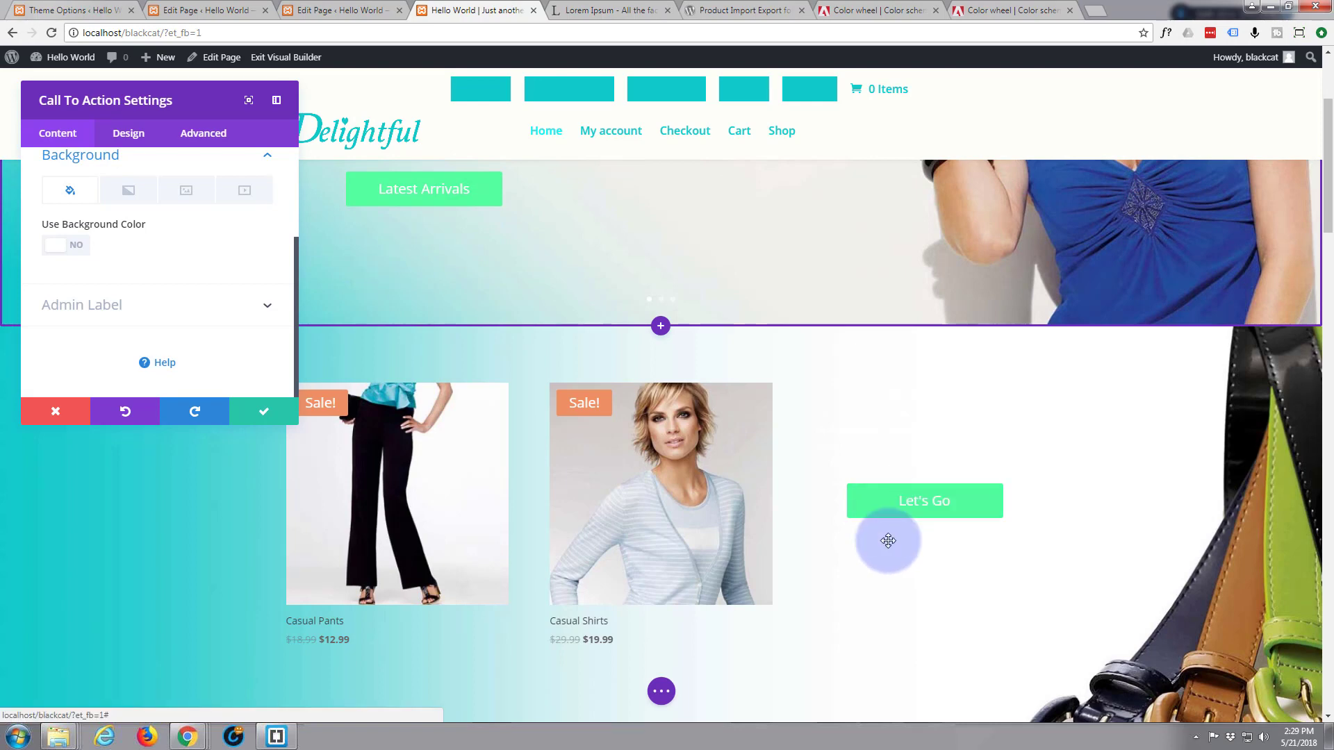
scroll(161, 277, "up", 3)
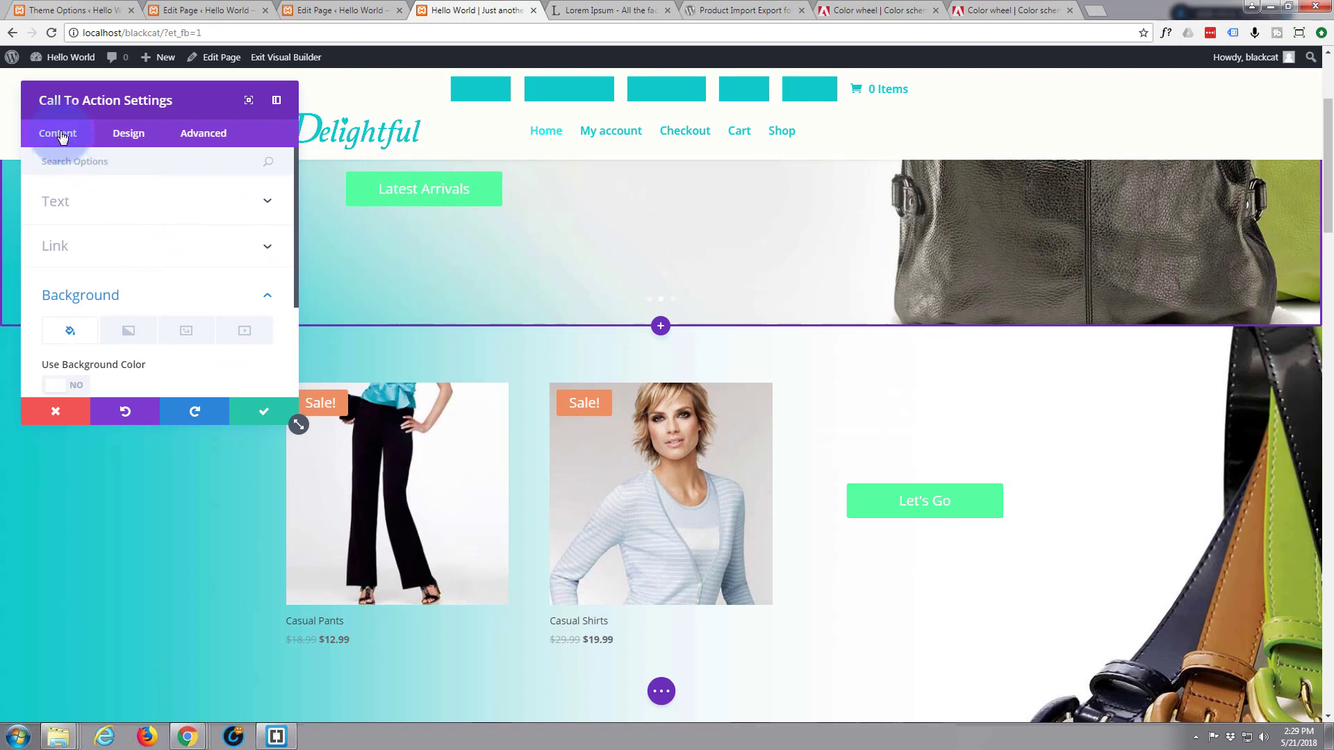
left_click(264, 203)
scroll(162, 231, "down", 1)
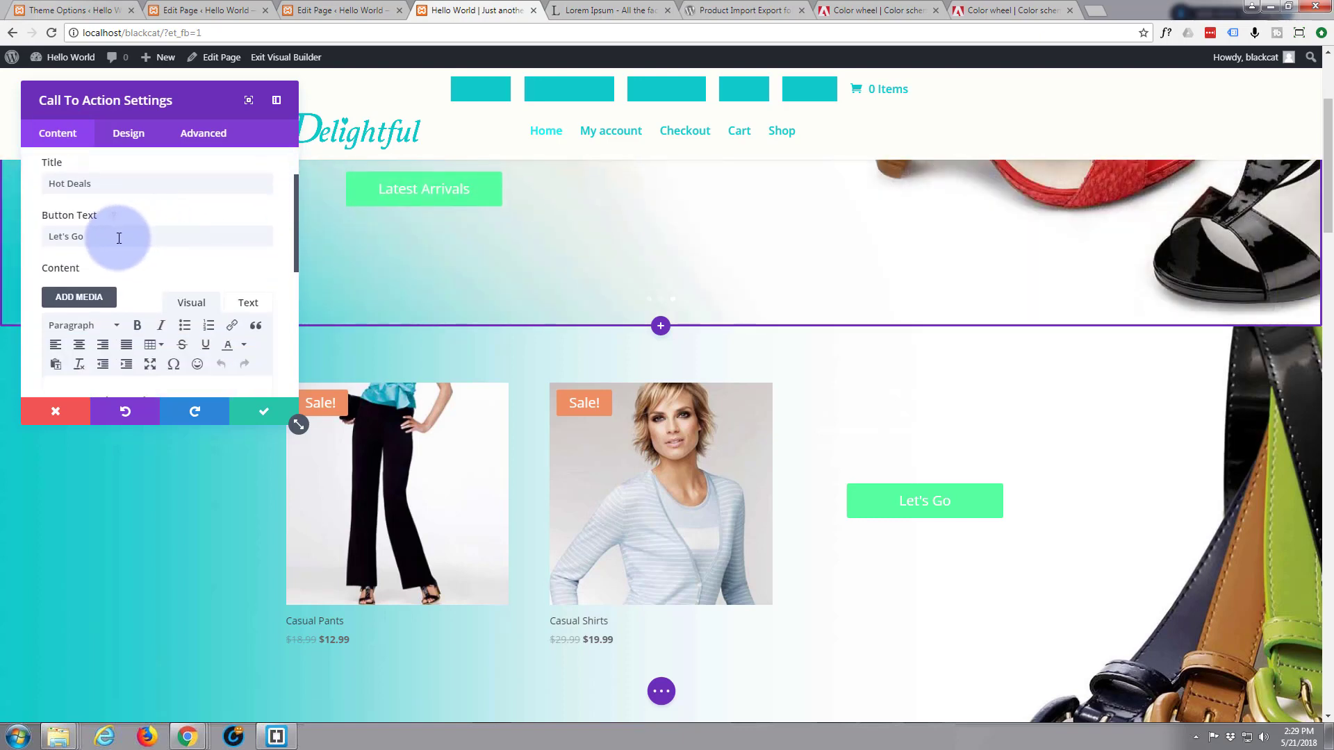
left_click(107, 235)
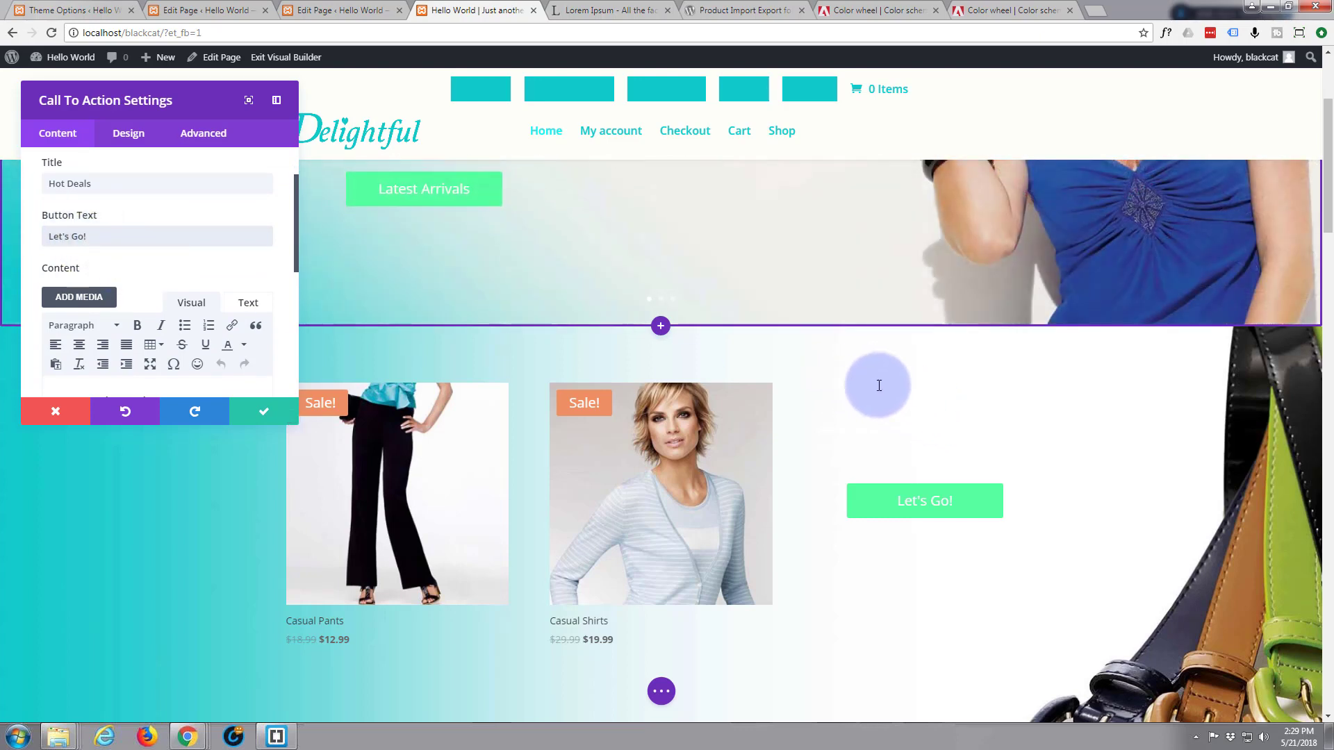
Move the Call To Action module into the empty column and select its hidden white paragraph
triple_click(908, 395)
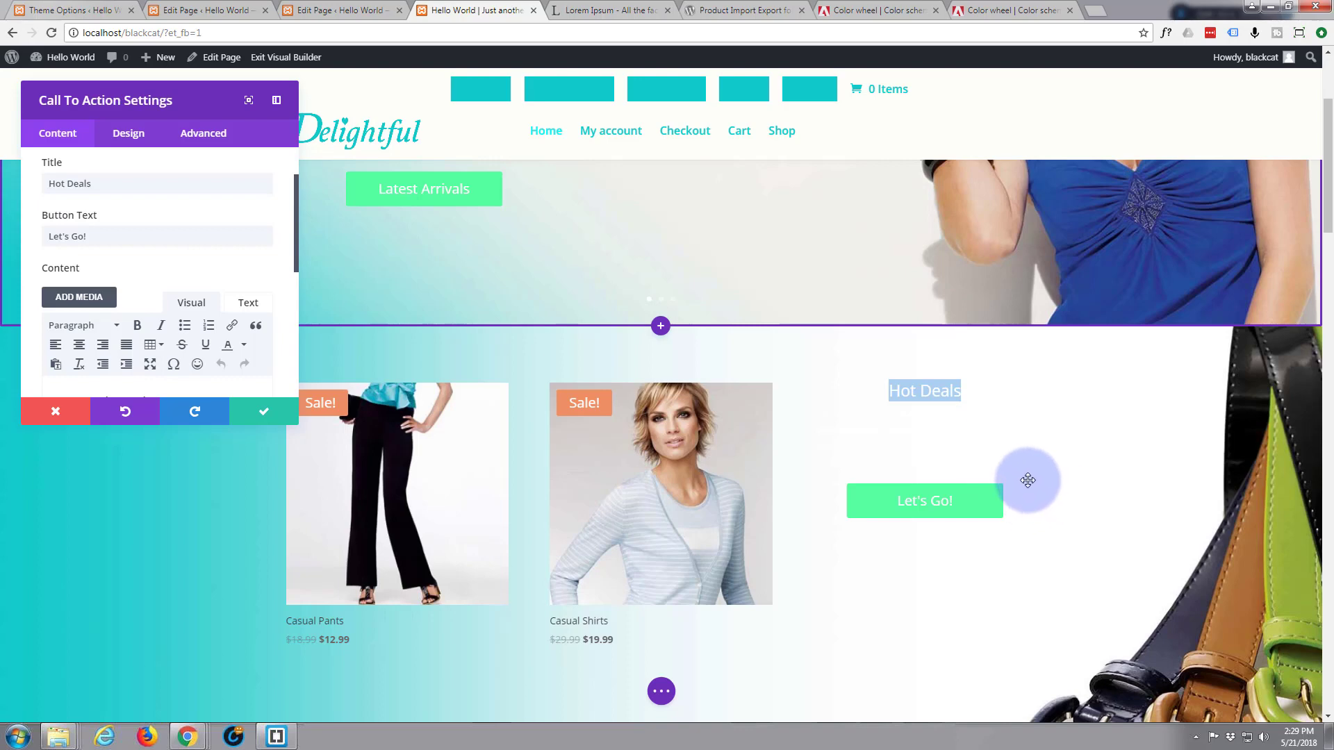
left_click(881, 456)
left_click_drag(879, 455, 851, 443)
left_click_drag(927, 545, 858, 482)
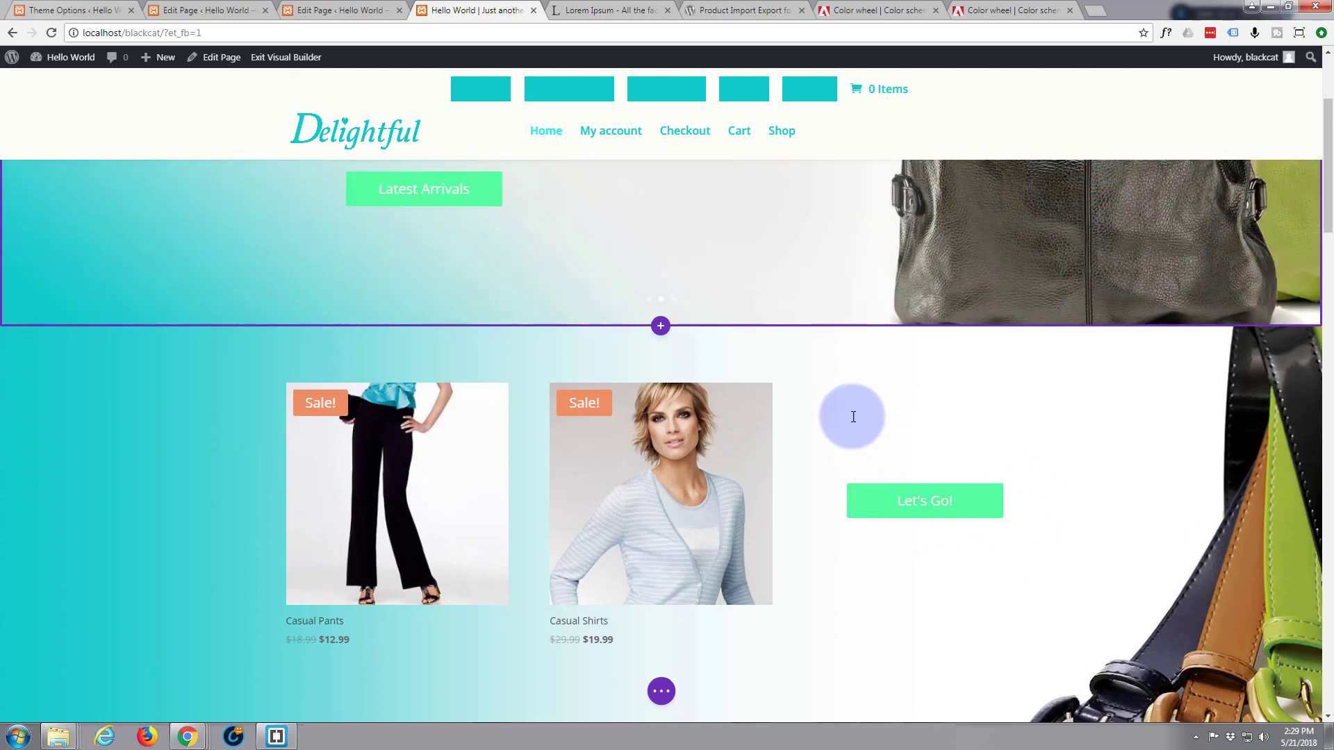
left_click_drag(854, 415, 1039, 474)
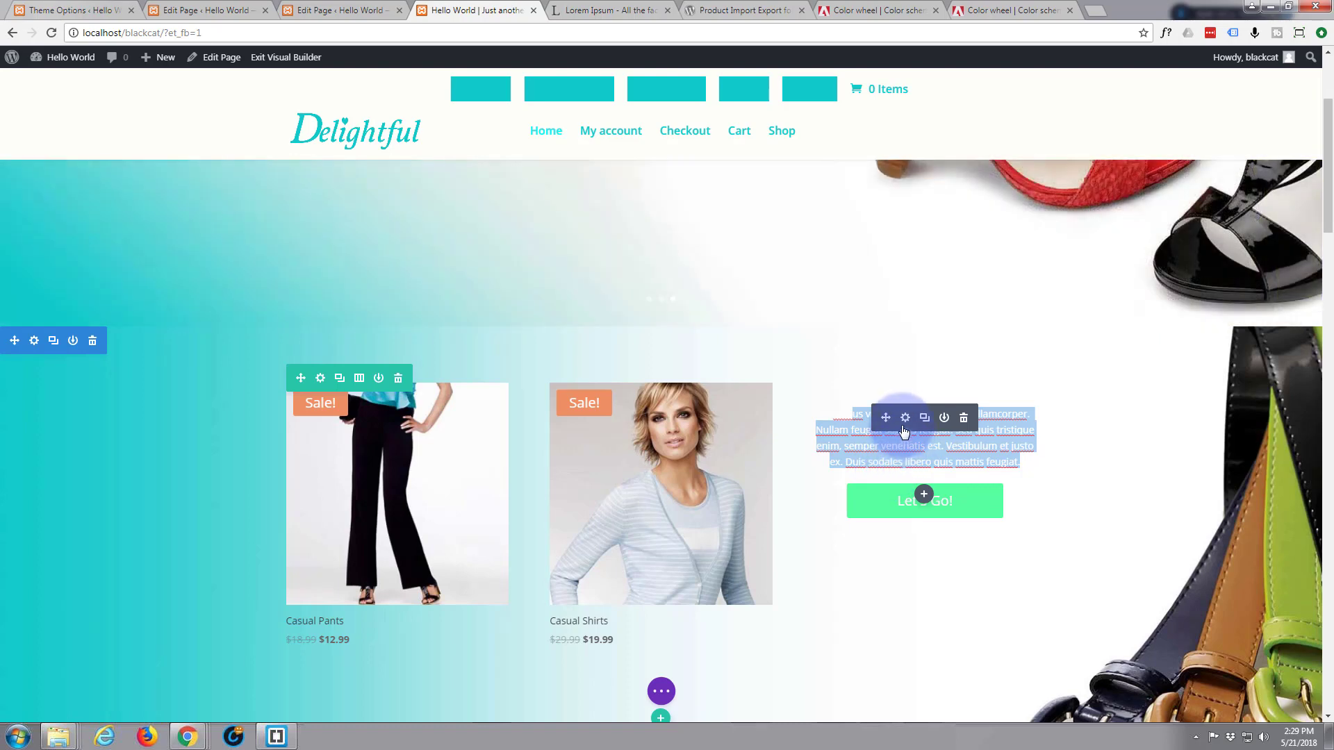
Open the Call To Action module's Design > Title Text options
left_click(904, 418)
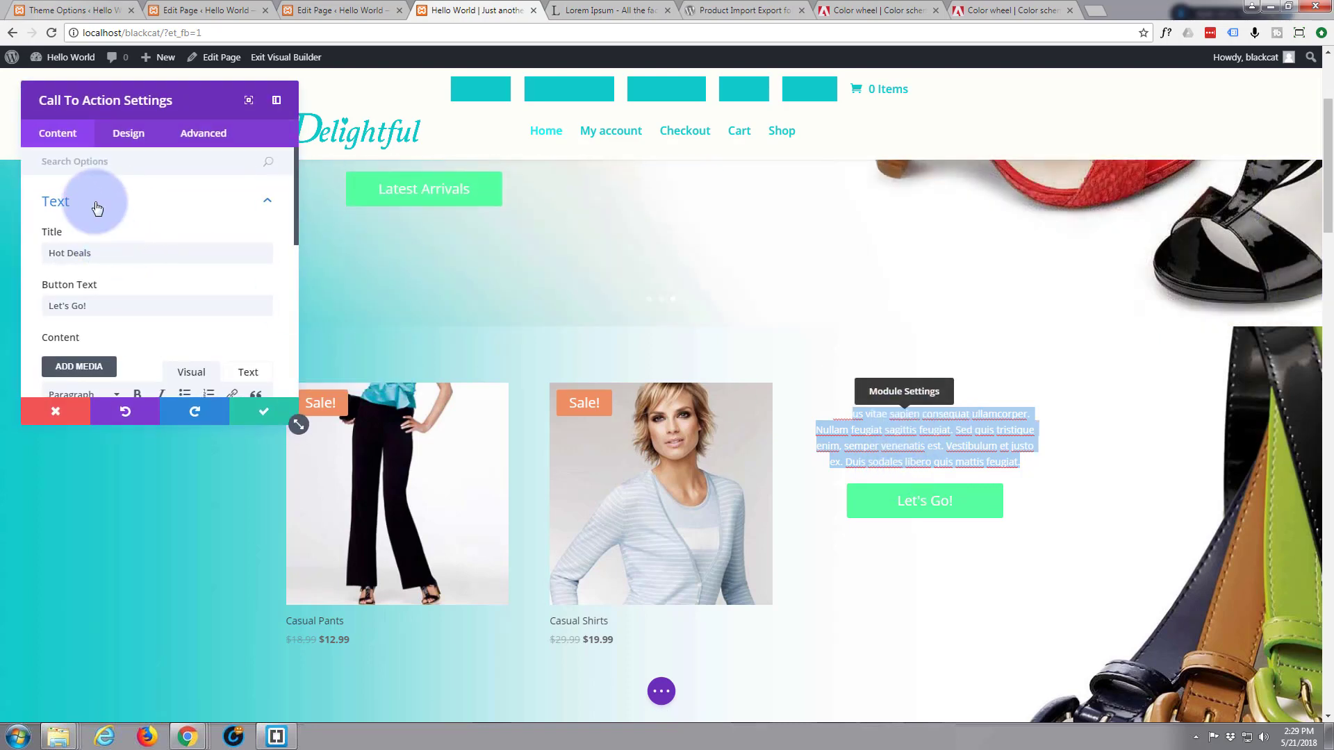
left_click(133, 136)
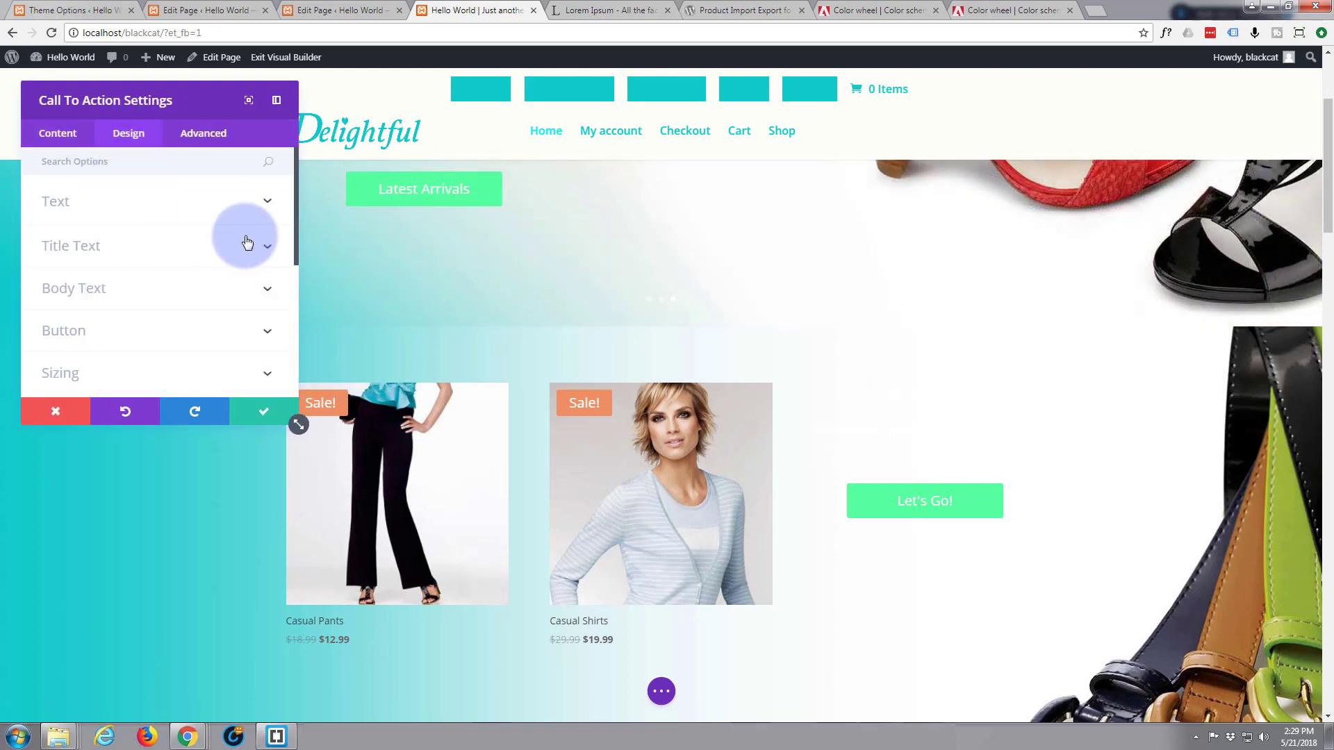
left_click(265, 248)
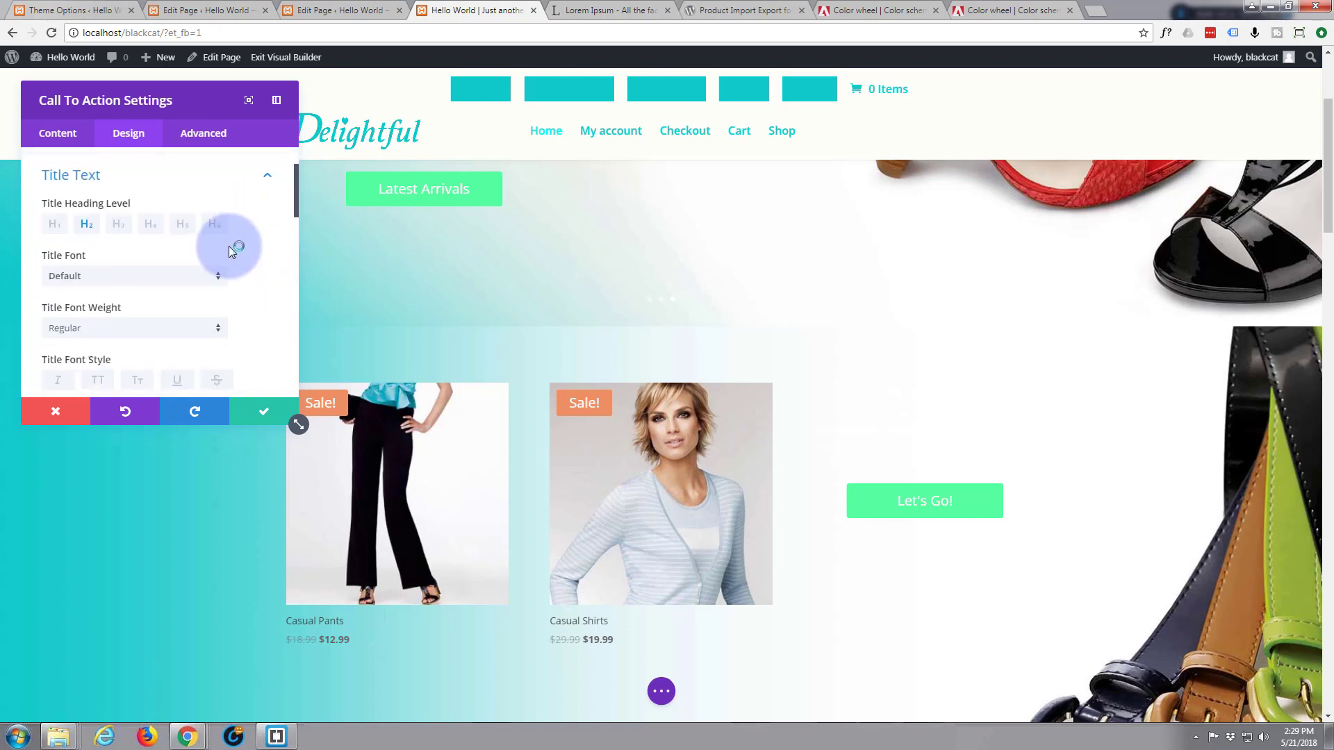
scroll(228, 246, "down", 1)
scroll(226, 247, "up", 1)
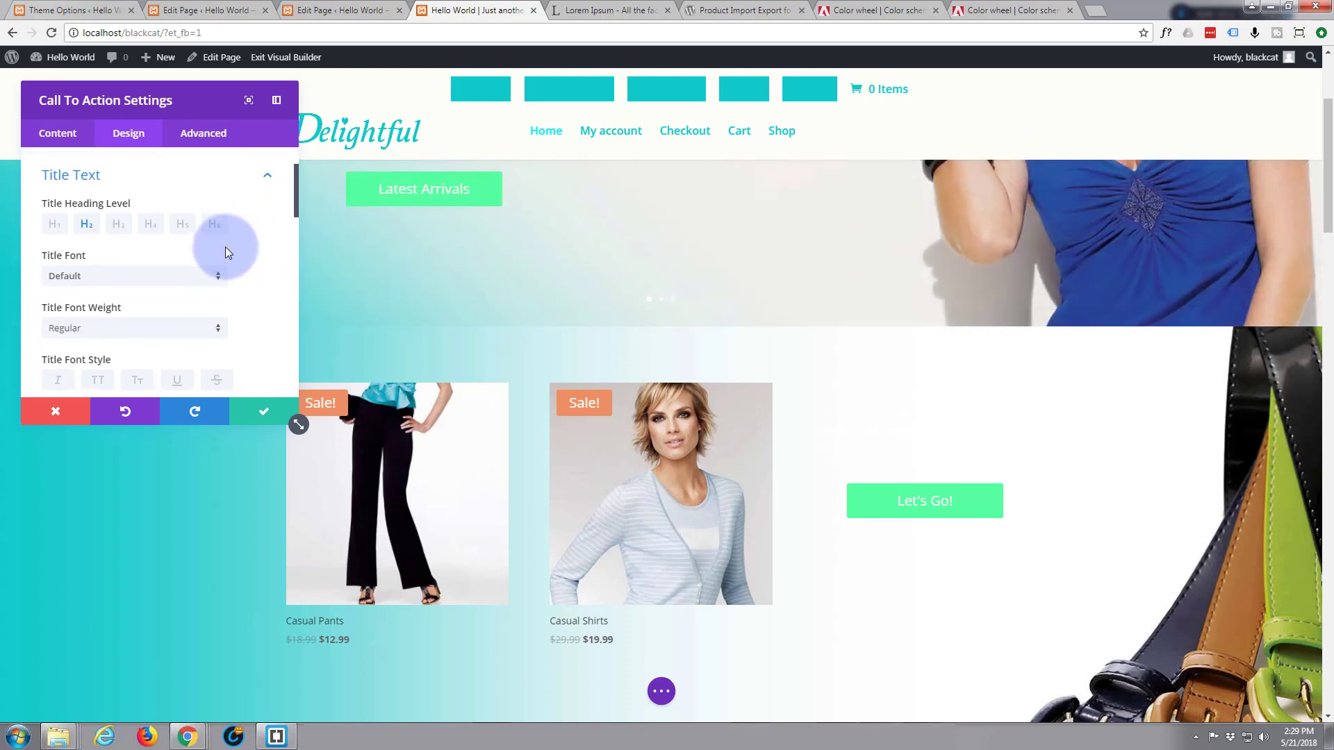
Set the call-to-action title font to Vollkorn in italic
left_click(217, 330)
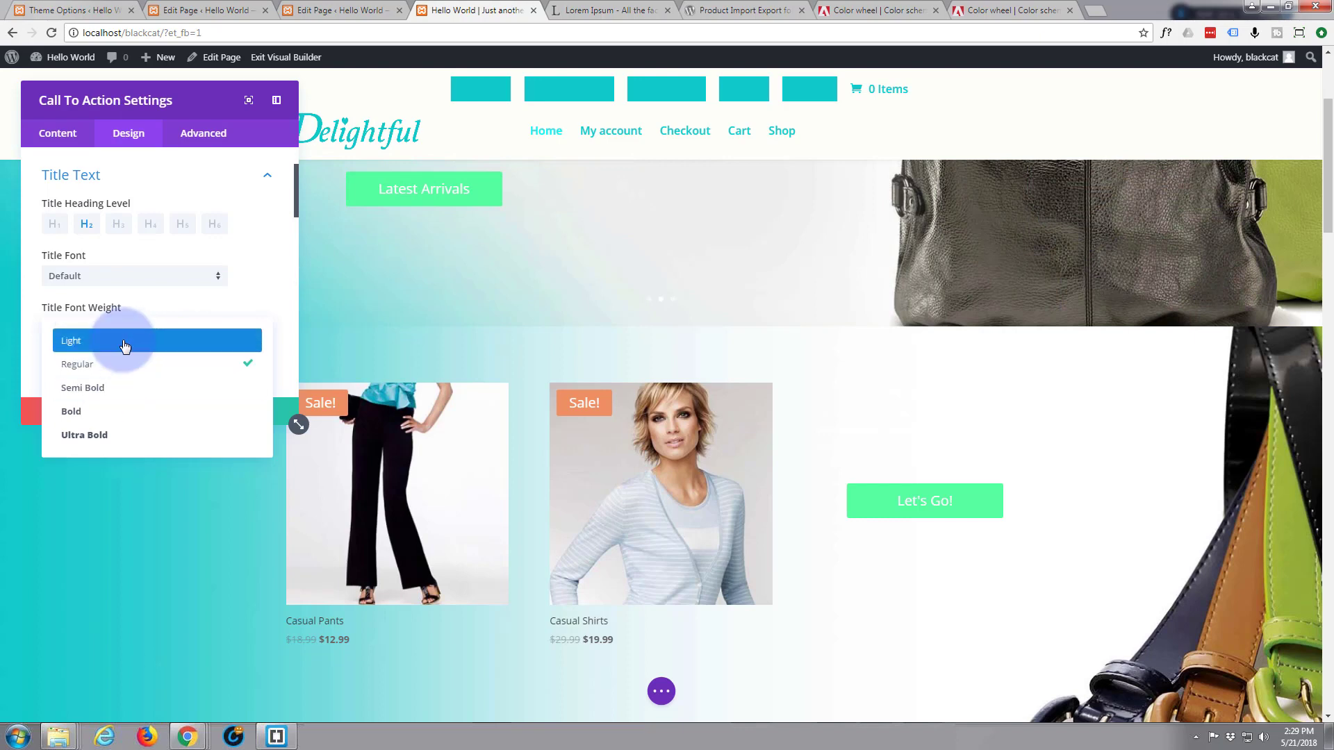
left_click(126, 342)
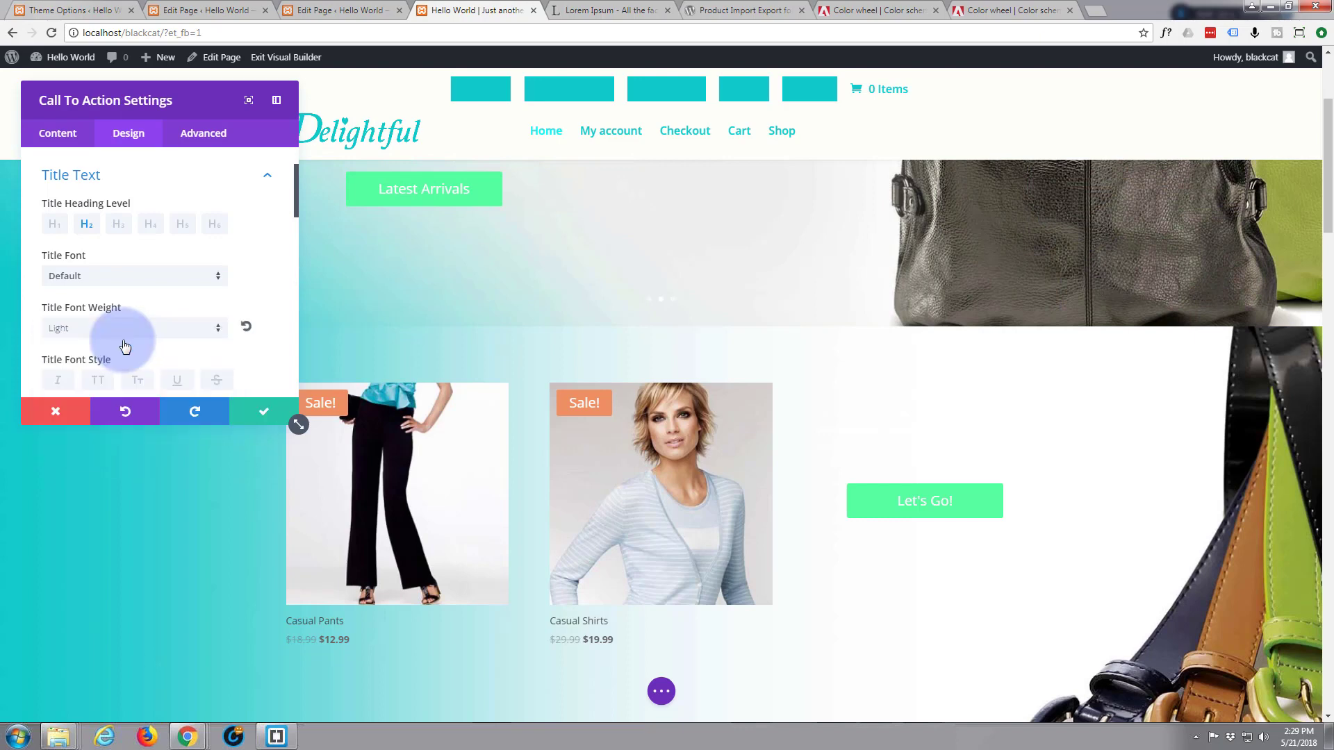
left_click(219, 278)
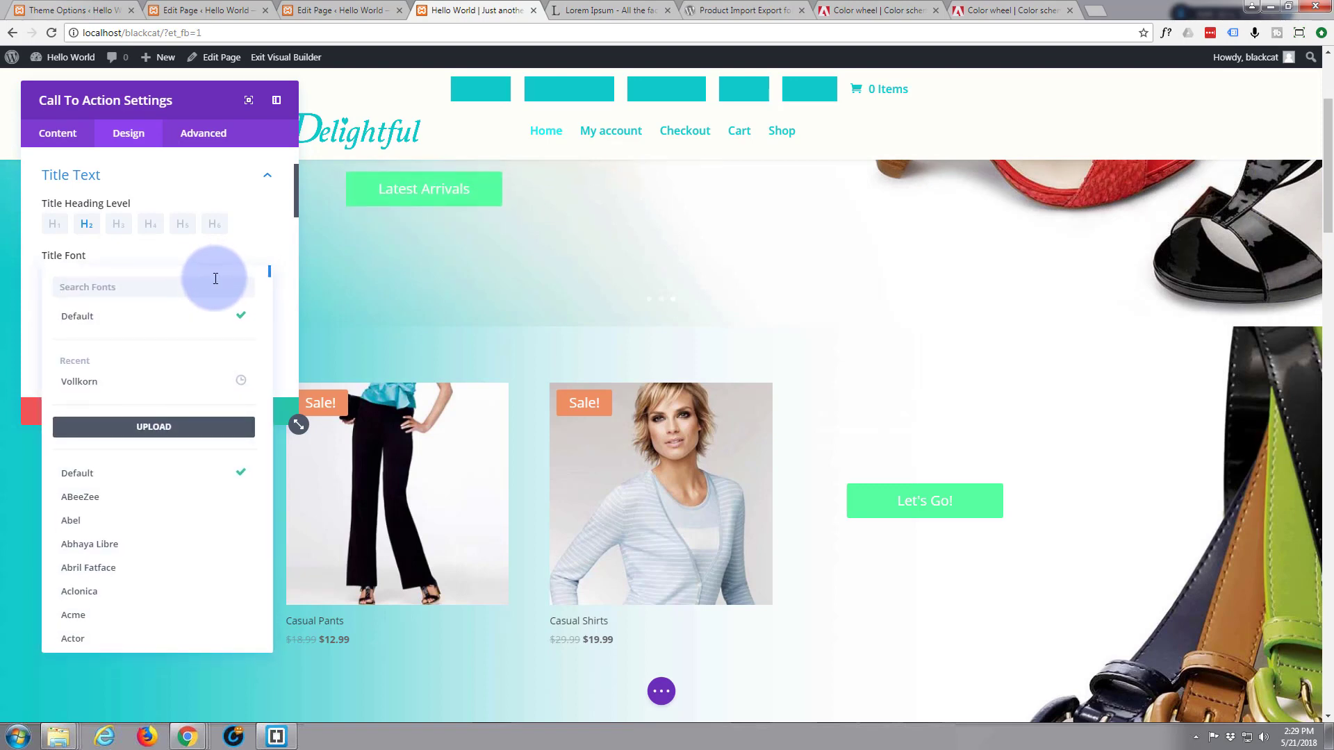
left_click(102, 384)
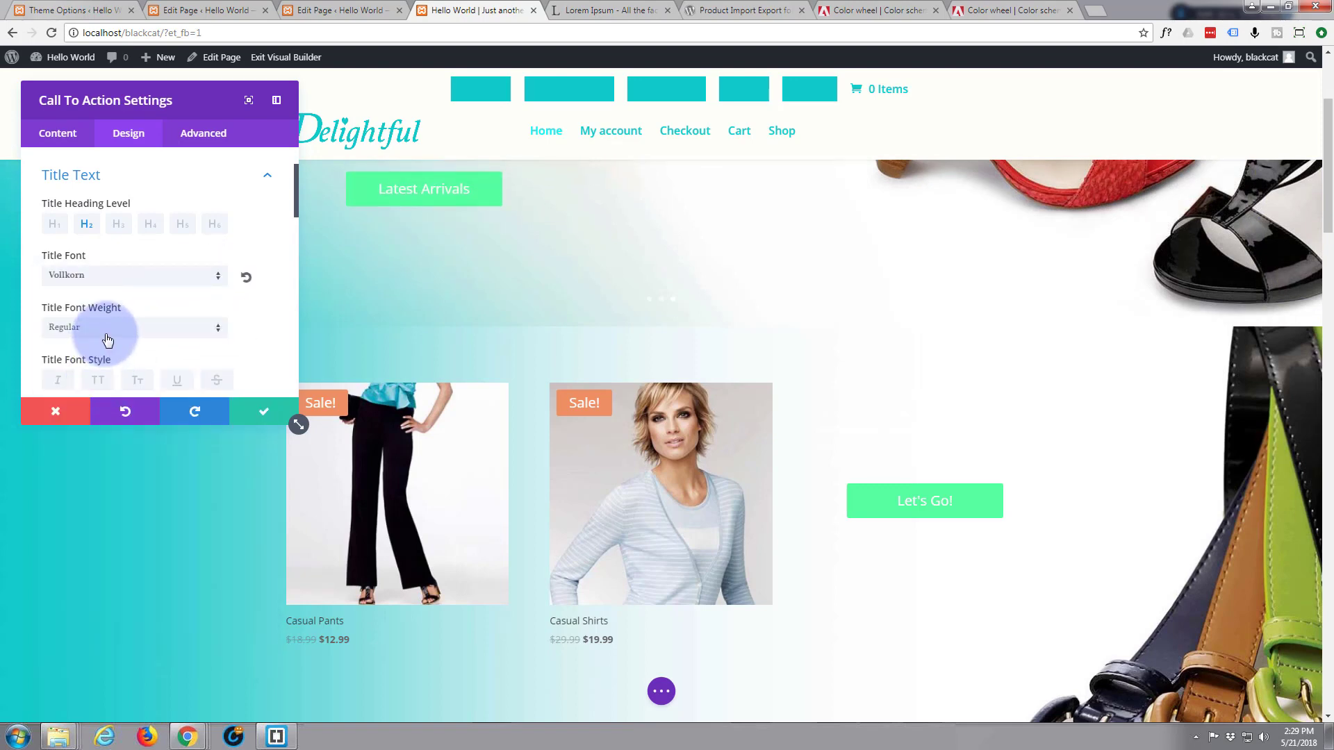
scroll(107, 339, "down", 1)
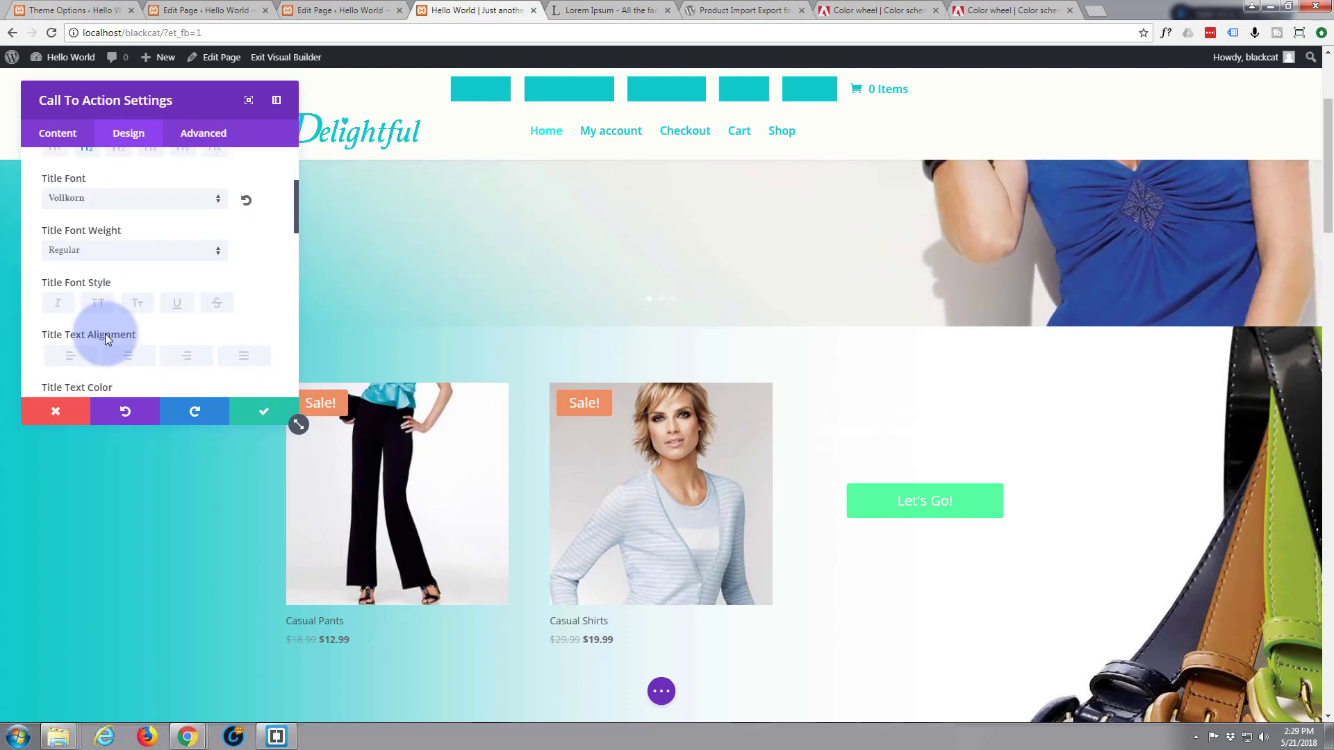
scroll(106, 333, "down", 1)
left_click(58, 241)
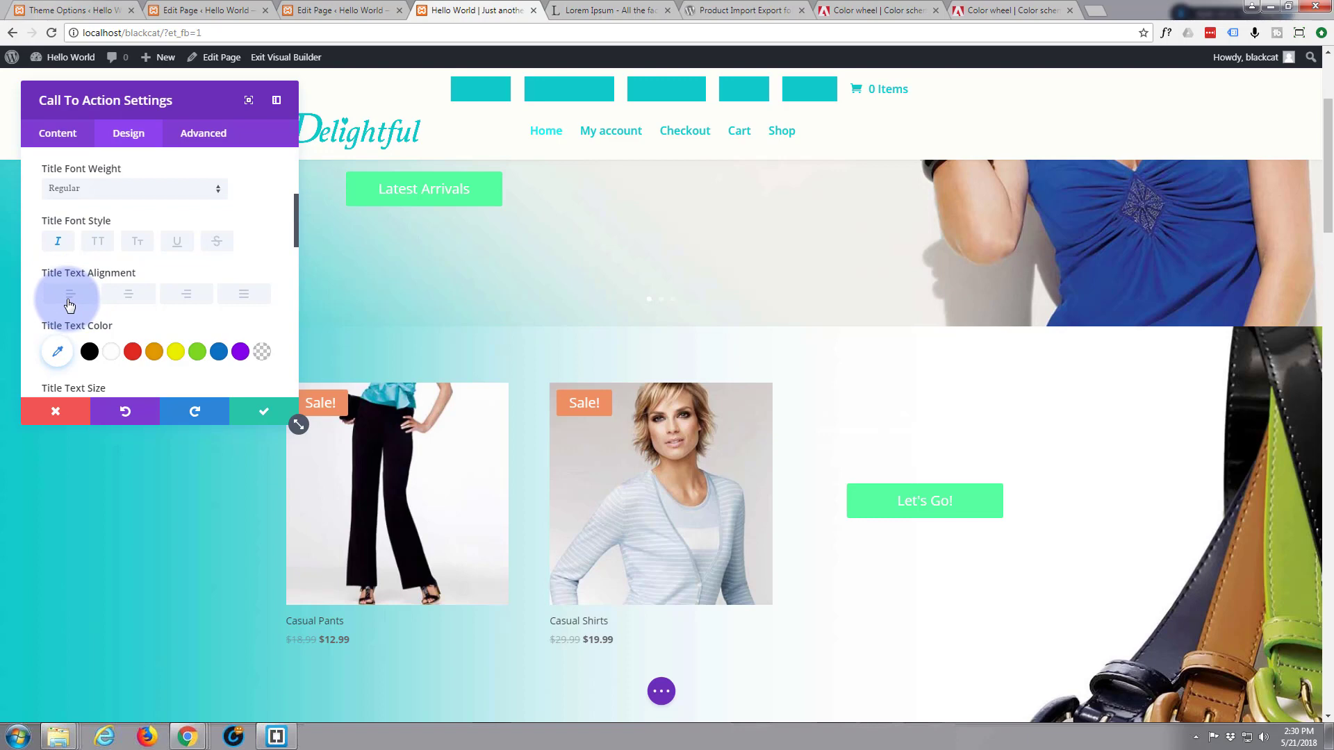
scroll(70, 304, "down", 1)
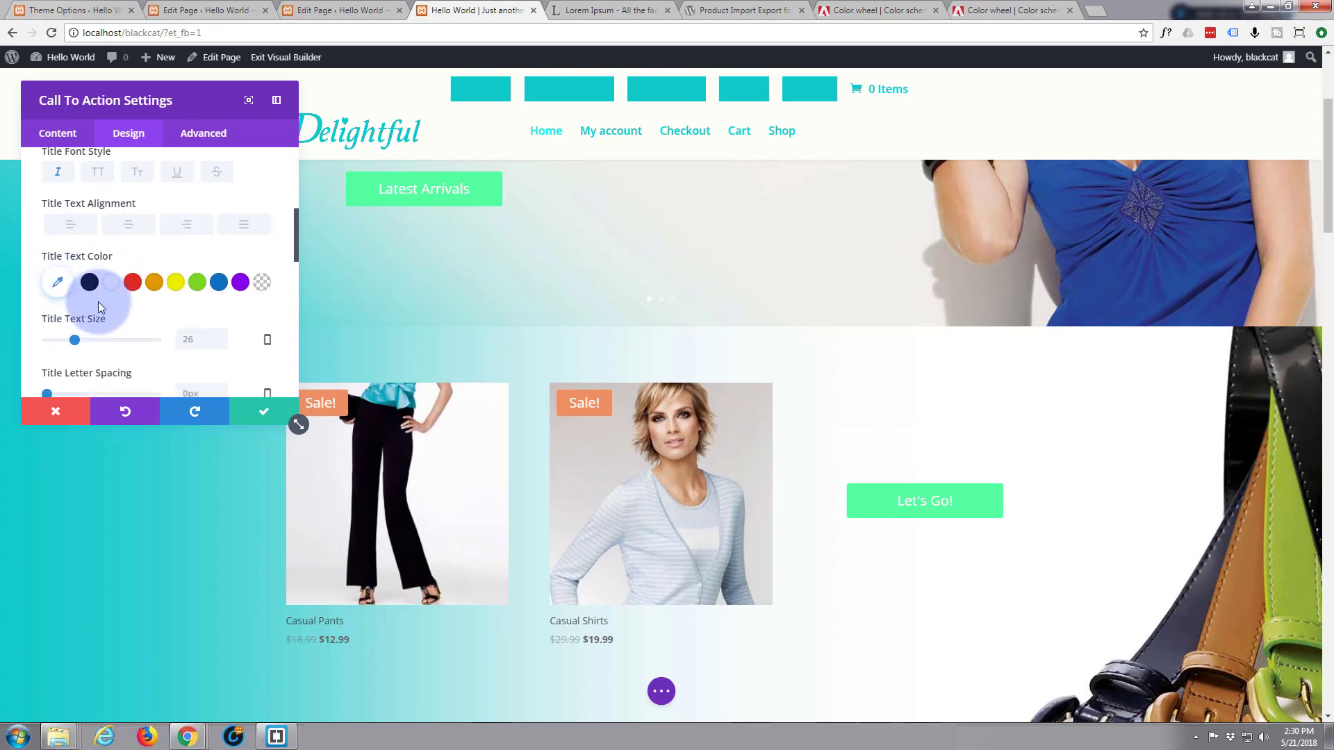
Color the Hot Deals title #10caca, size it to about 41px, and align it right
left_click(58, 282)
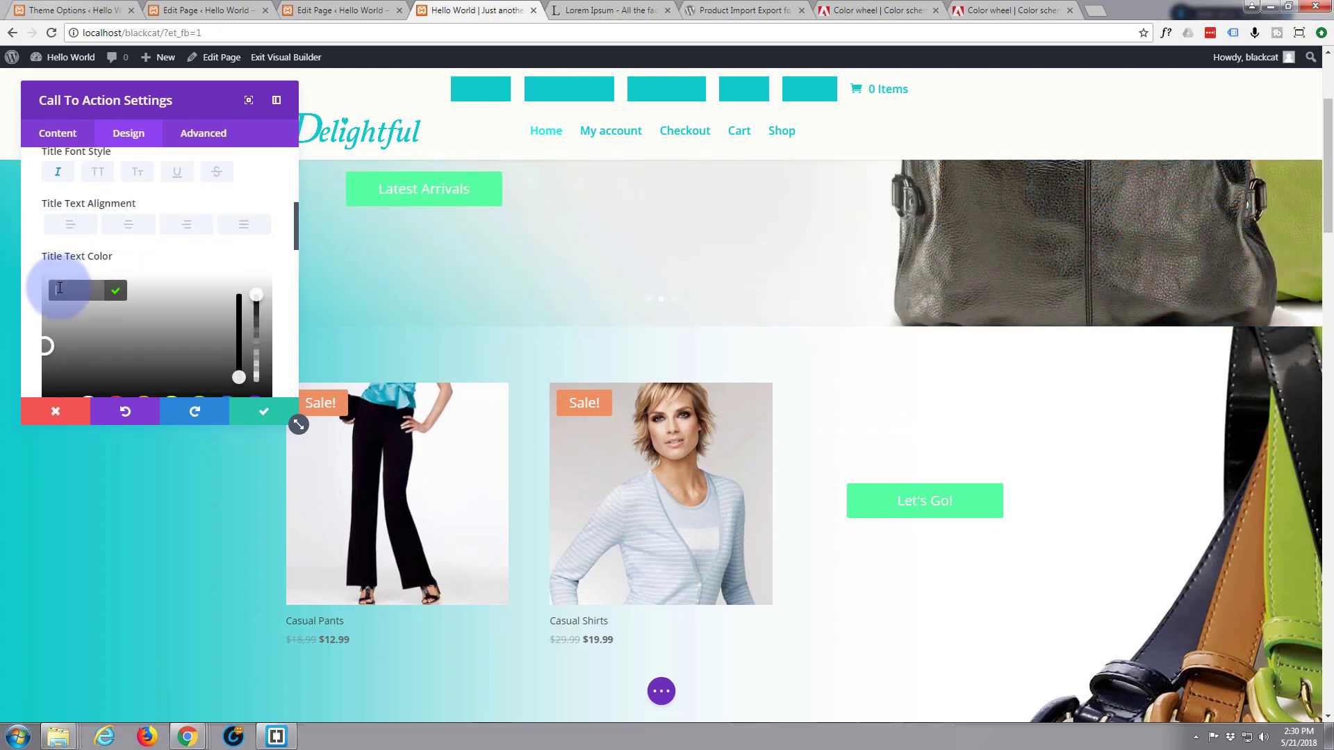
type("10ca")
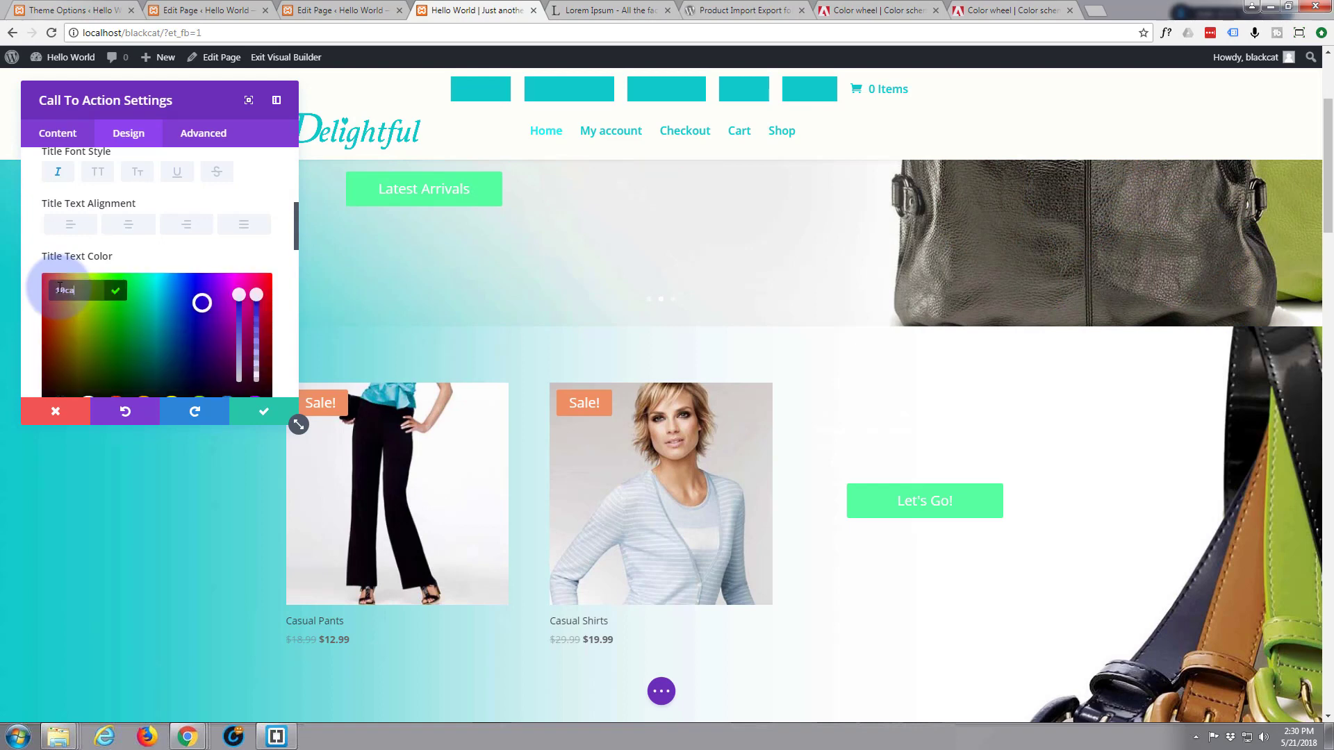
type("ca")
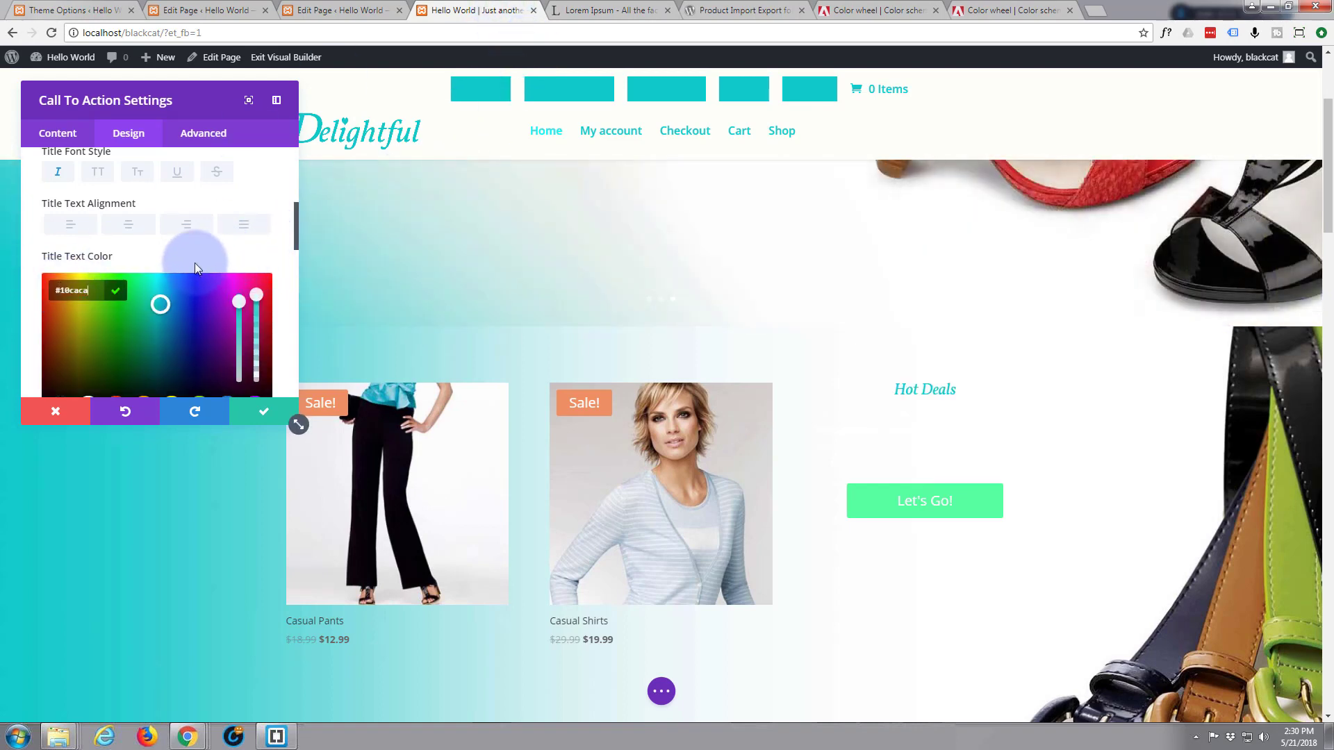
scroll(192, 250, "down", 3)
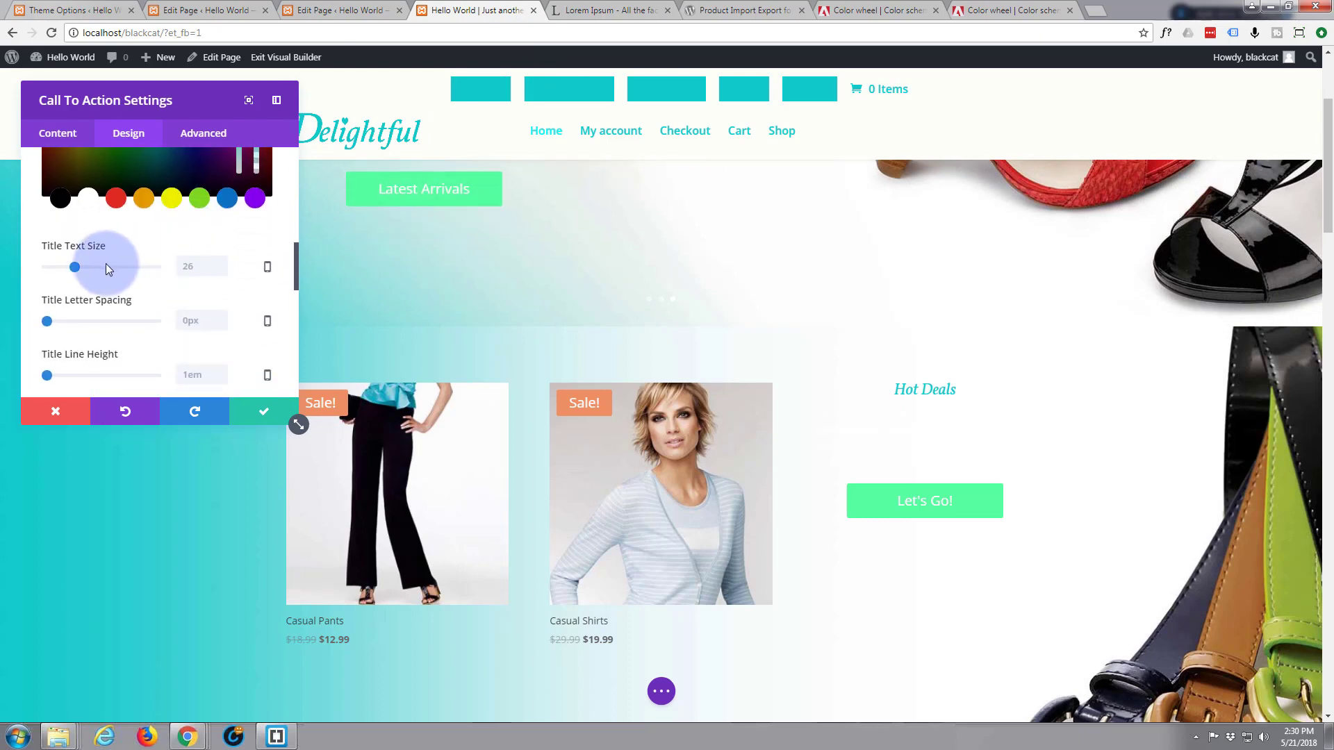
left_click_drag(74, 270, 89, 270)
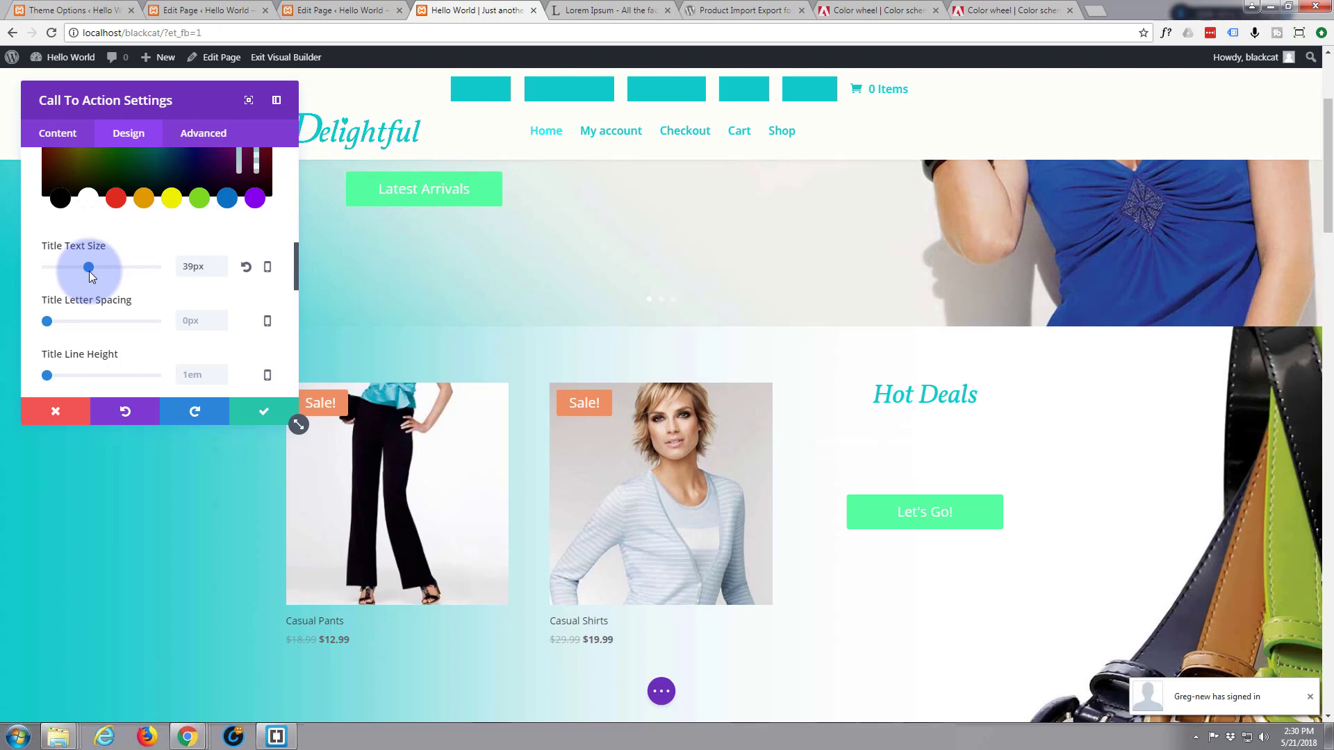
left_click_drag(90, 273, 95, 278)
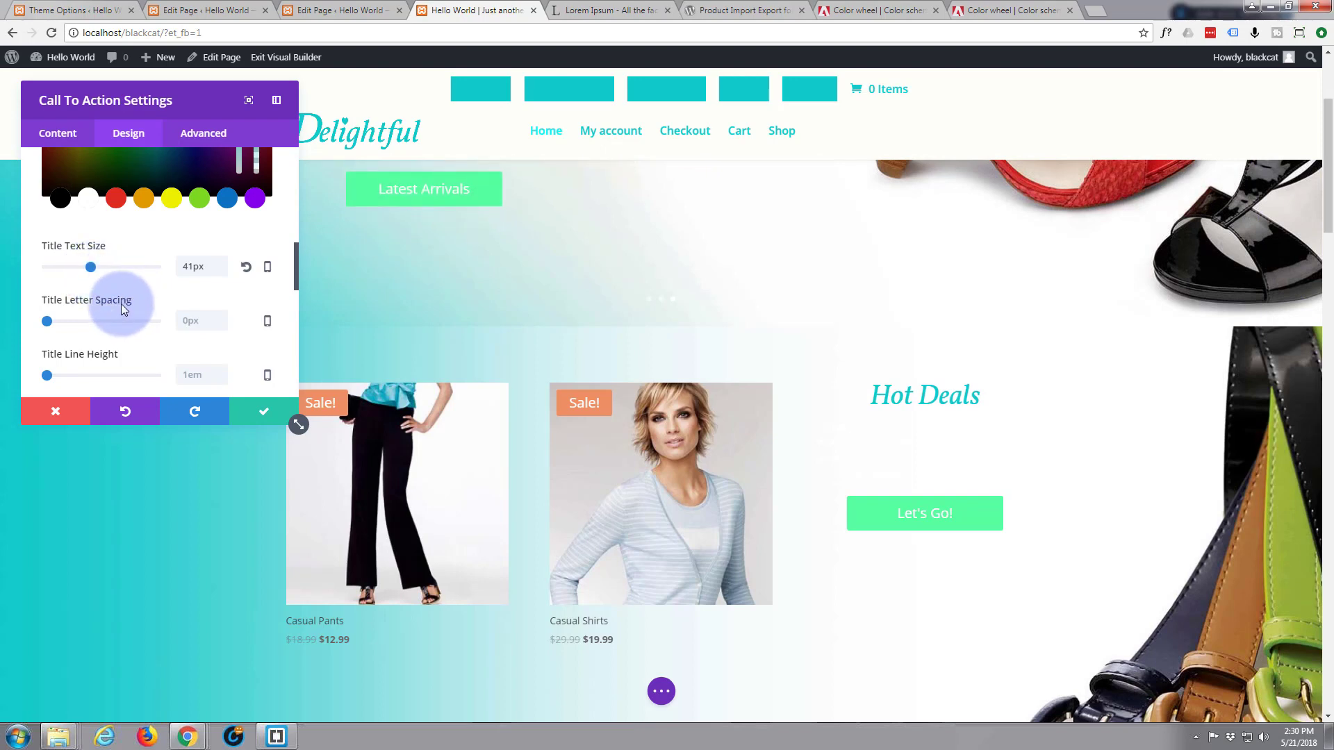
scroll(121, 303, "up", 8)
scroll(120, 302, "down", 5)
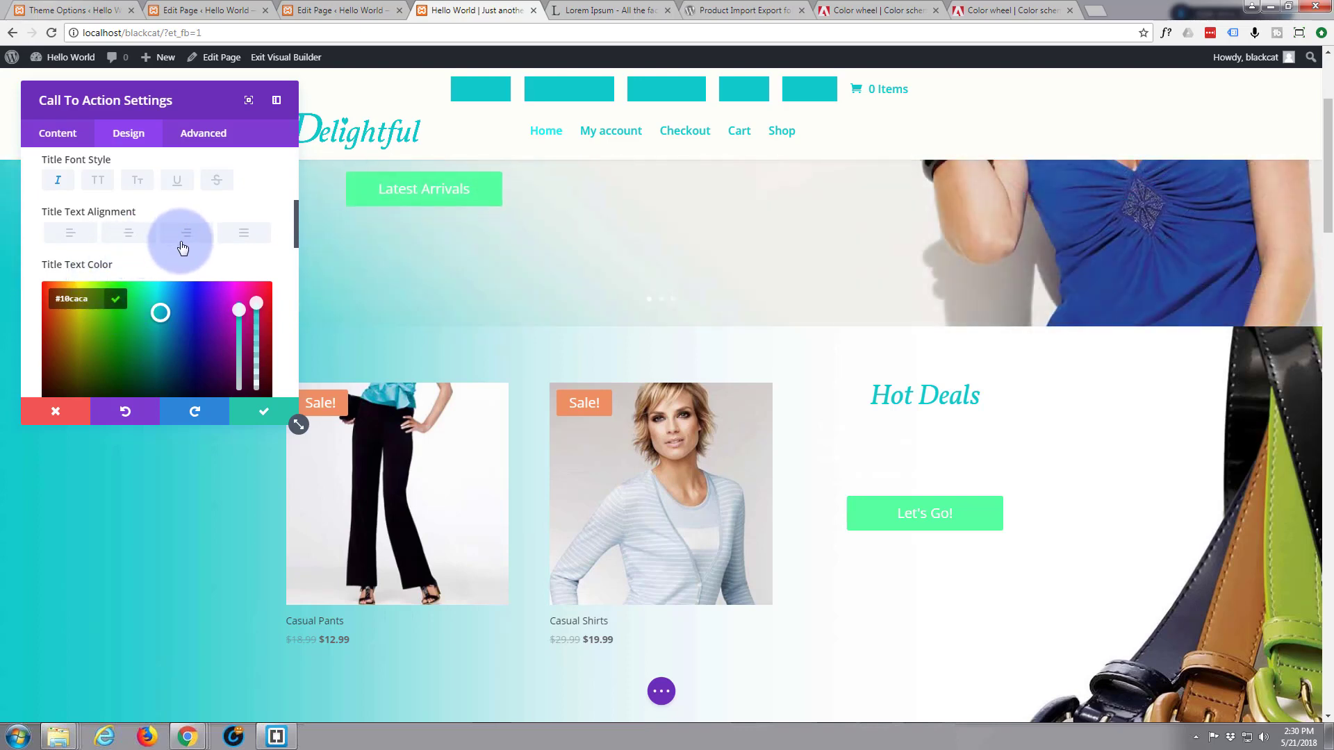
left_click(188, 240)
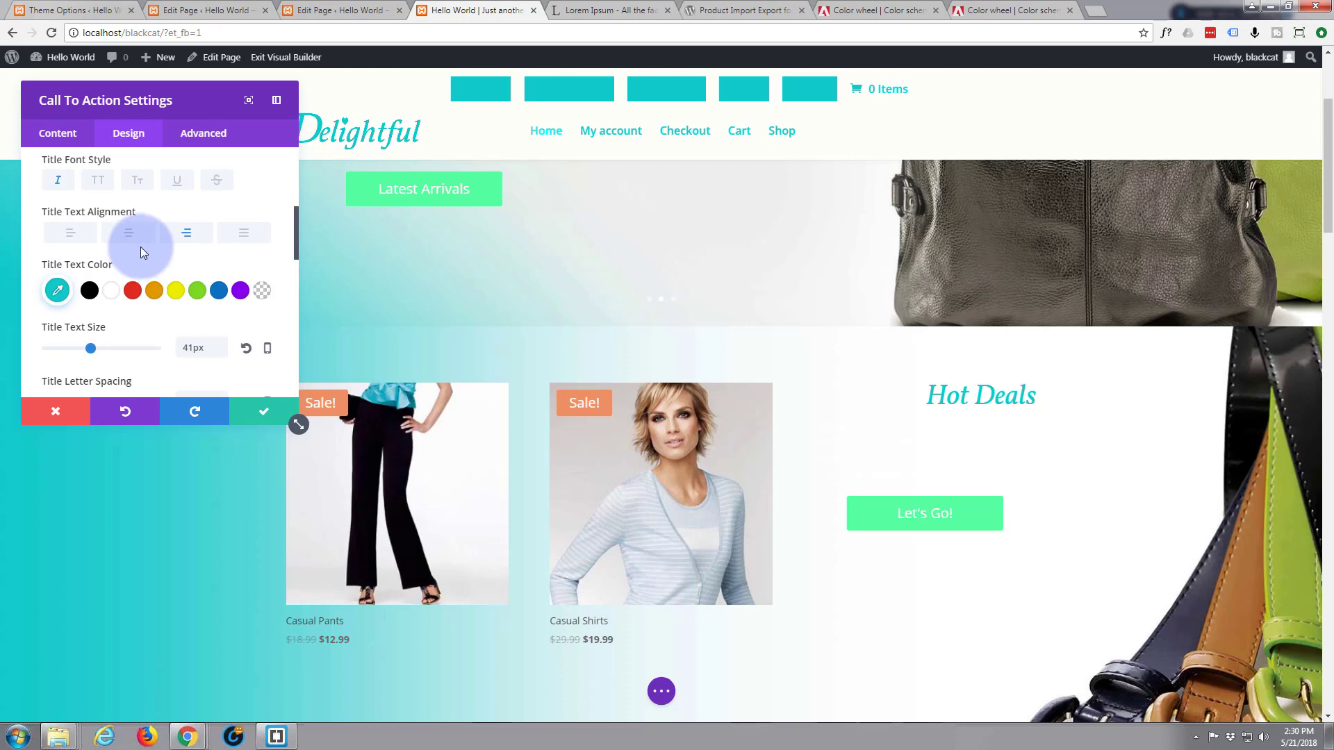
Give the Hot Deals title a text shadow preset after comparing a few styles
scroll(140, 246, "down", 3)
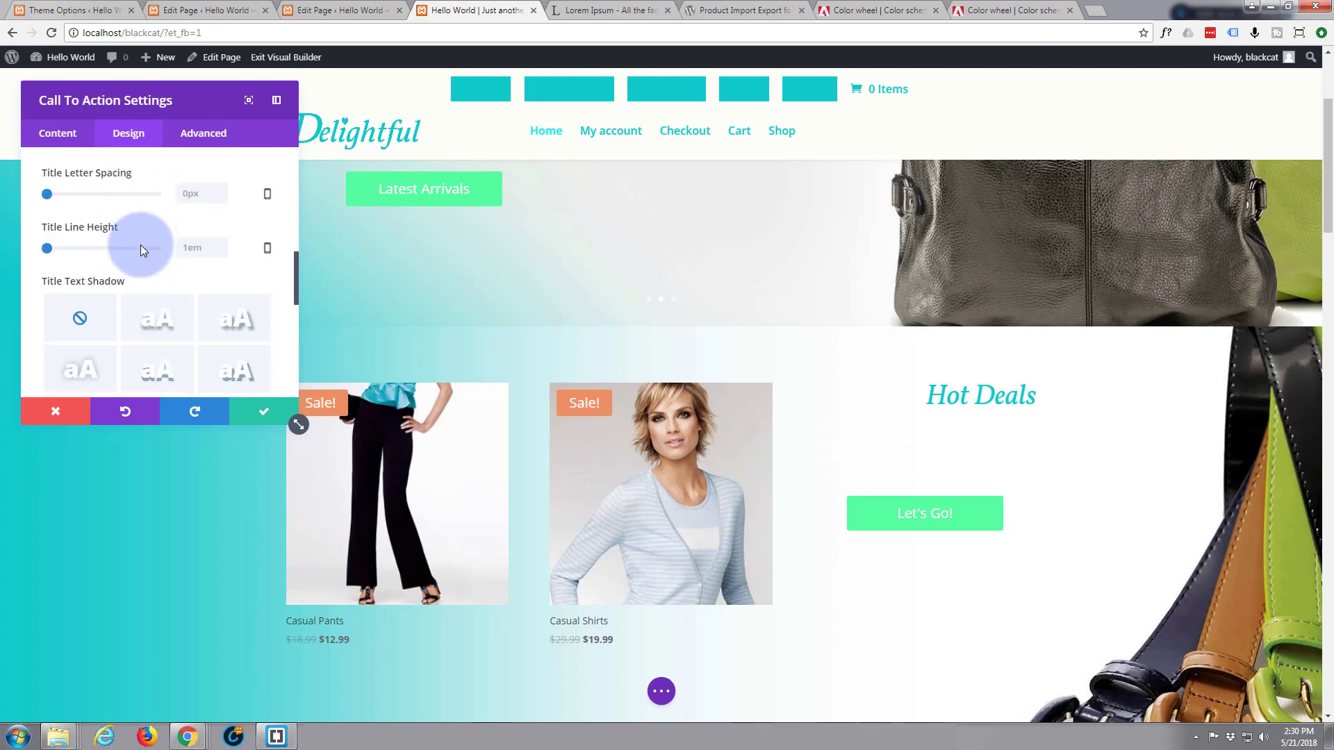
scroll(140, 244, "down", 1)
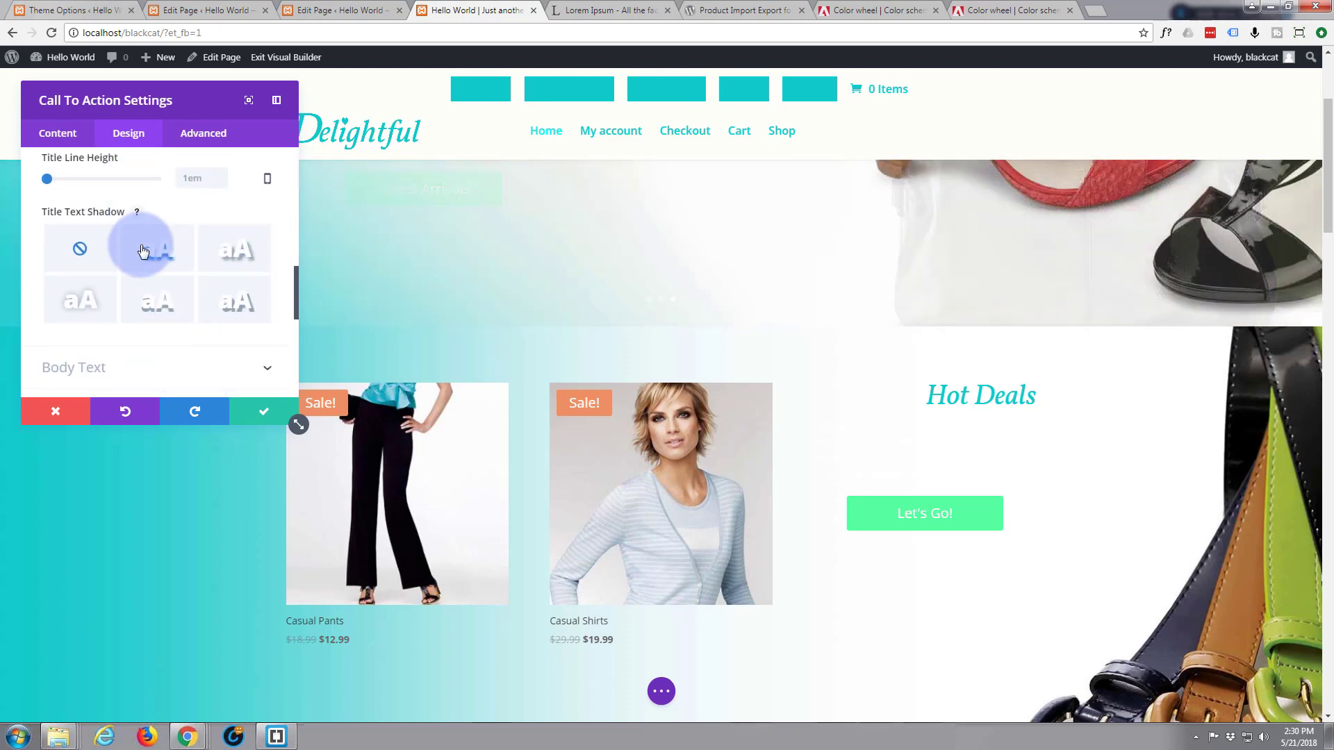
left_click(233, 310)
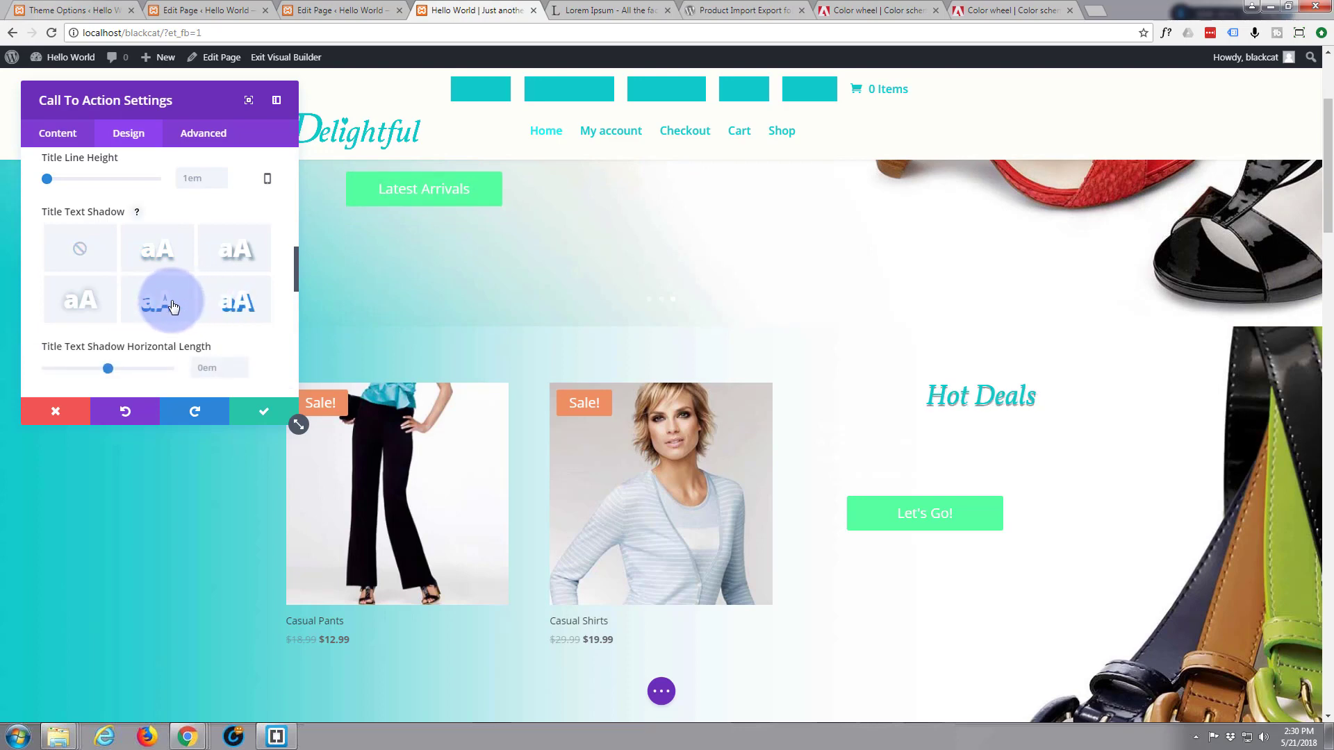
left_click(163, 257)
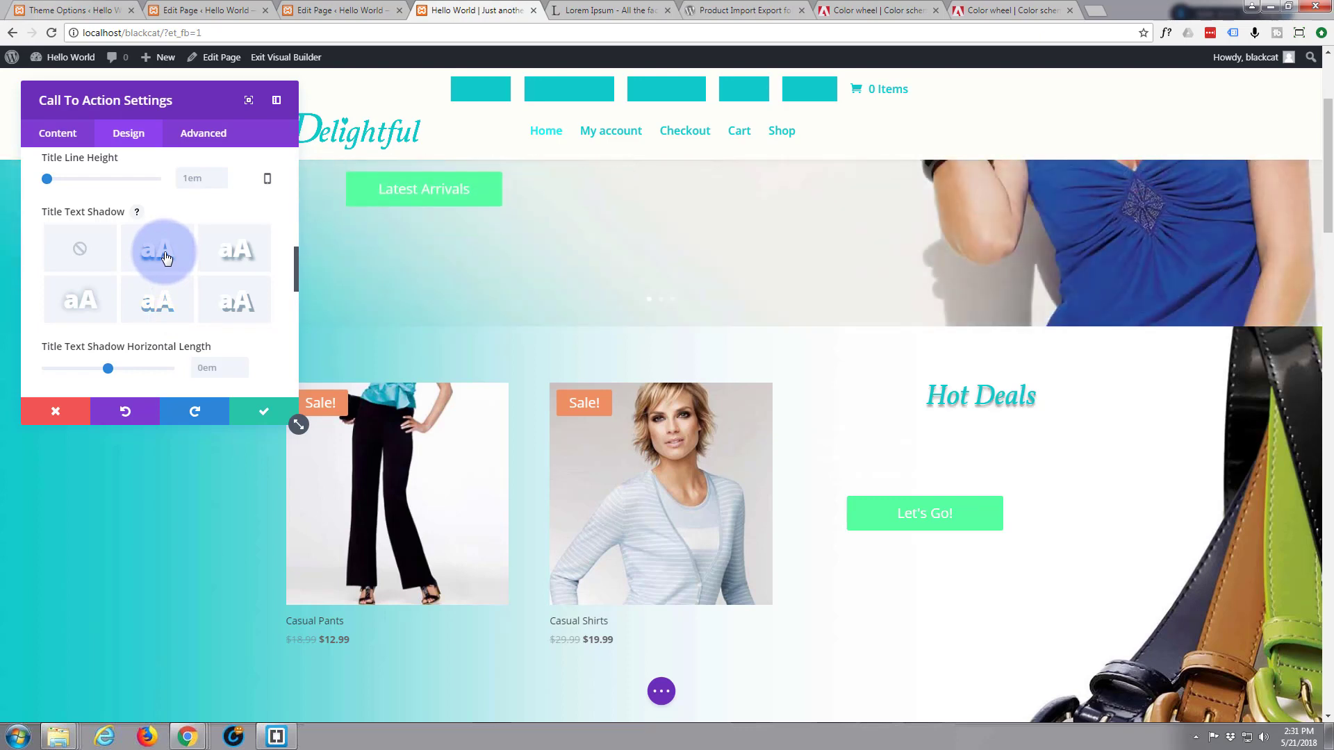
left_click(225, 264)
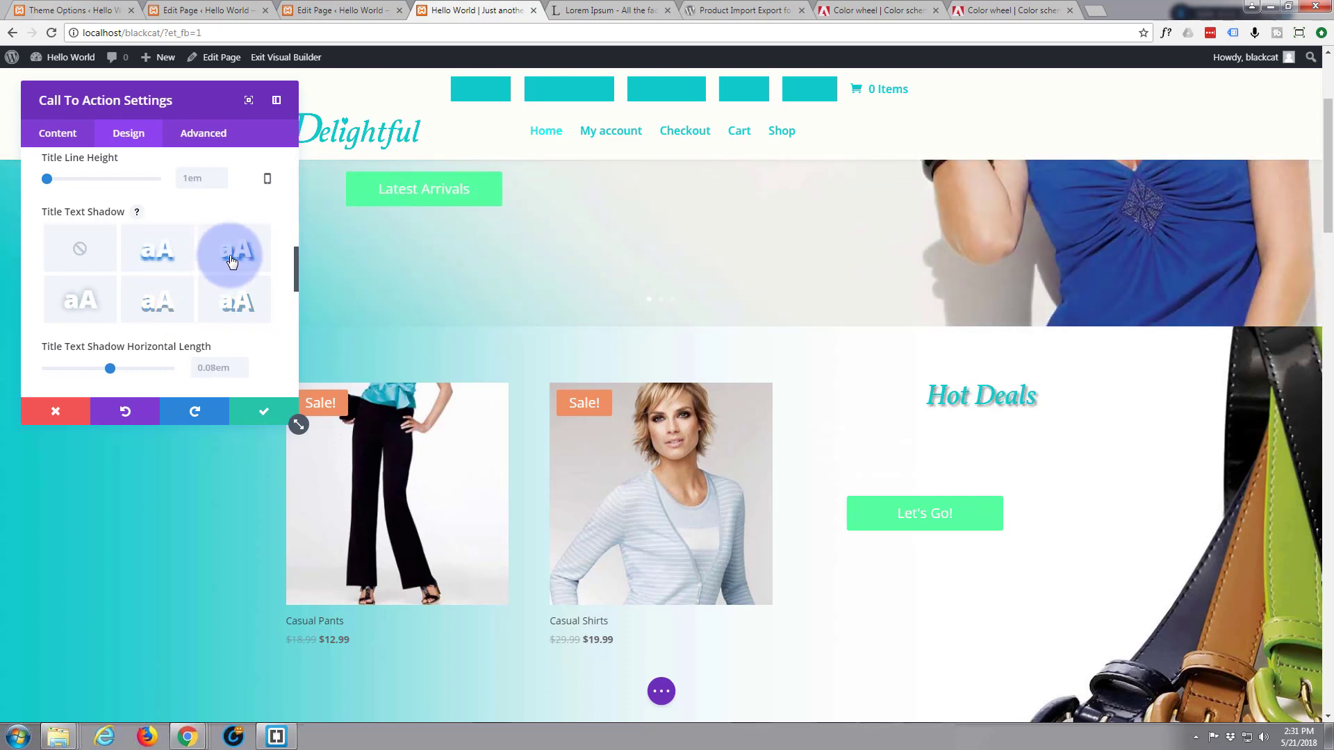
left_click(174, 260)
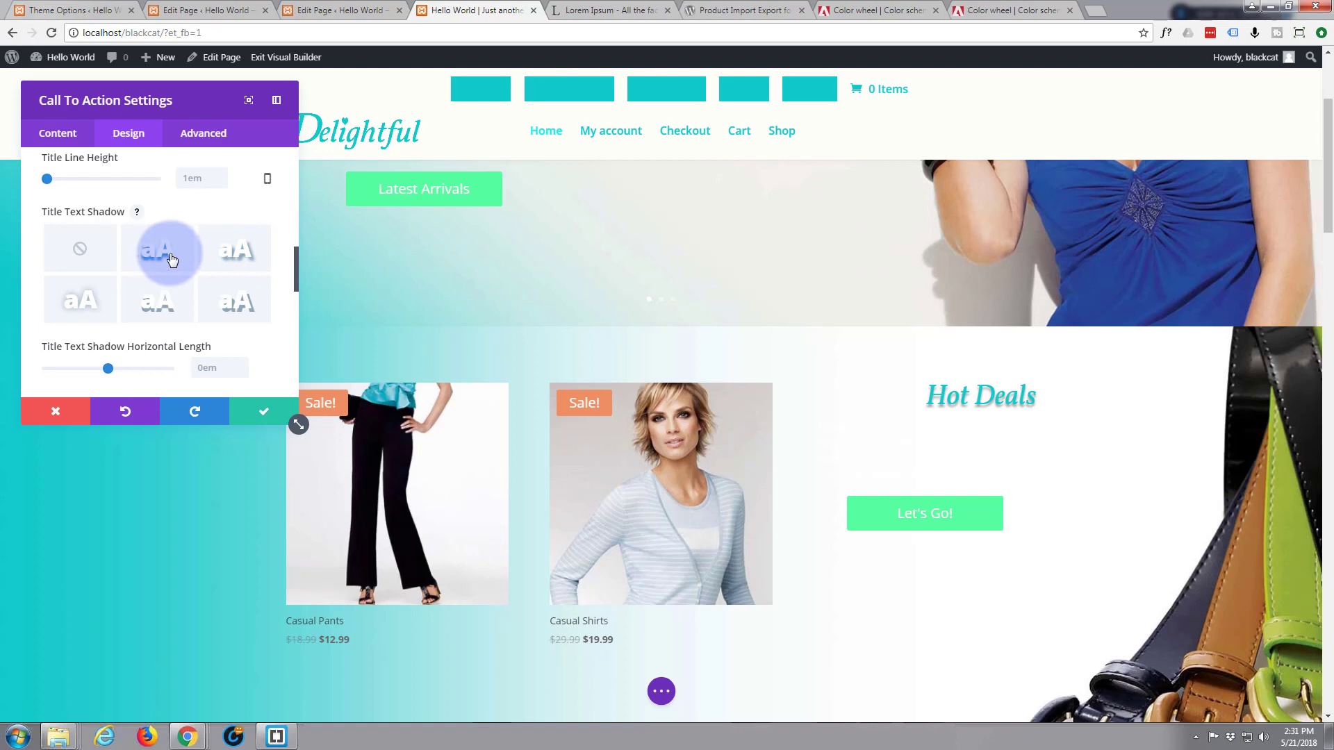
Make the Hot Deals body text teal #10caca and right-aligned with its button
scroll(175, 327, "down", 4)
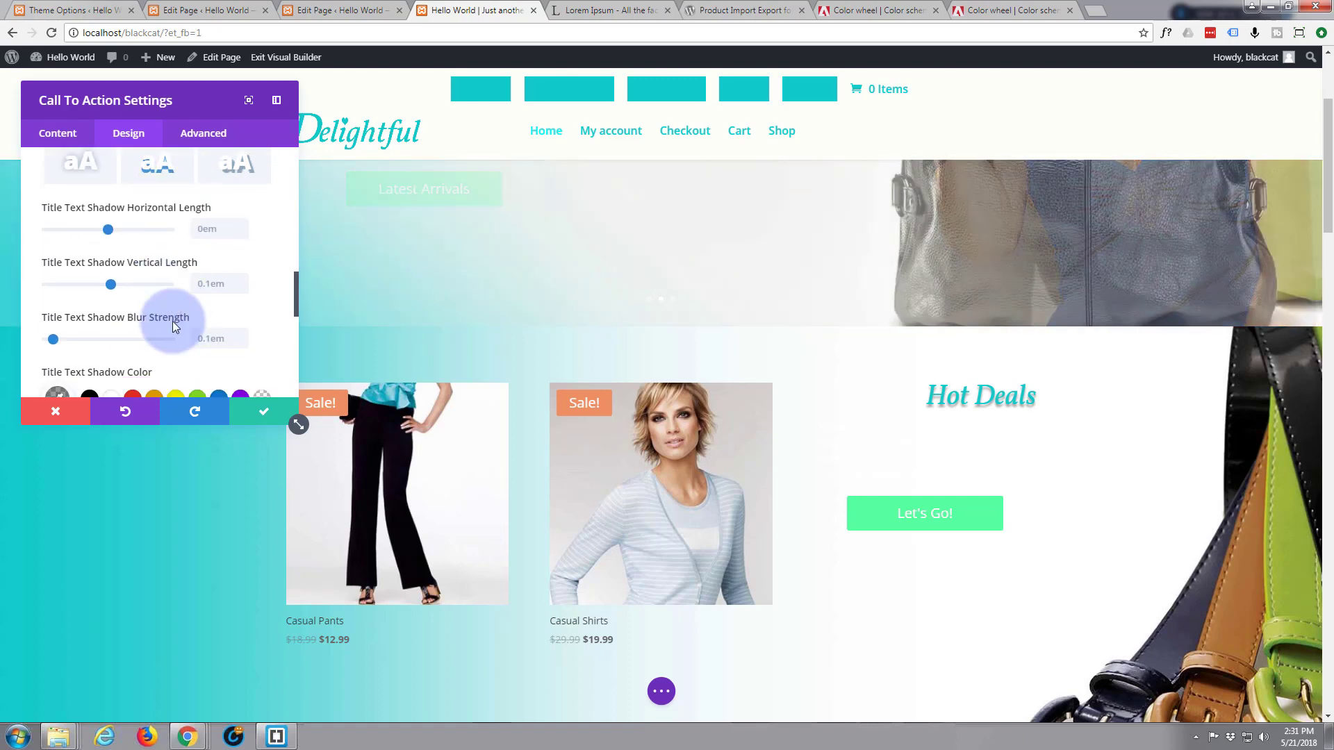
scroll(176, 327, "down", 2)
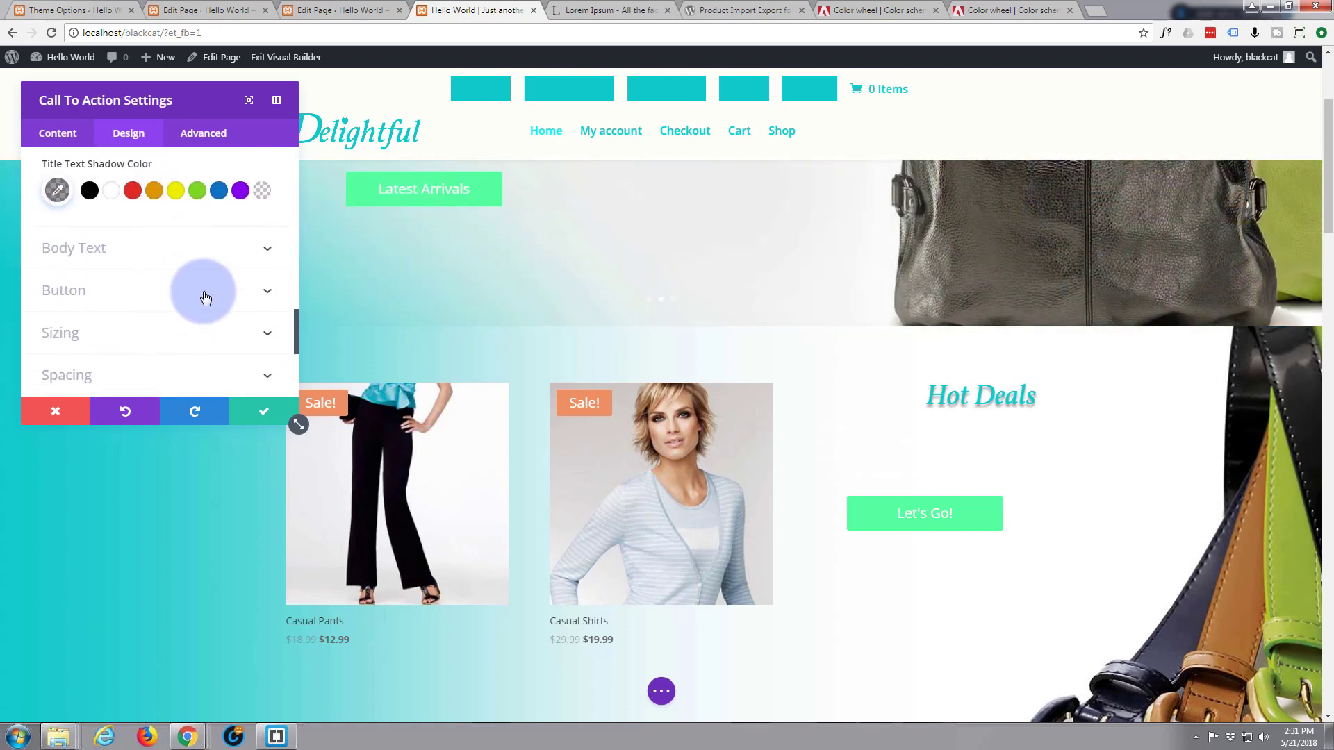
scroll(266, 253, "down", 4)
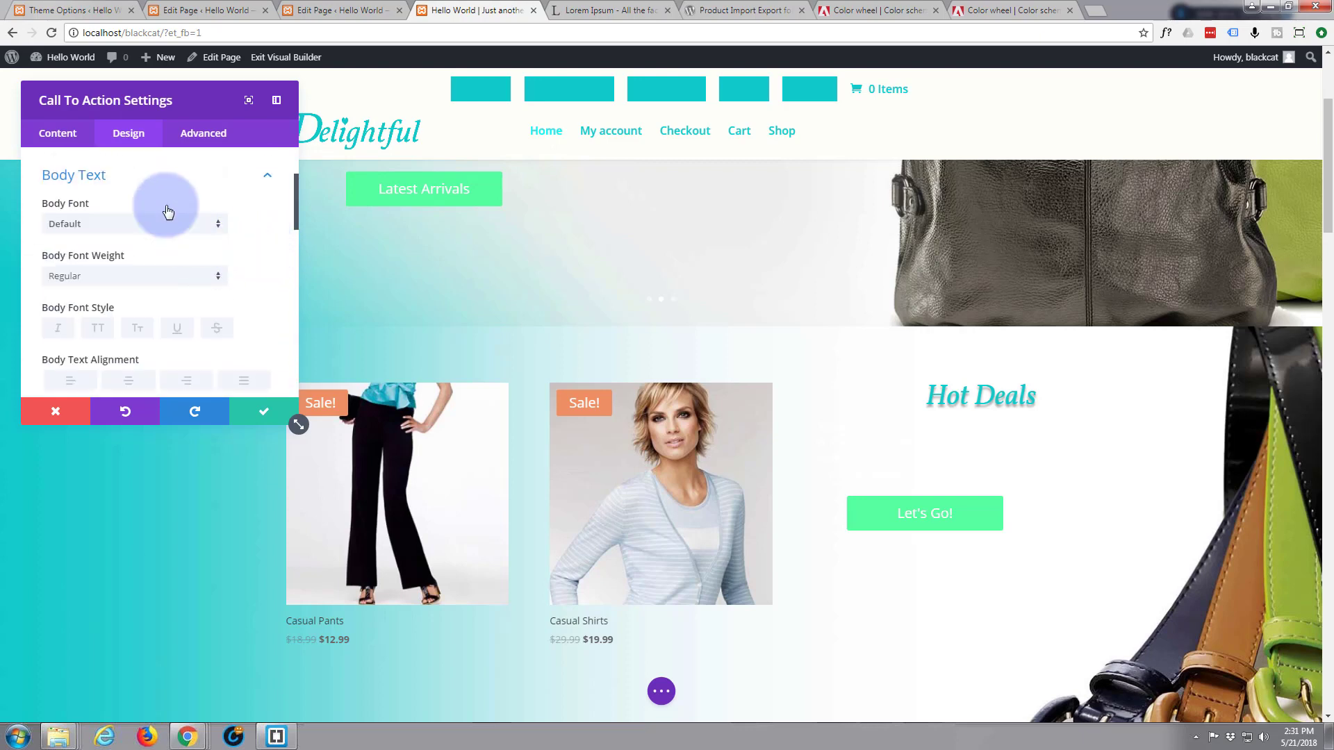
scroll(114, 196, "down", 1)
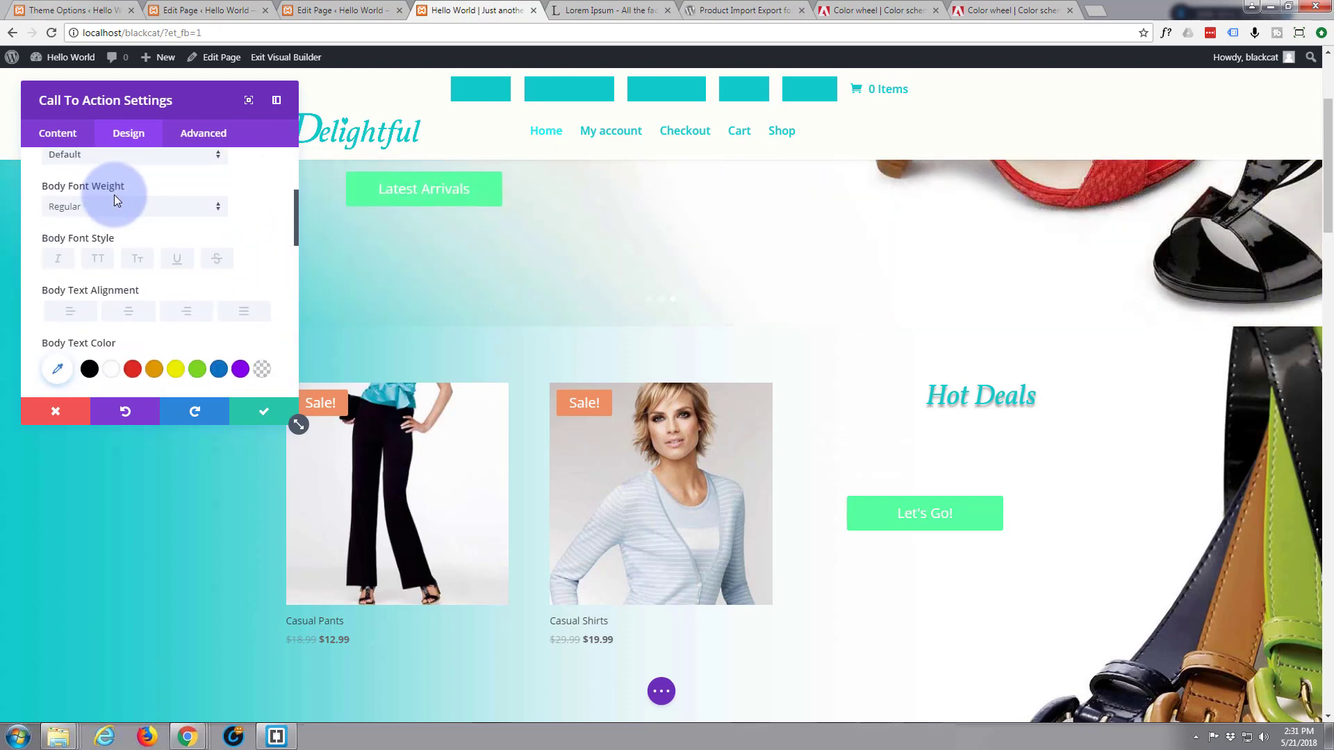
scroll(114, 195, "up", 1)
scroll(114, 196, "down", 3)
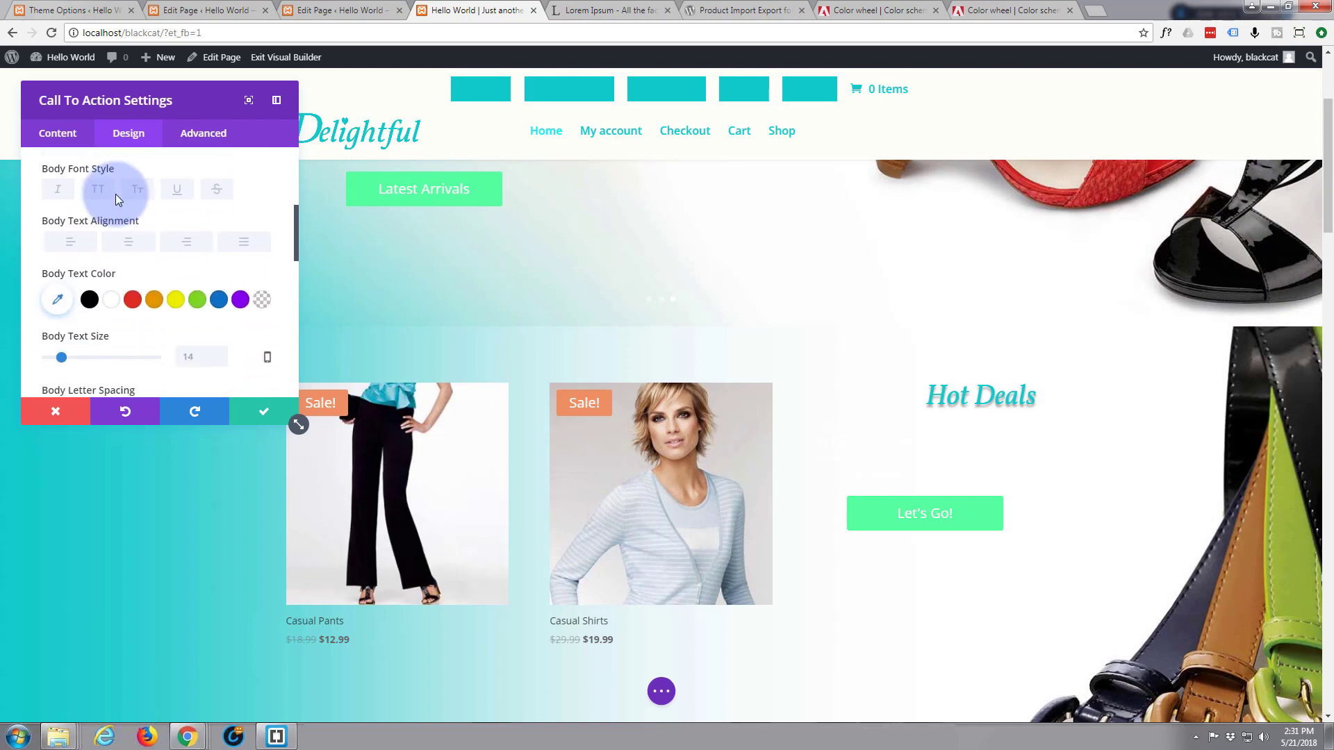
left_click(58, 231)
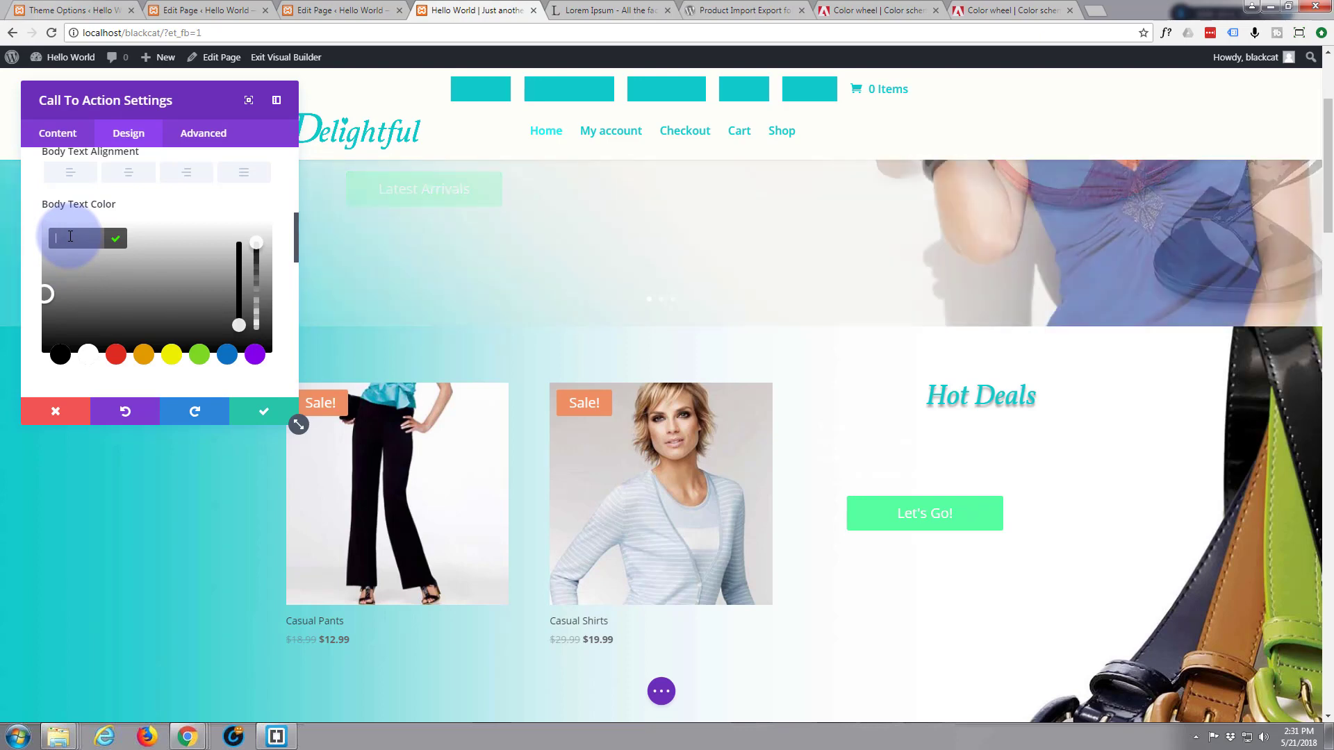
type("10caca")
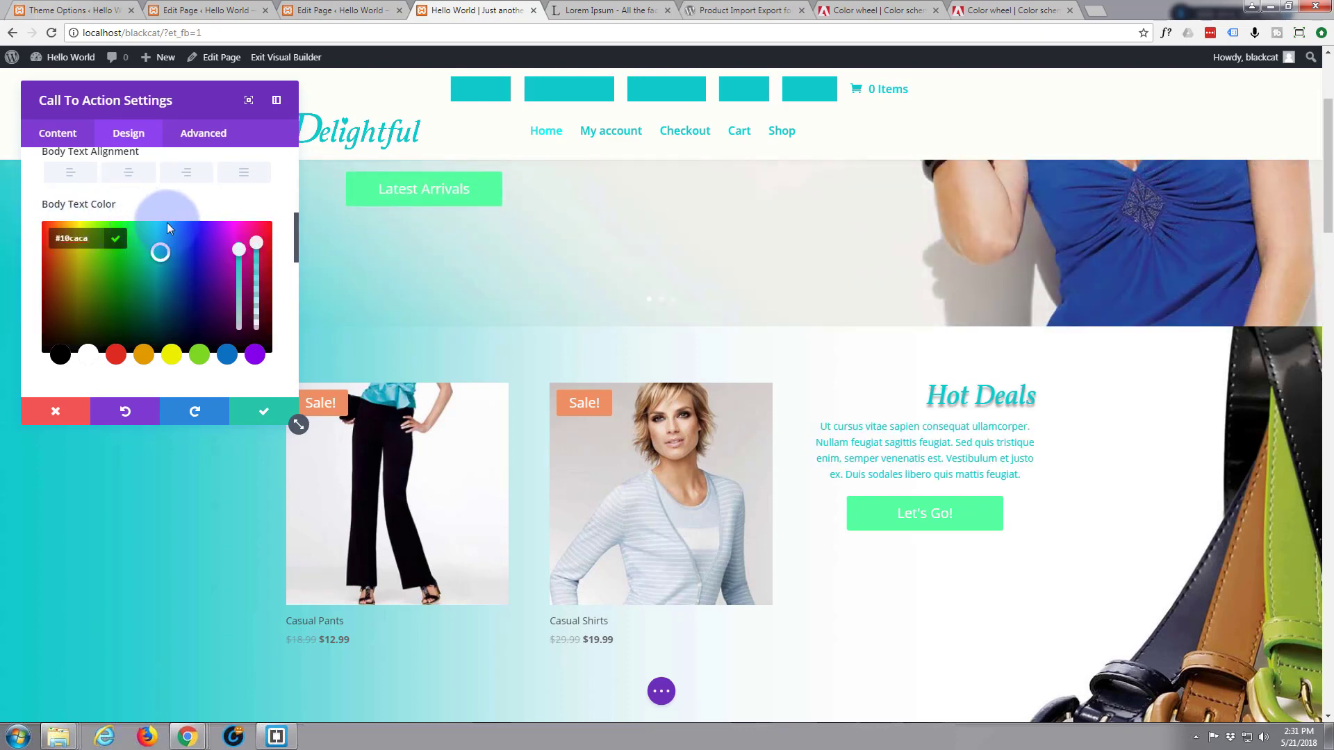
left_click(187, 174)
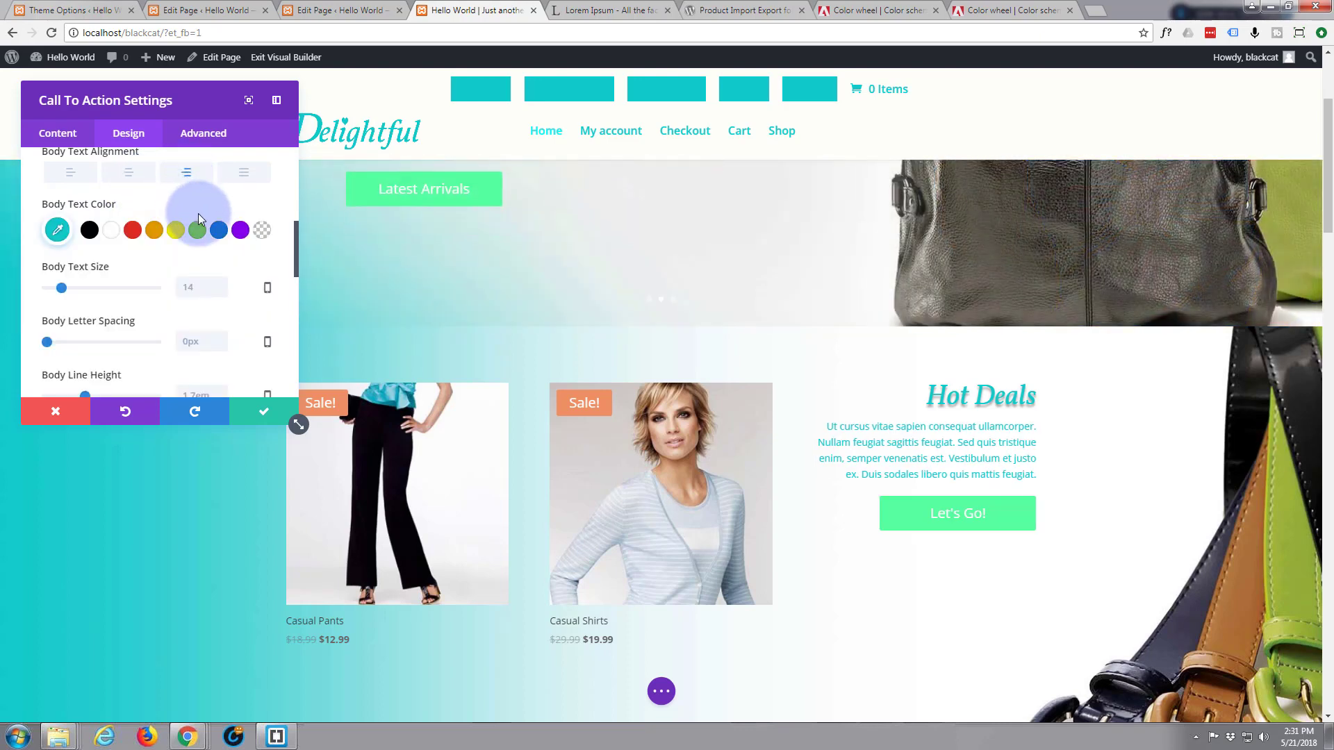
scroll(124, 268, "down", 1)
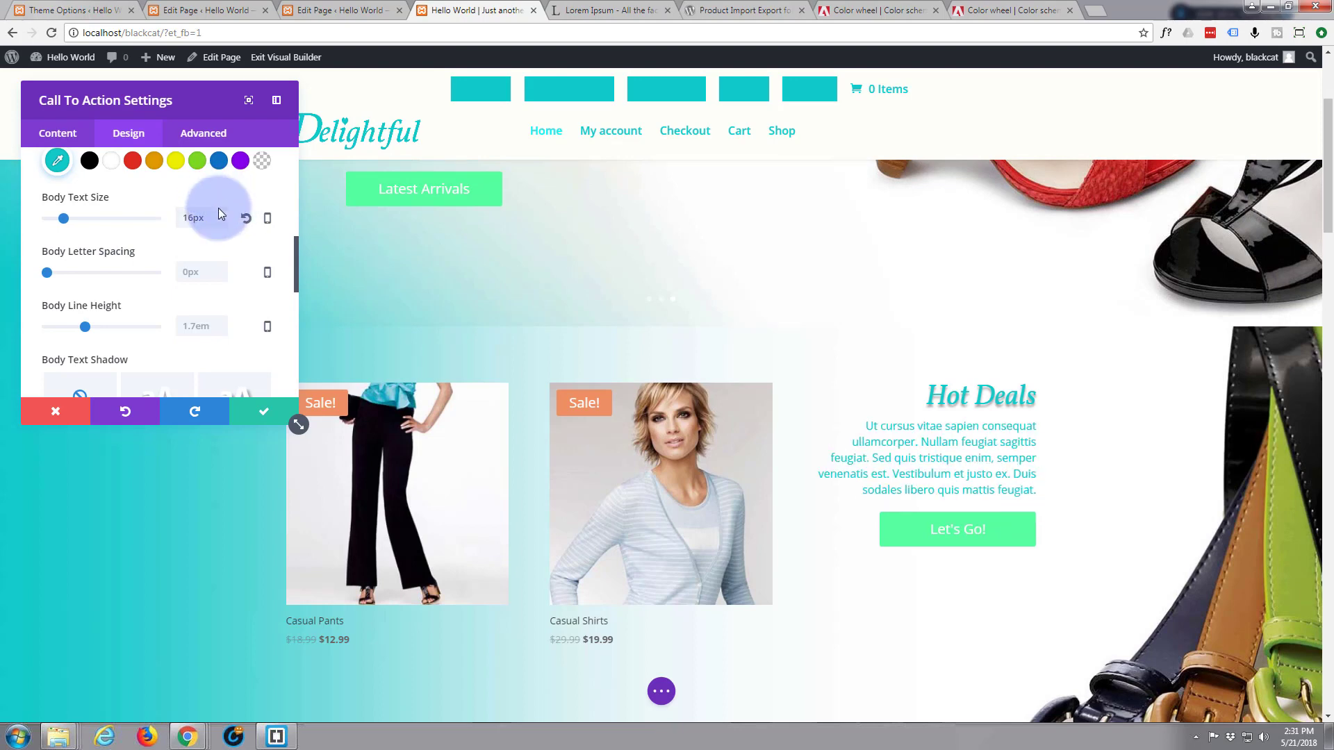
scroll(824, 473, "down", 2)
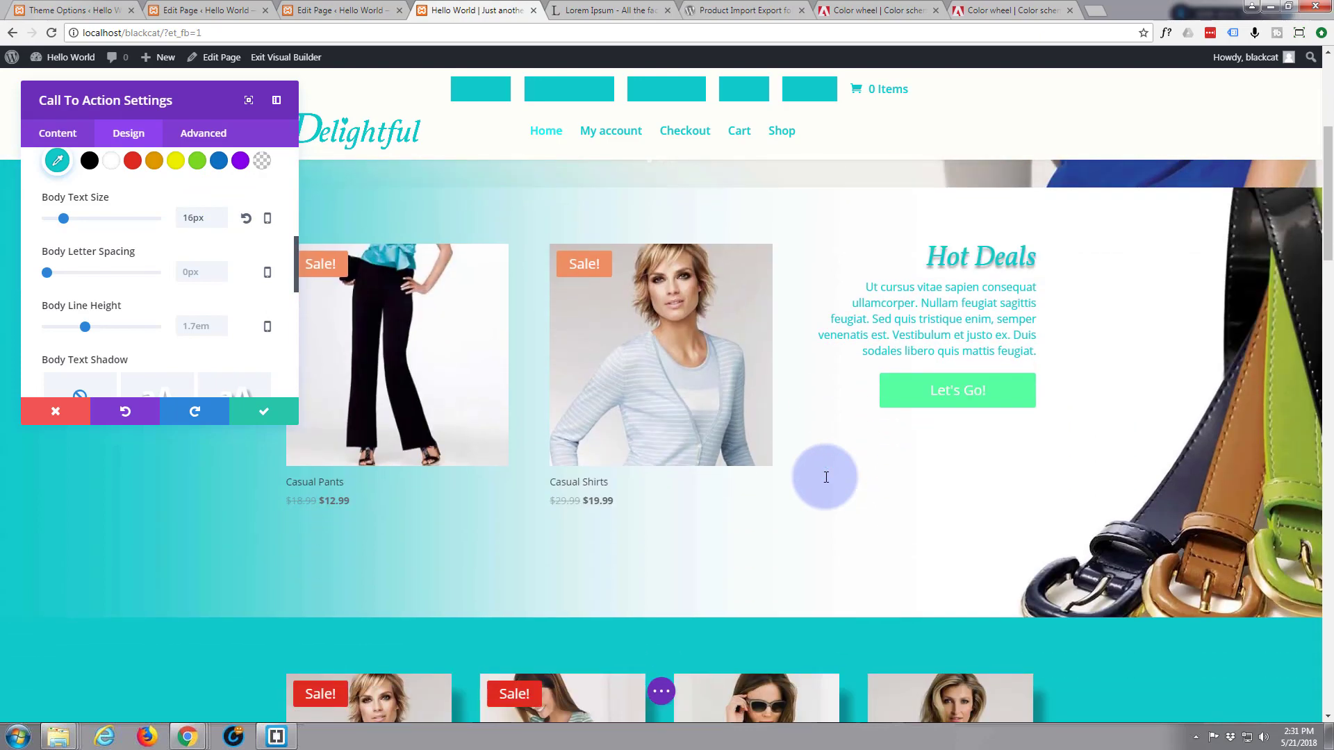
scroll(826, 478, "down", 2)
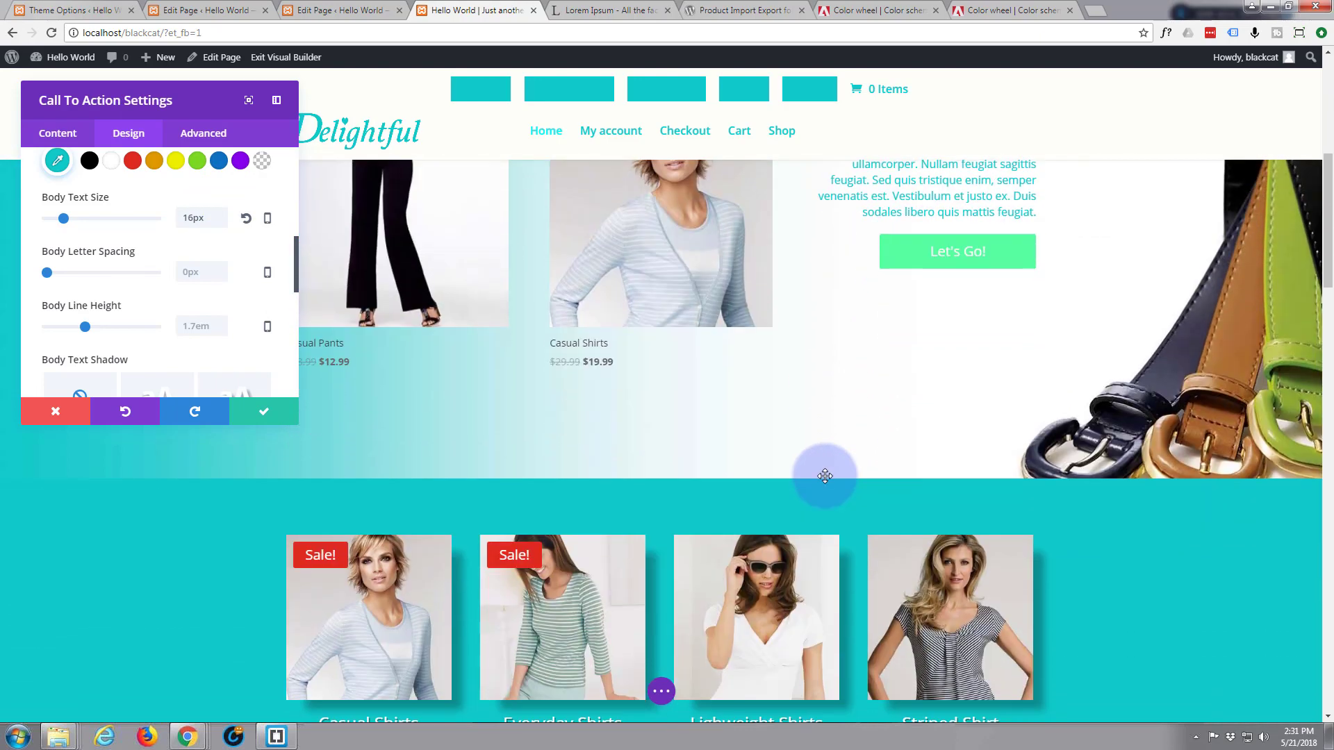
scroll(824, 475, "up", 2)
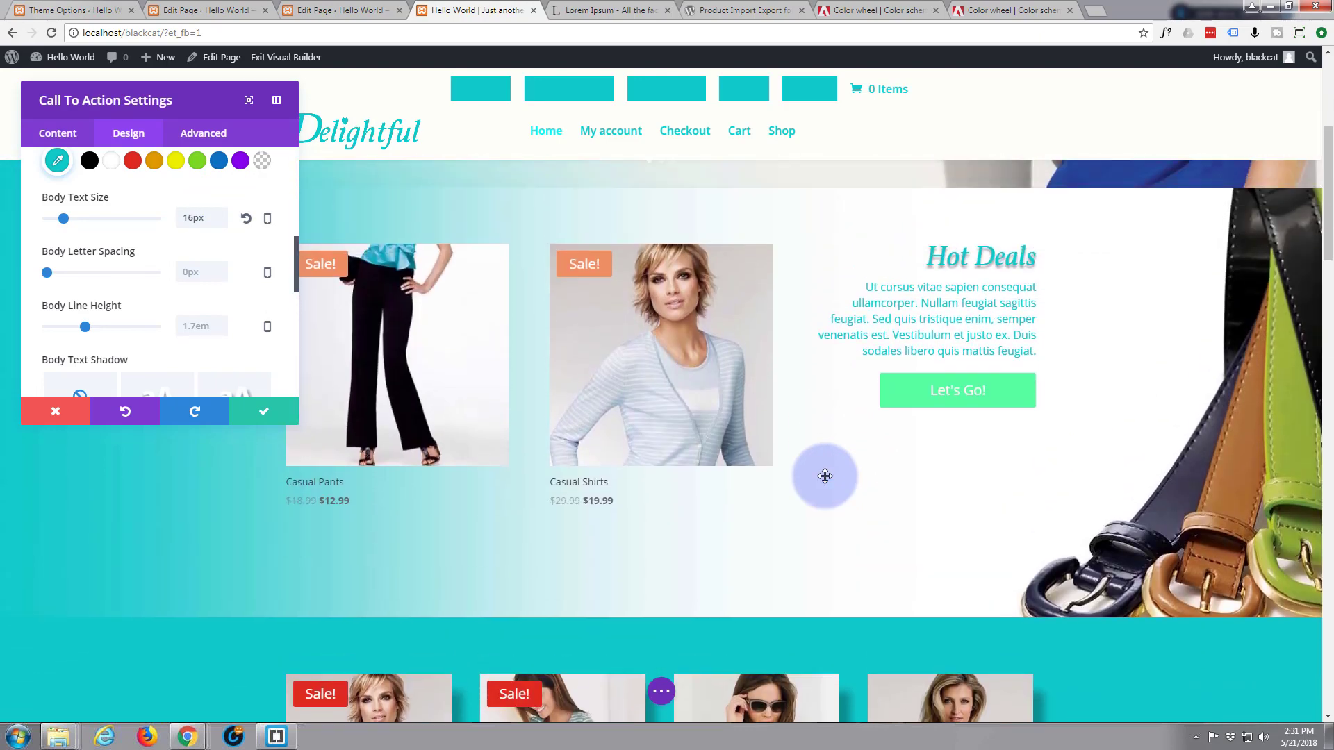
scroll(825, 476, "up", 1)
scroll(825, 476, "up", 2)
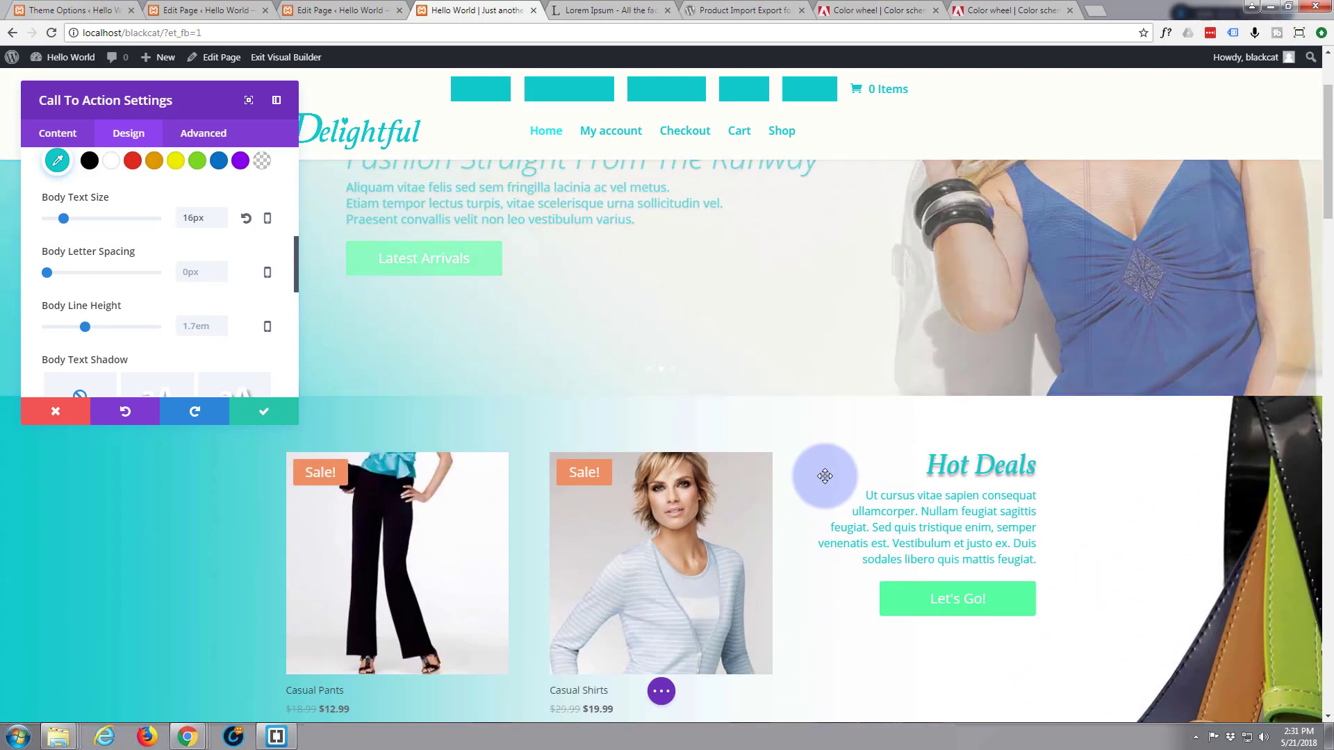
scroll(825, 476, "up", 2)
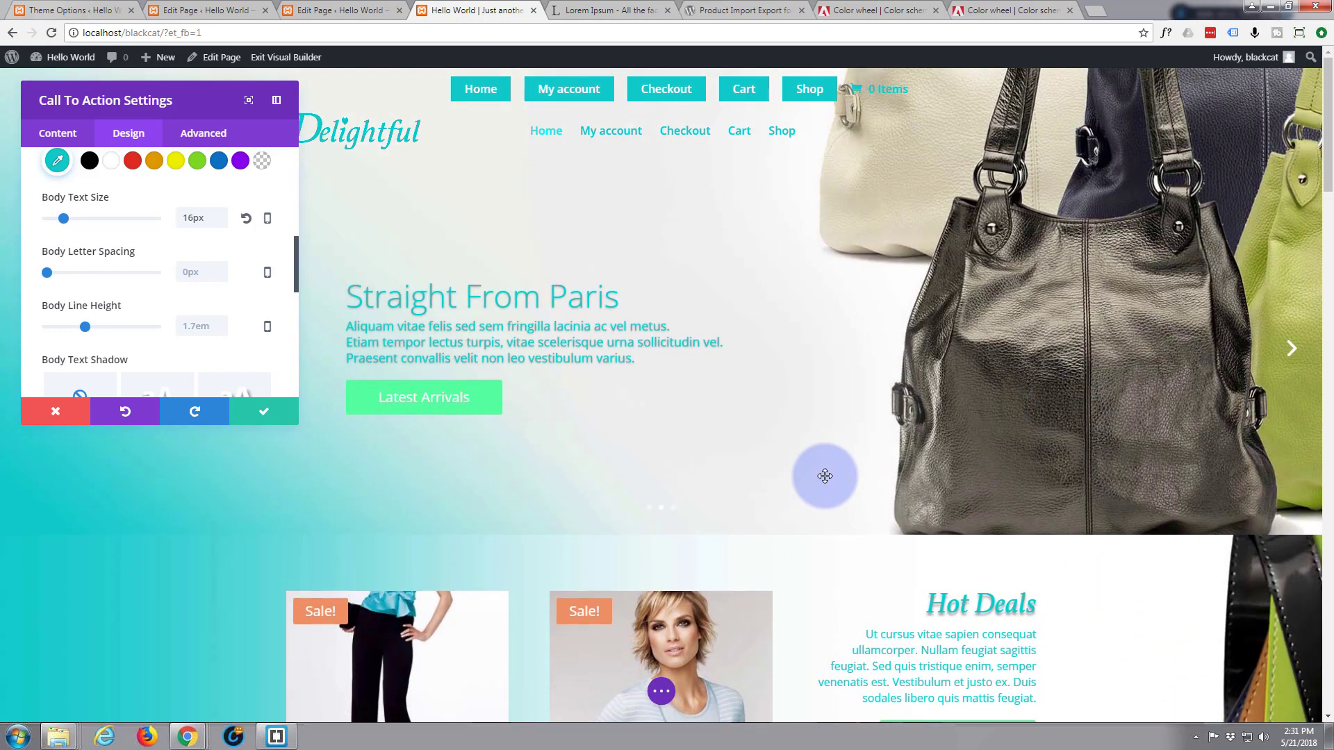
scroll(824, 476, "down", 2)
scroll(826, 475, "down", 1)
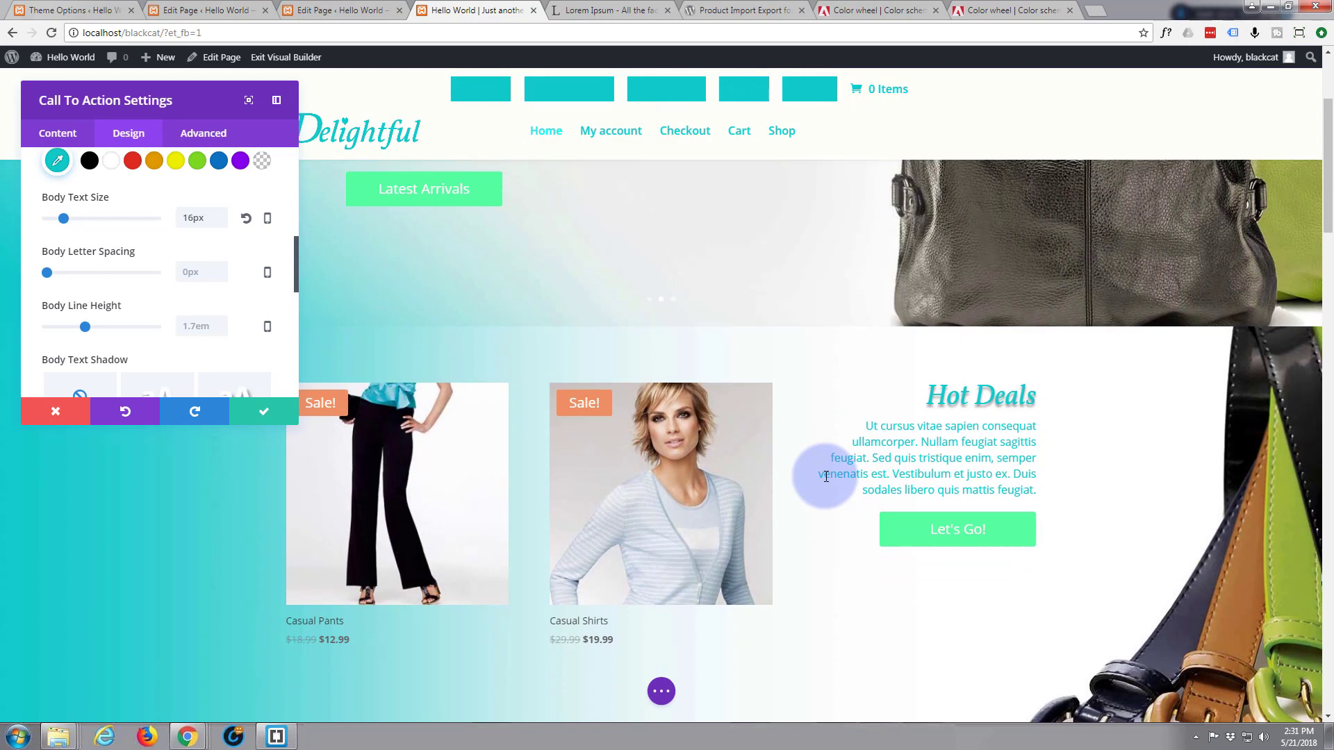
scroll(824, 476, "down", 2)
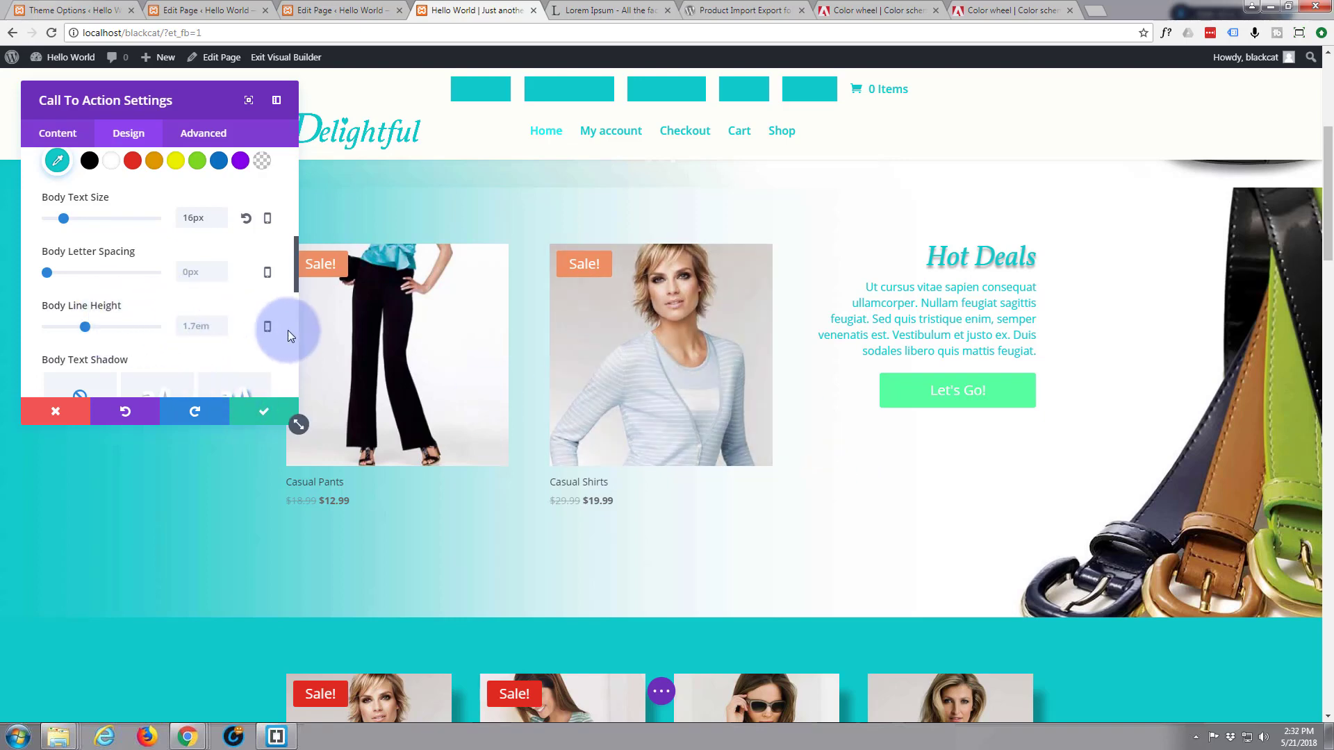
Save the call-to-action styling and open the Sale Products shop module's settings
left_click(259, 416)
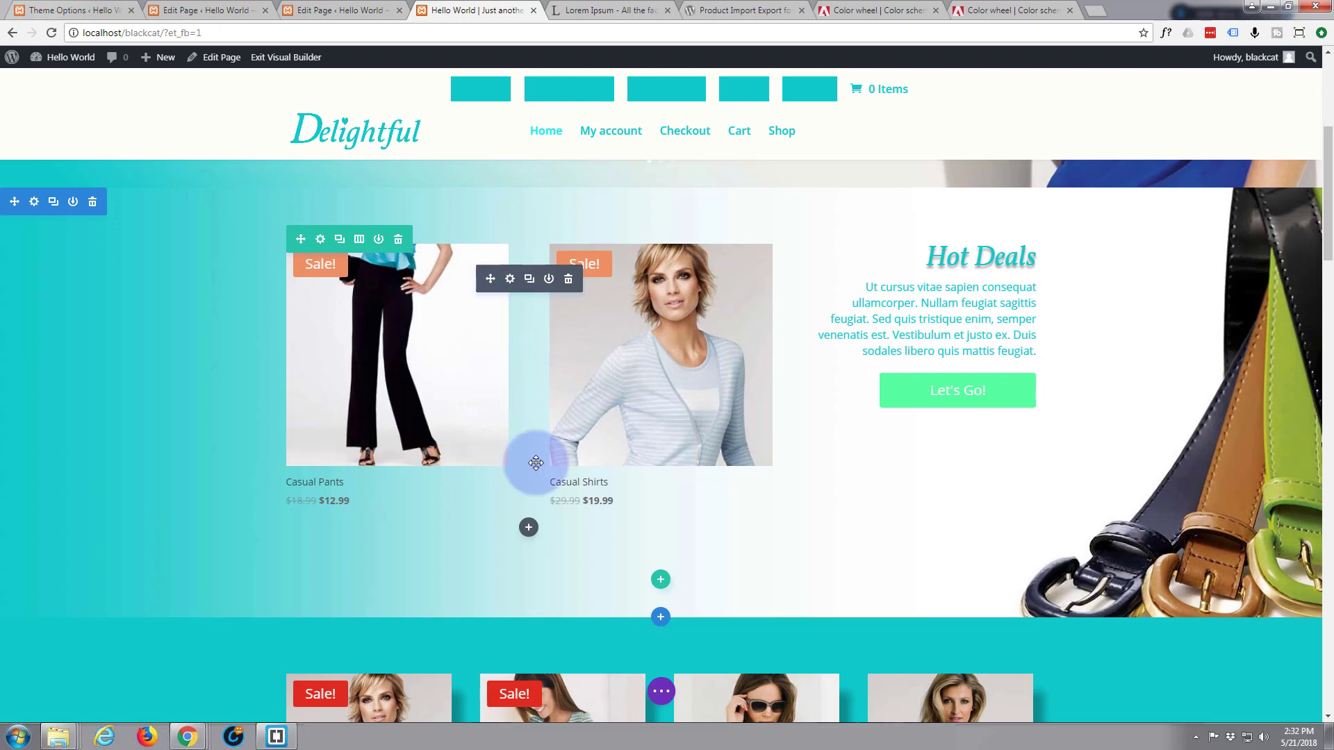
scroll(477, 625, "down", 2)
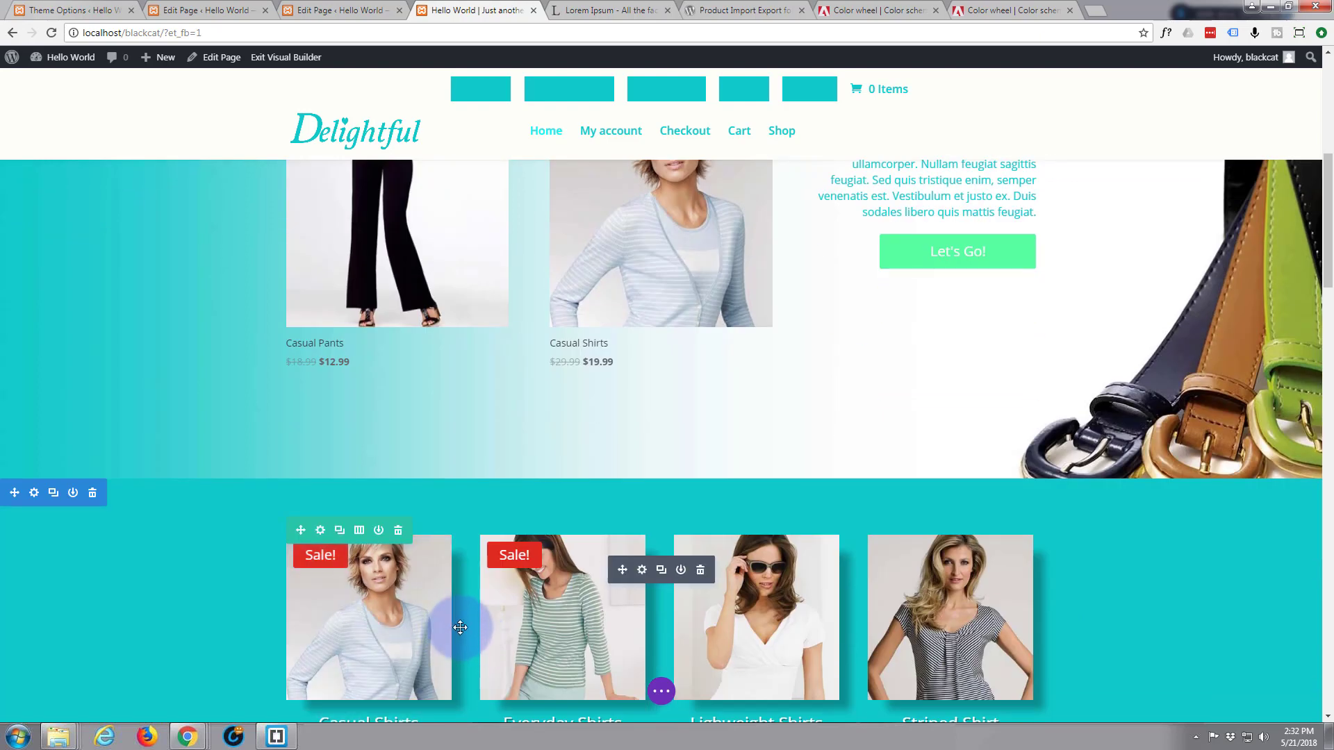
scroll(458, 625, "down", 1)
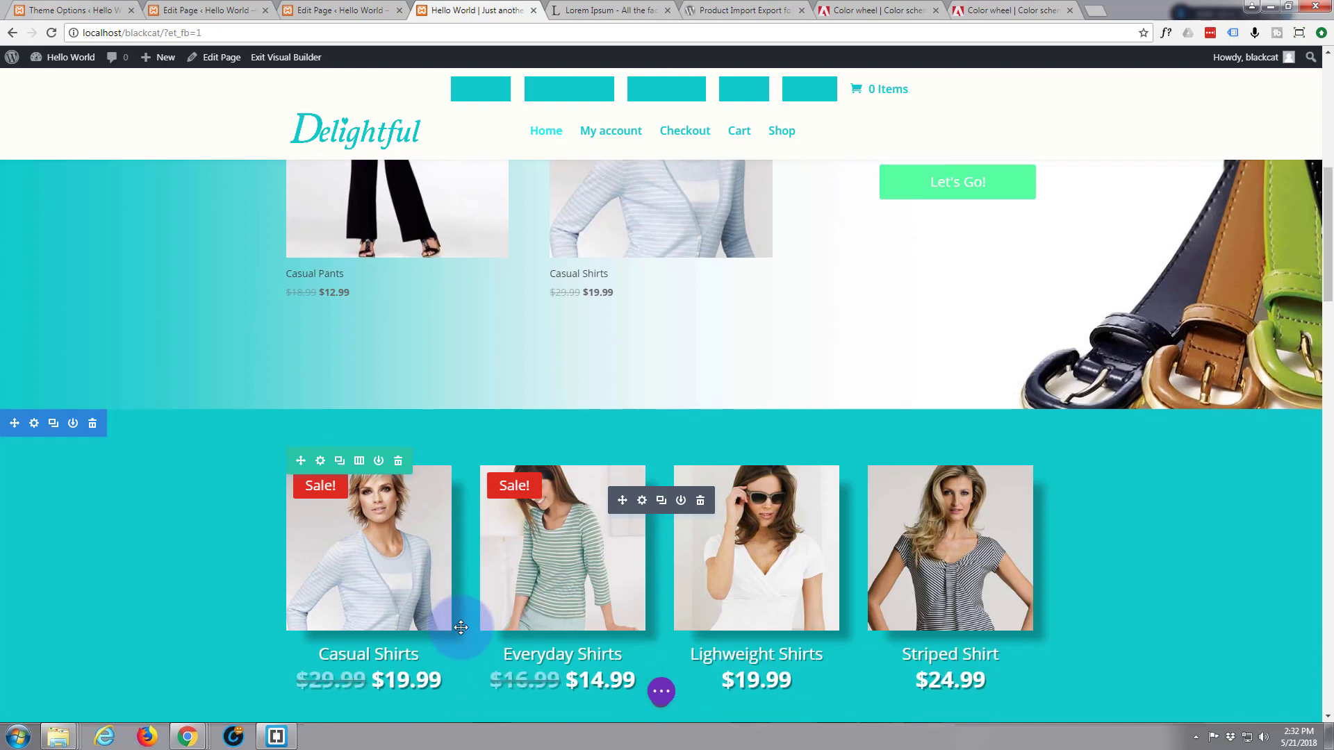
scroll(455, 625, "down", 2)
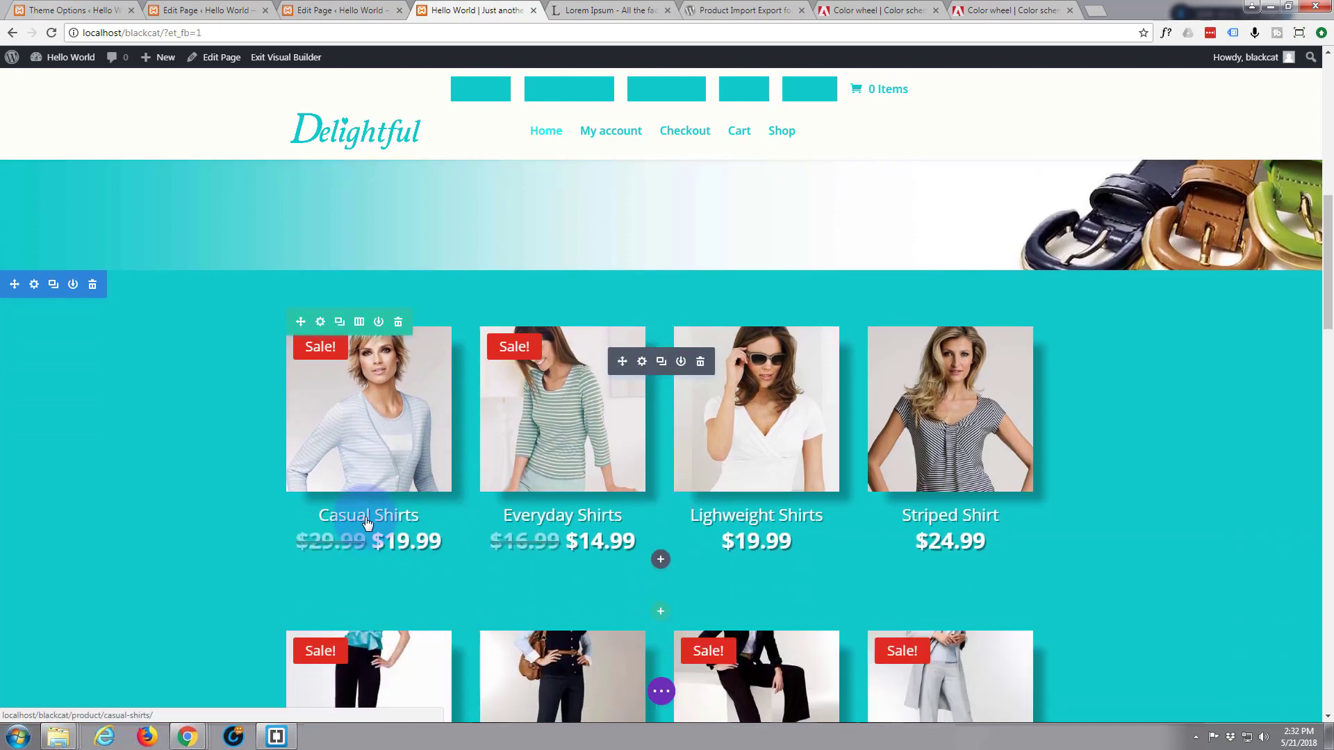
scroll(372, 285, "up", 4)
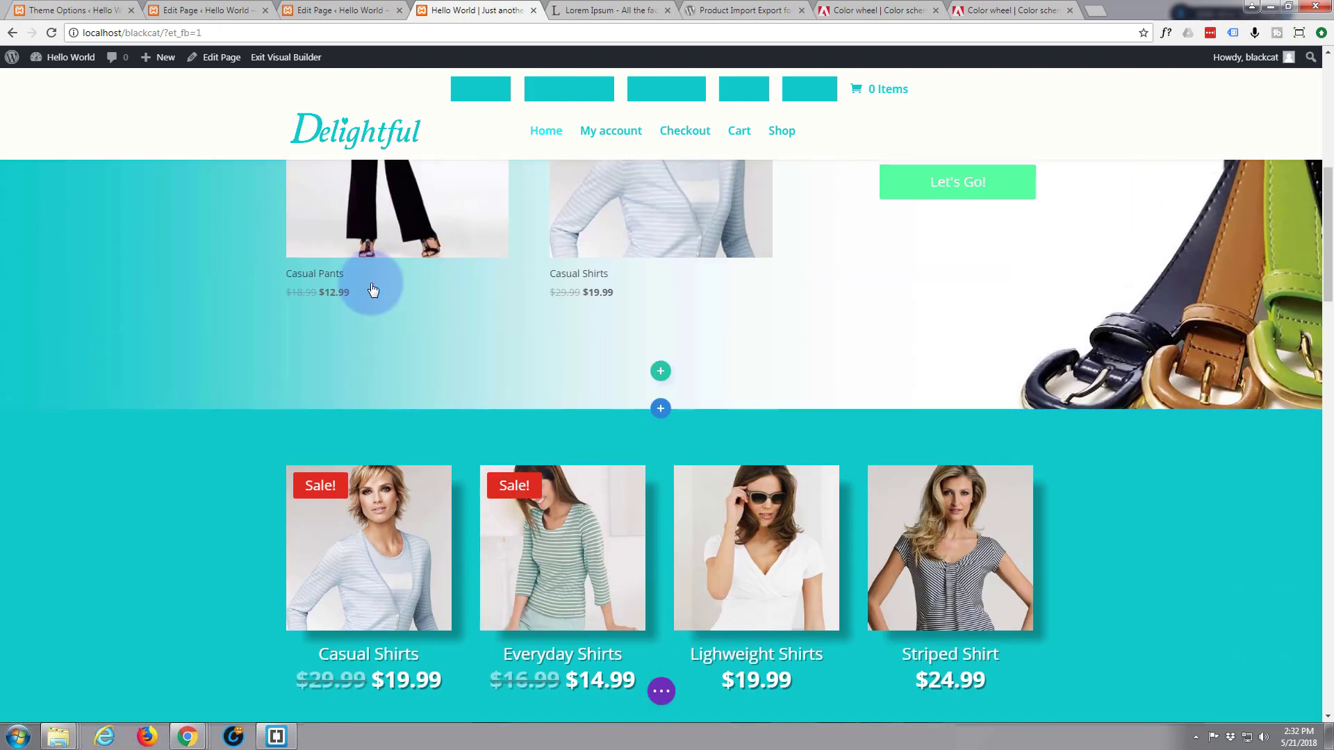
scroll(373, 288, "up", 1)
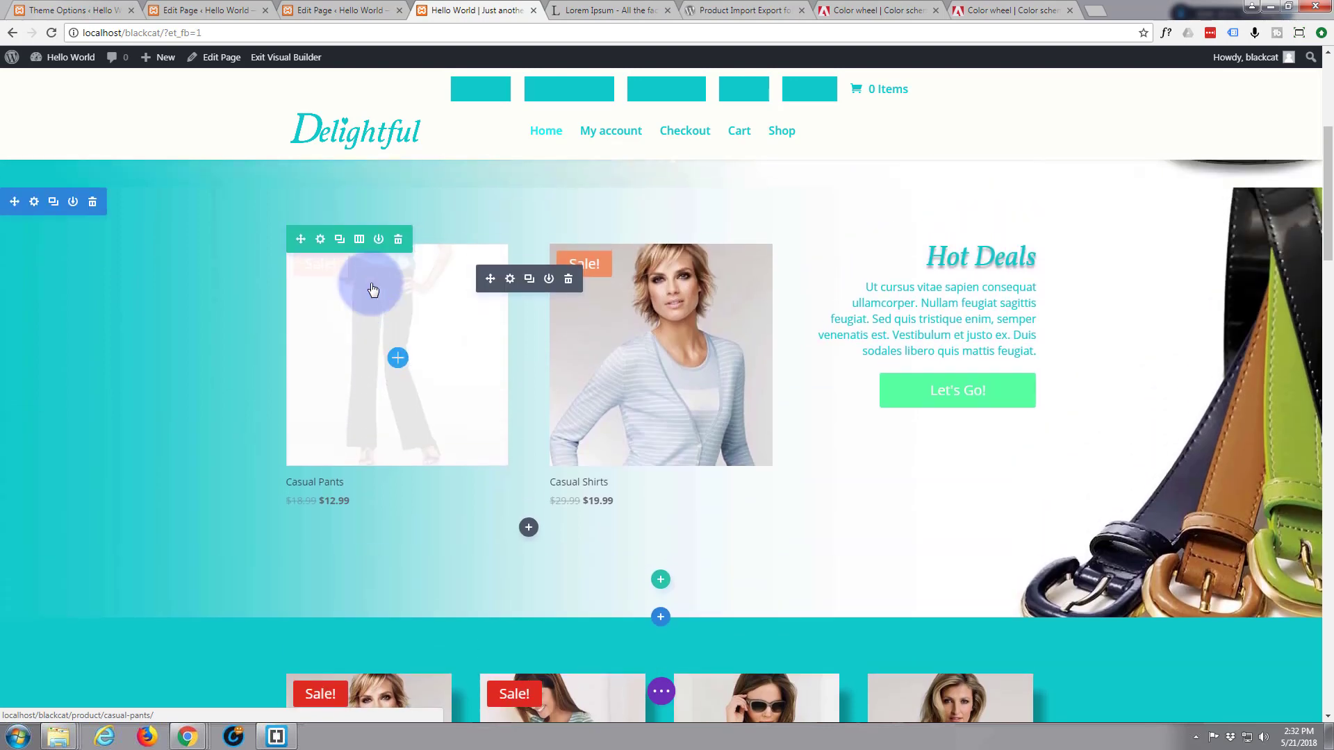
scroll(373, 289, "down", 1)
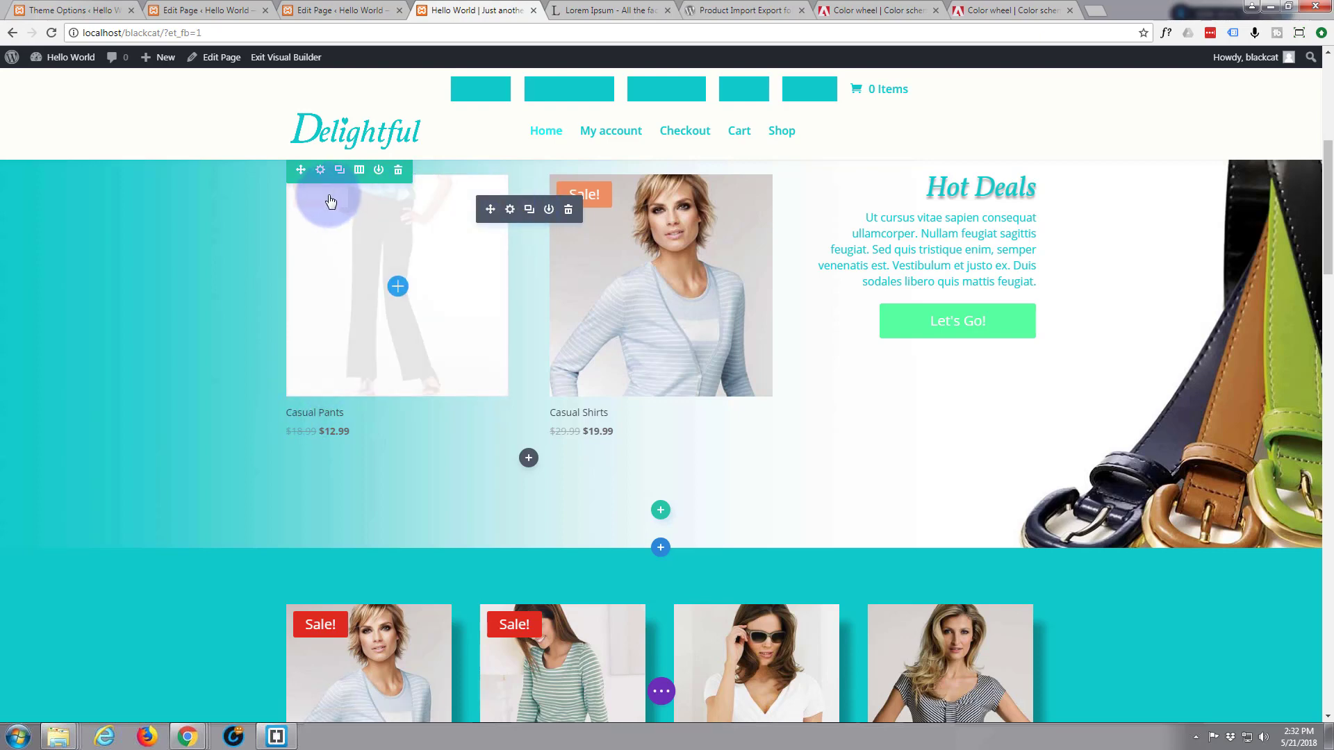
left_click(509, 210)
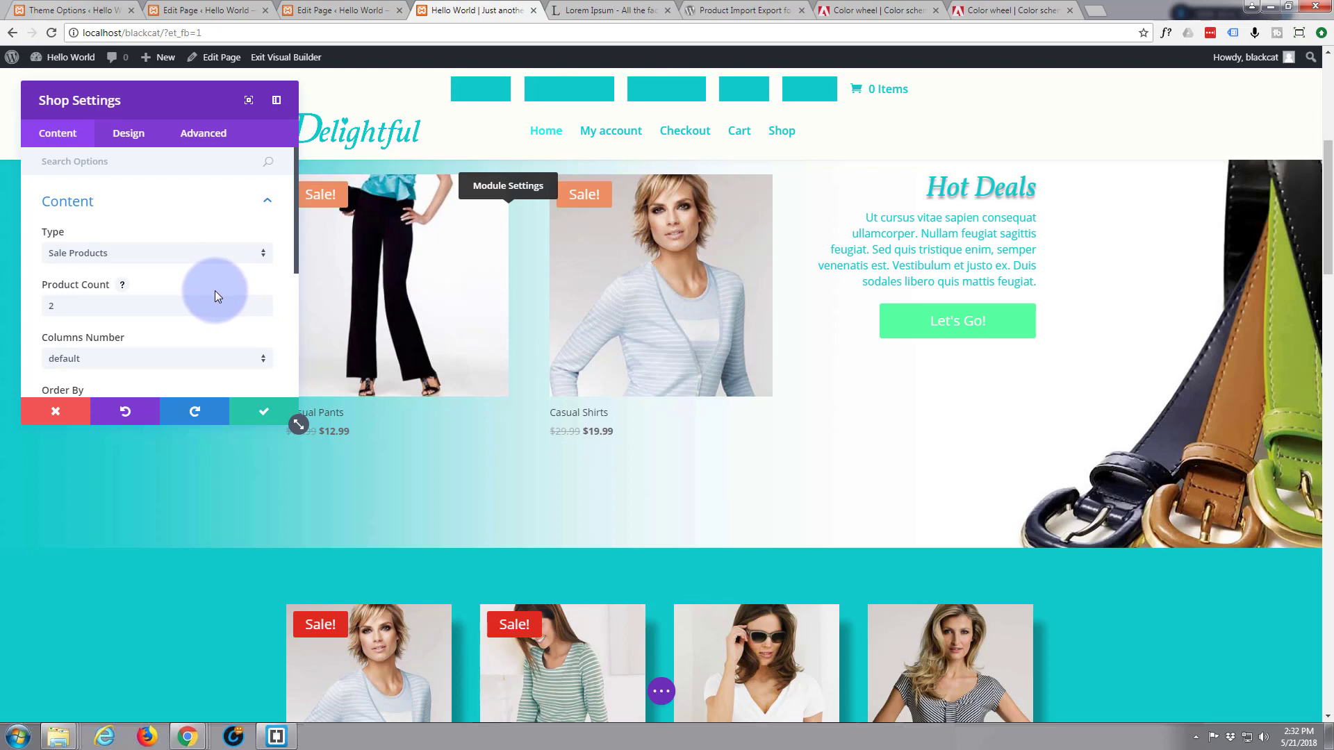
Open the Shop module's Design tab and expand its product Title Text options
scroll(215, 291, "down", 2)
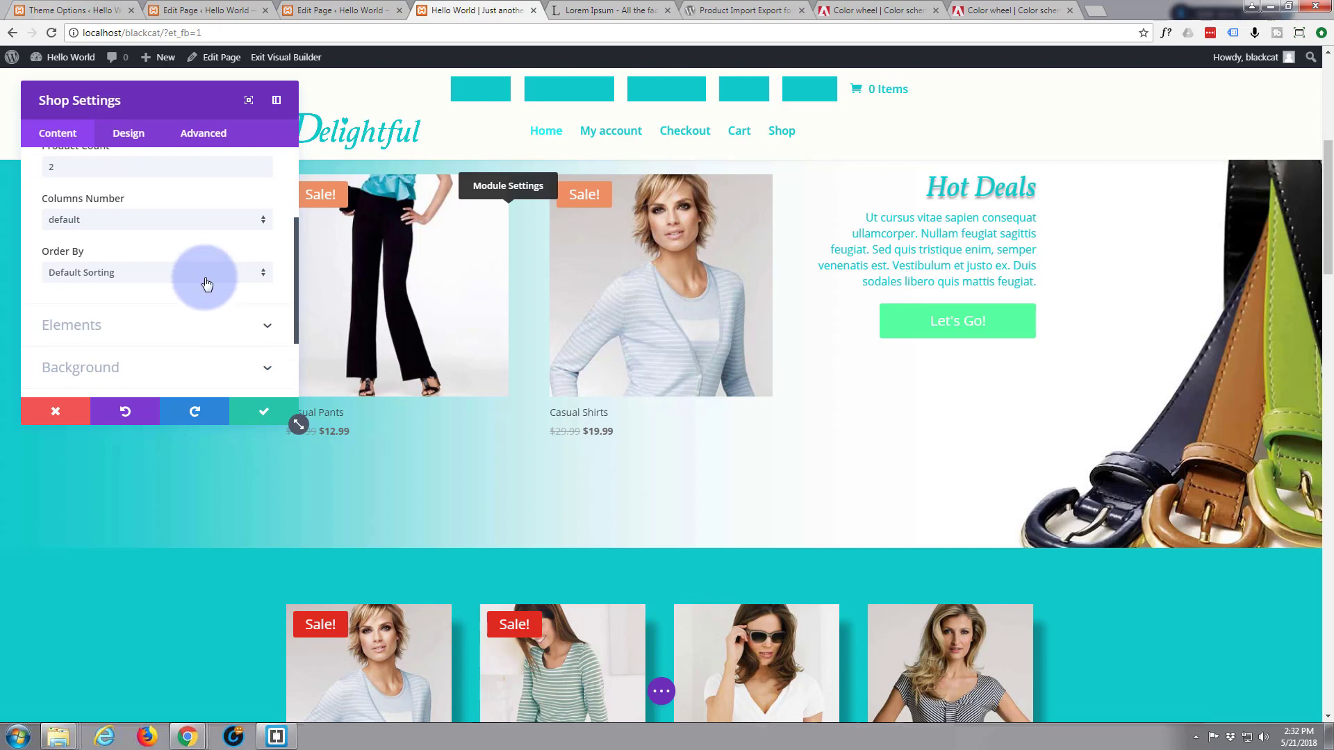
left_click(137, 136)
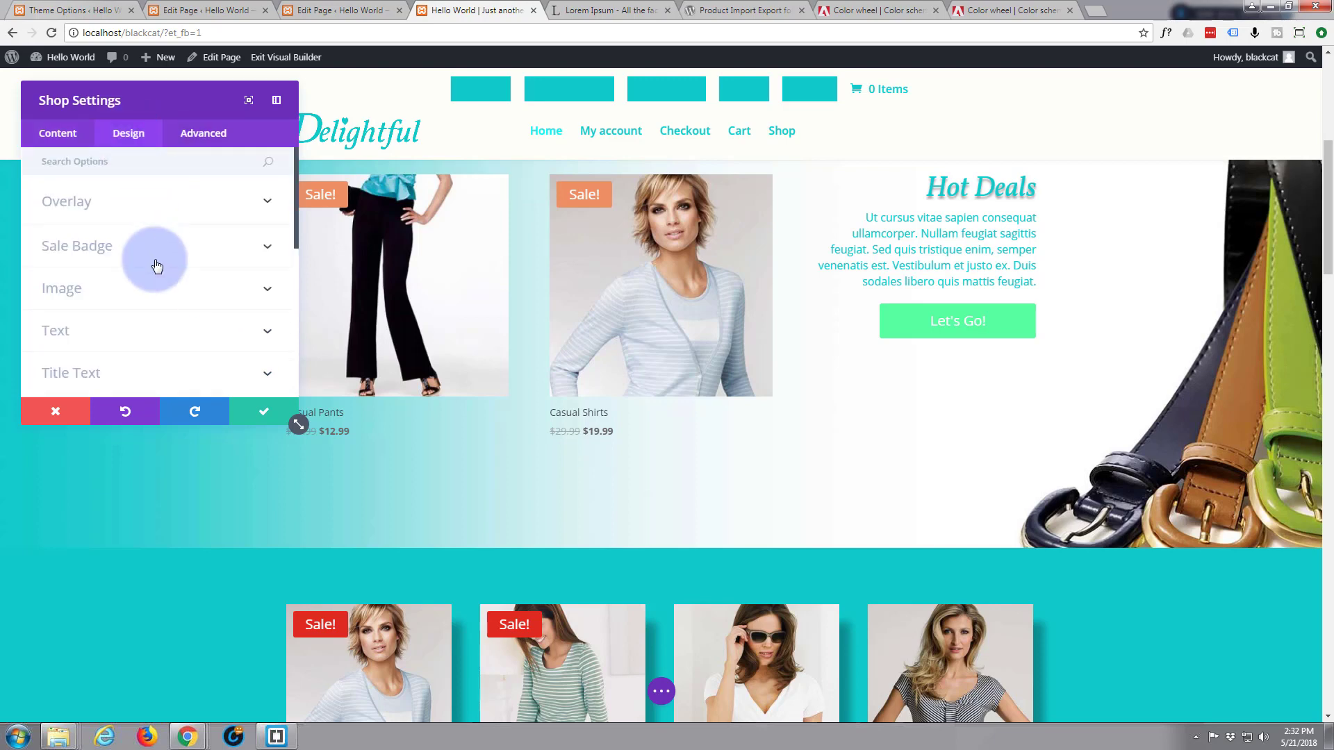
scroll(159, 264, "down", 1)
scroll(159, 263, "down", 1)
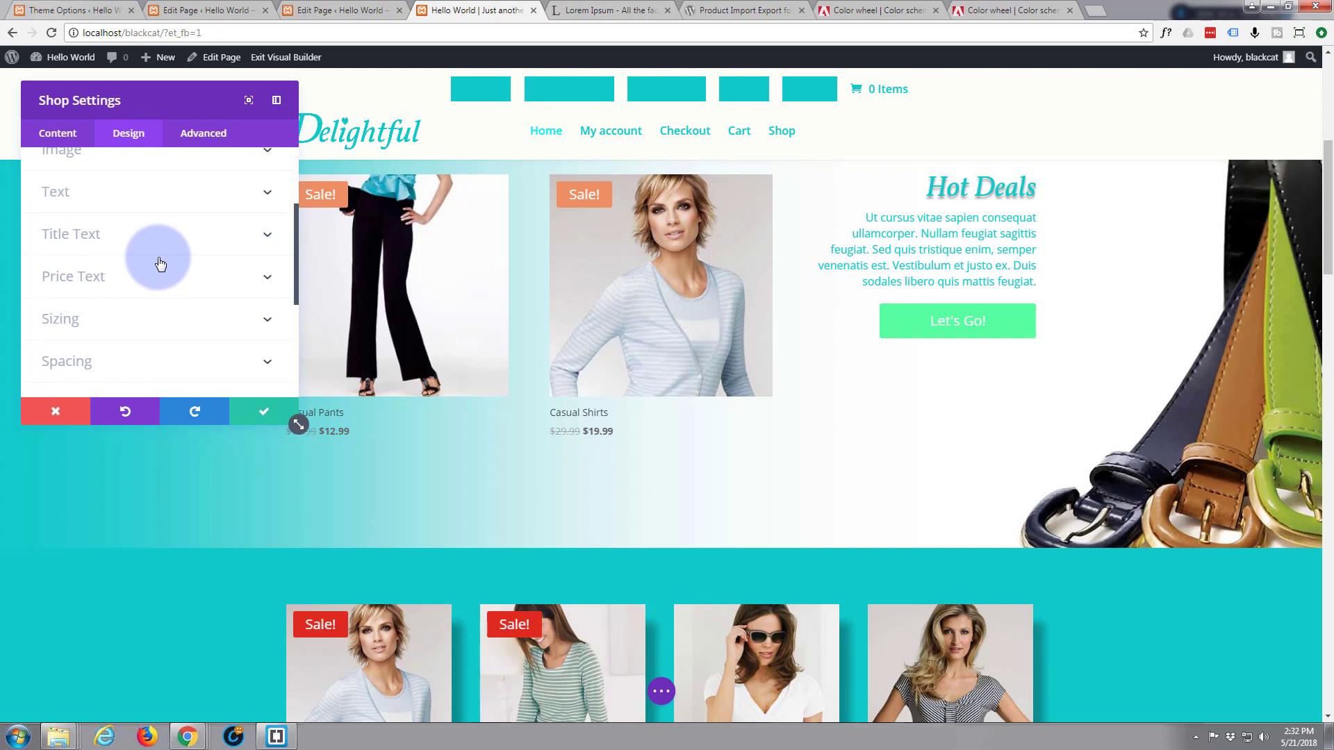
left_click(269, 236)
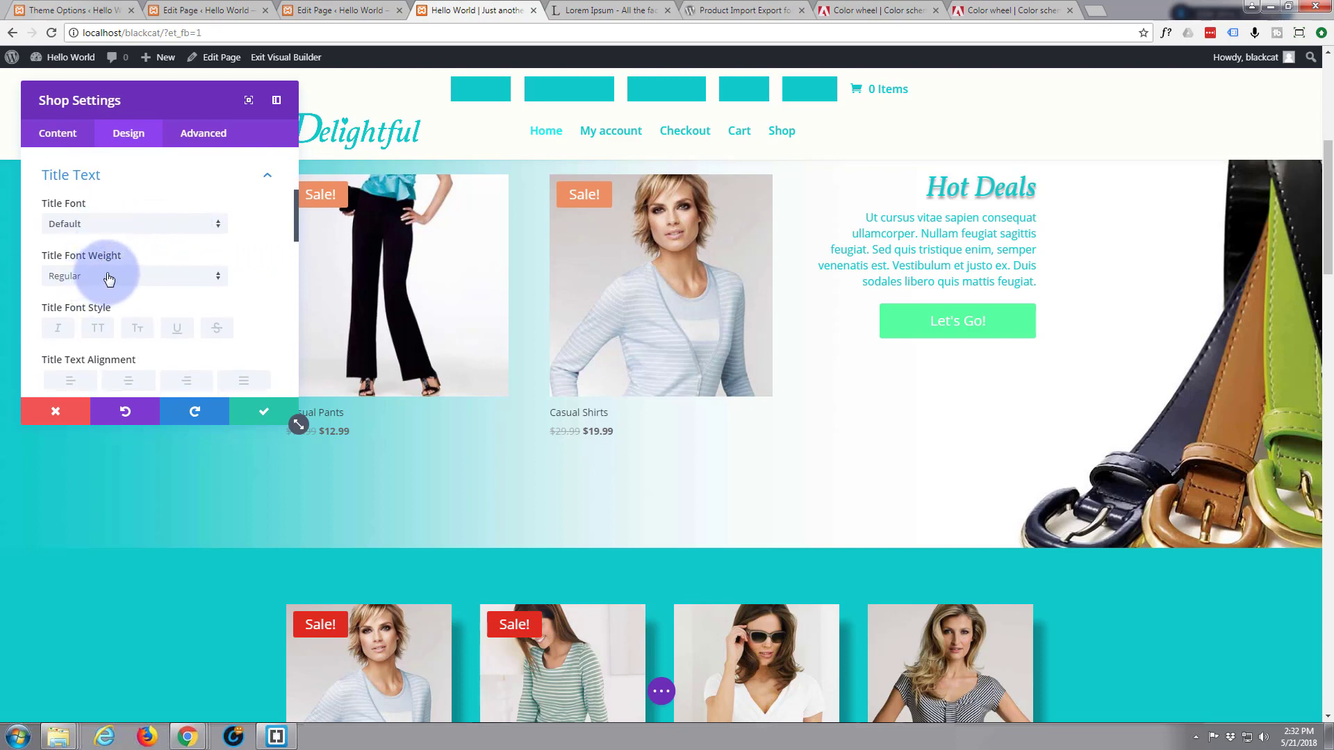
scroll(108, 278, "down", 1)
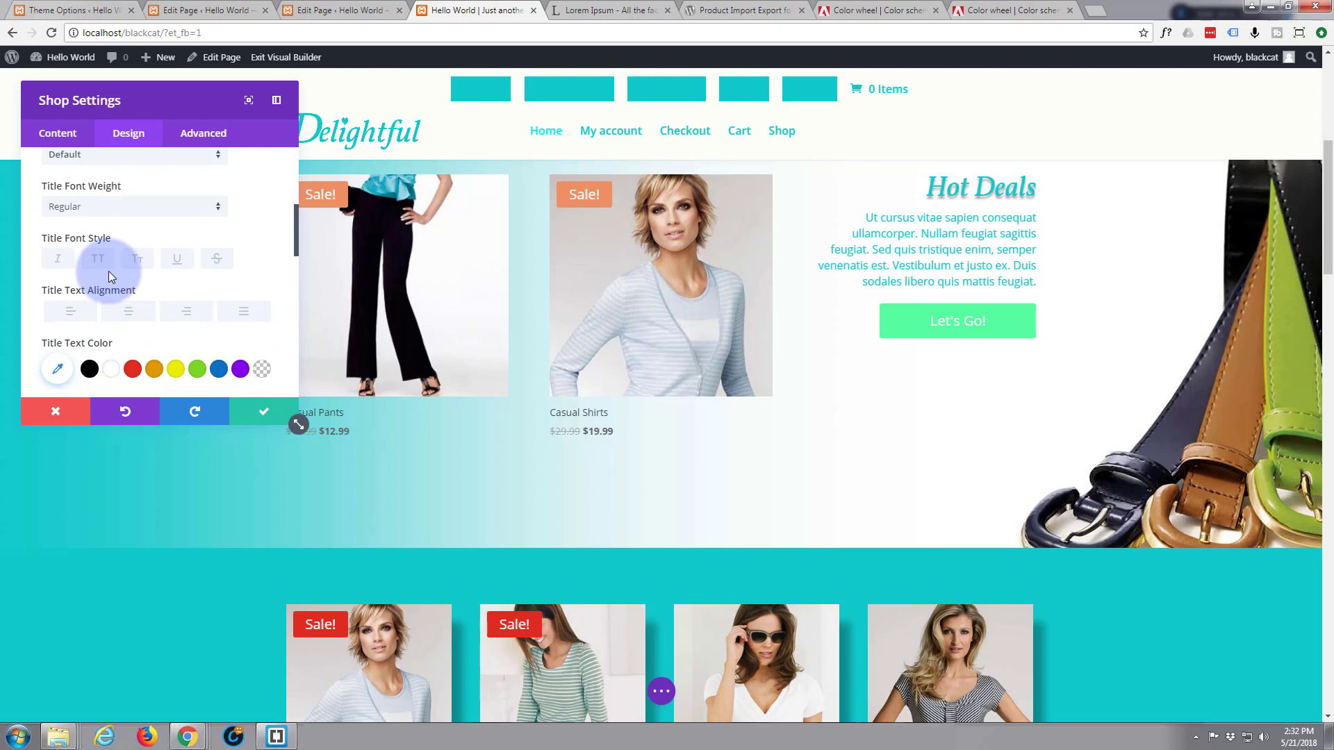
scroll(108, 271, "down", 1)
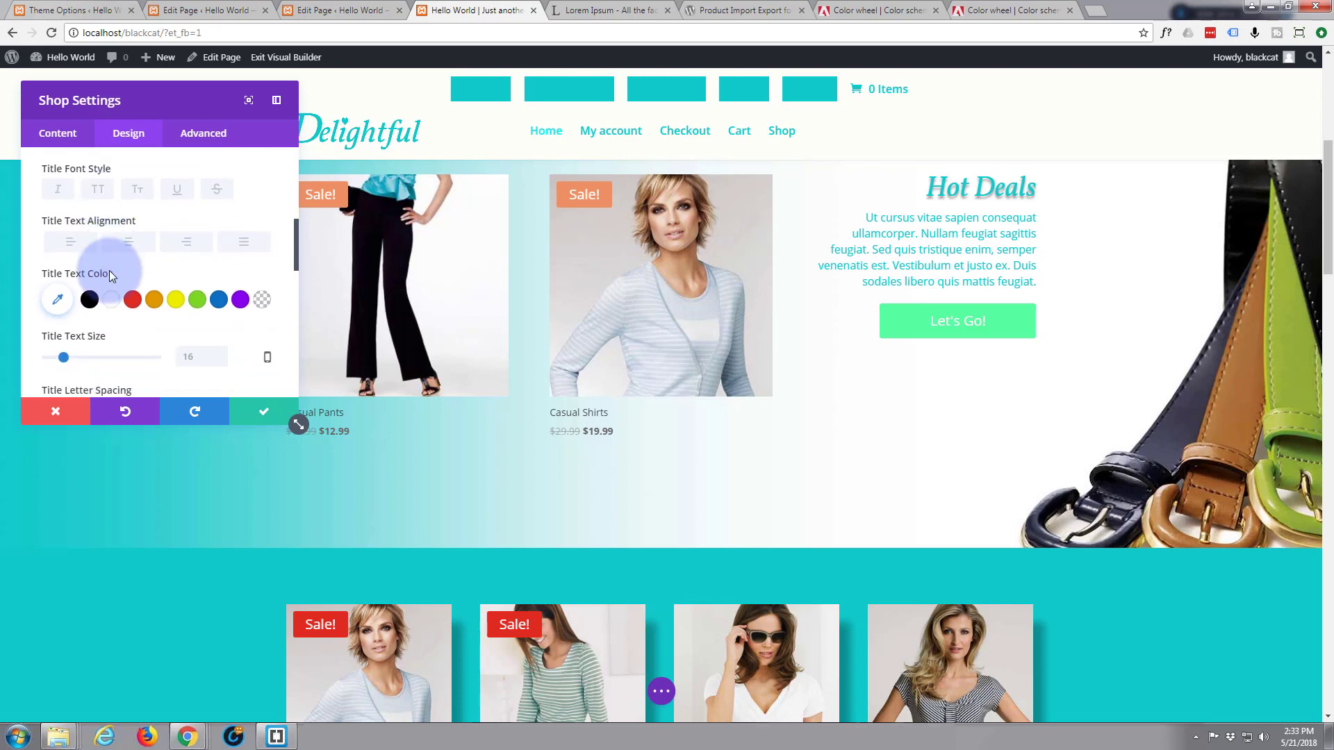
Make the product titles teal #10caca, centred, and about 24px
left_click(58, 299)
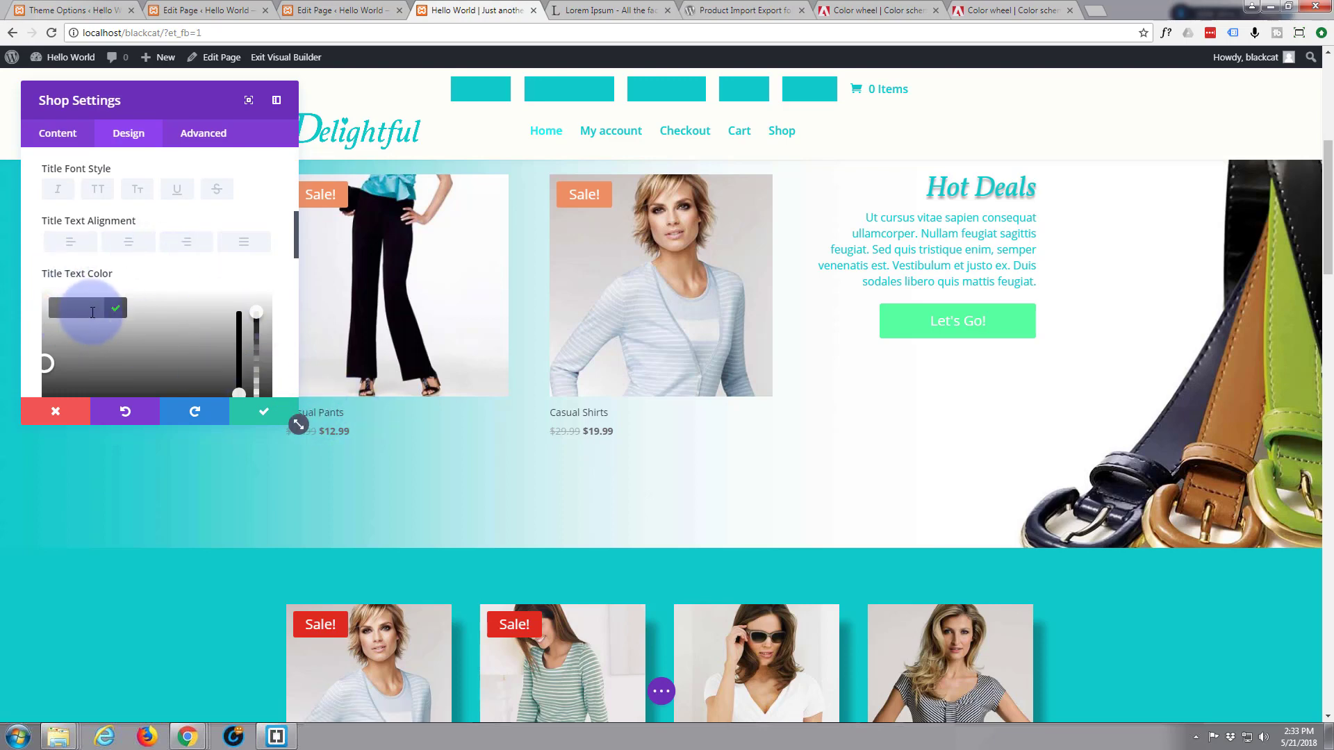
left_click(83, 304)
type("10")
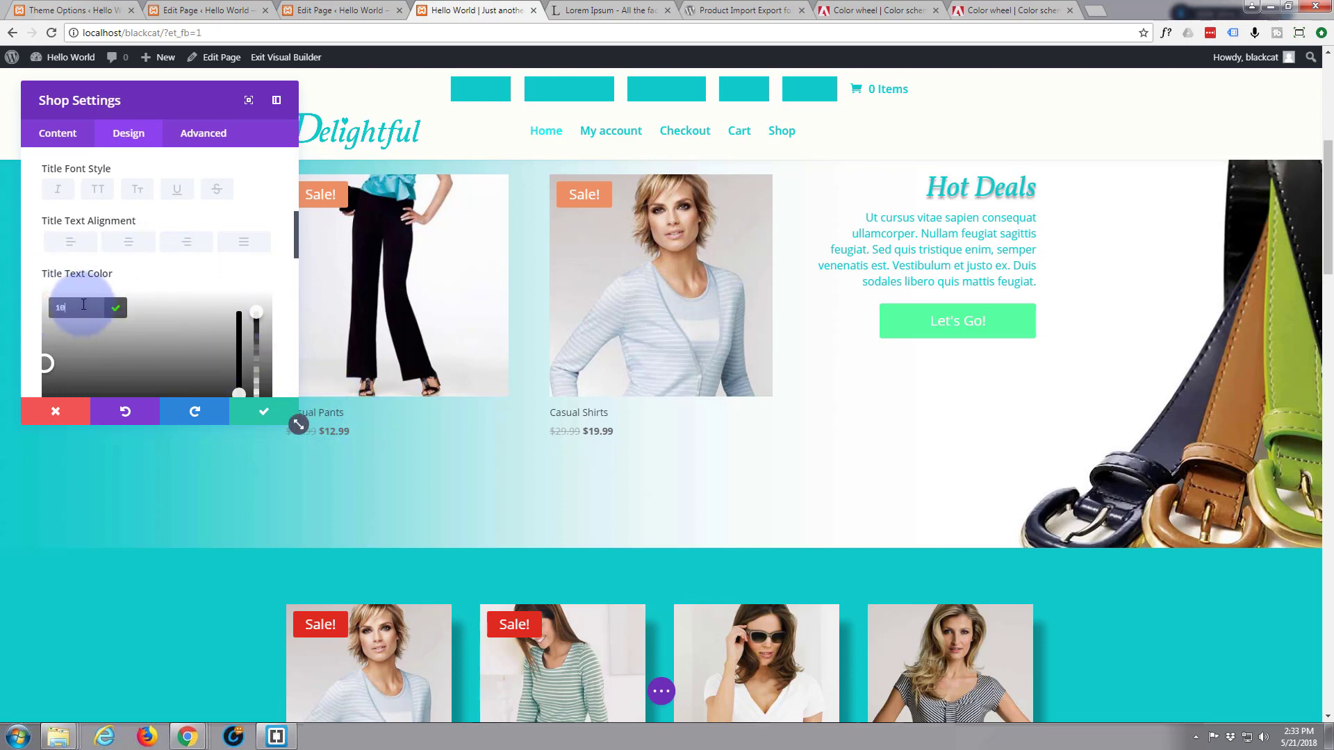
type("cac8")
left_click(154, 285)
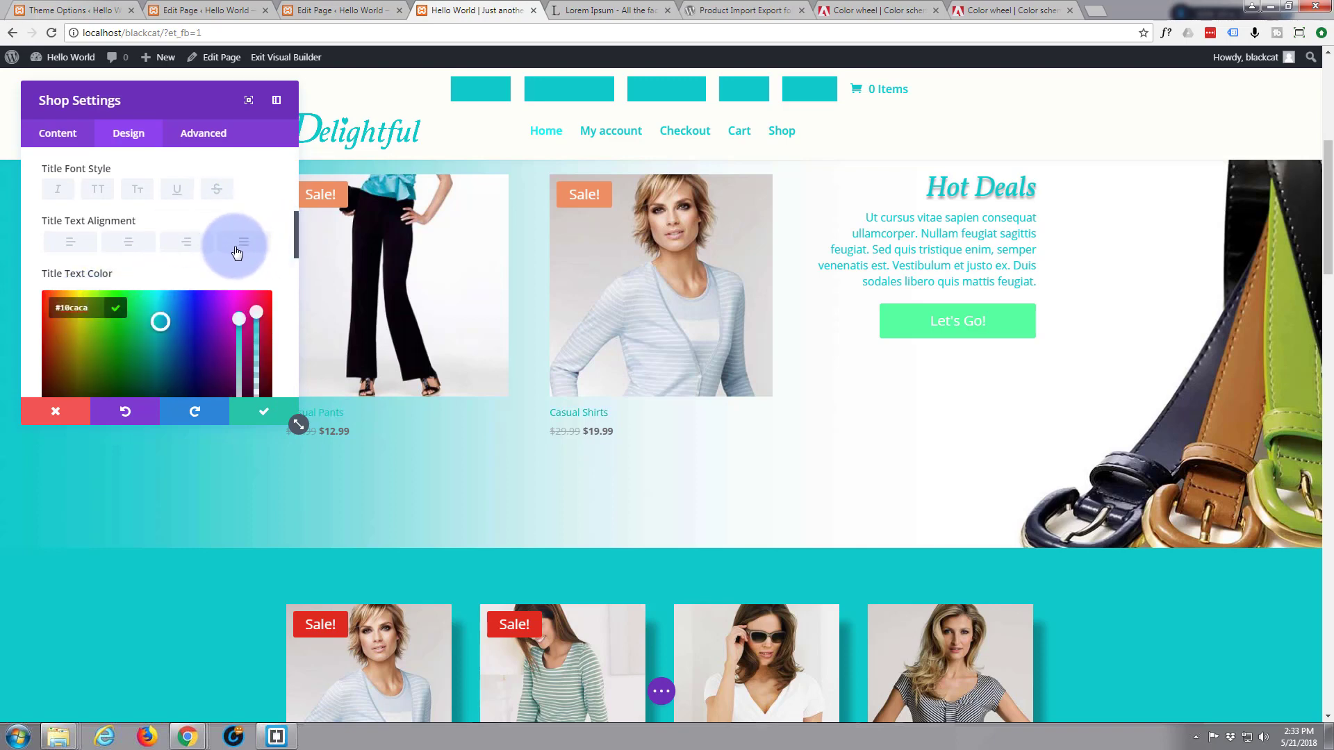
scroll(243, 262, "down", 1)
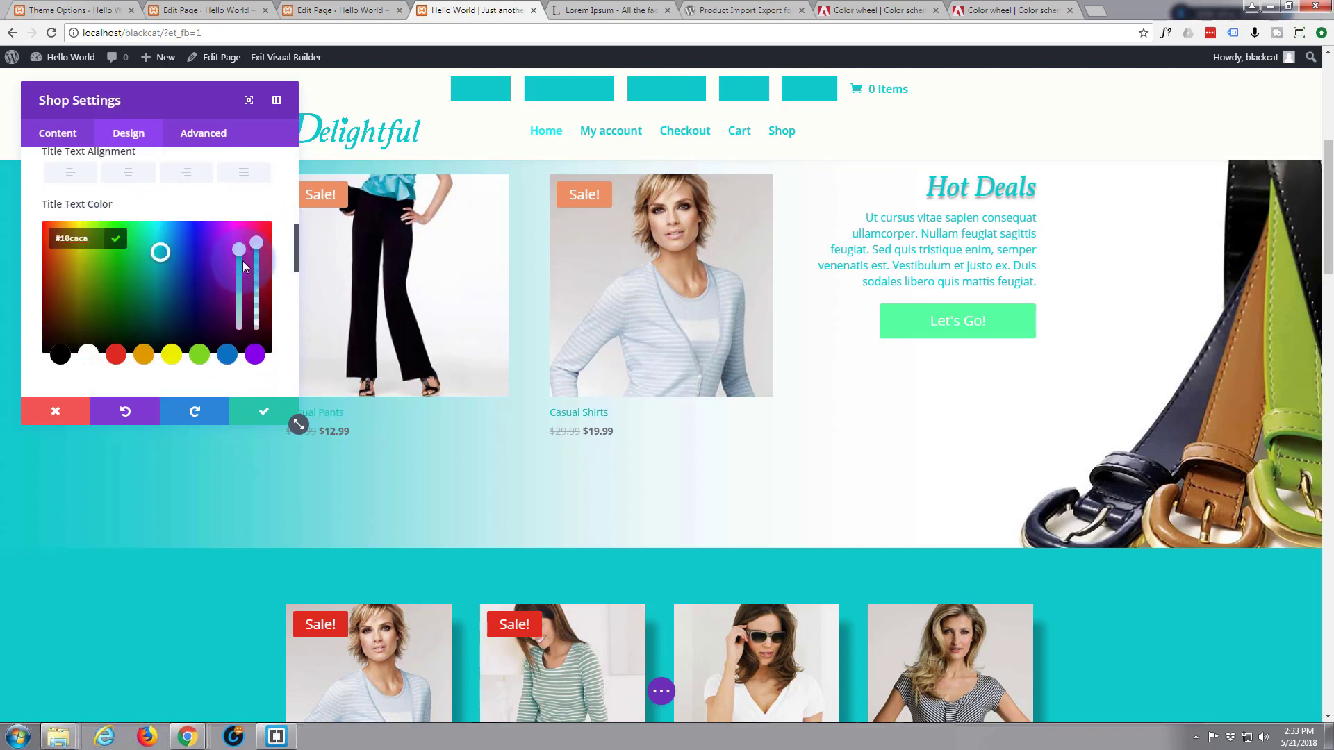
left_click(135, 175)
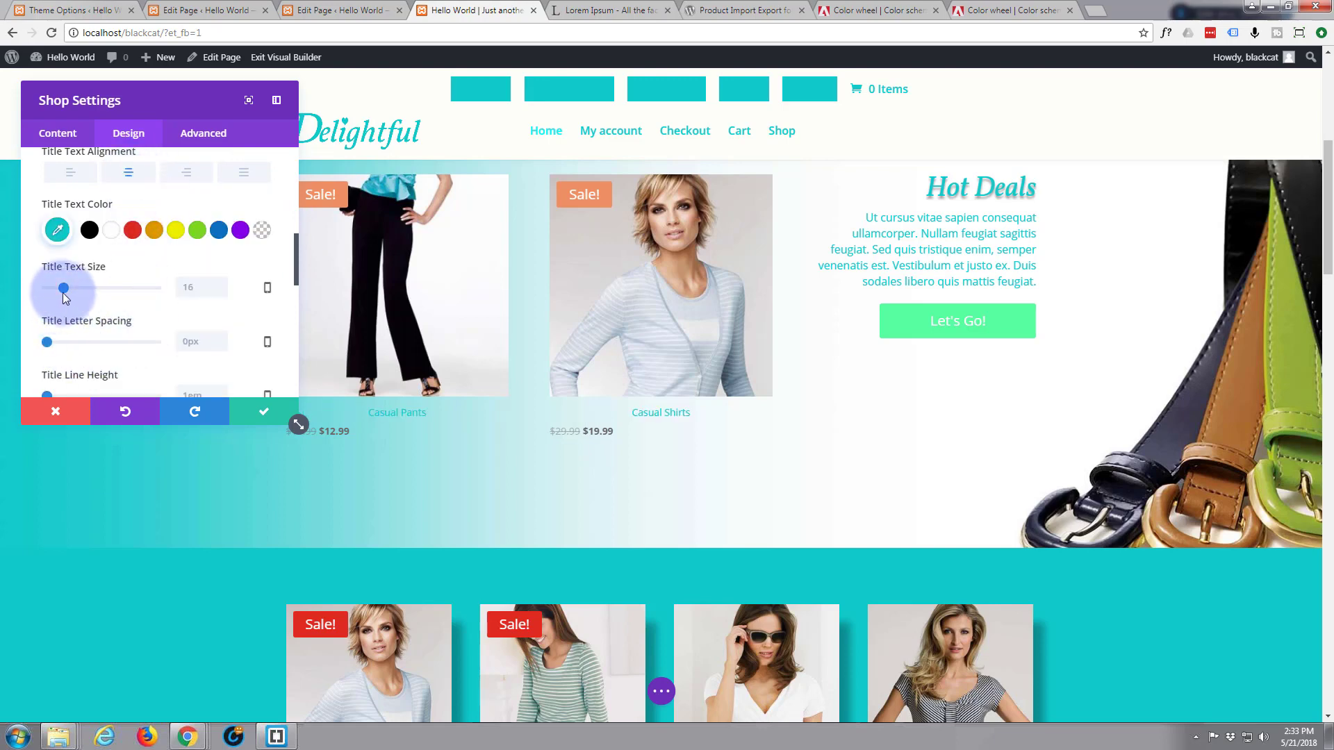
left_click_drag(64, 293, 73, 287)
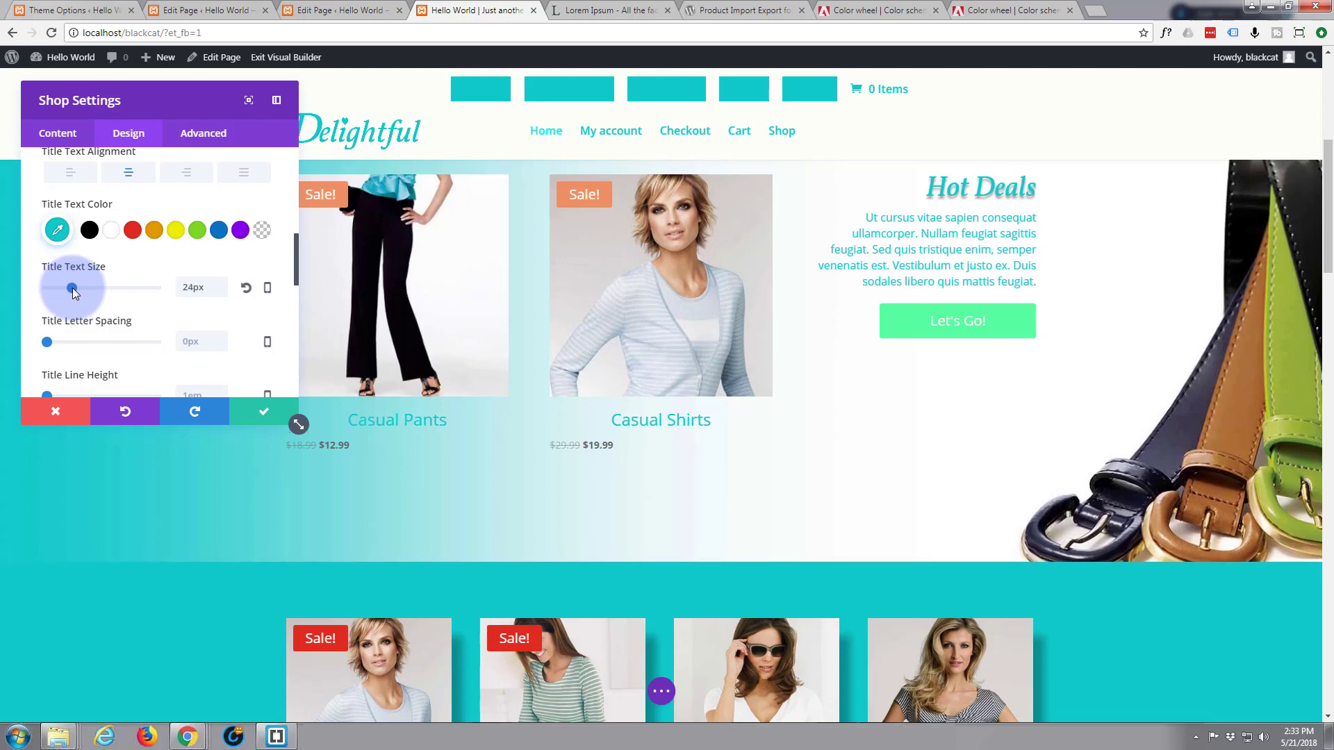
scroll(107, 324, "down", 1)
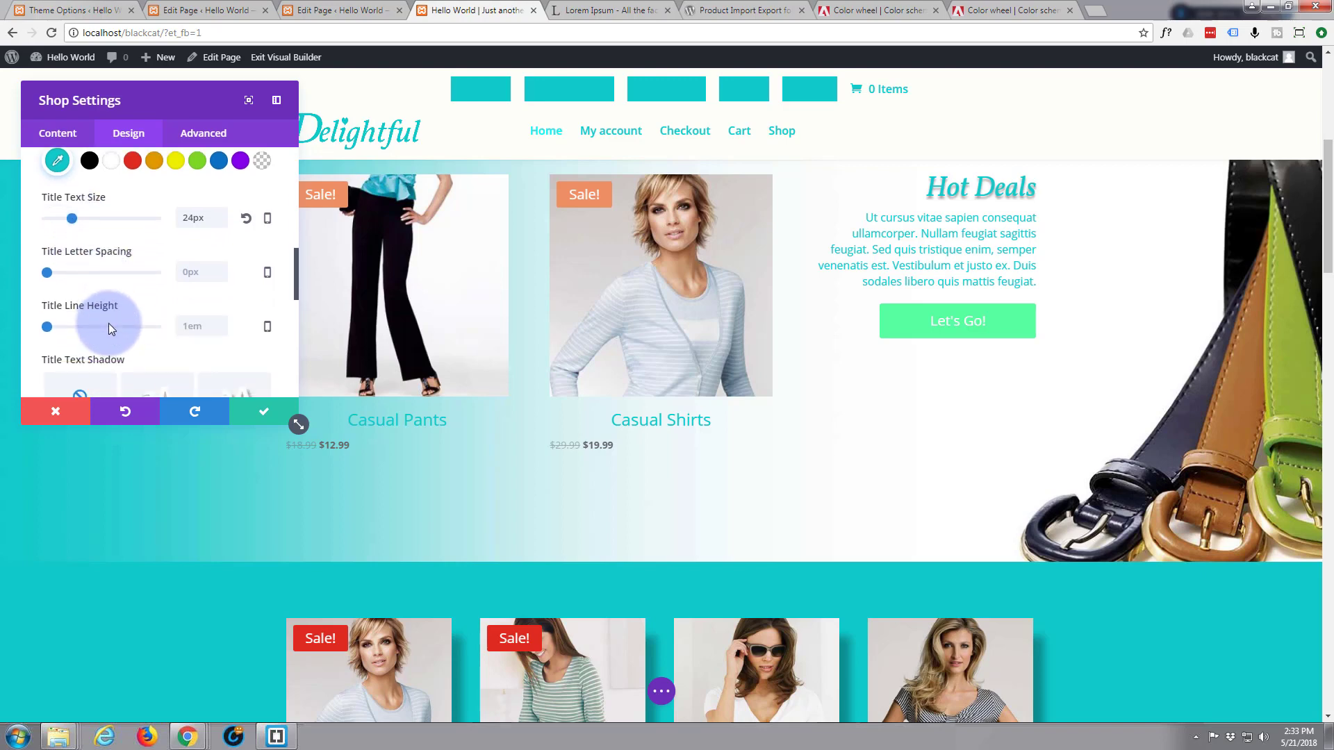
scroll(108, 323, "down", 1)
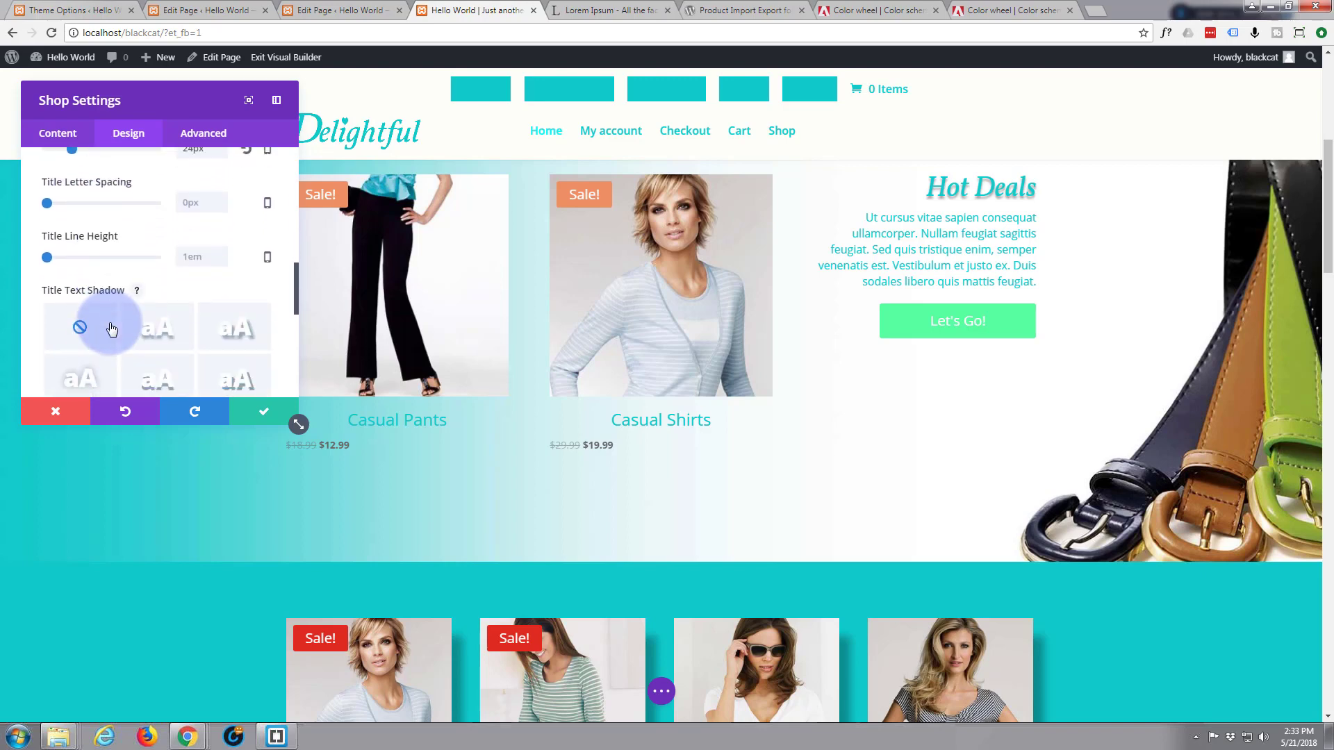
Compare the title text shadow presets and settle on the soft second shadow
left_click(148, 335)
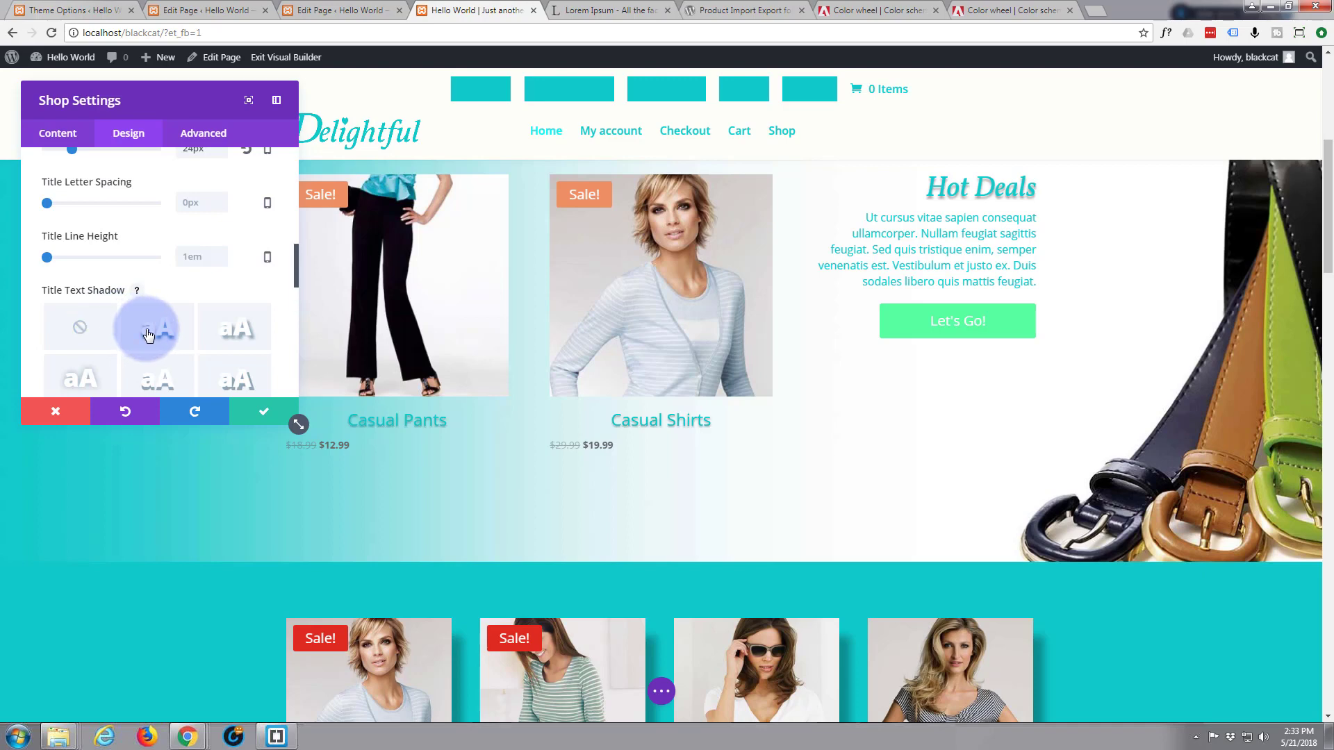
left_click(229, 336)
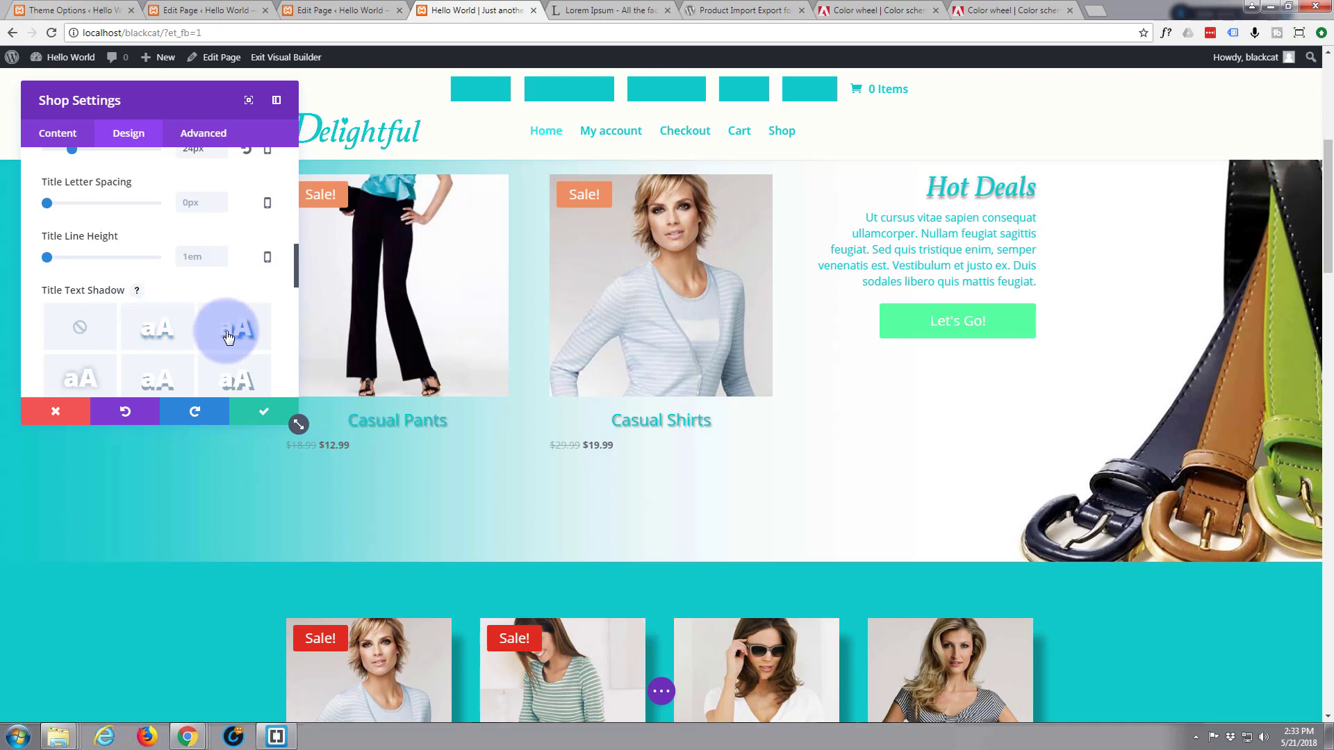
left_click(168, 380)
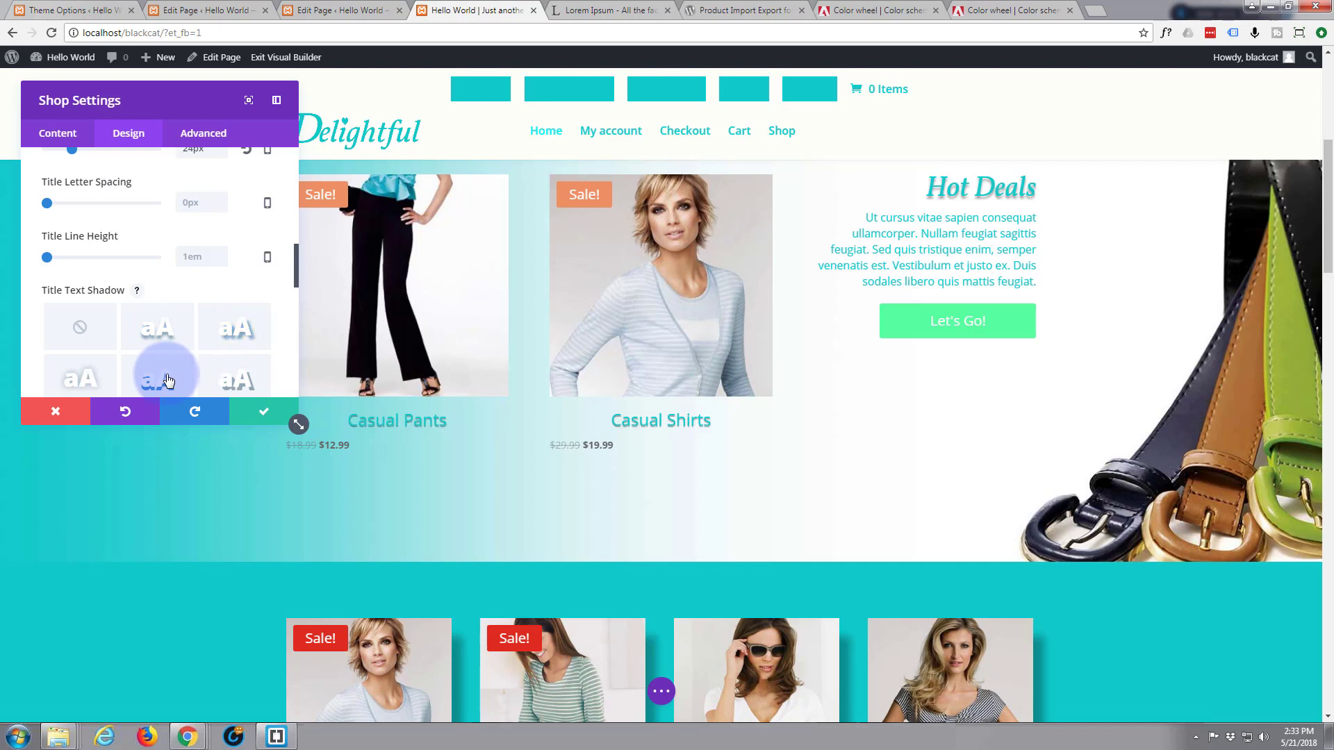
left_click(235, 383)
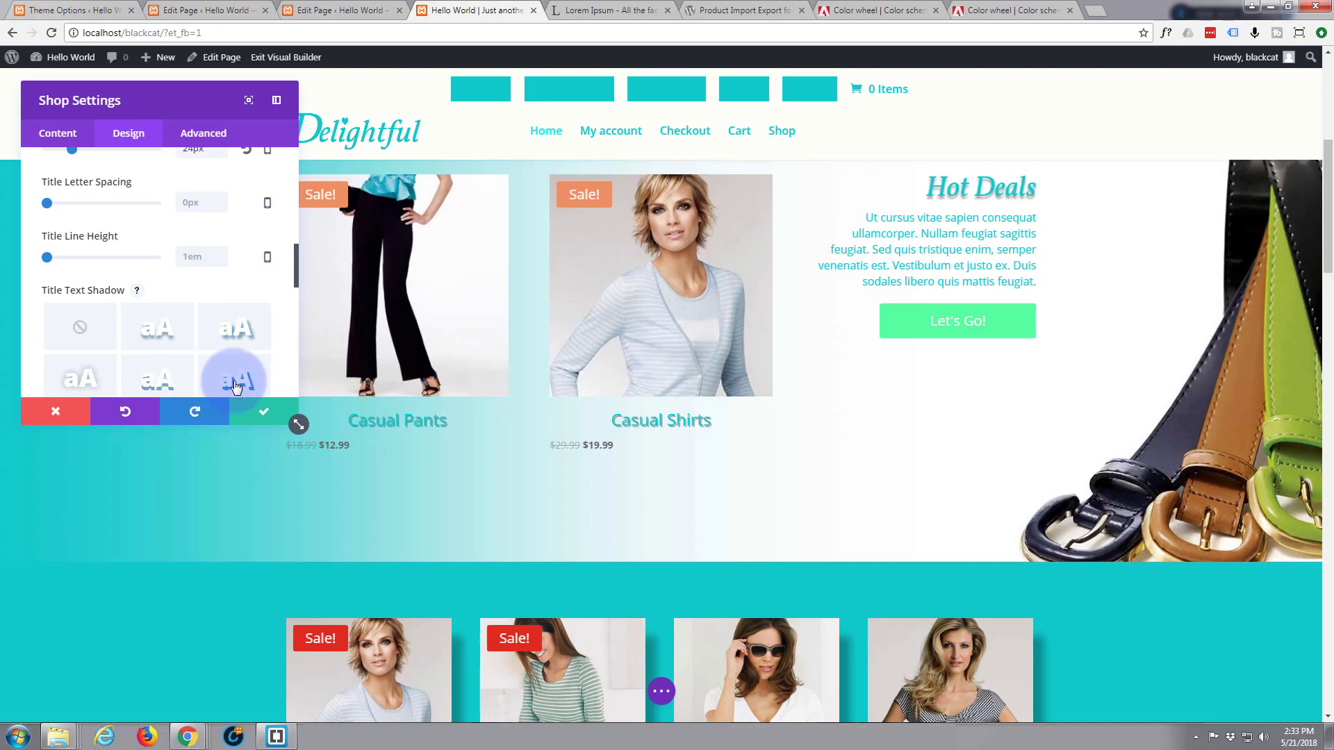
left_click(165, 334)
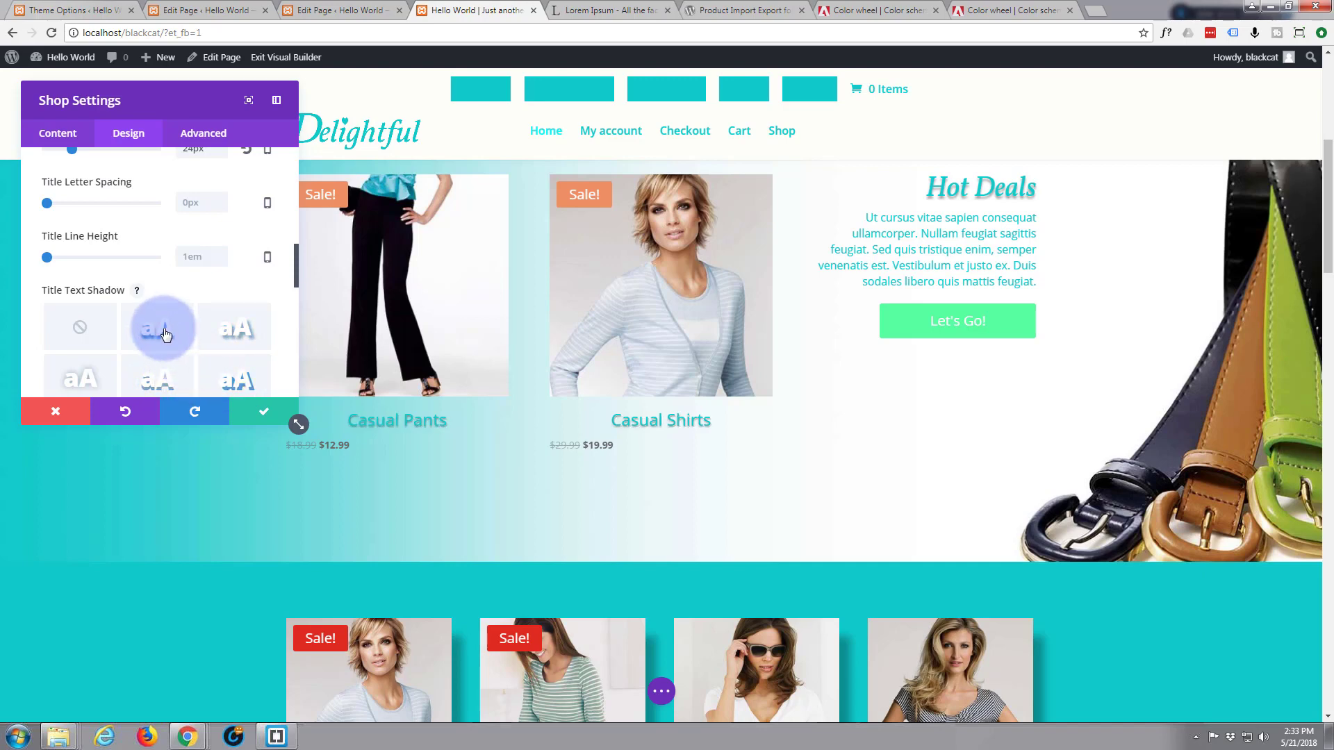
left_click(235, 382)
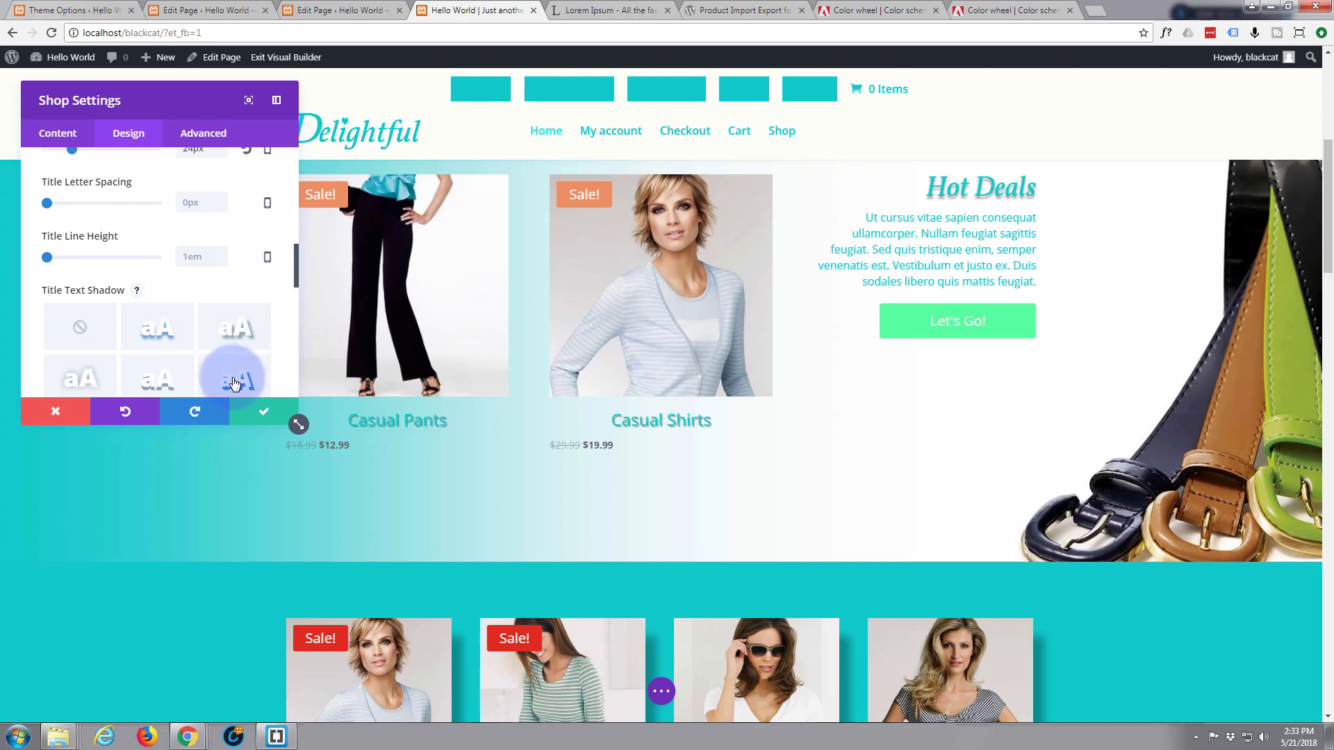
left_click(144, 334)
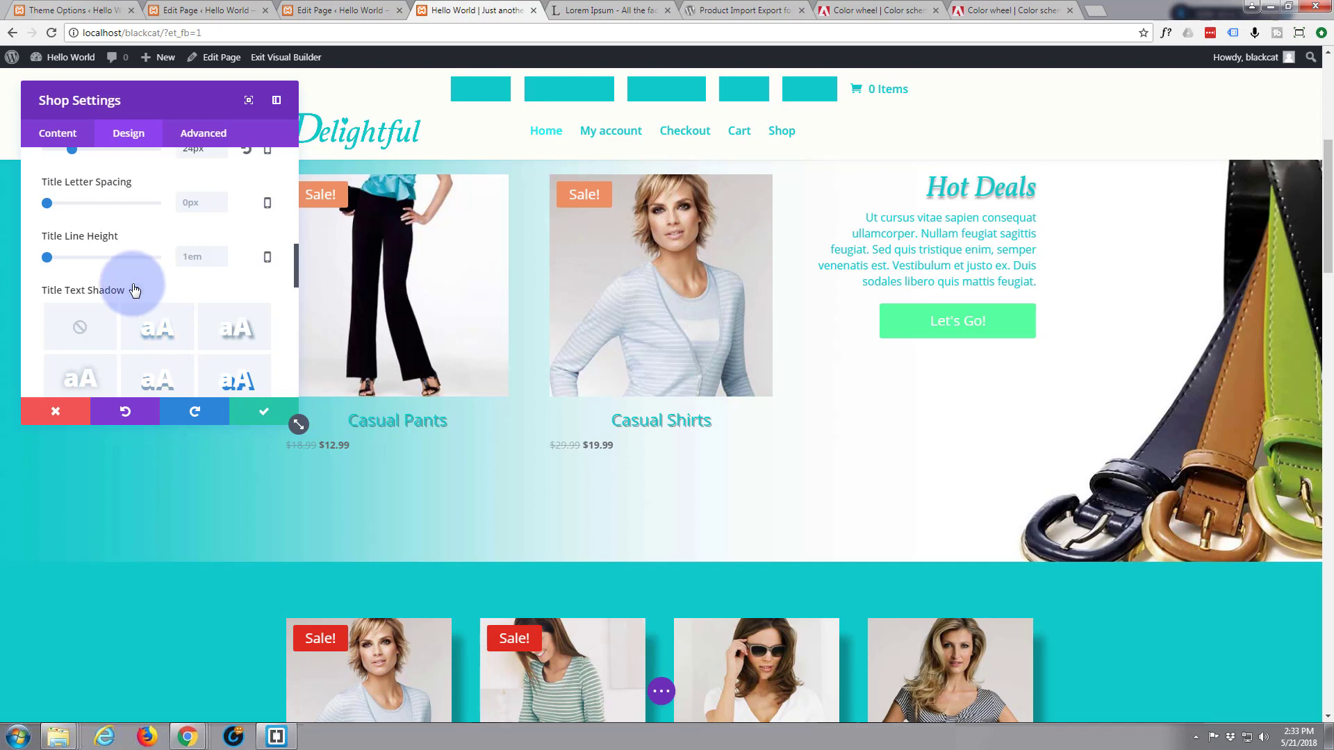
Expand the Shop module's Price Text styling options
scroll(134, 289, "down", 1)
scroll(134, 289, "down", 2)
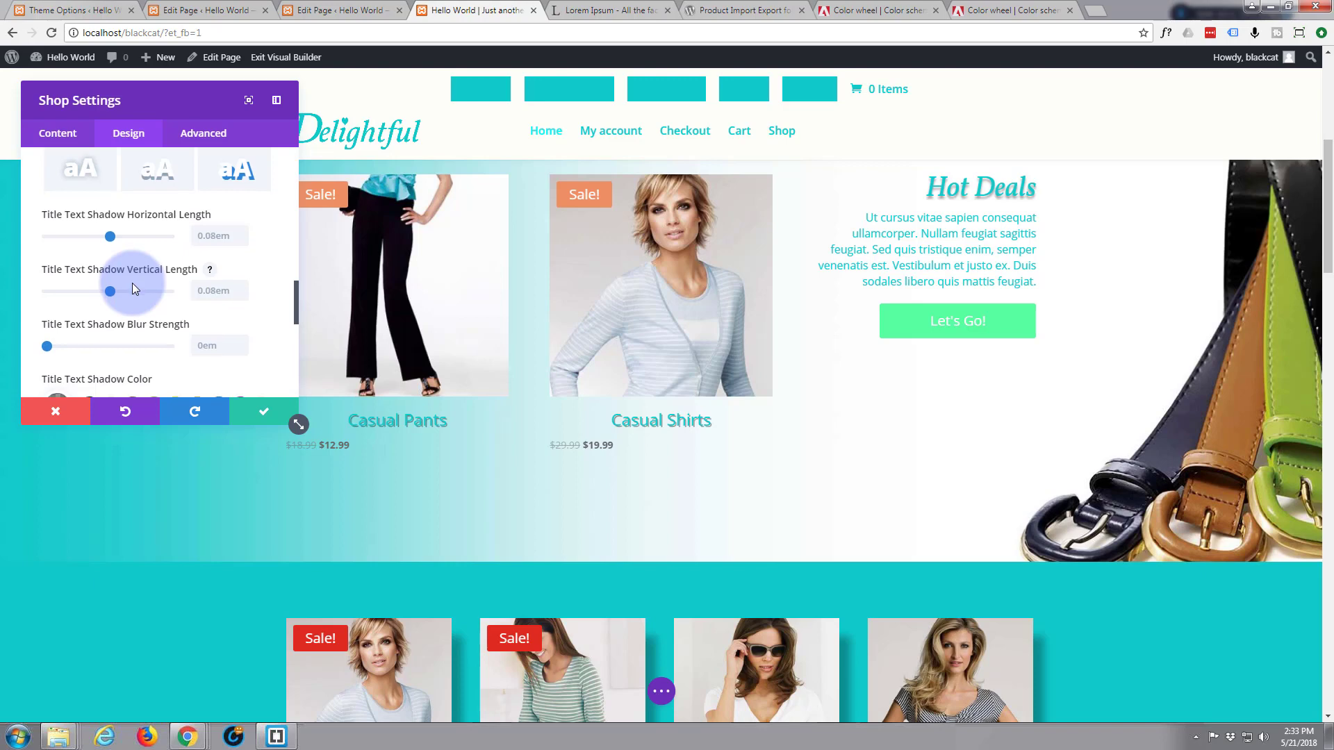
scroll(134, 288, "down", 4)
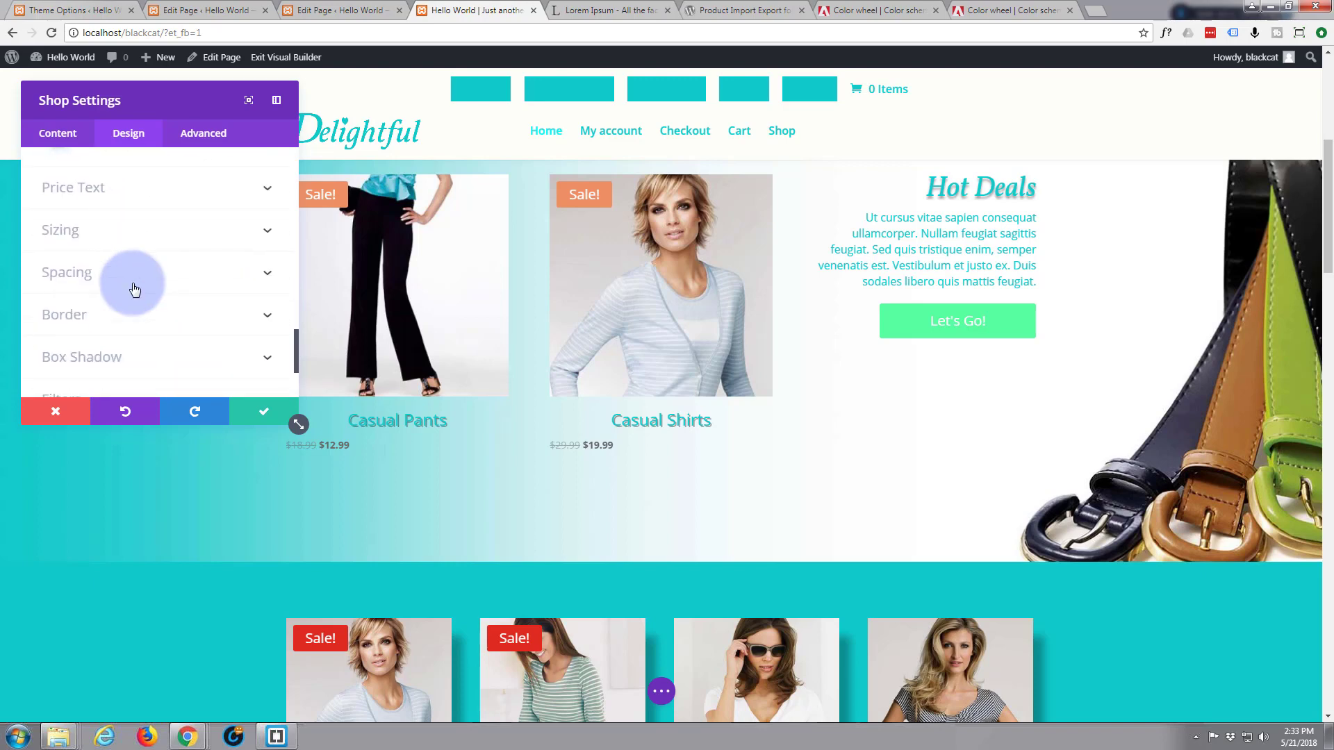
scroll(134, 289, "down", 1)
scroll(134, 289, "down", 1)
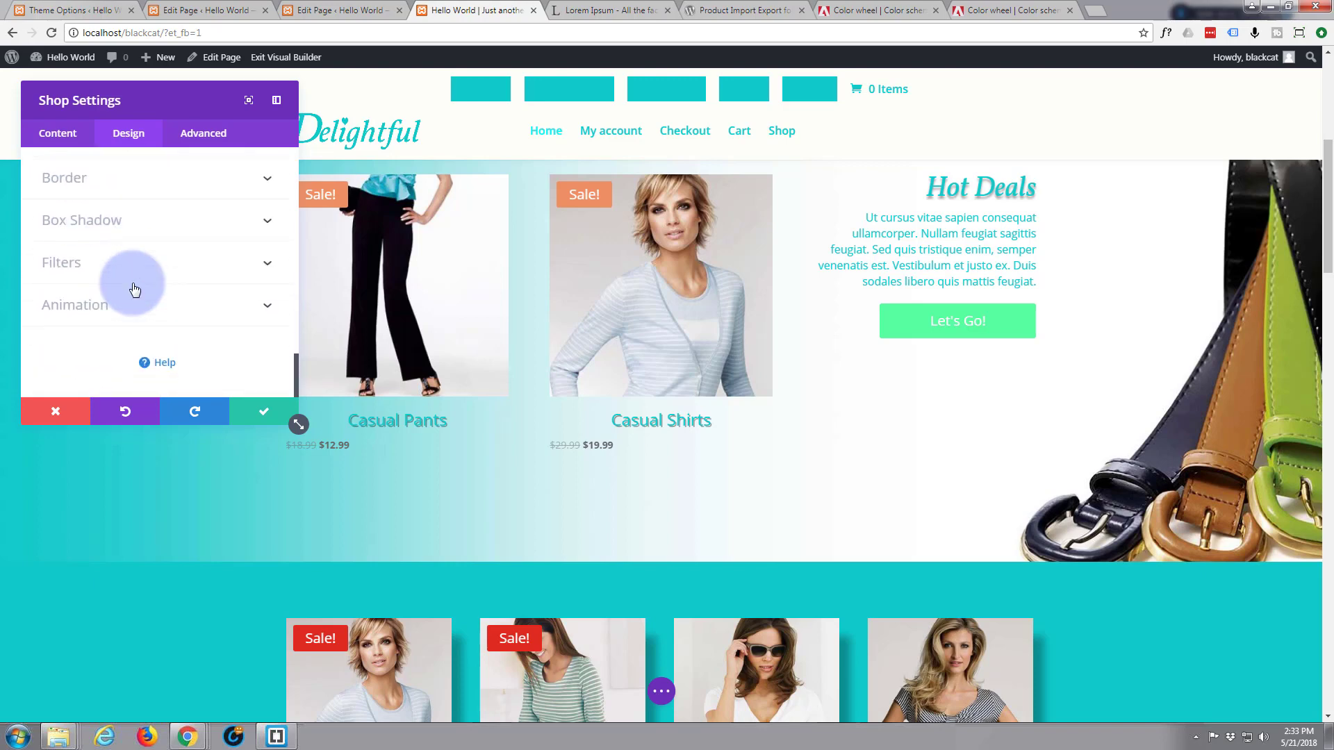
scroll(134, 289, "up", 1)
scroll(143, 295, "up", 1)
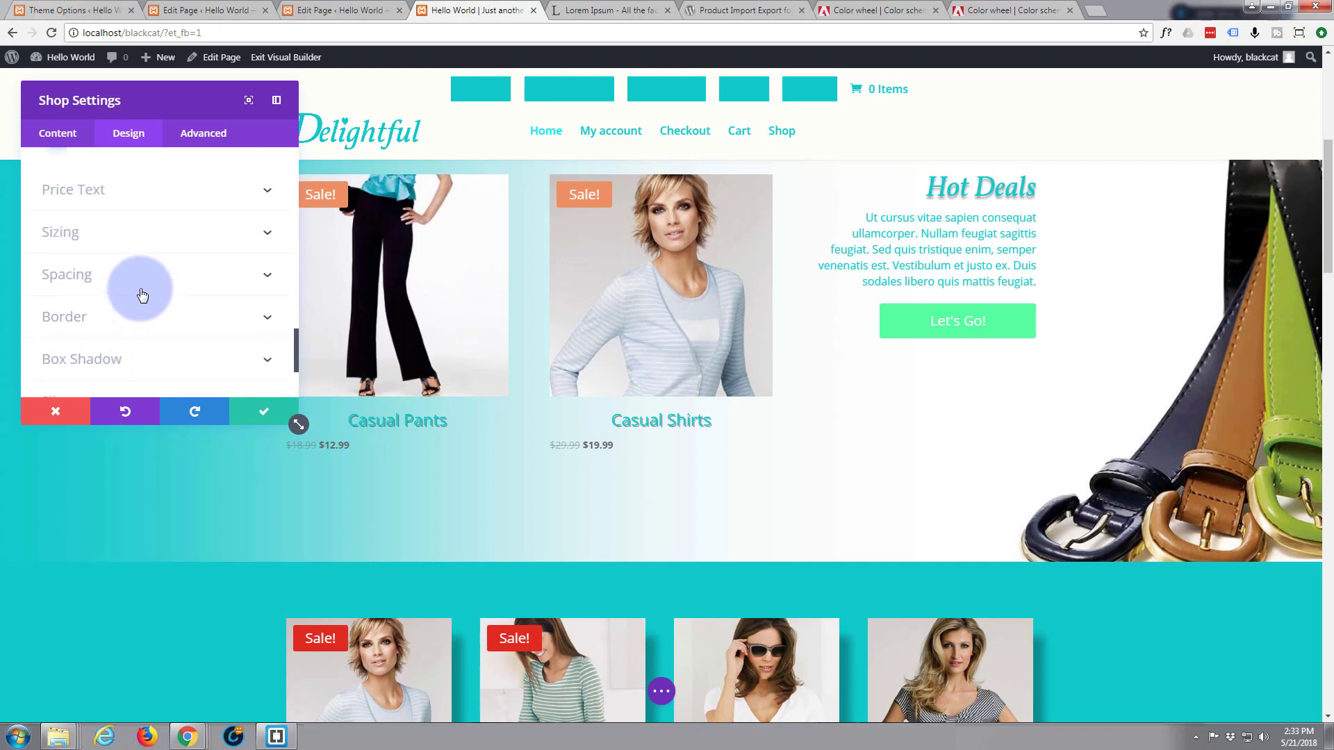
left_click(263, 191)
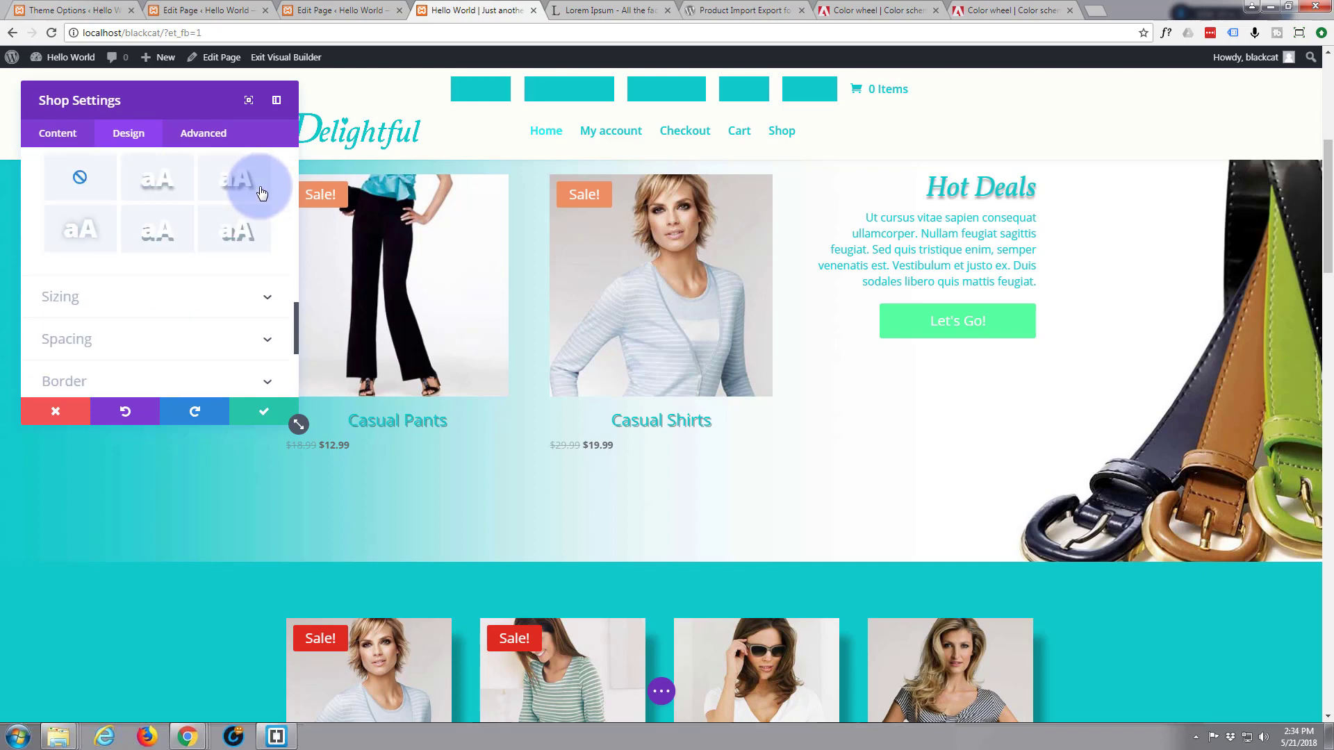
scroll(185, 254, "down", 2)
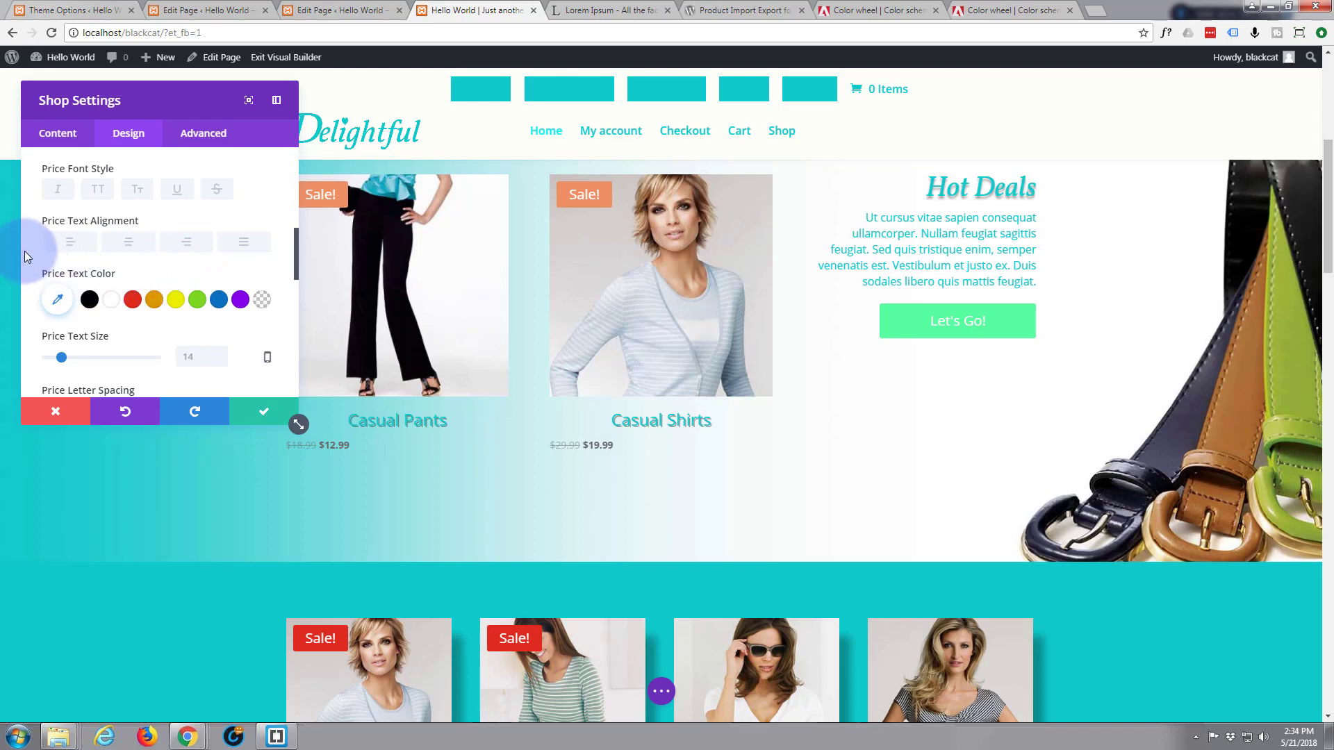
Set the product prices to teal #10caca at 16px
left_click(59, 300)
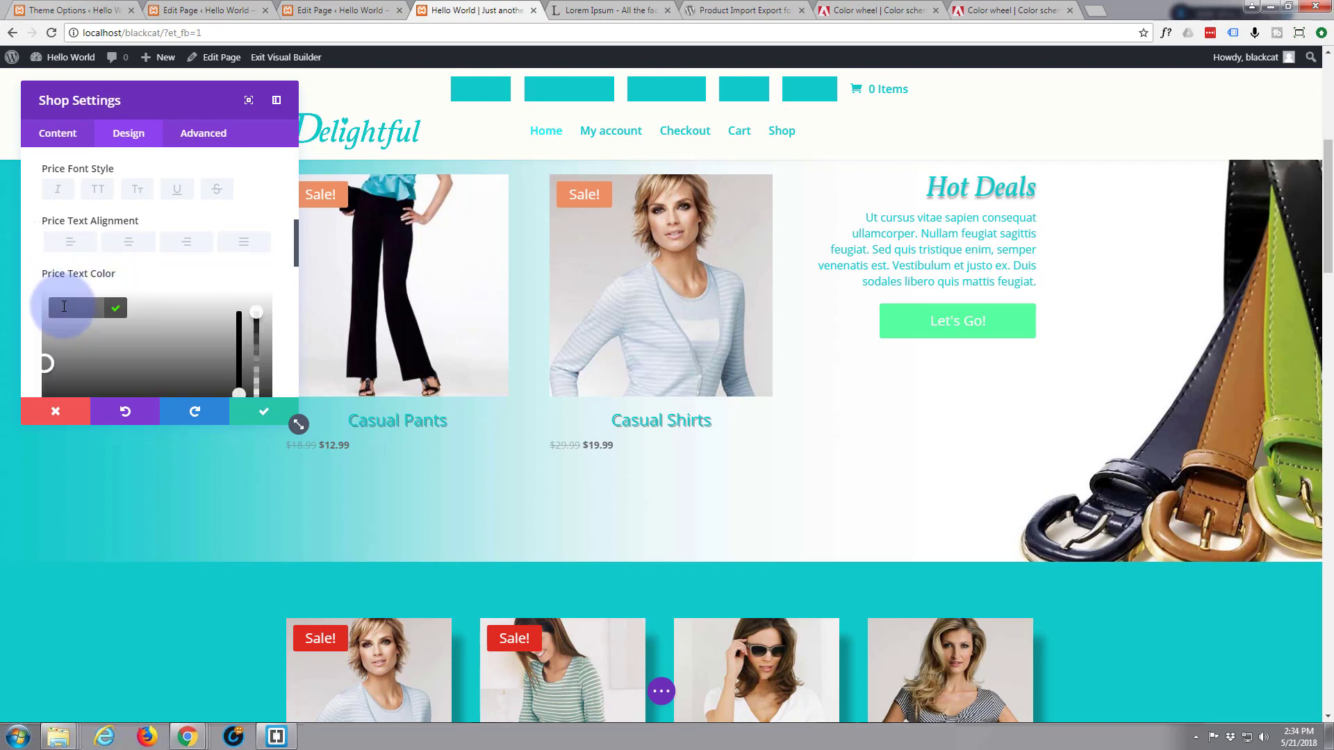
type("#10caca")
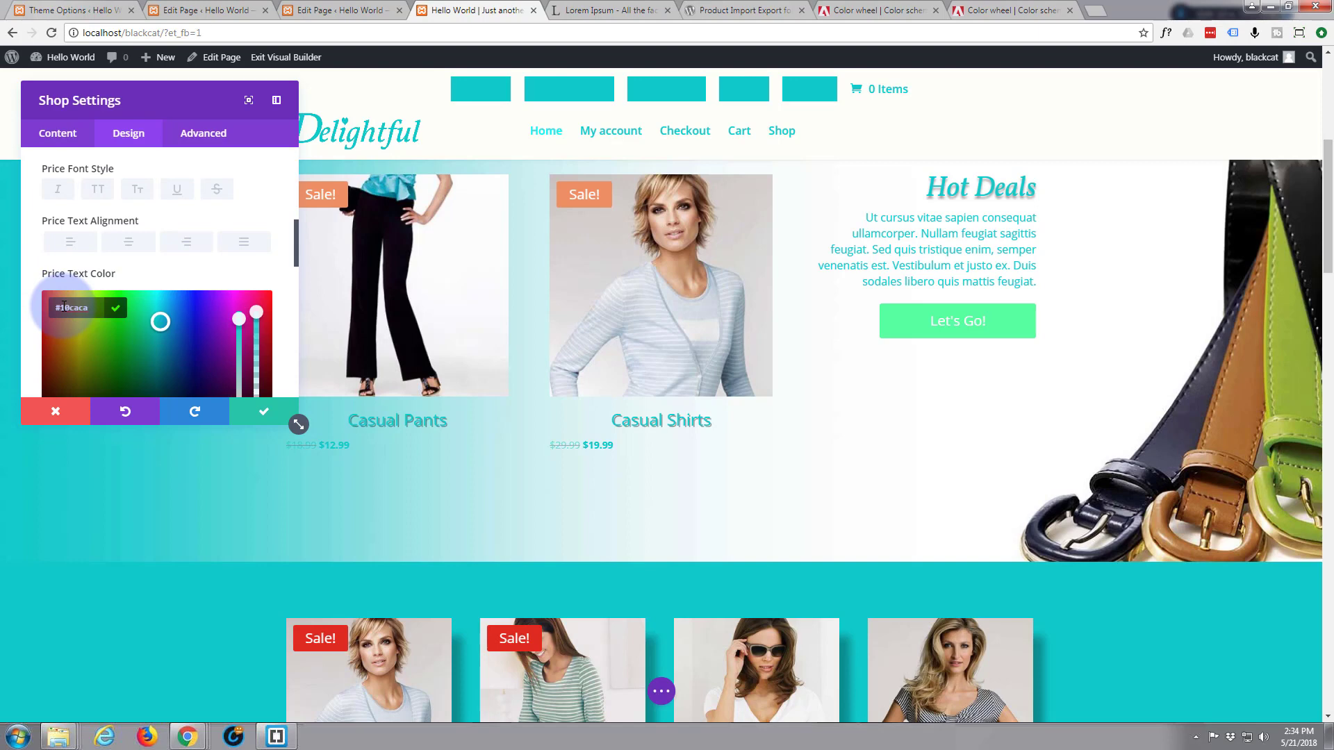
left_click(175, 277)
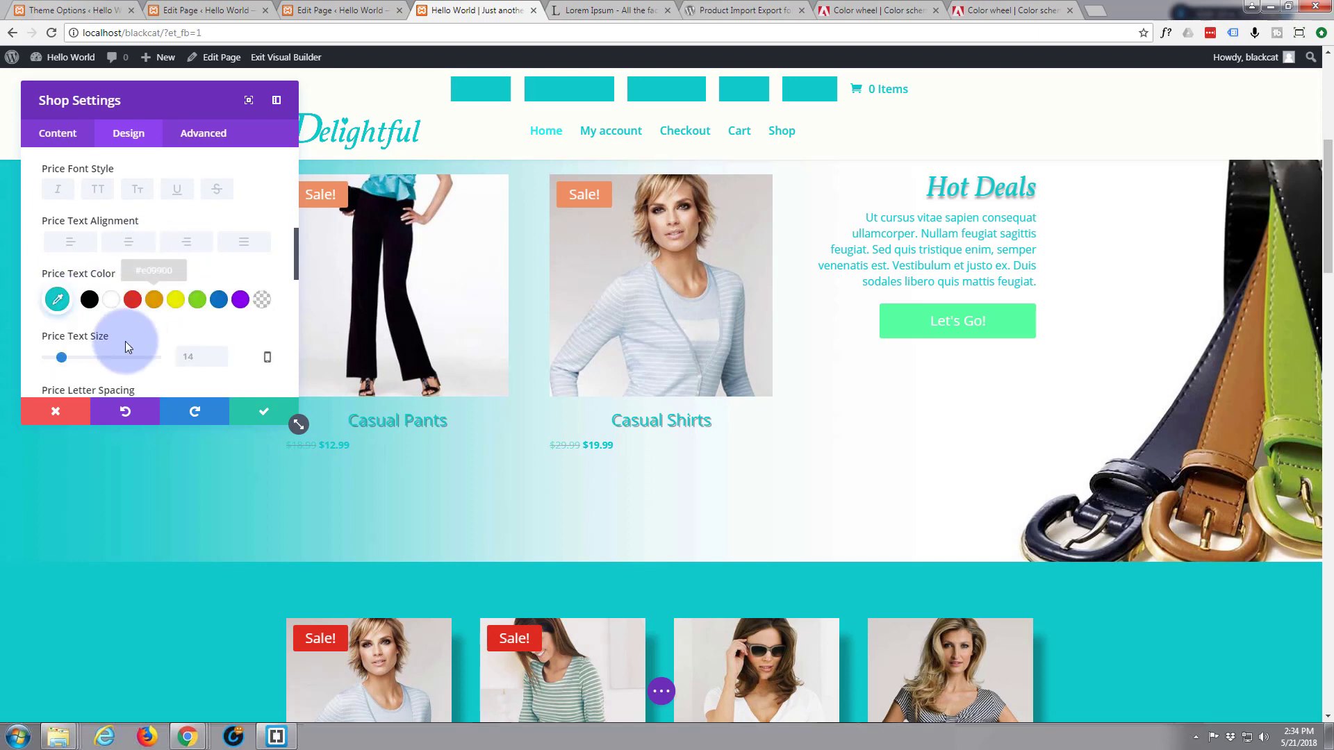
scroll(114, 332, "down", 1)
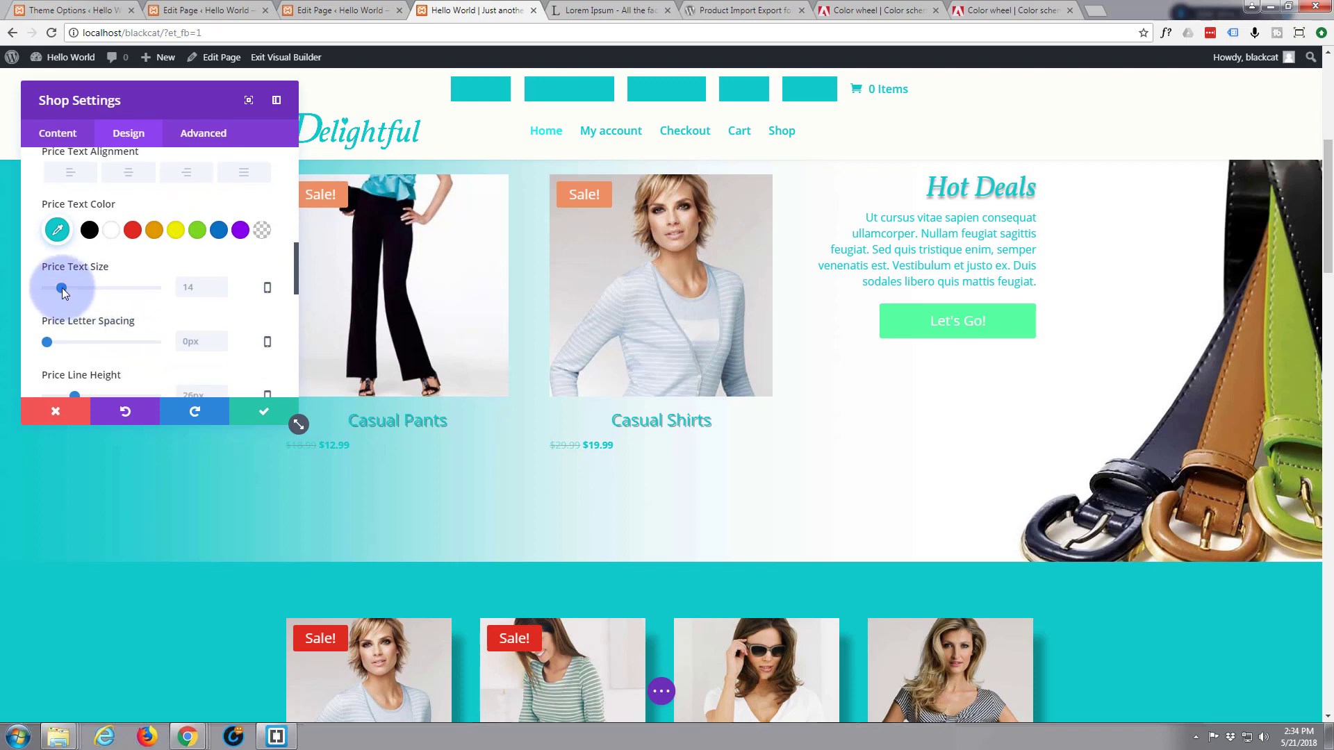
left_click_drag(61, 288, 64, 288)
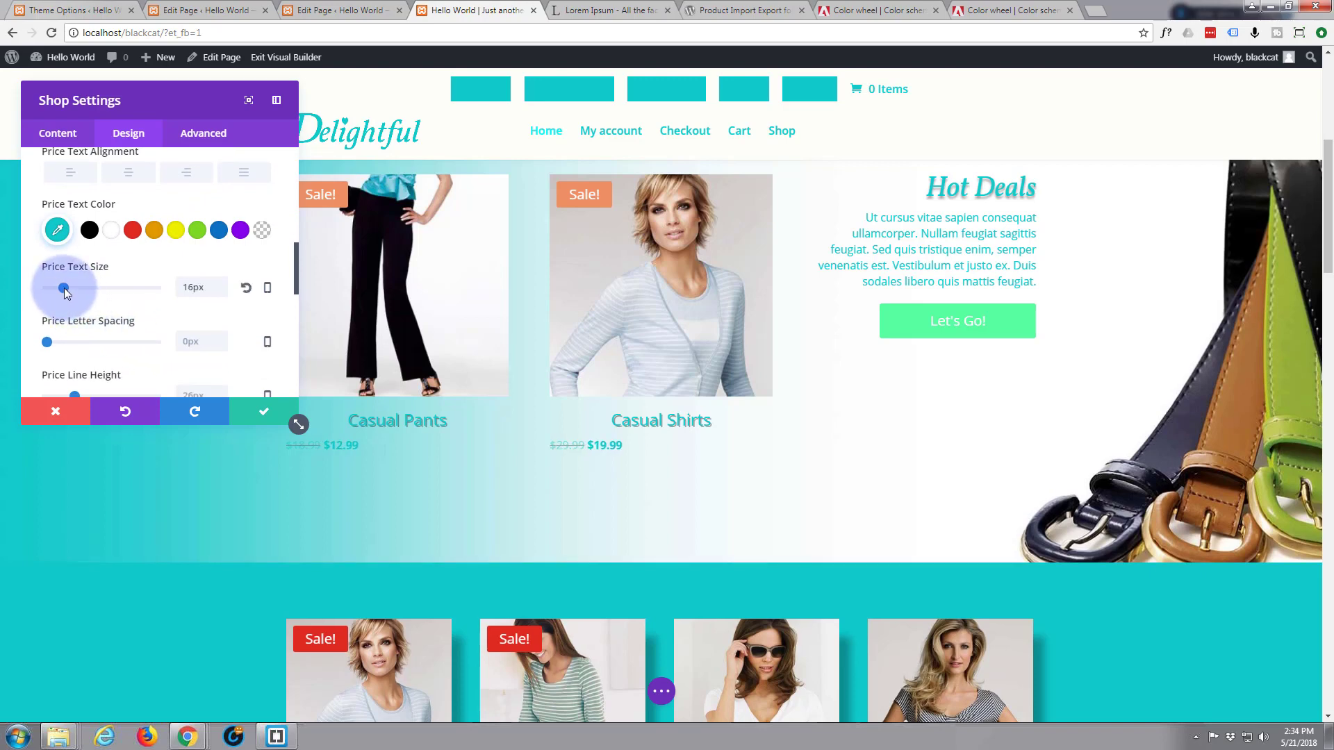
Give the product prices the offset drop text shadow preset
scroll(81, 323, "down", 1)
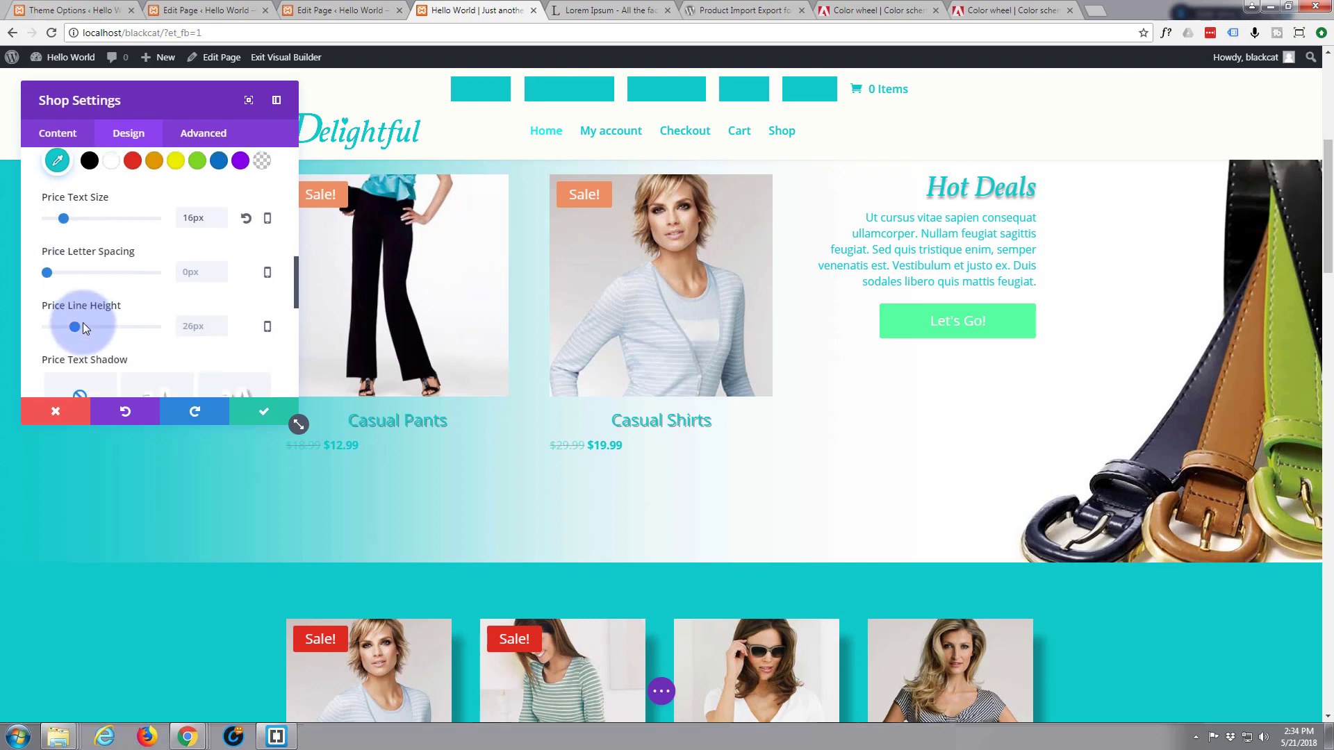
scroll(102, 305, "down", 1)
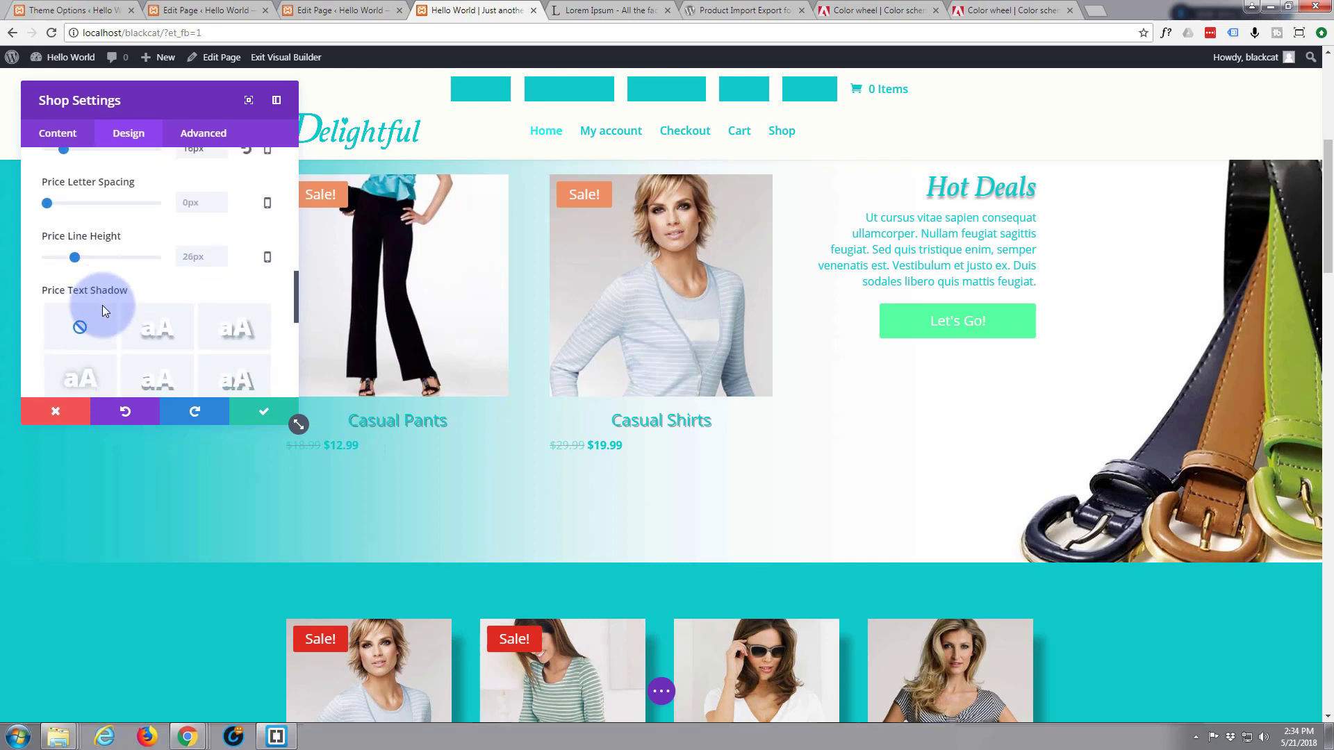
scroll(159, 283, "down", 1)
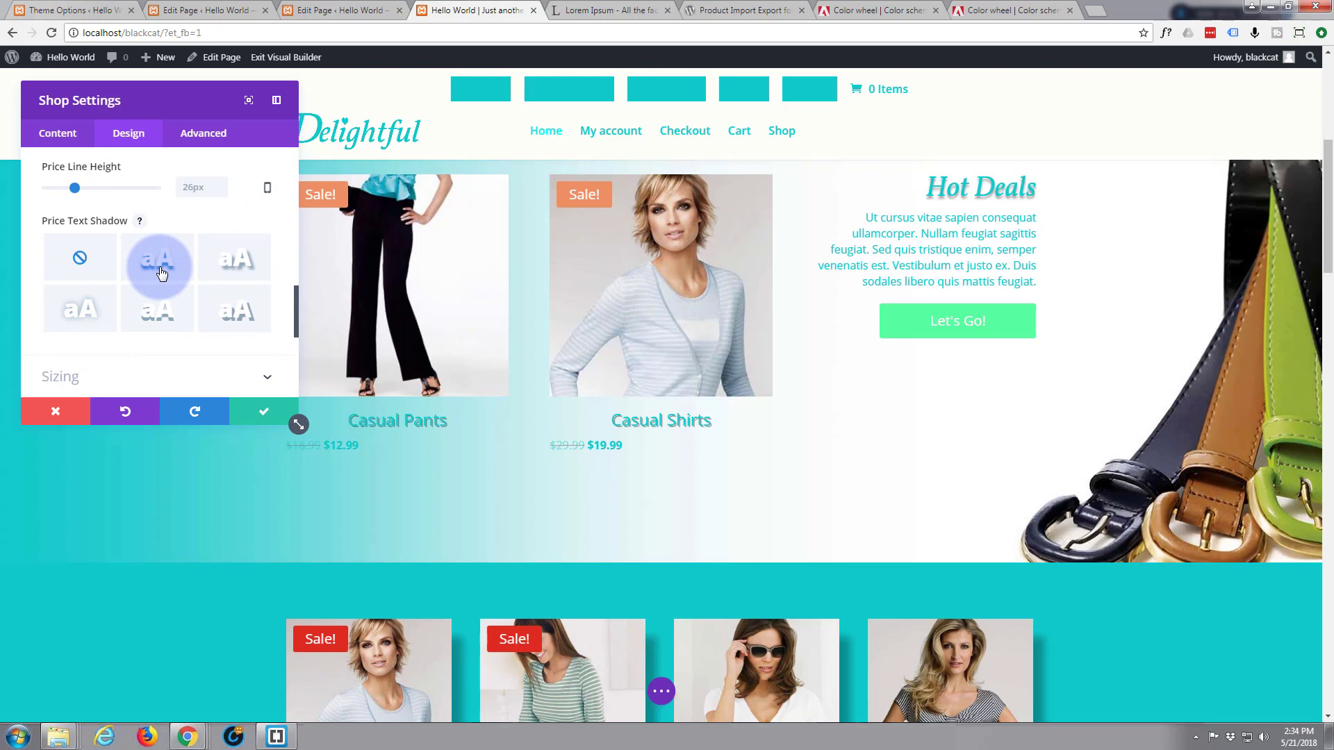
left_click(161, 273)
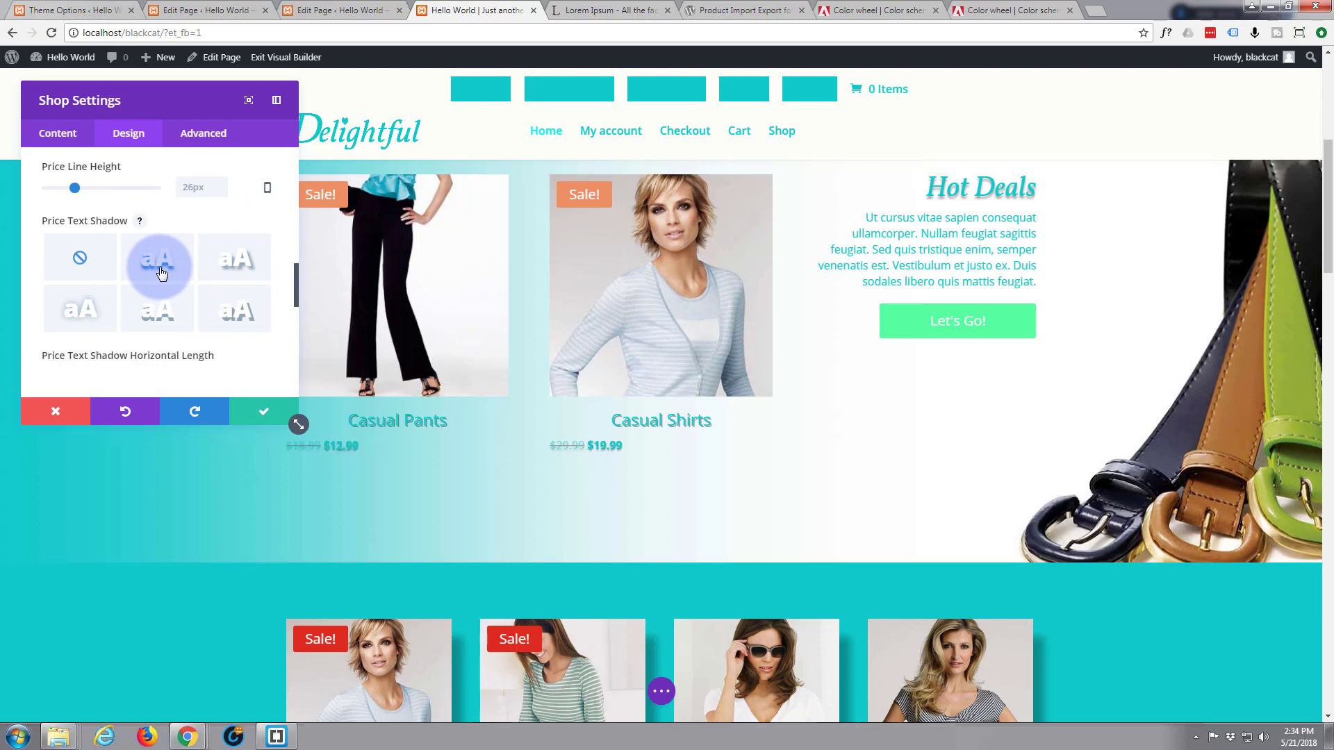
left_click(237, 318)
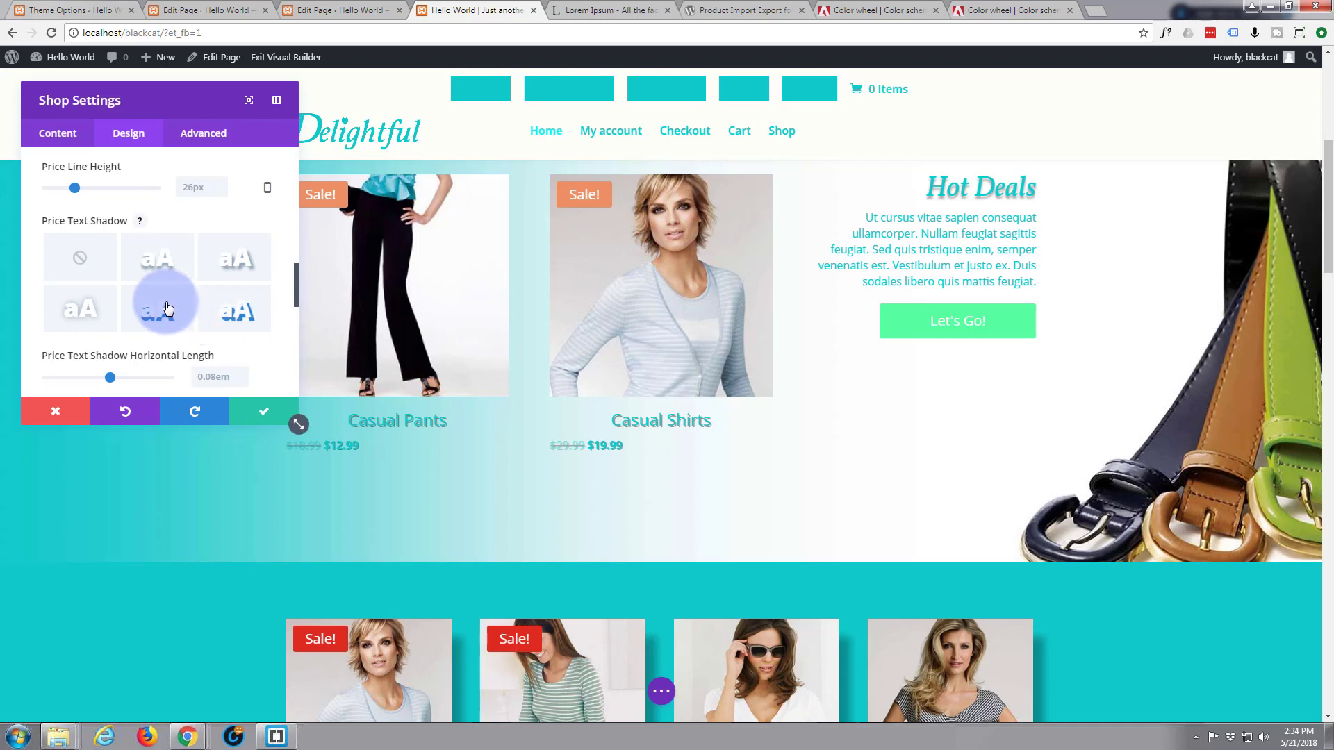
scroll(156, 306, "up", 5)
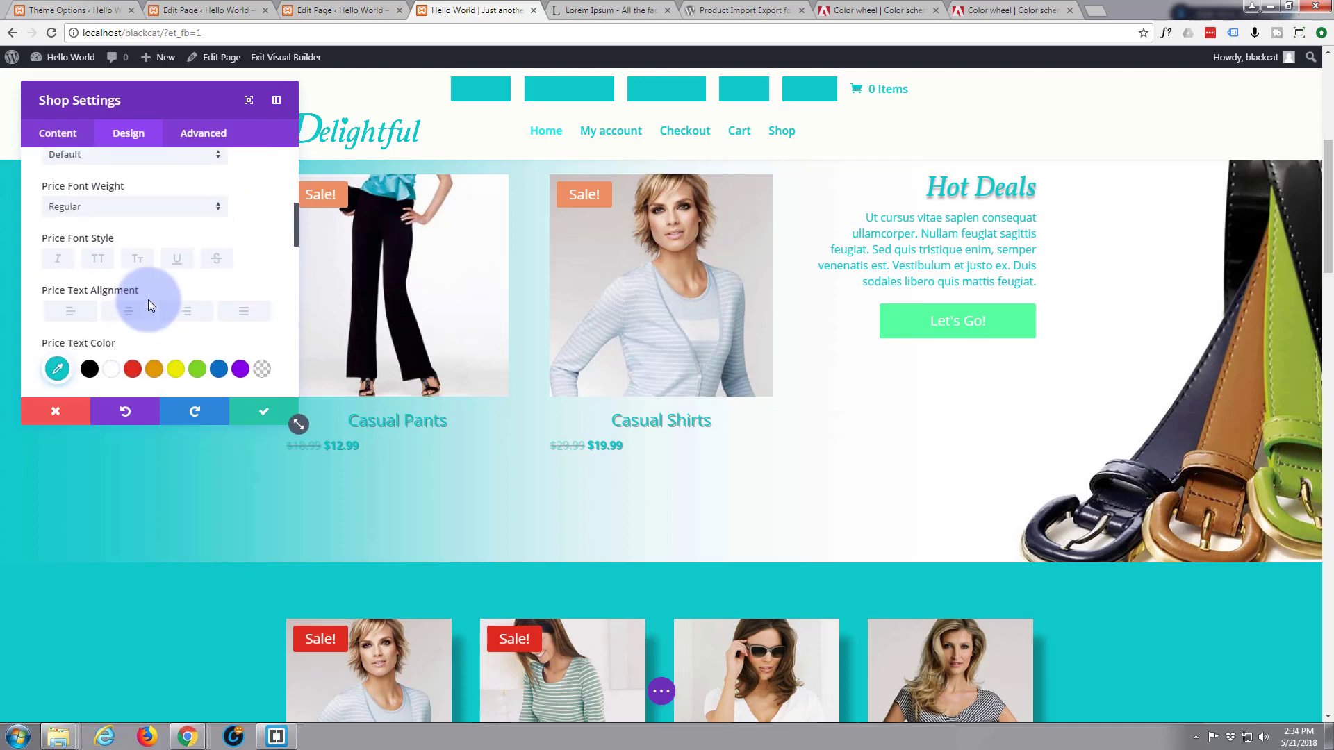
scroll(148, 299, "up", 4)
scroll(148, 298, "down", 1)
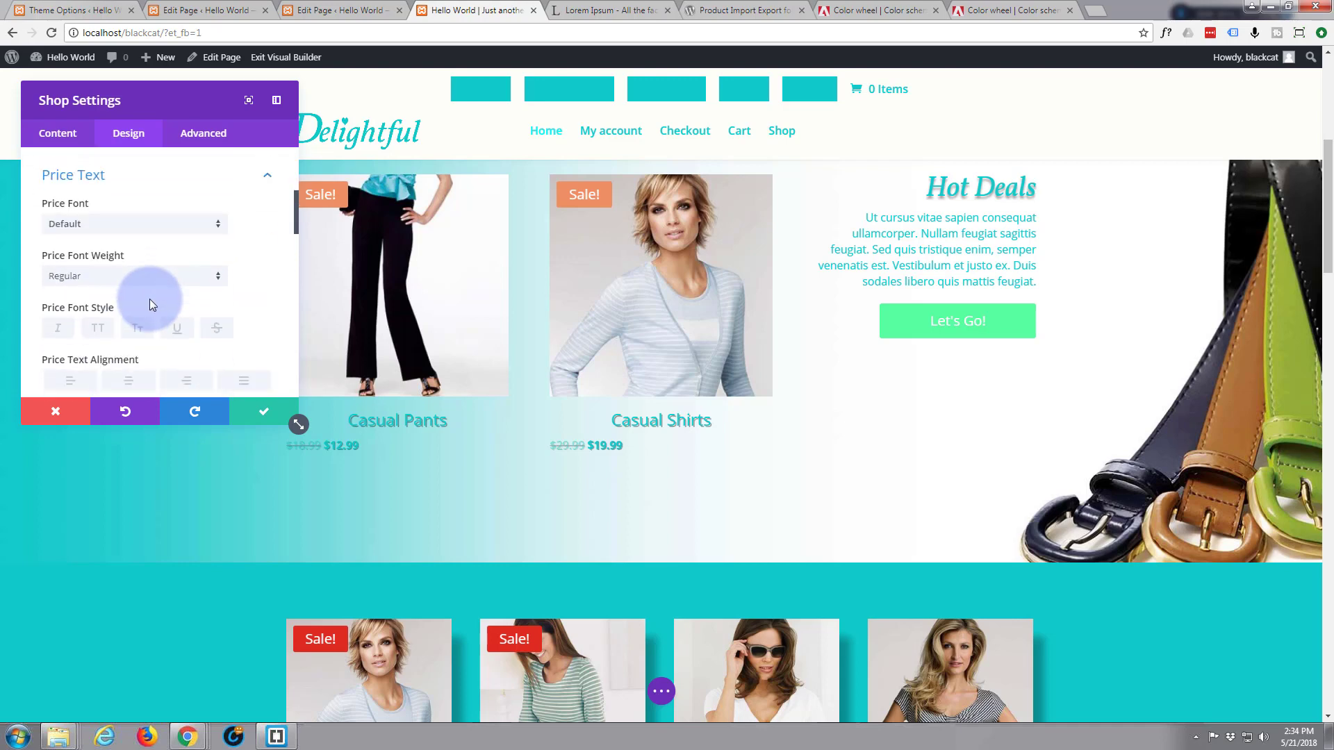
scroll(149, 299, "down", 2)
left_click(130, 242)
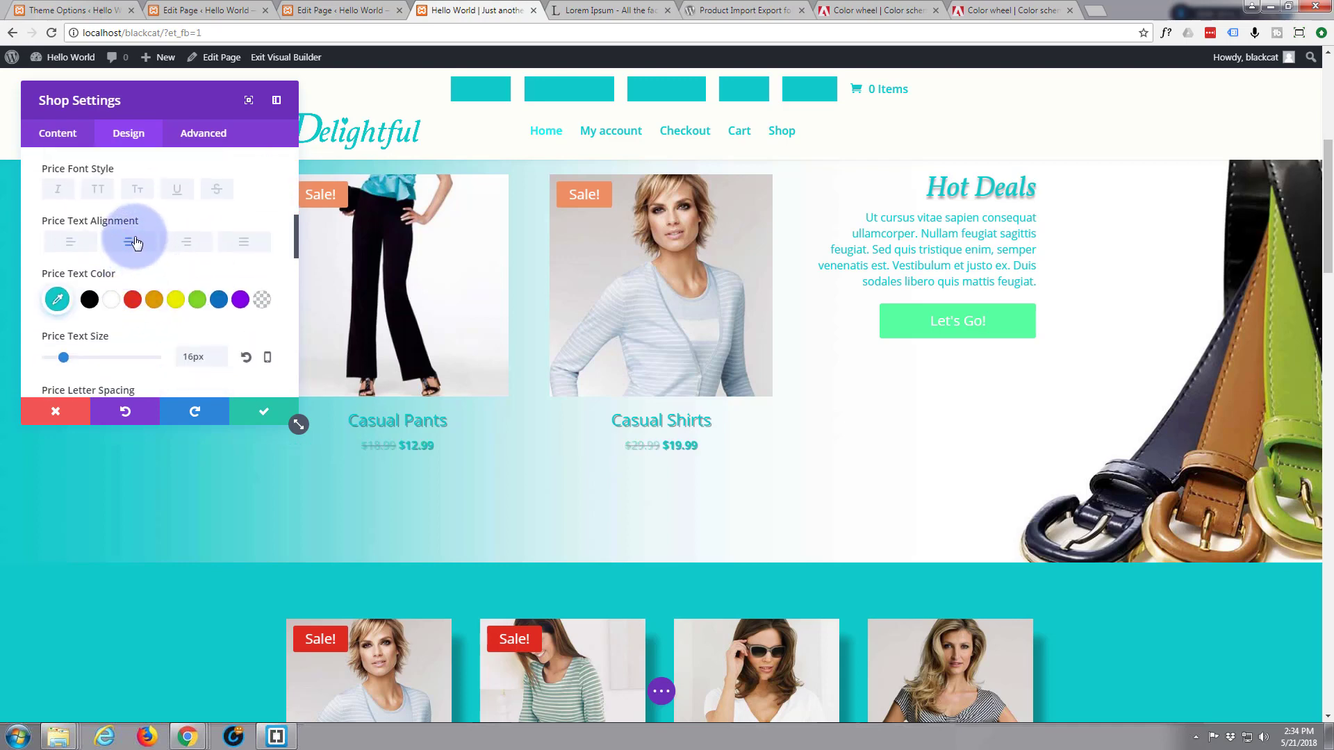
left_click(242, 303)
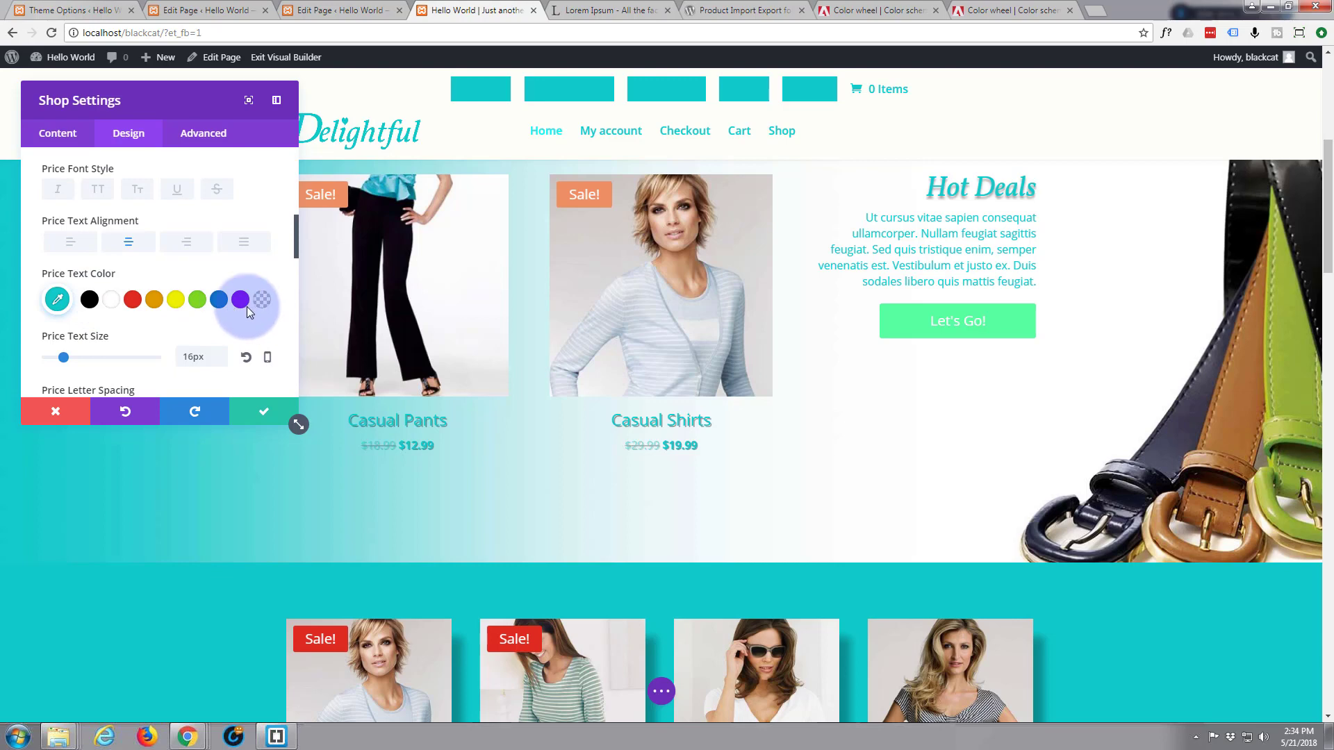
scroll(210, 324, "up", 2)
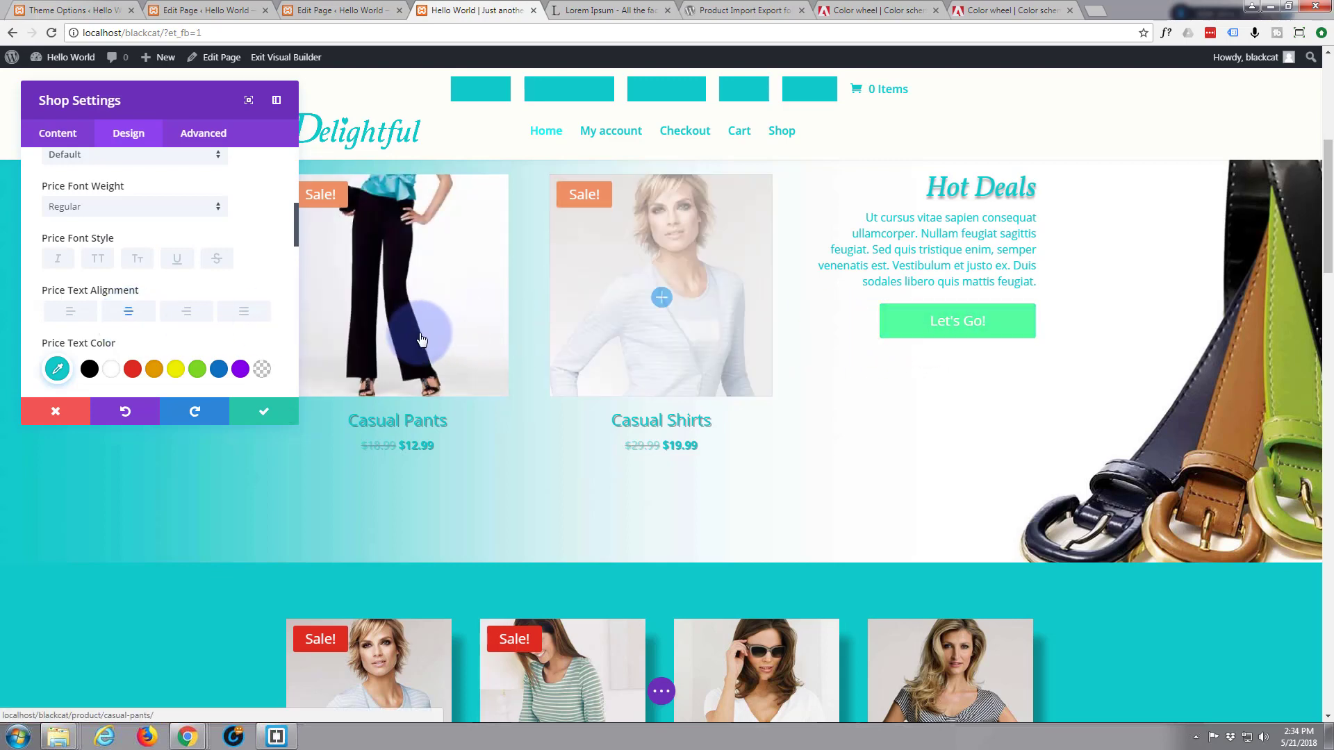
scroll(214, 376, "up", 1)
scroll(212, 368, "up", 3)
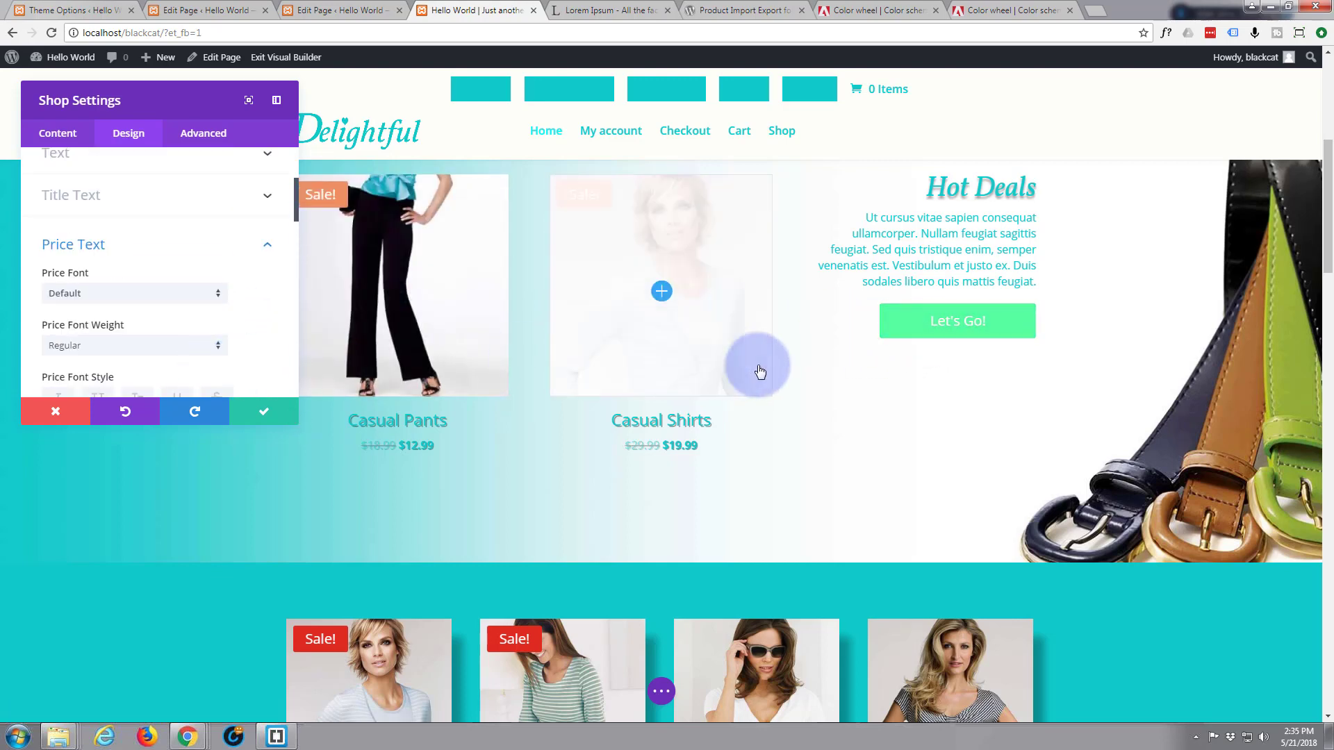
scroll(764, 369, "up", 3)
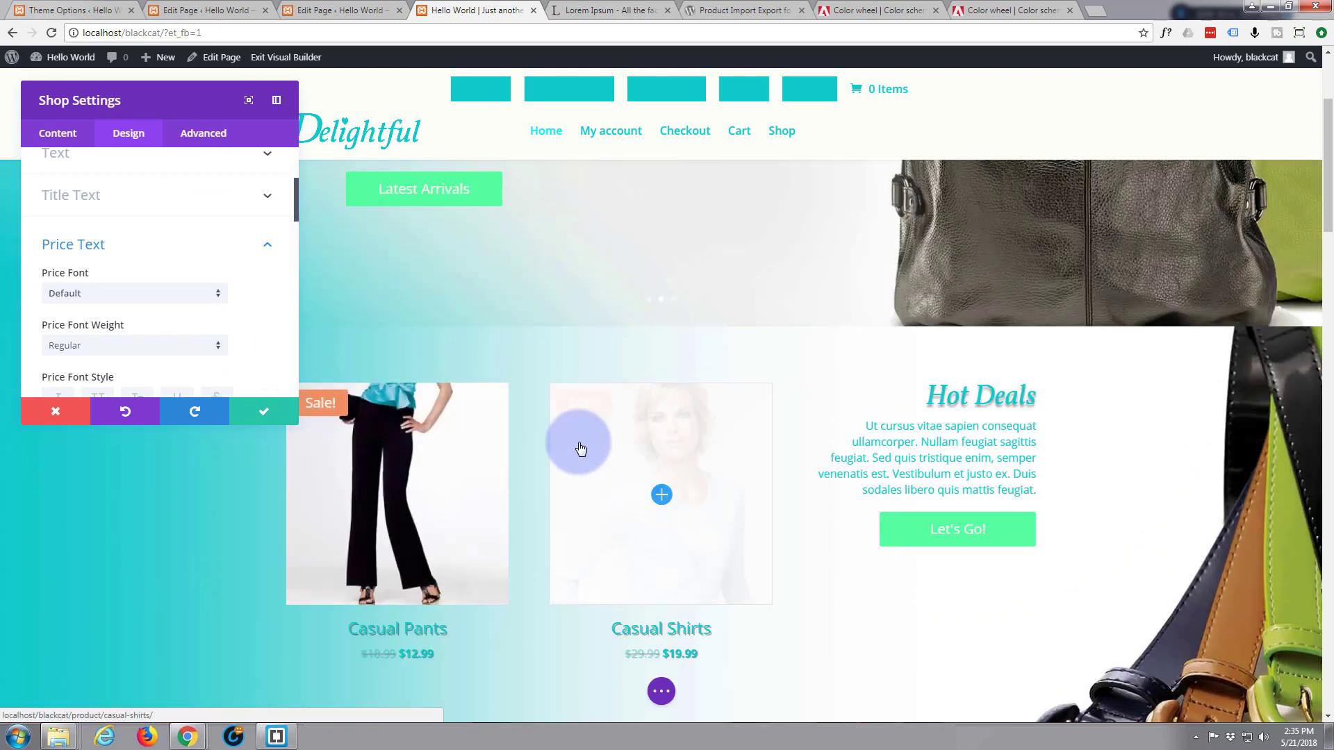
scroll(134, 264, "down", 8)
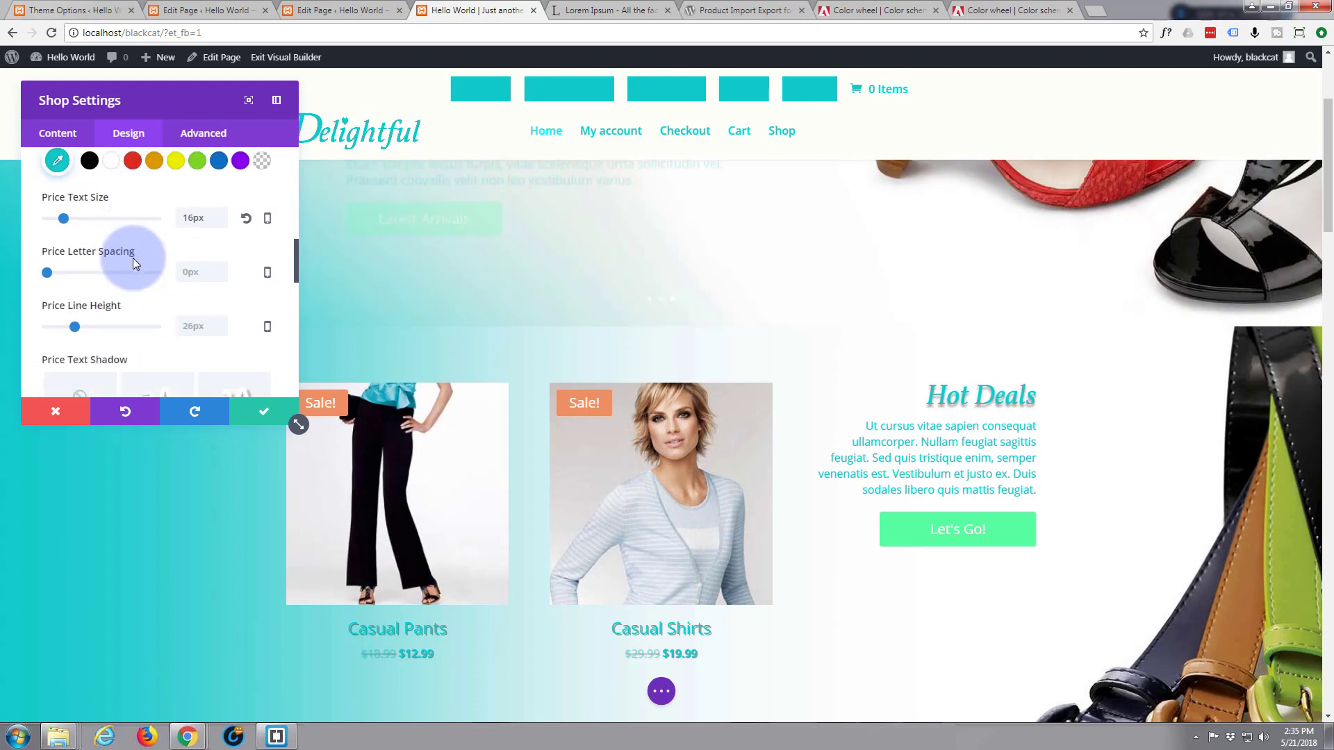
scroll(134, 265, "down", 6)
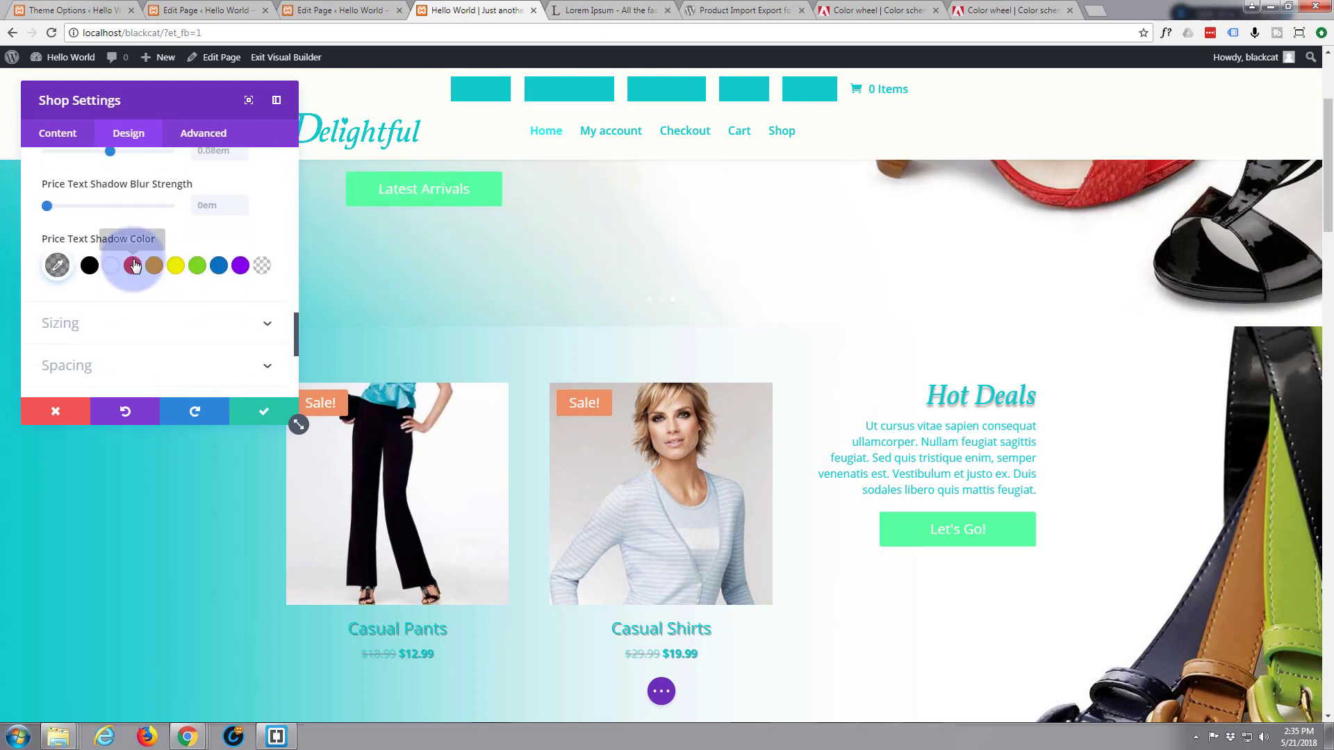
left_click(217, 244)
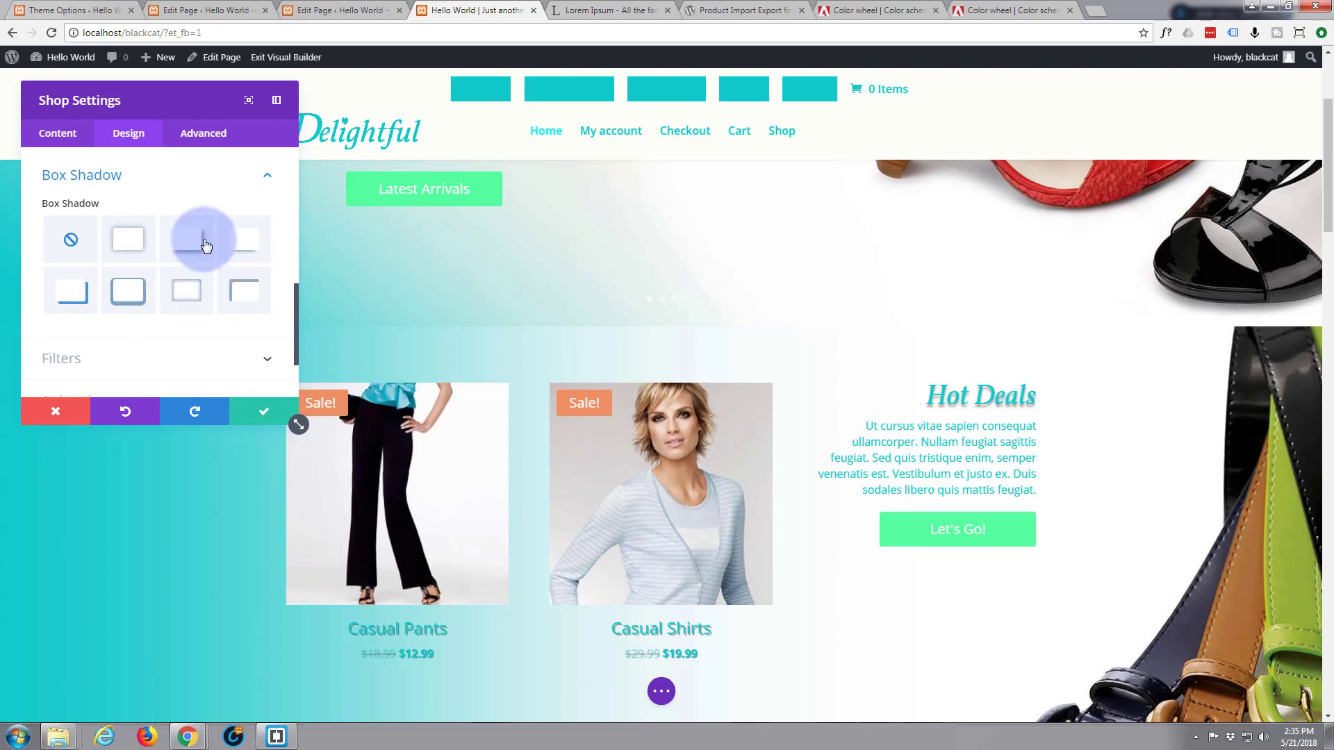
left_click(247, 244)
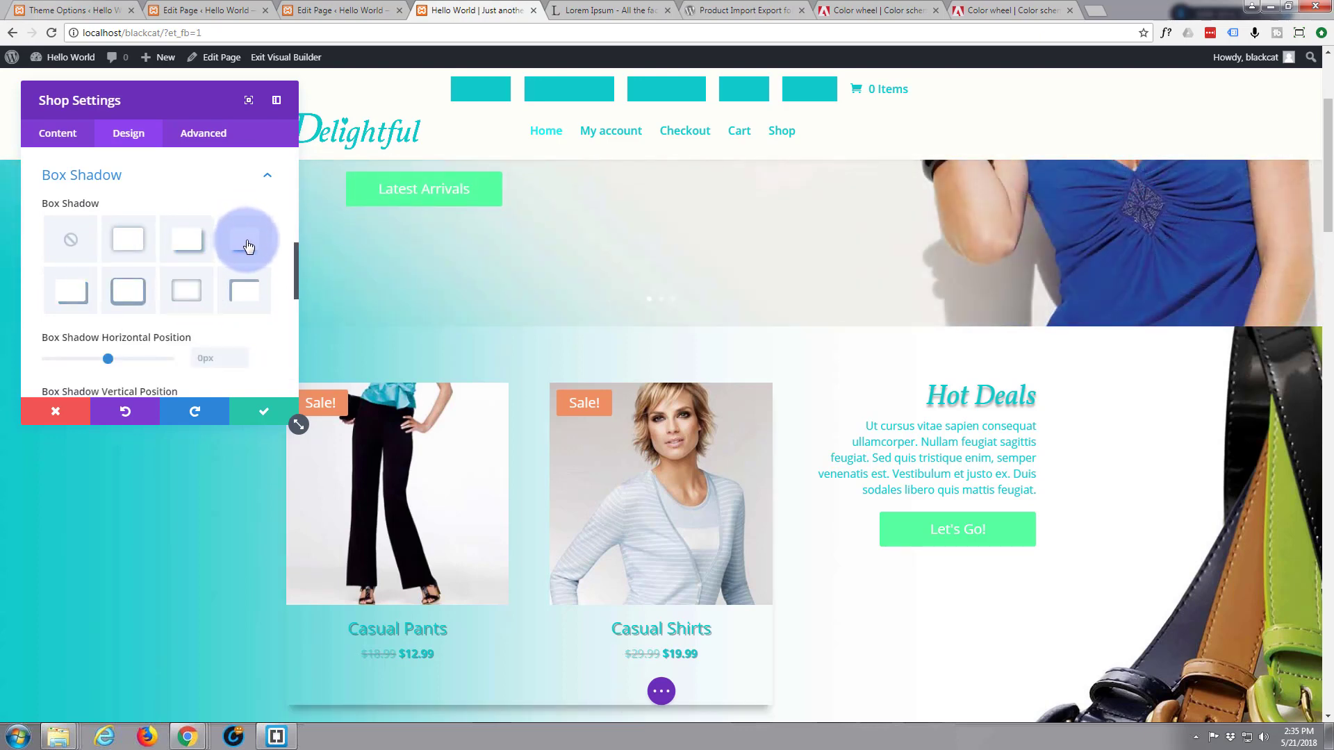
left_click(70, 240)
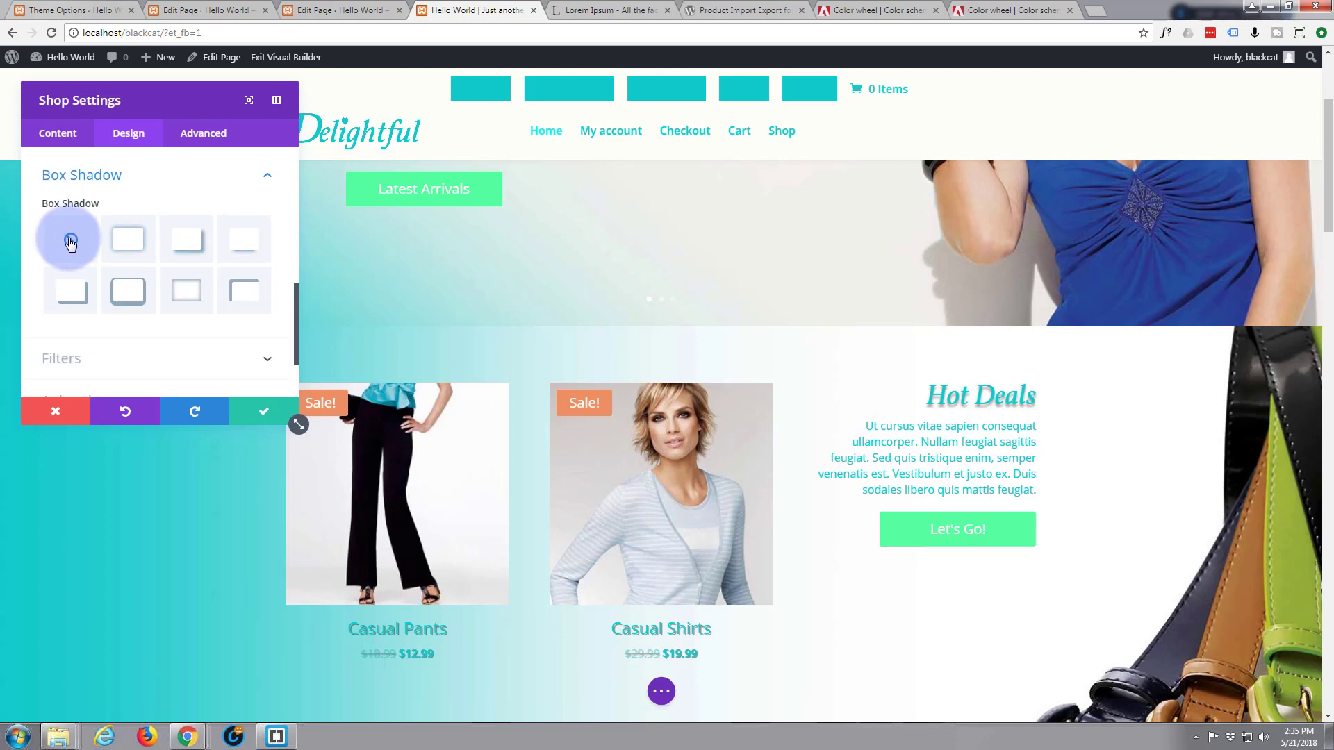
scroll(67, 275, "up", 1)
scroll(67, 275, "down", 3)
left_click(76, 277)
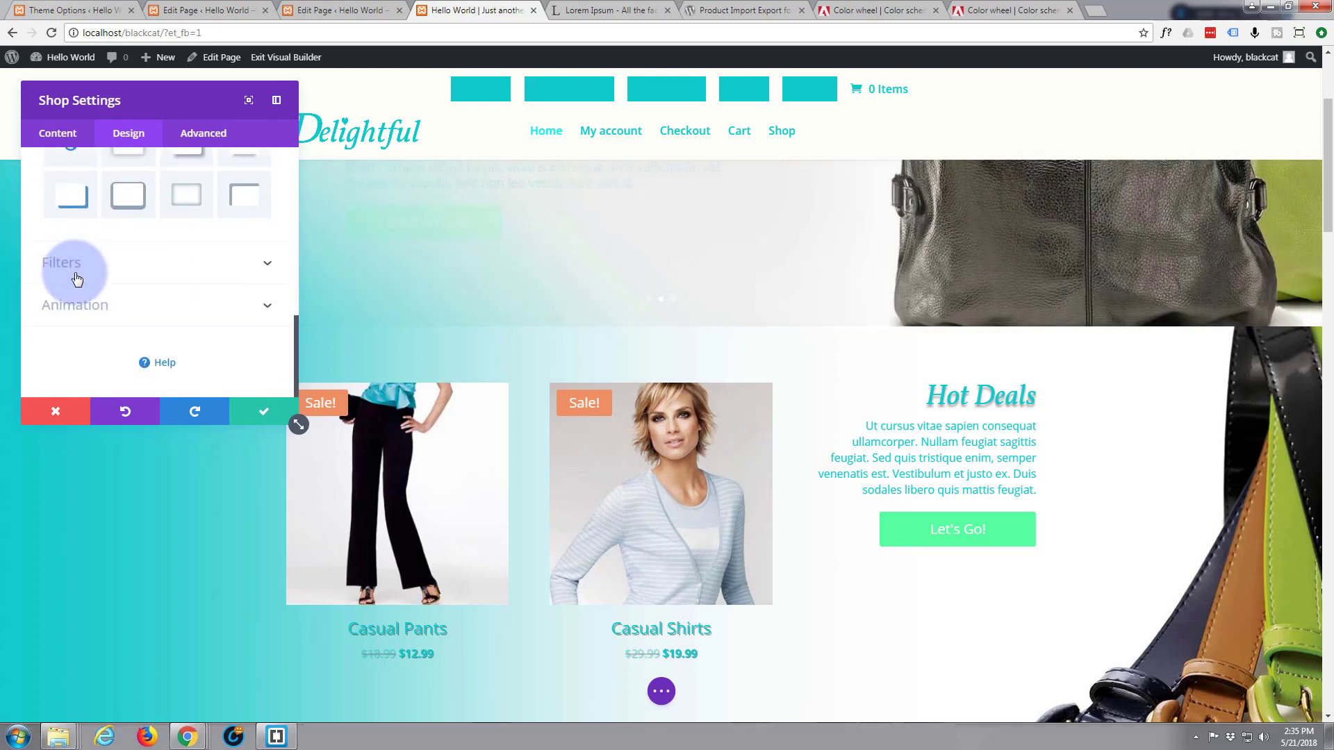
scroll(76, 278, "up", 8)
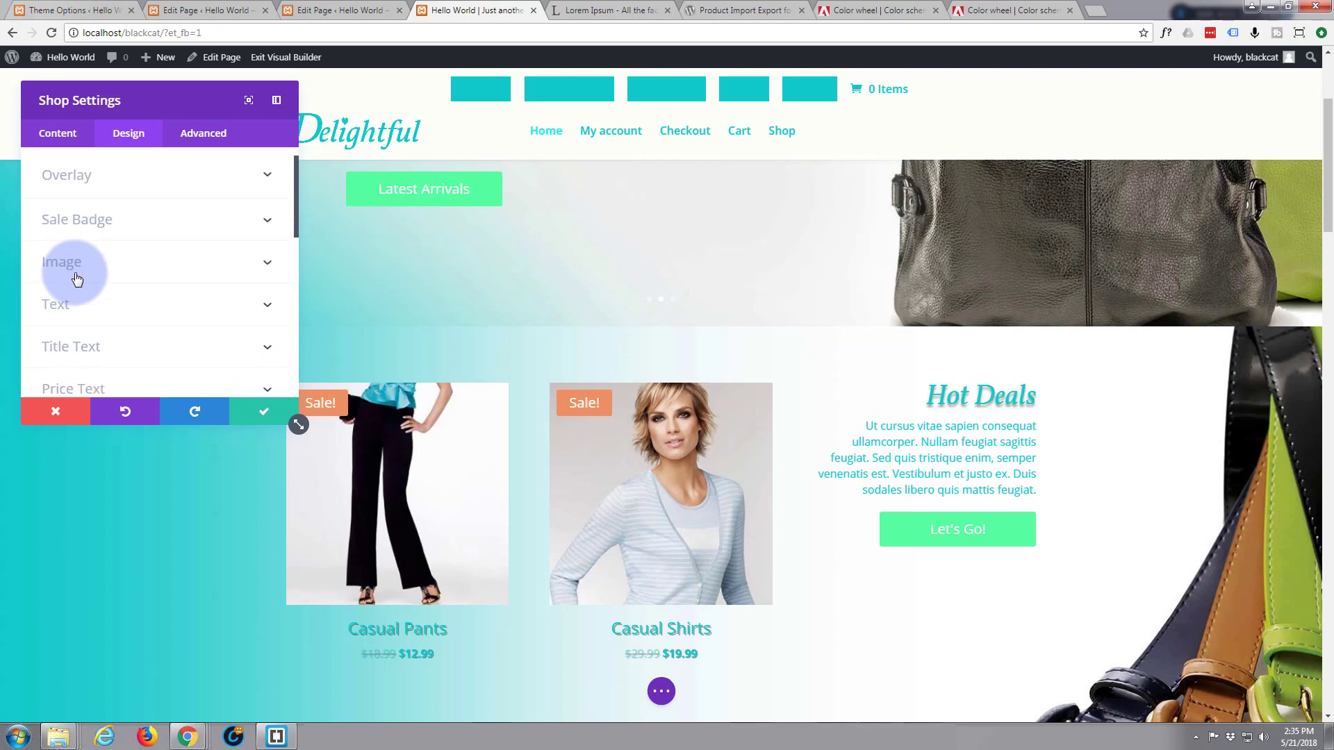
Set a white hover icon and a #10caca hover overlay colour for products
scroll(76, 278, "up", 1)
left_click(203, 205)
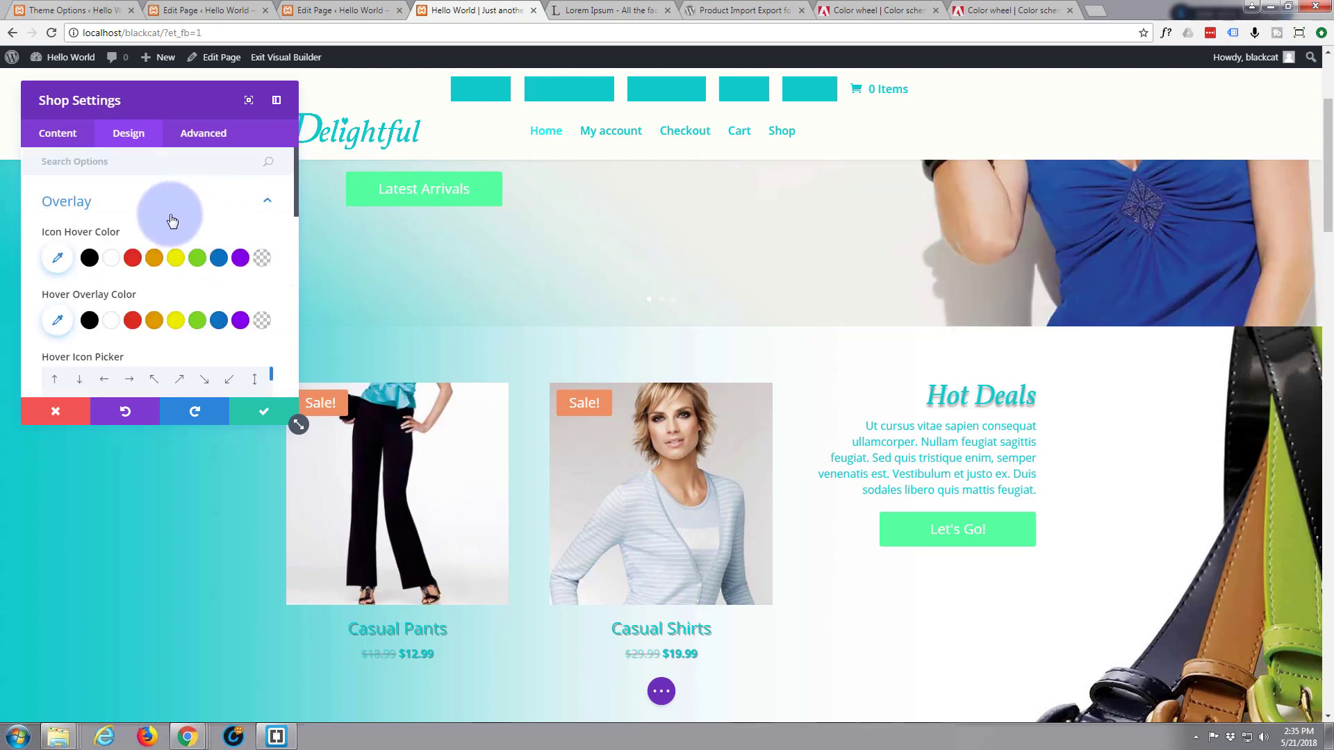
left_click(113, 259)
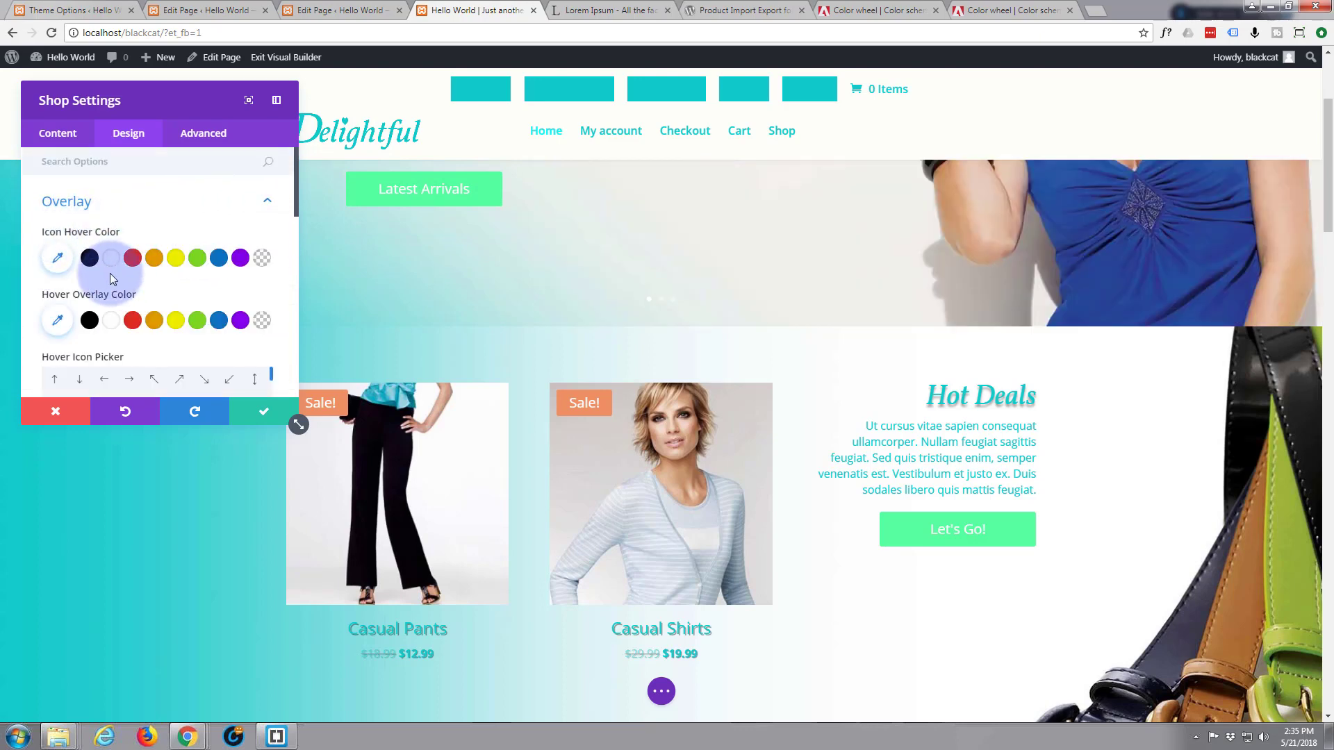
left_click(59, 322)
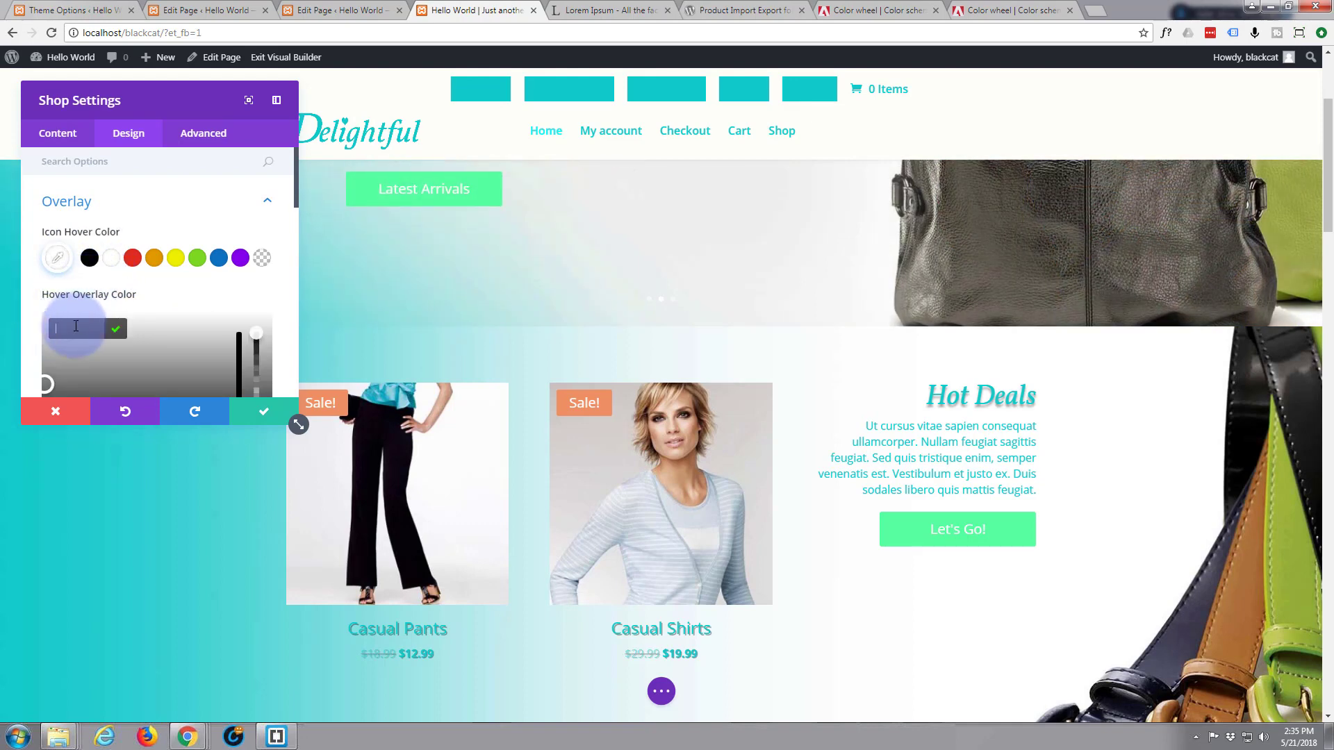
left_click(74, 321)
type("10caca")
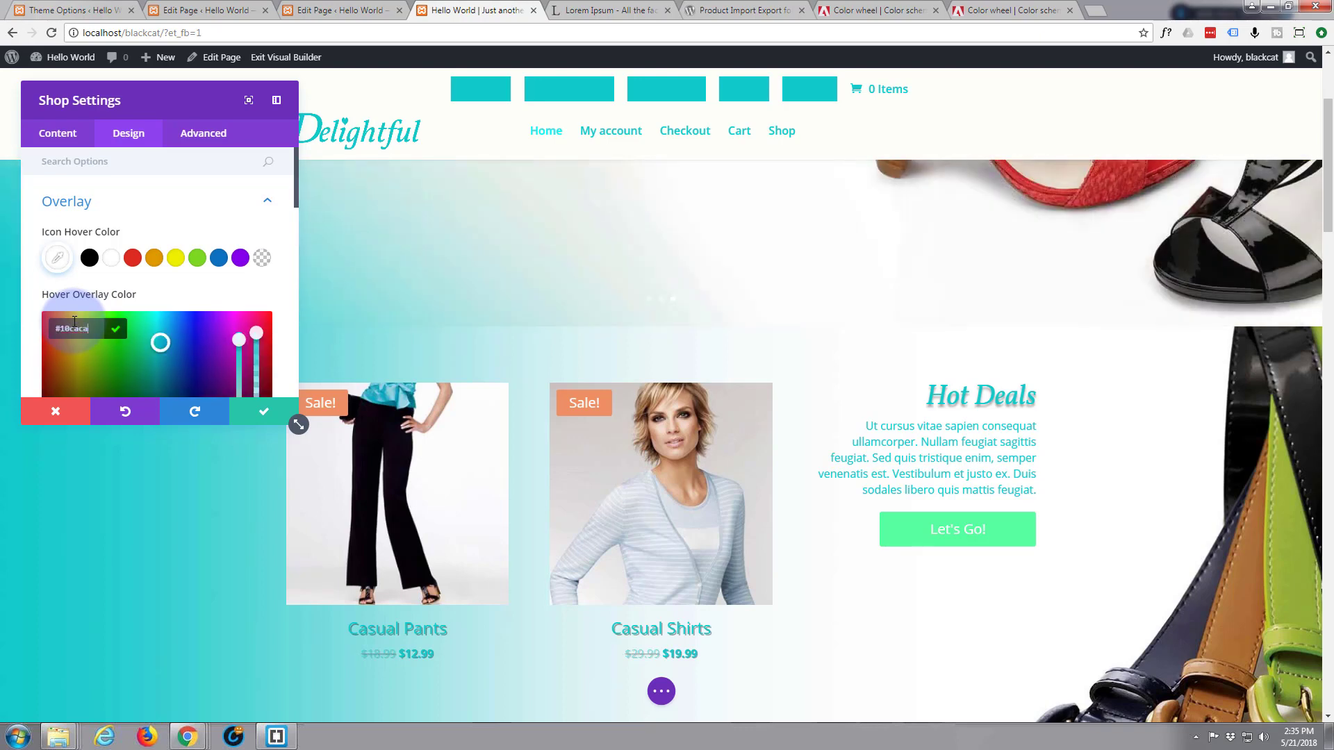
left_click(302, 355)
Lower the teal hover overlay's opacity to 0.45
left_click(257, 334)
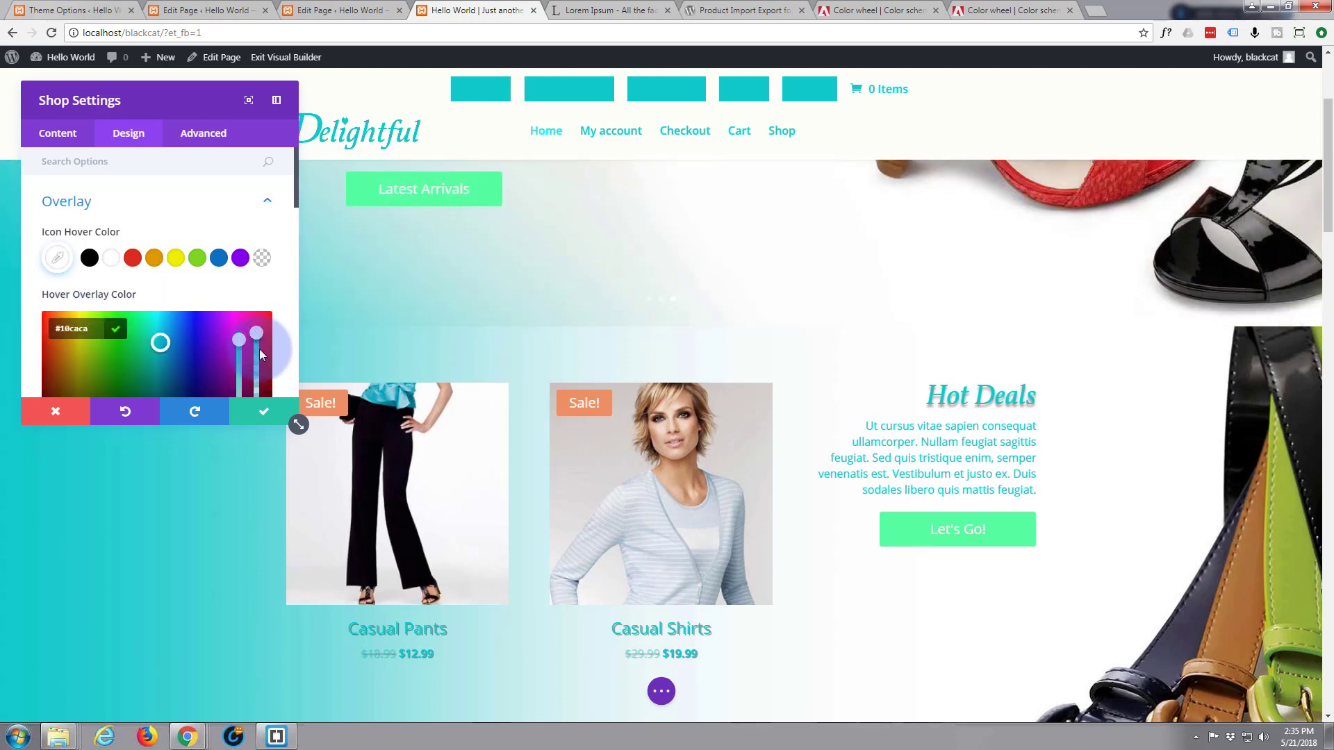
left_click_drag(260, 350, 253, 384)
mouse_move(369, 466)
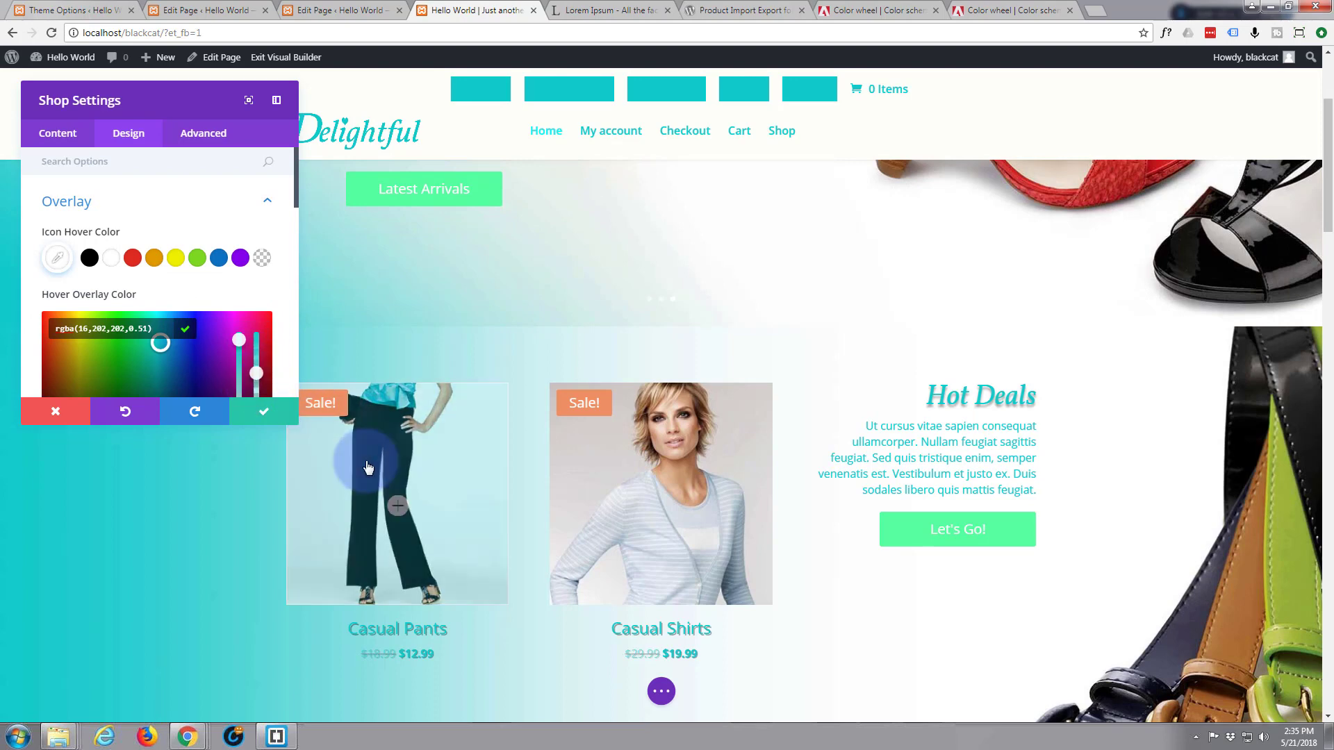
left_click(257, 374)
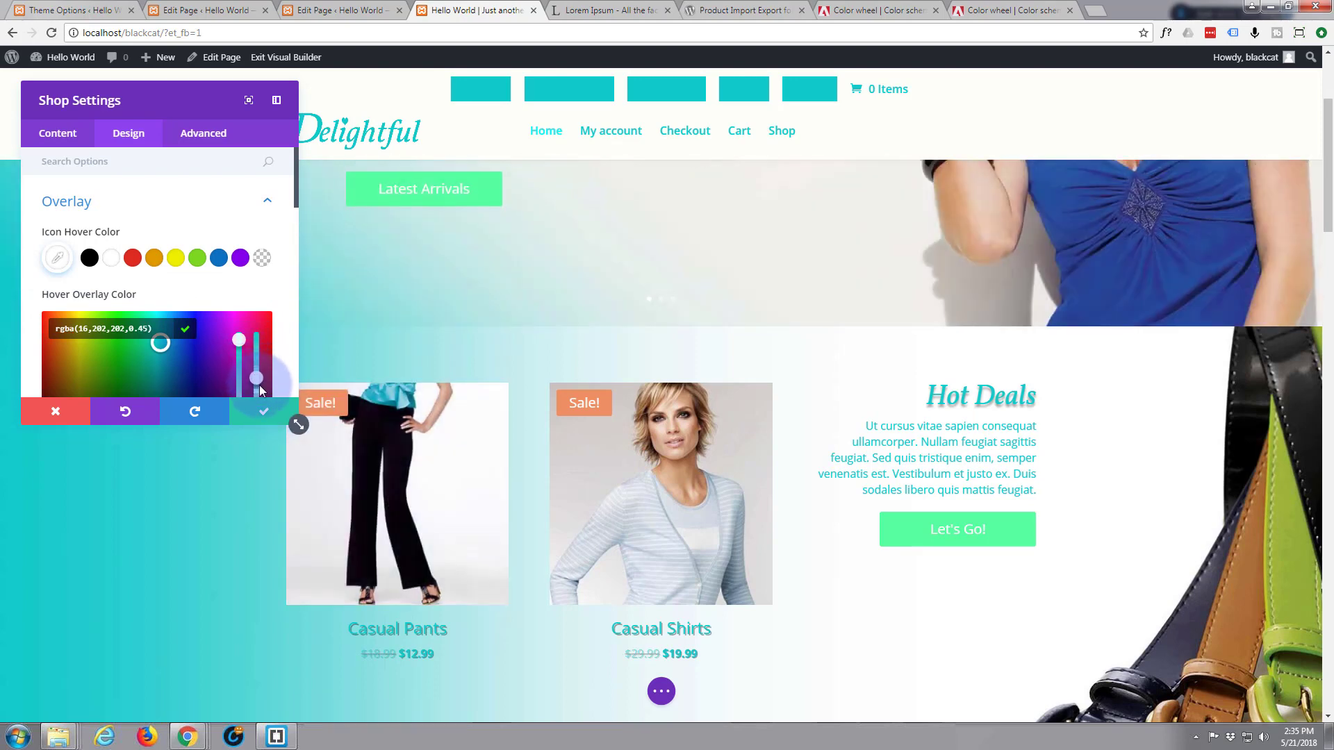
left_click_drag(257, 374, 257, 378)
mouse_move(374, 469)
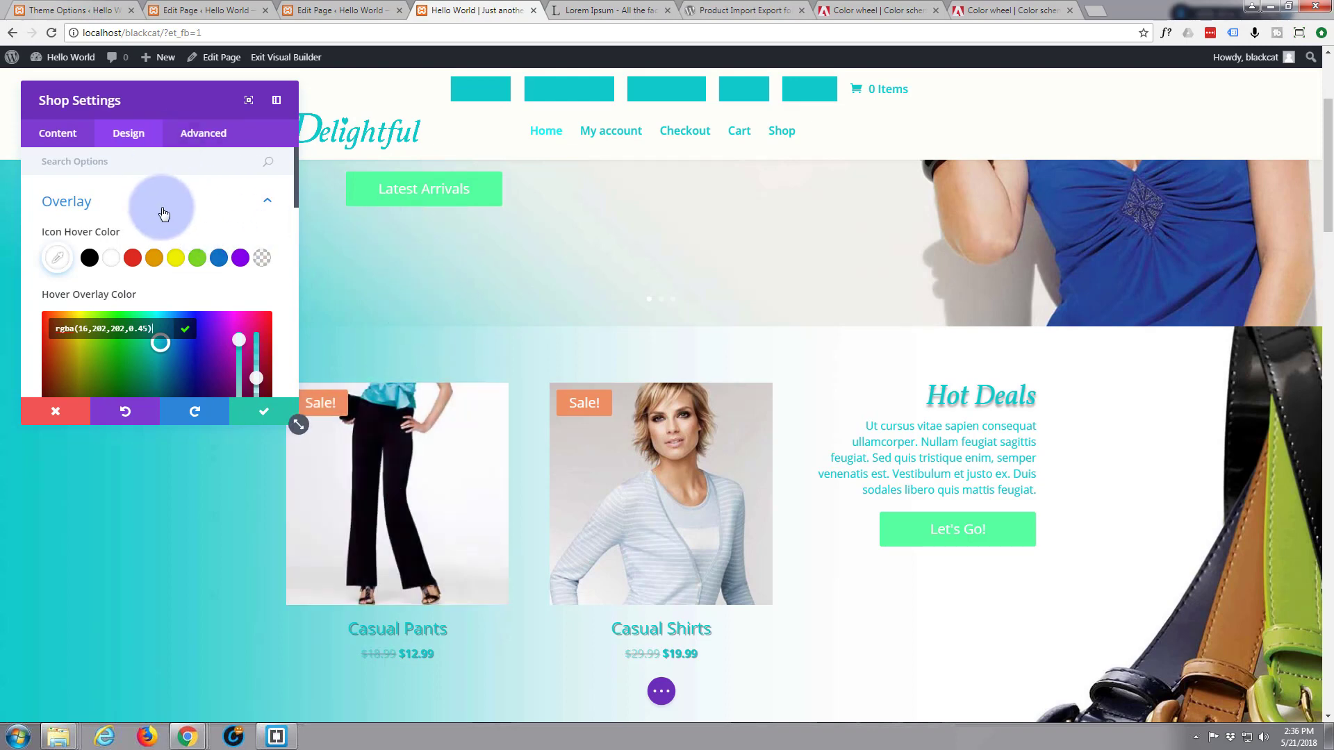
left_click(126, 181)
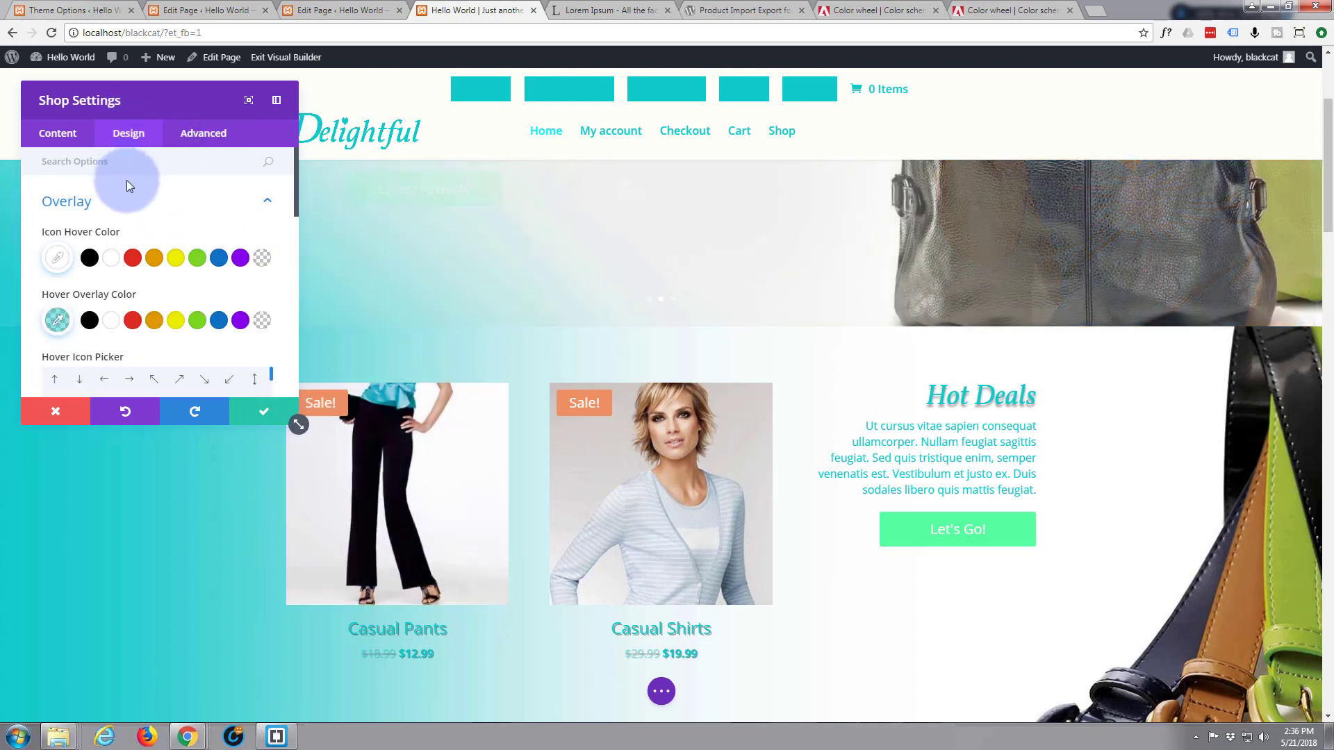
Give the product images a box shadow offset 22px right and 22px down
scroll(130, 182, "down", 2)
scroll(131, 182, "down", 3)
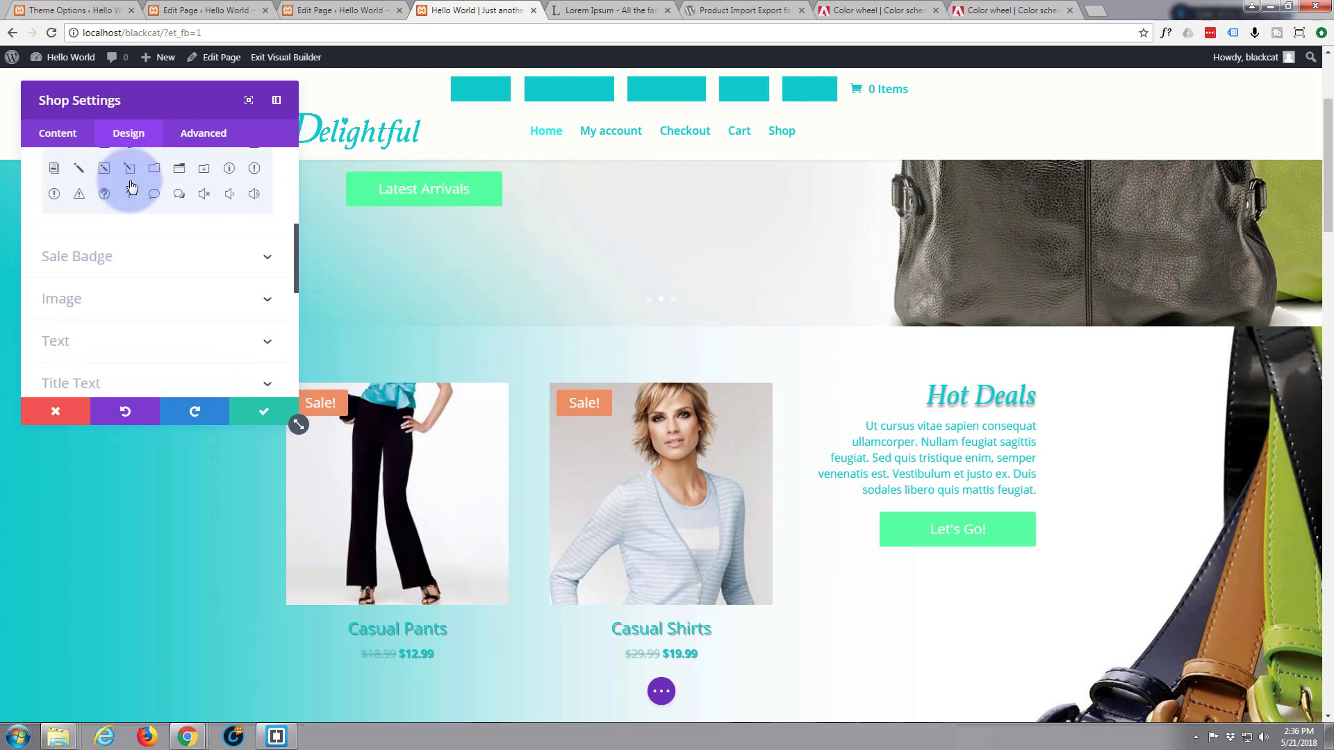
scroll(146, 277, "down", 1)
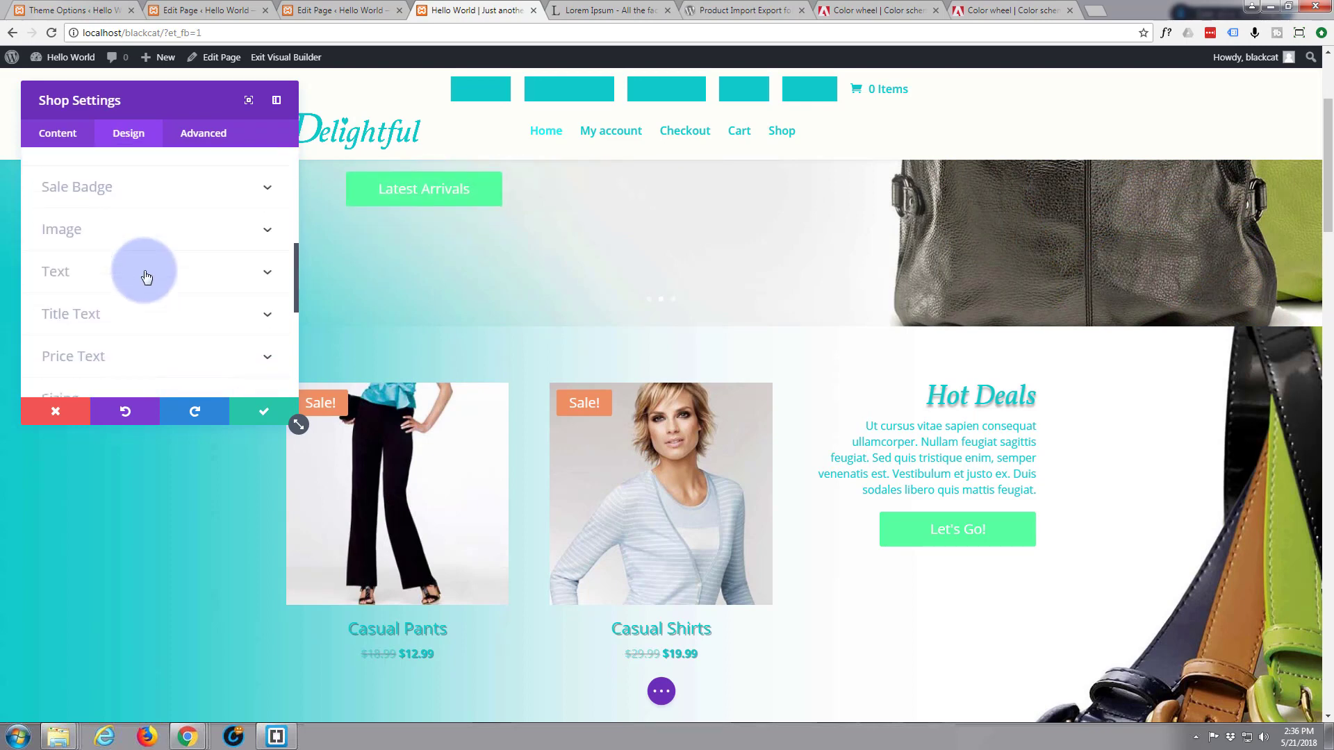
left_click(181, 236)
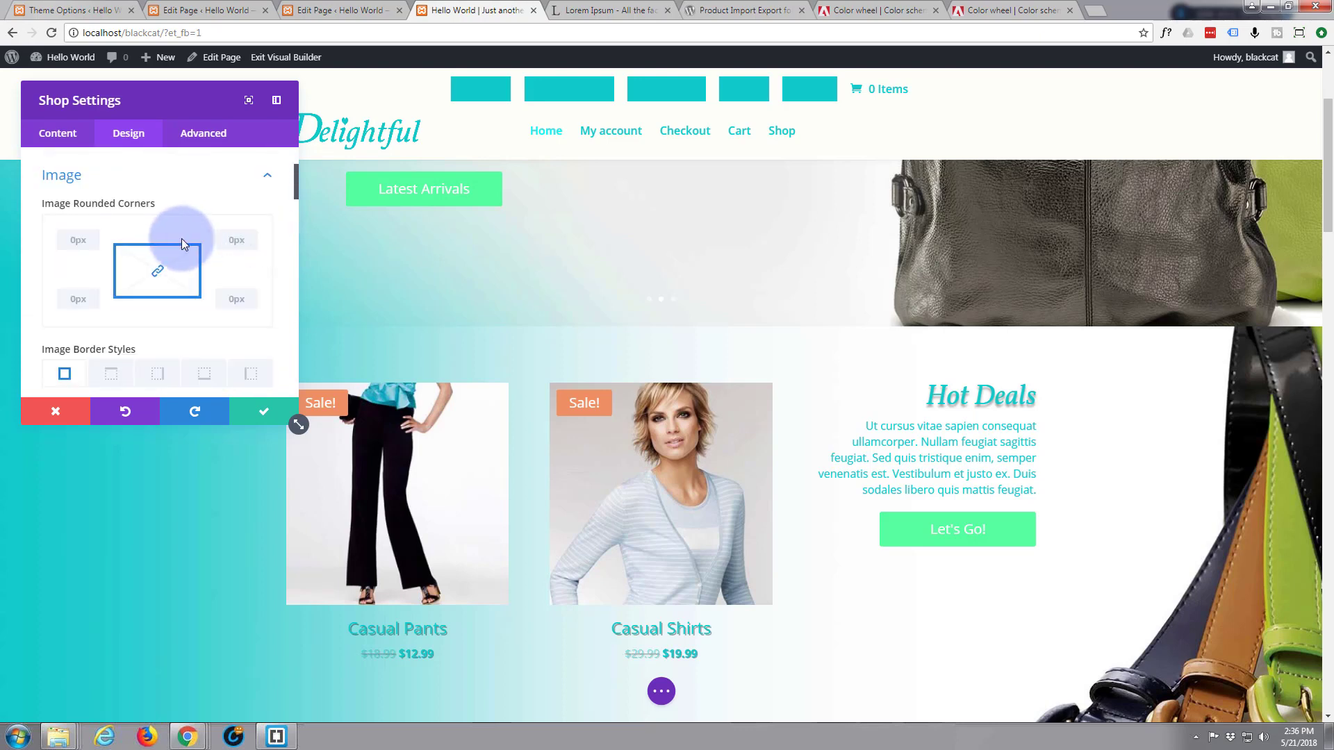
scroll(125, 244, "down", 2)
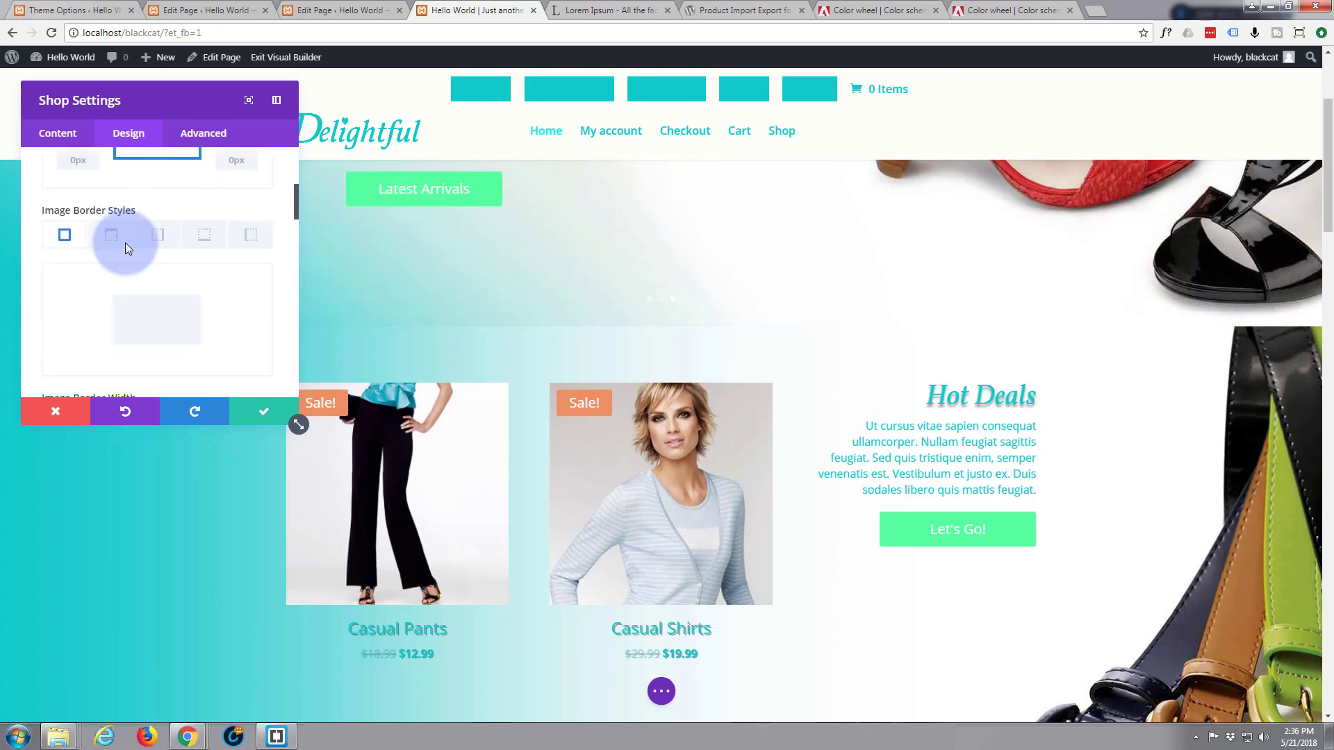
scroll(111, 244, "down", 4)
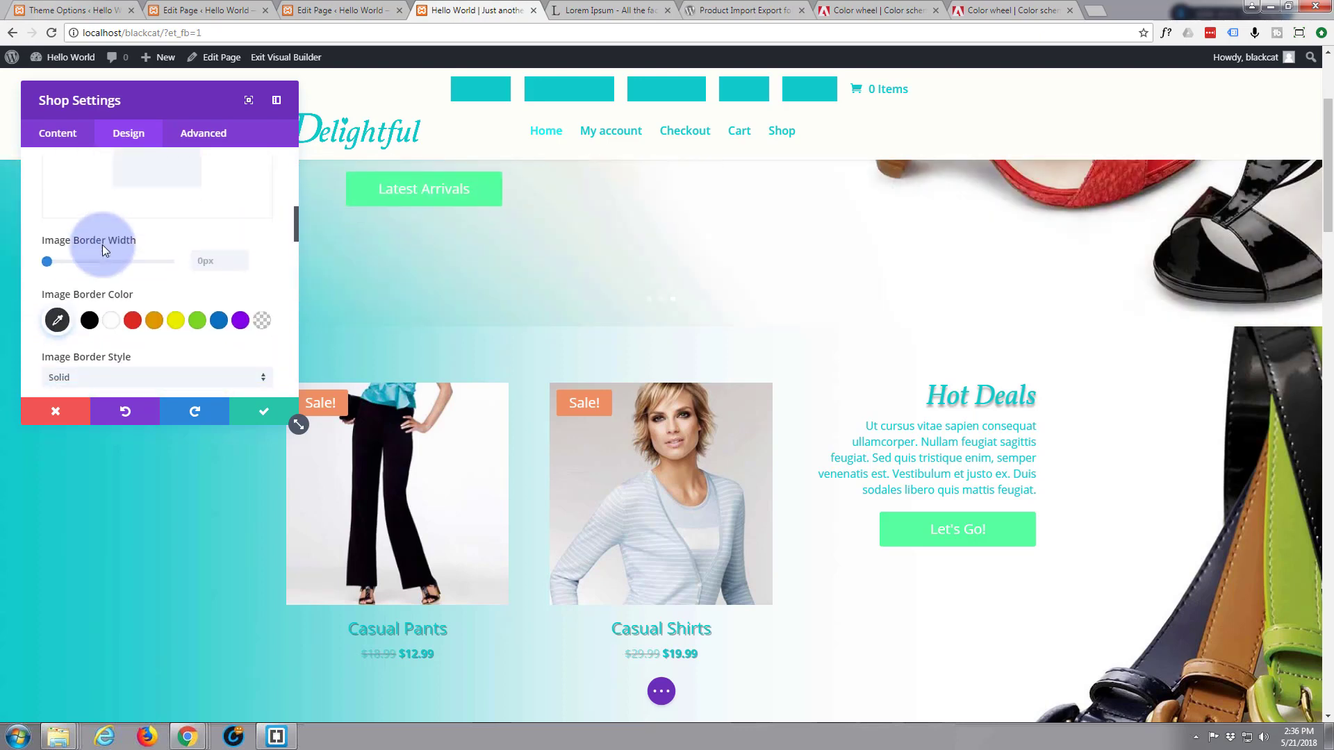
scroll(102, 244, "down", 2)
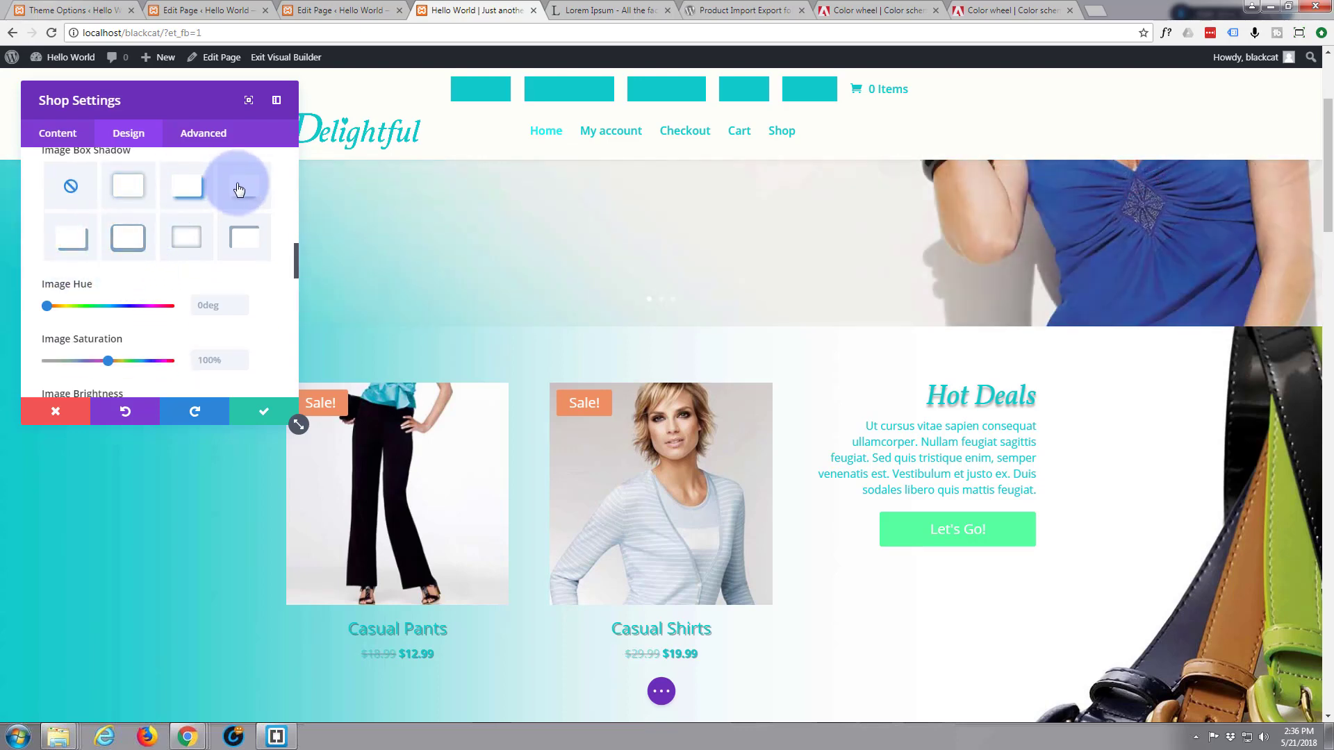
left_click(239, 190)
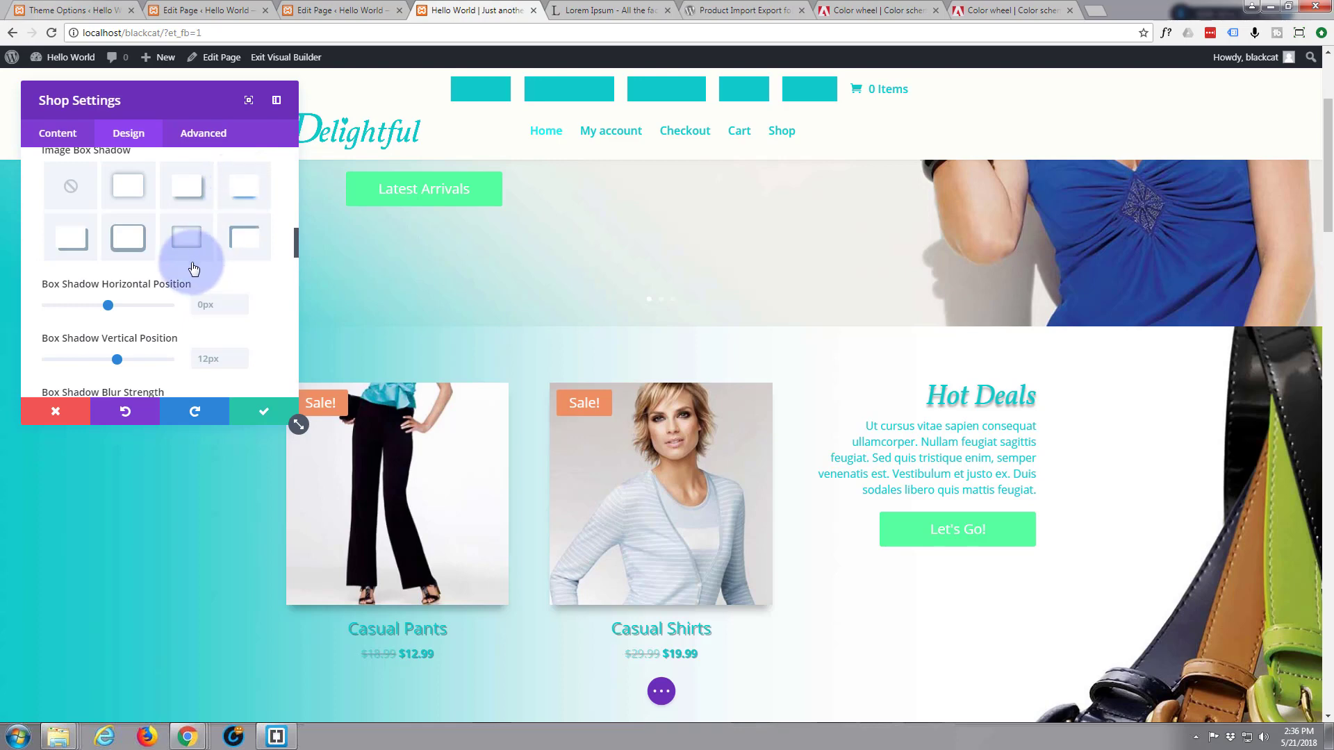
left_click_drag(107, 306, 126, 307)
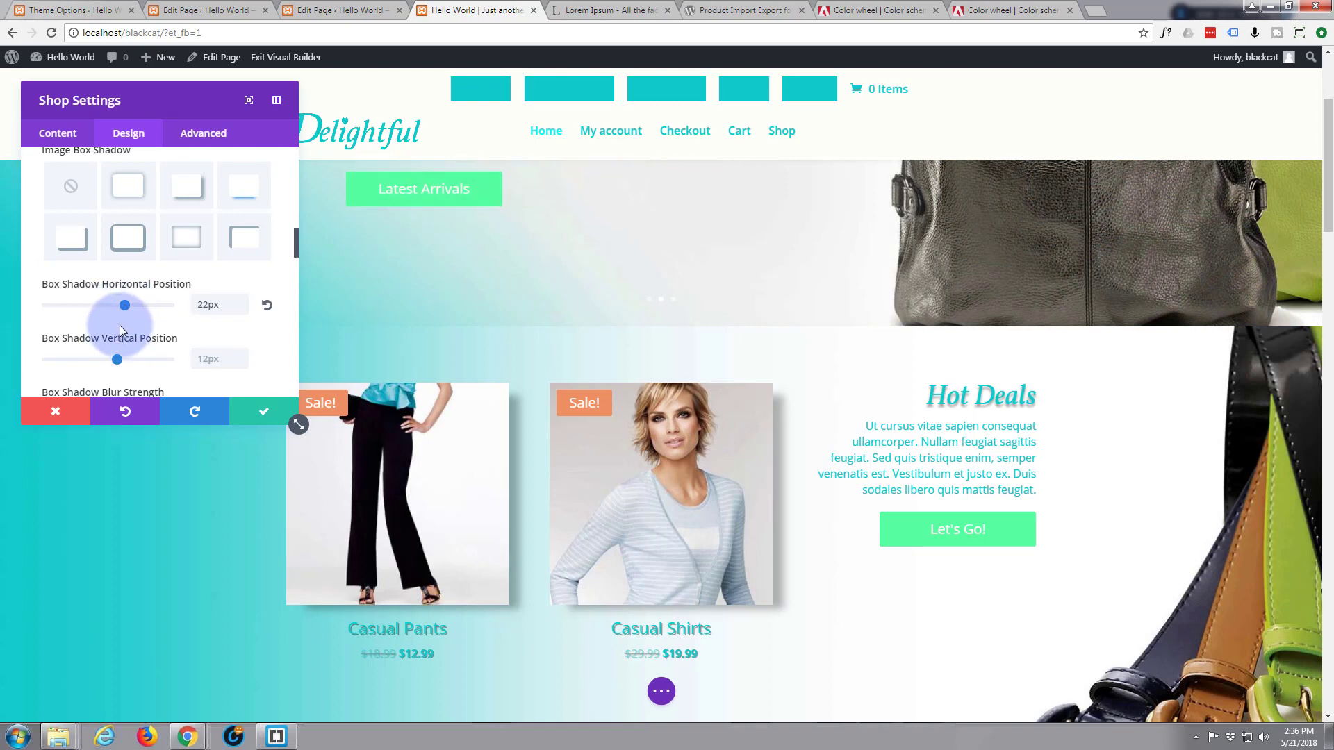
left_click_drag(118, 359, 128, 364)
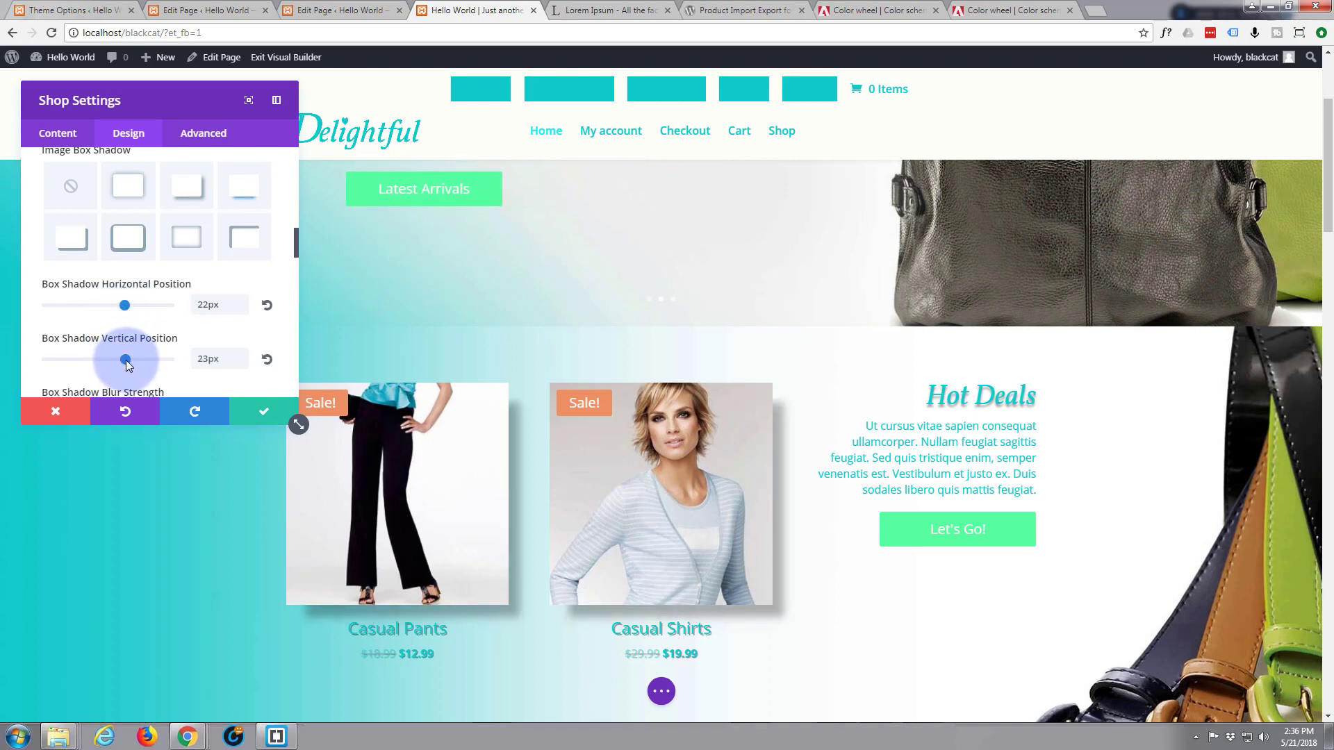
left_click_drag(127, 364, 124, 360)
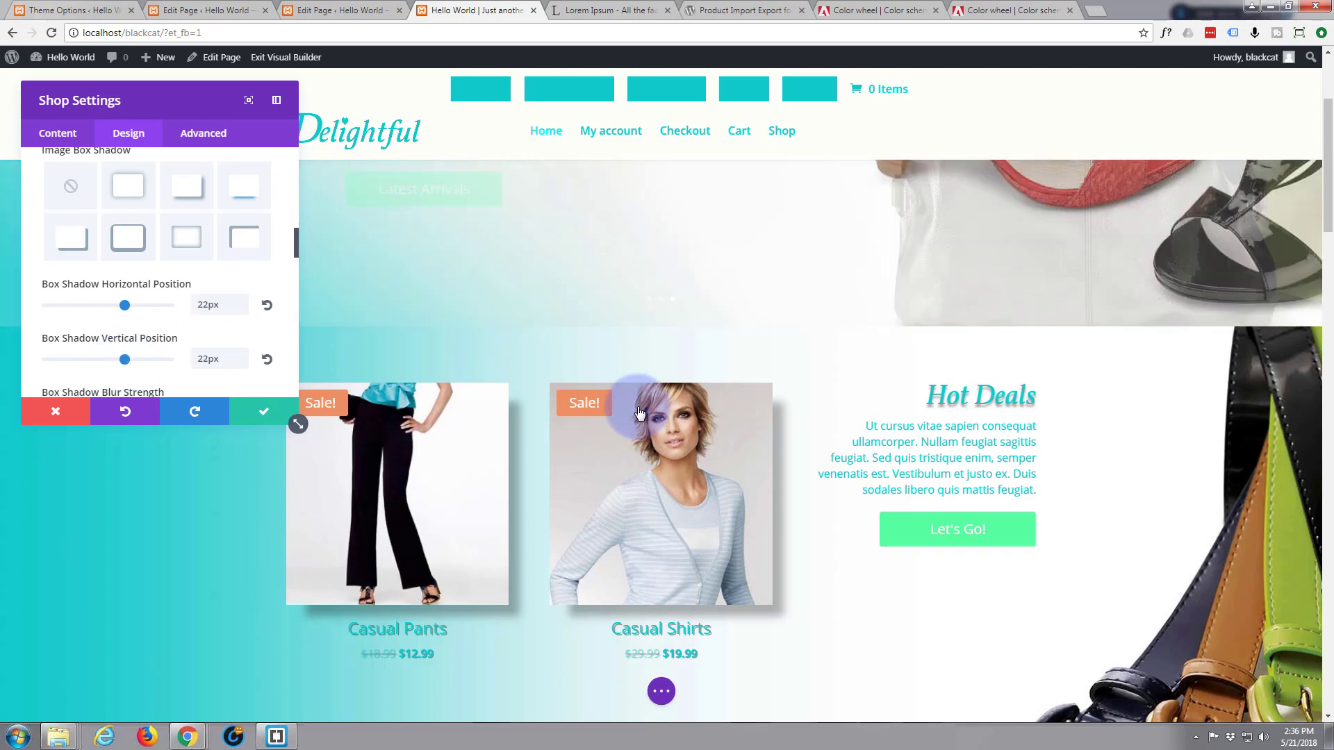
Save and close the Shop module settings, then scroll toward Hot Deals
scroll(635, 403, "down", 5)
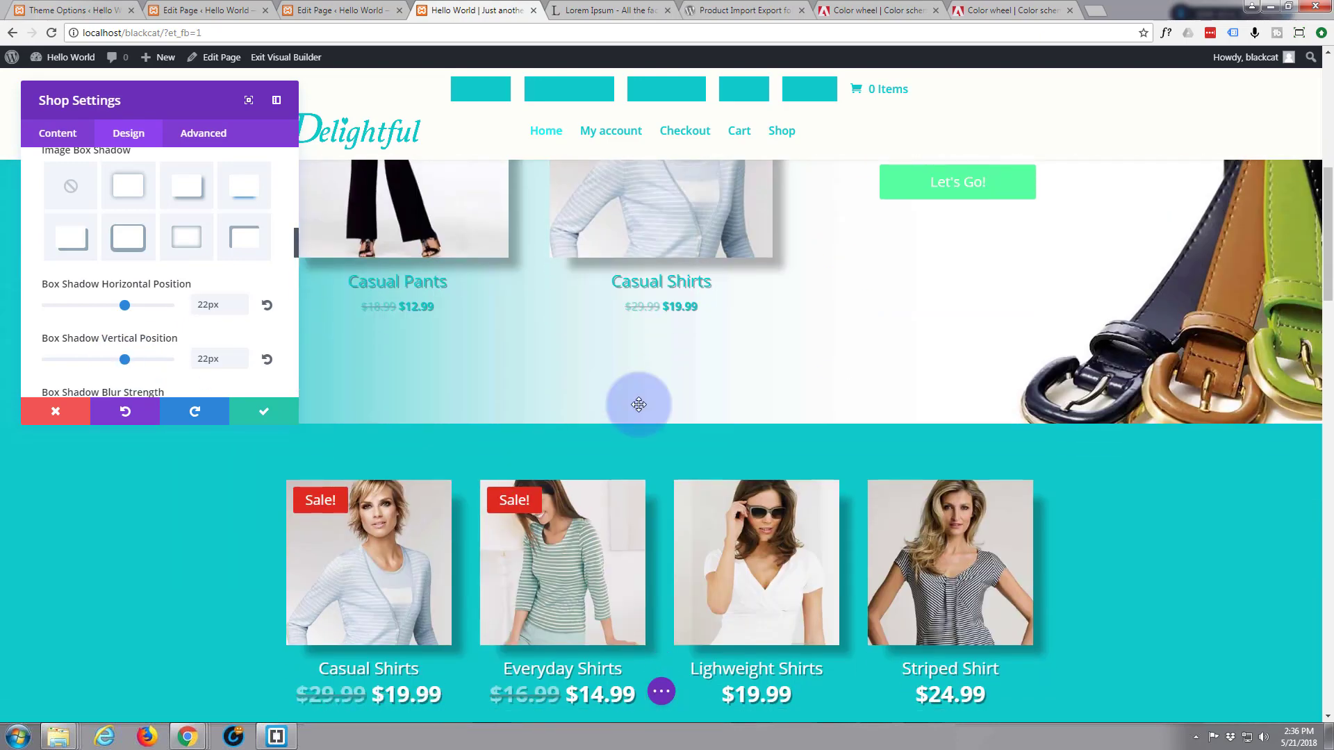
scroll(653, 403, "up", 2)
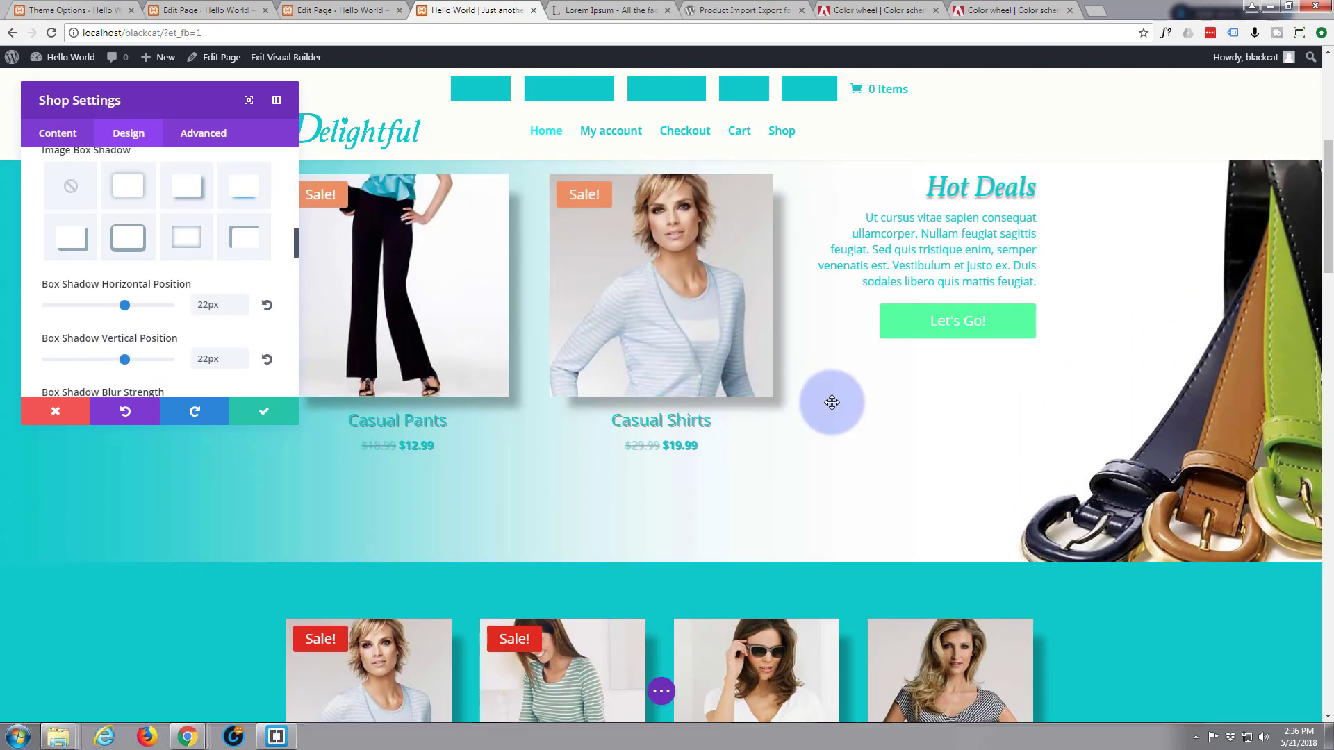
scroll(832, 402, "up", 4)
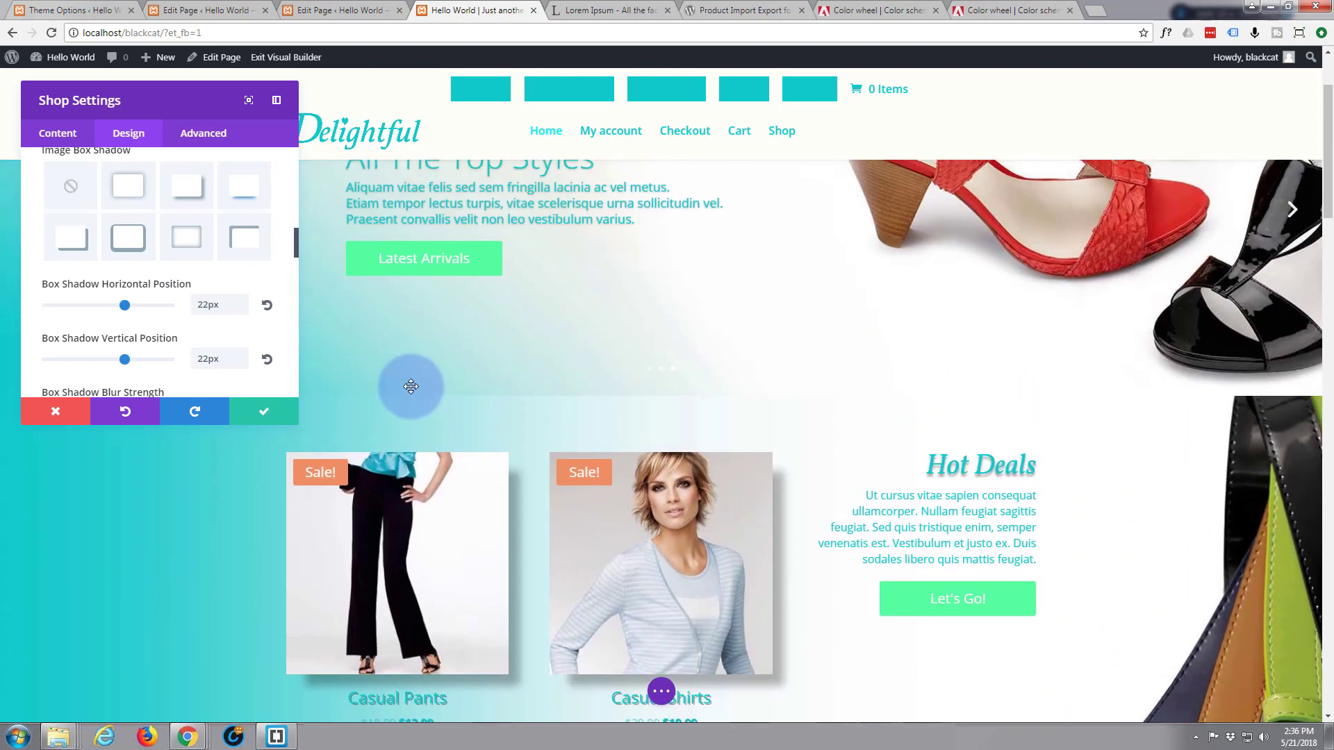
left_click(264, 417)
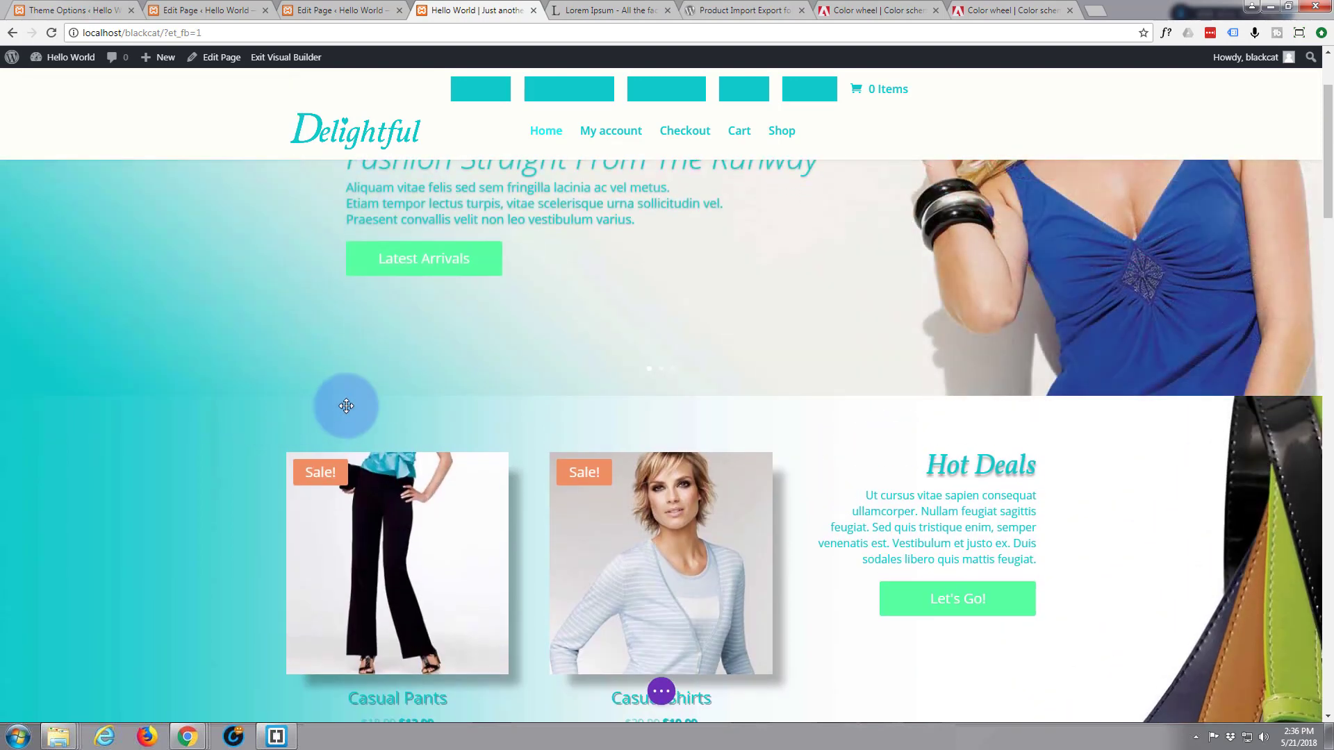
mouse_move(86, 418)
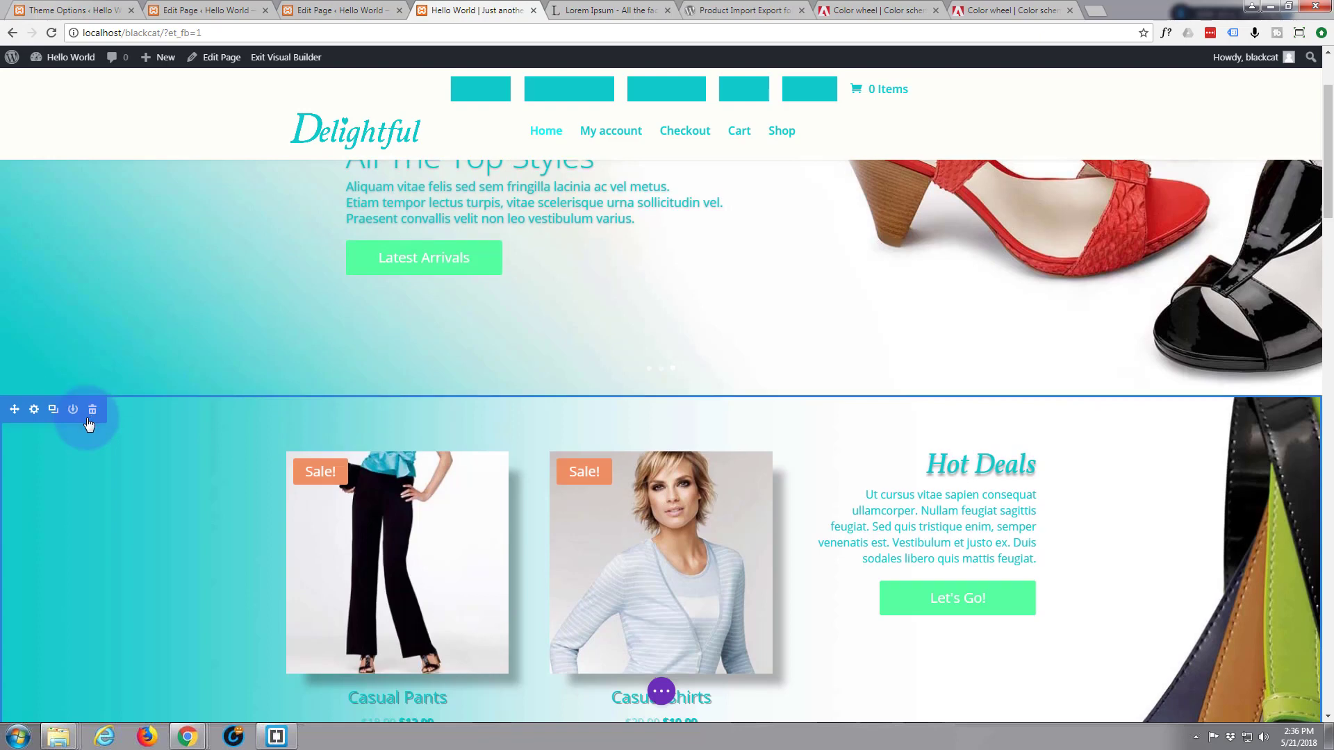
scroll(86, 418, "down", 2)
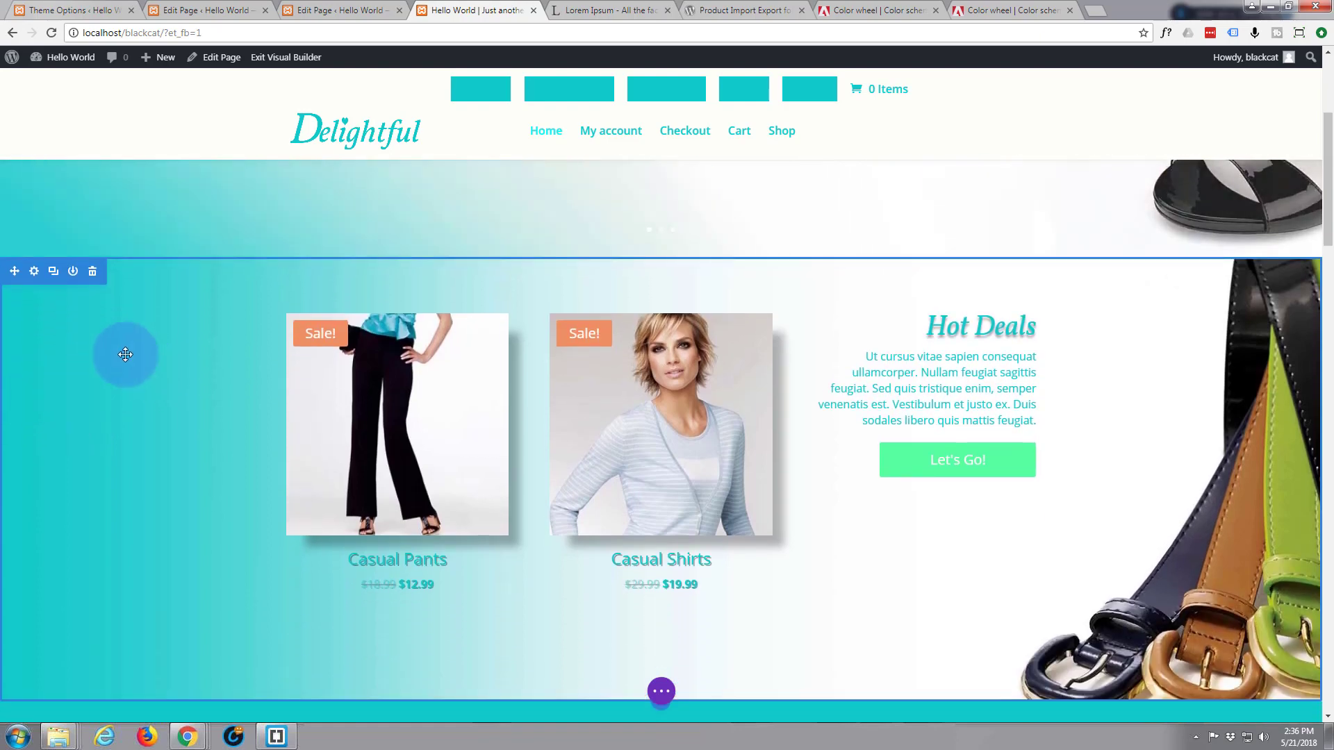
Set the Hot Deals section's Background Image Position to Top Left and save the section settings
left_click(34, 273)
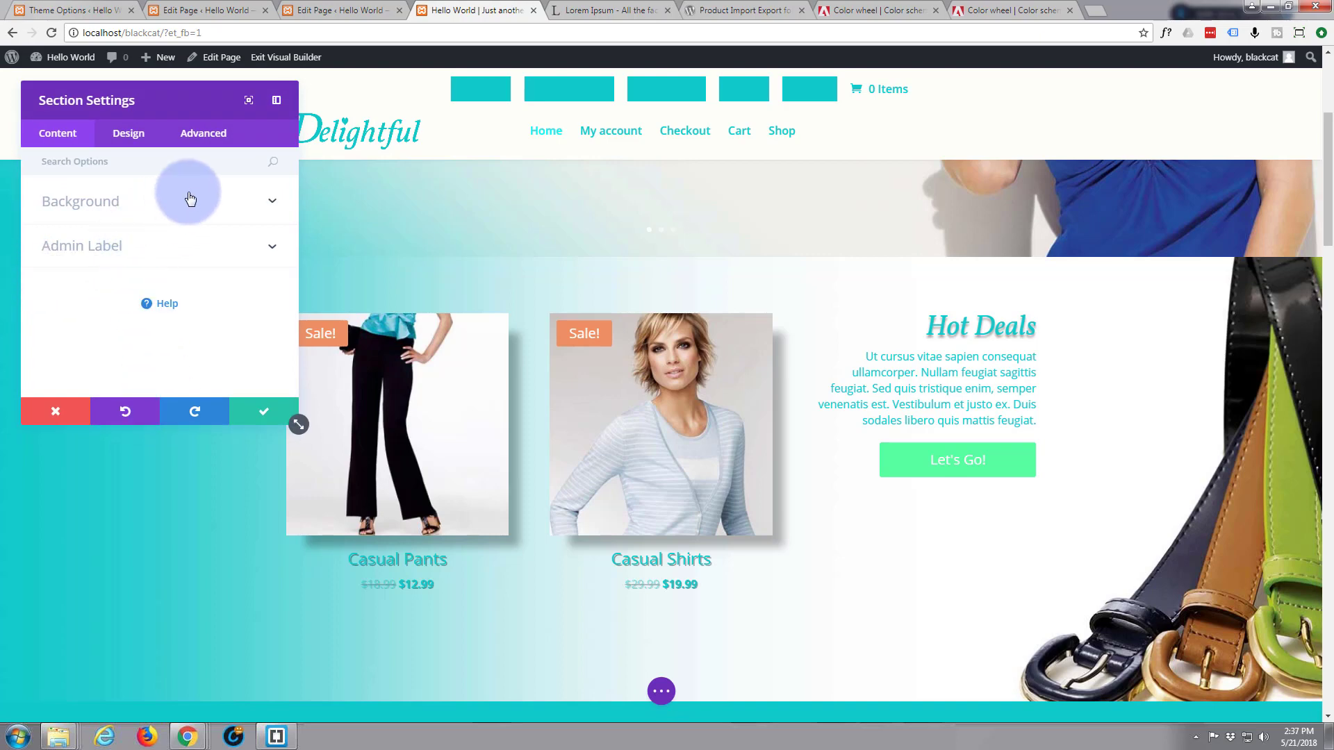
left_click(191, 201)
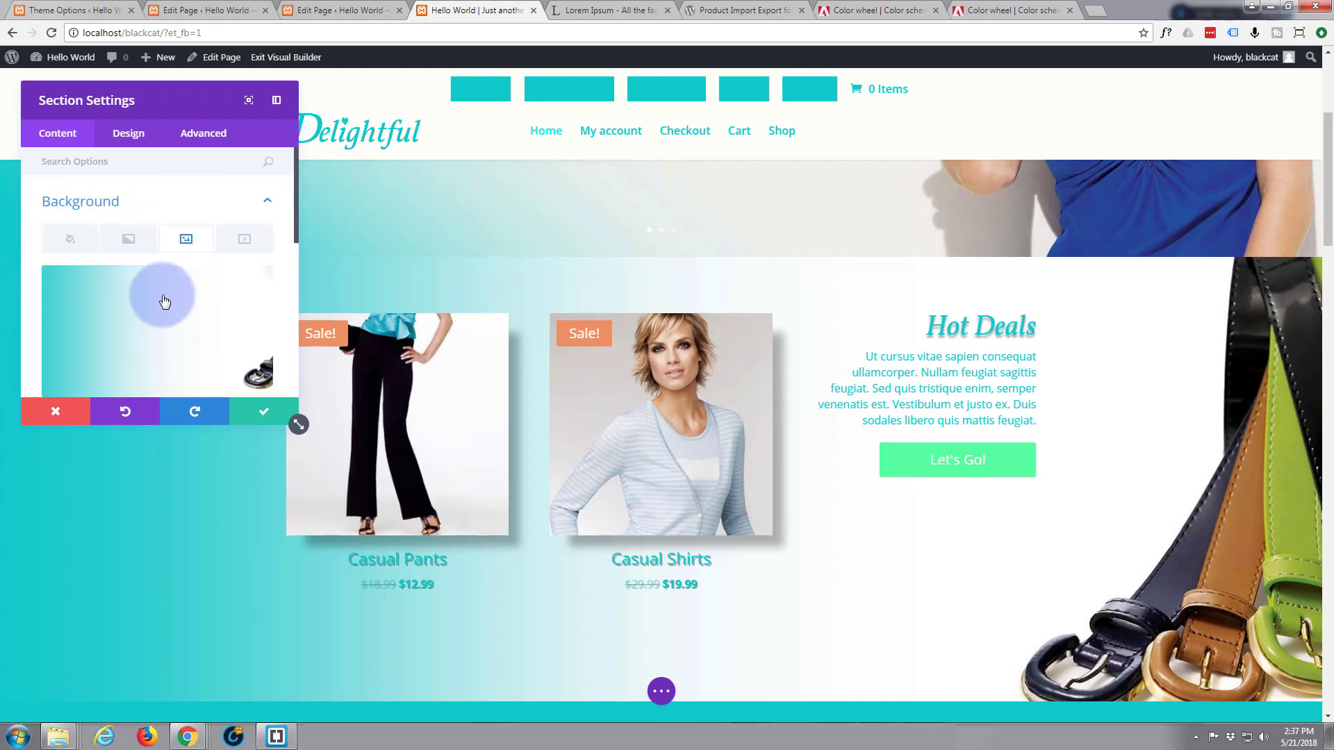
scroll(161, 295, "down", 2)
scroll(159, 299, "down", 1)
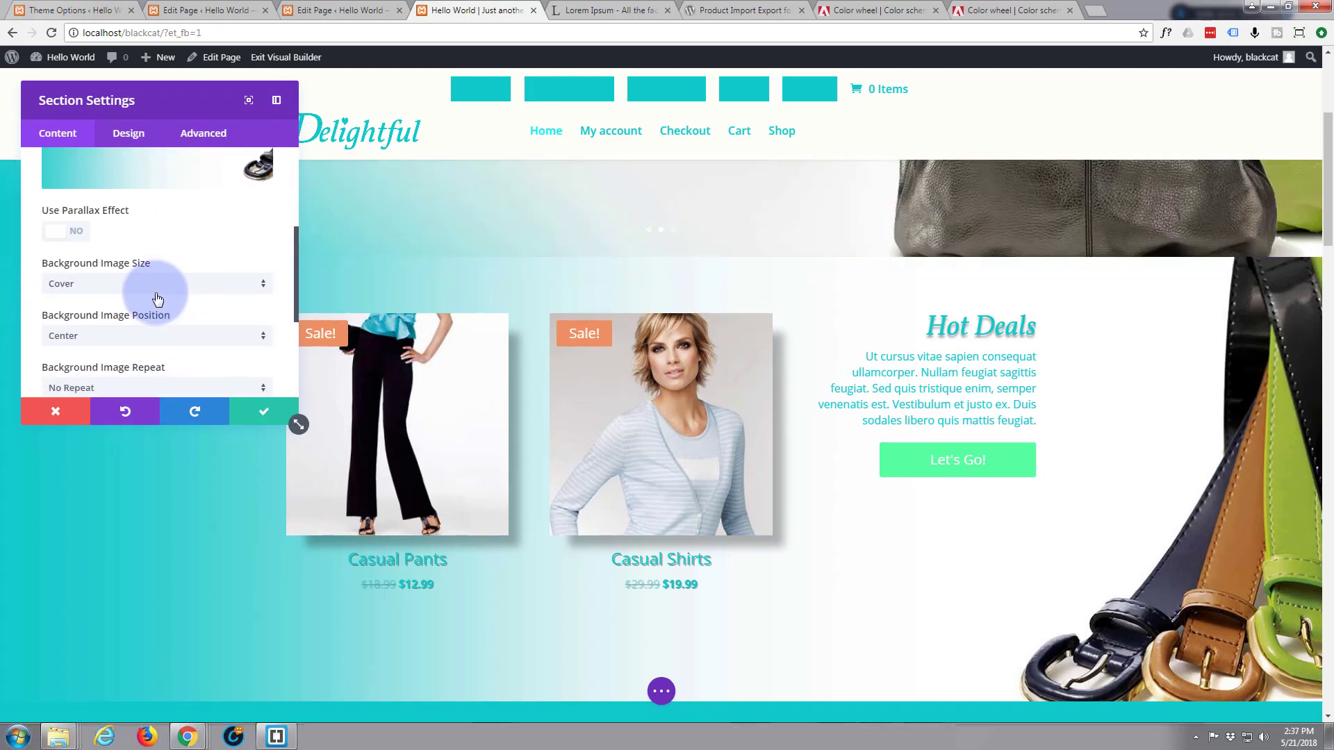
left_click(264, 344)
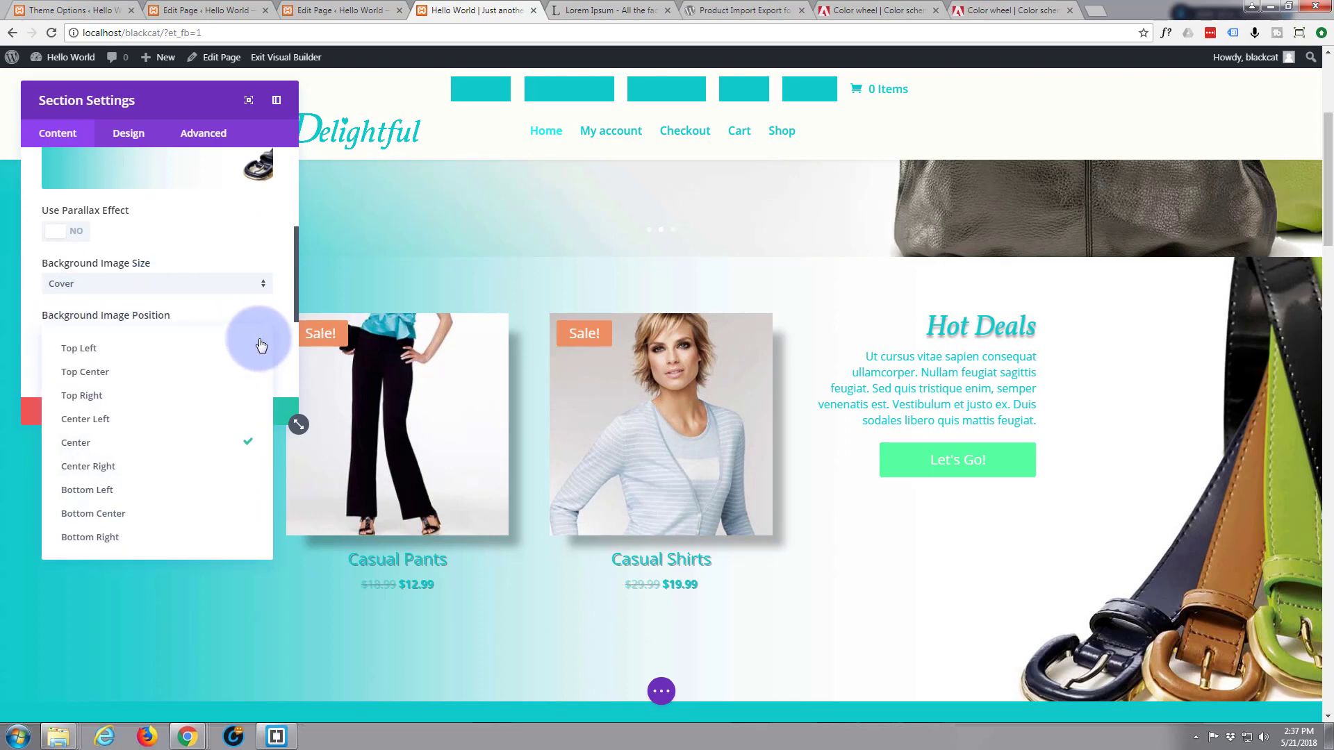
left_click(103, 351)
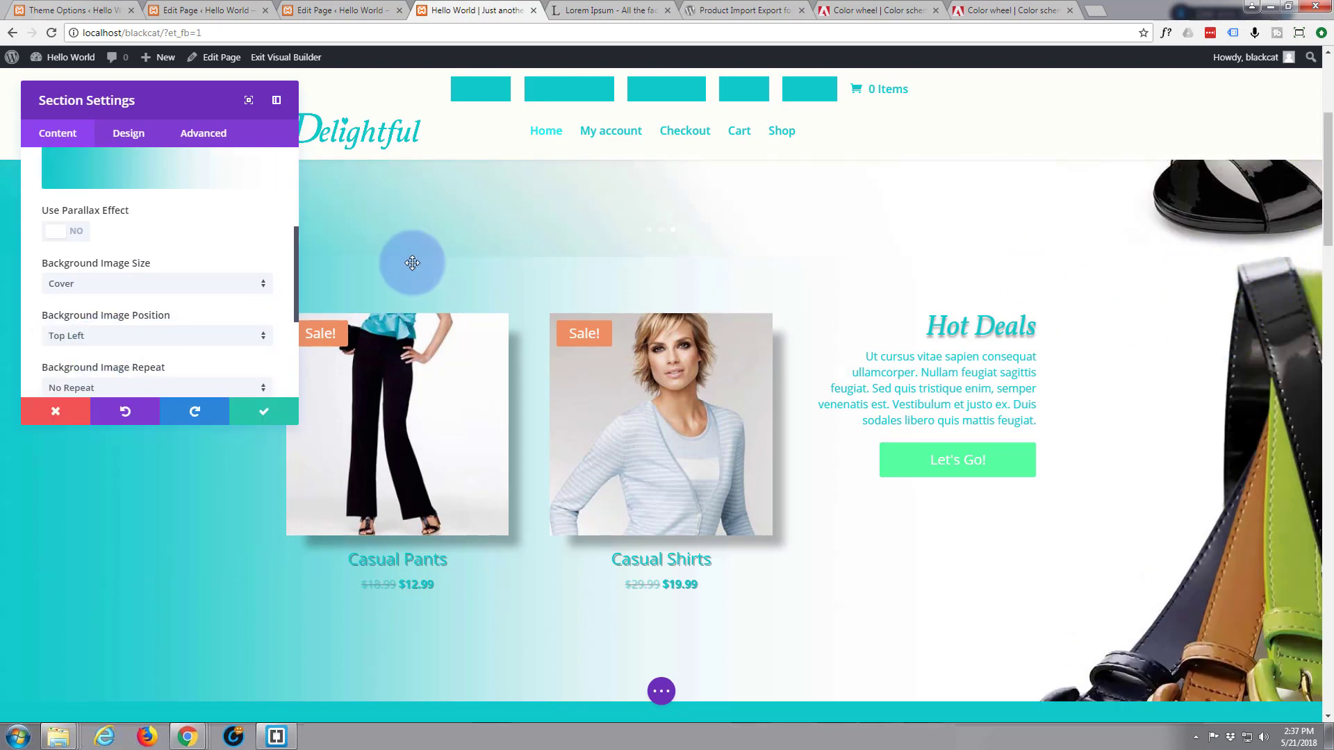
left_click(251, 407)
scroll(179, 355, "up", 3)
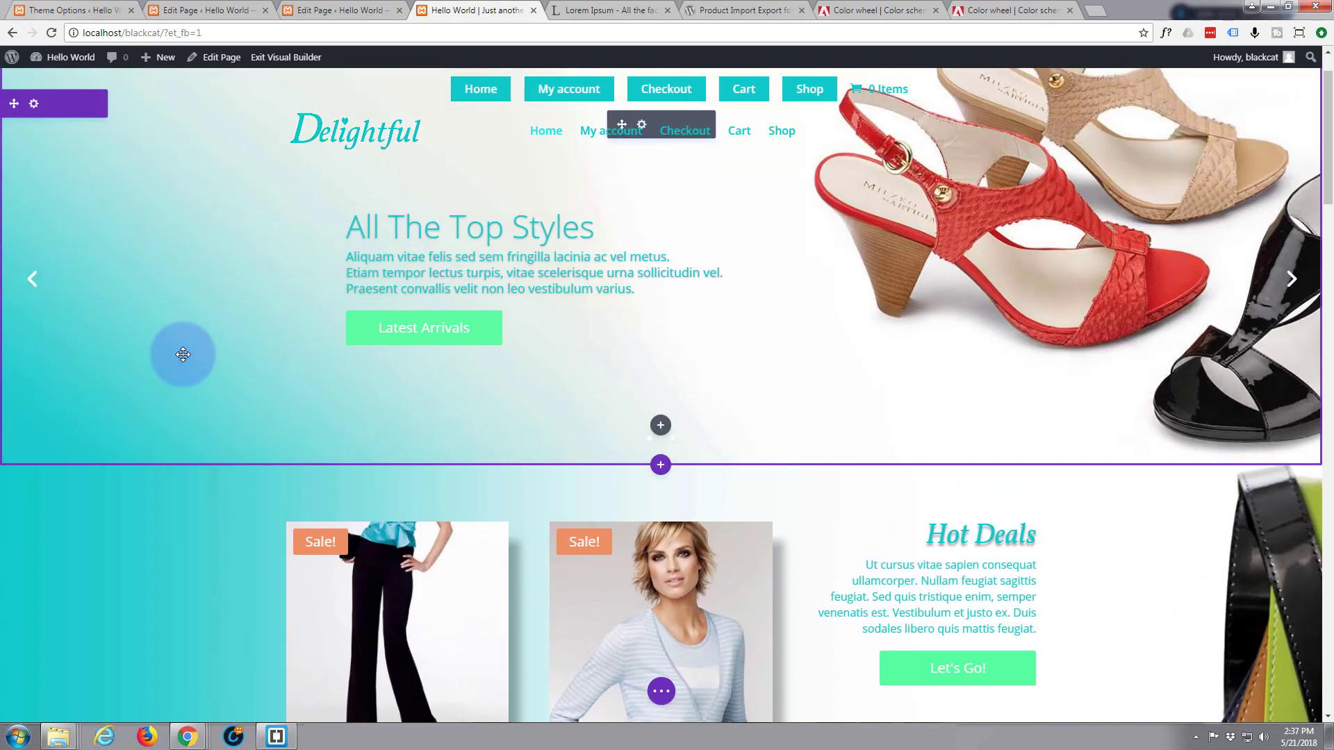
Exit the visual builder with Save & Exit, keeping the page changes
scroll(182, 354, "down", 4)
scroll(186, 352, "down", 3)
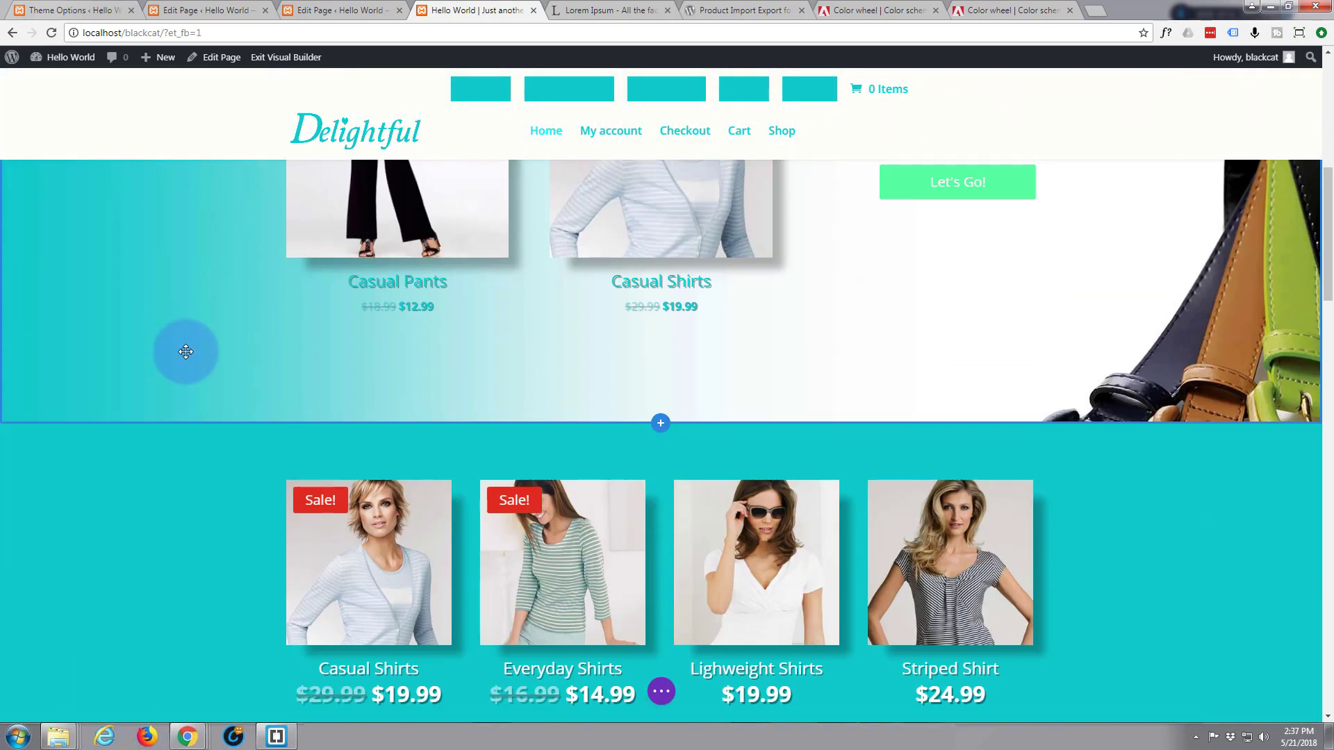
scroll(186, 351, "up", 6)
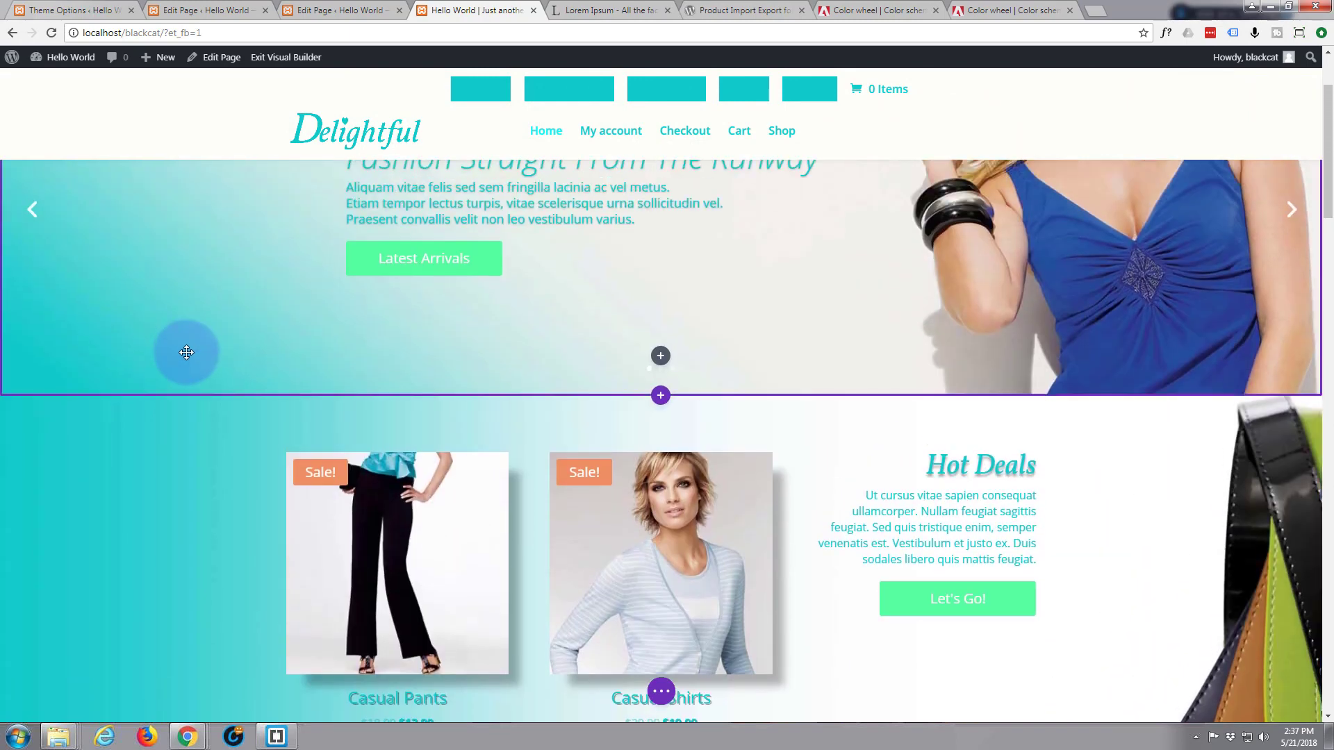
left_click(281, 59)
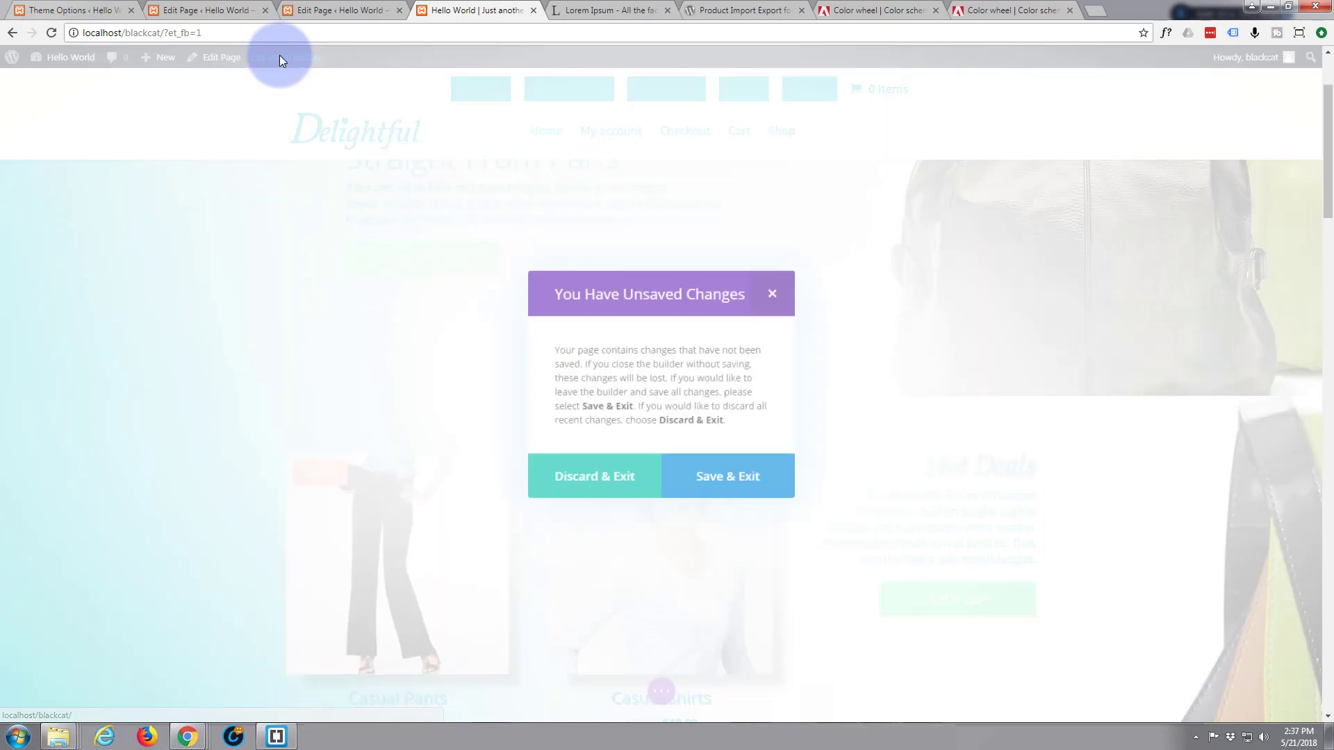
left_click(730, 486)
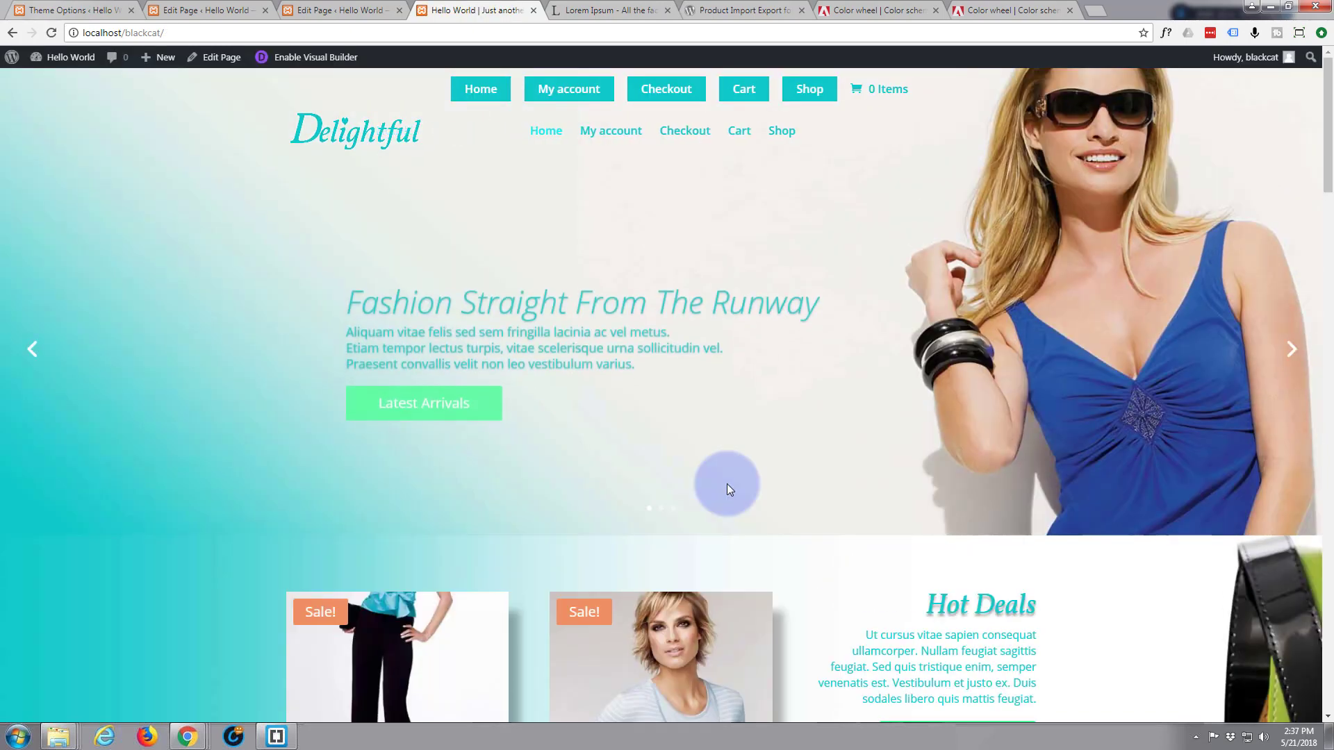
scroll(129, 238, "down", 4)
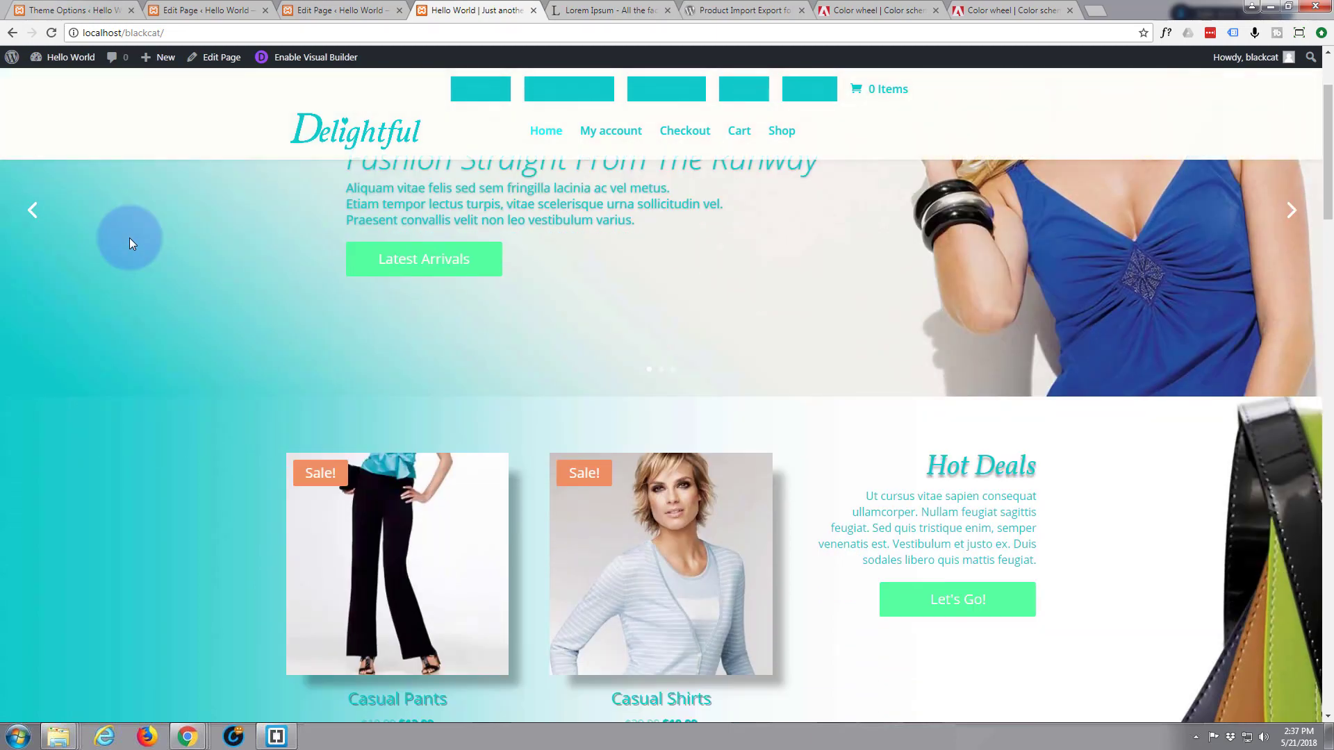
scroll(127, 233, "up", 4)
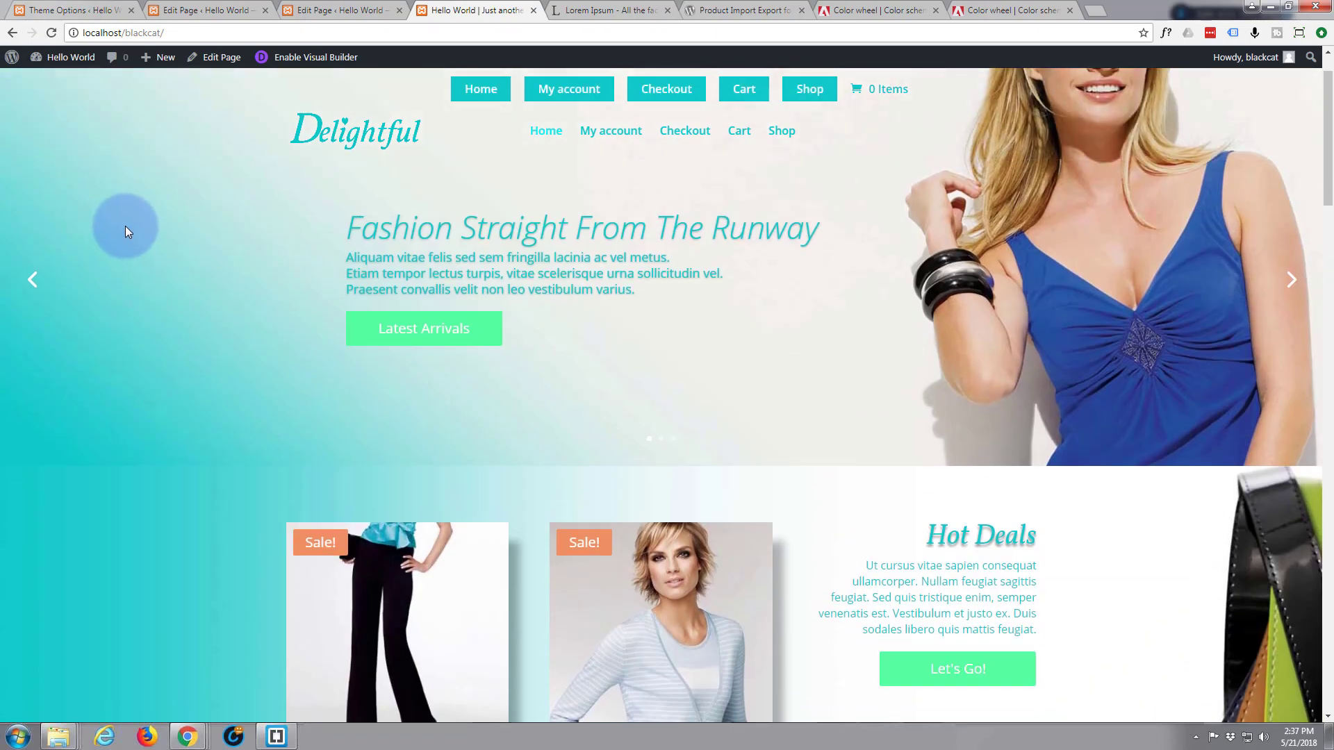
scroll(141, 144, "down", 6)
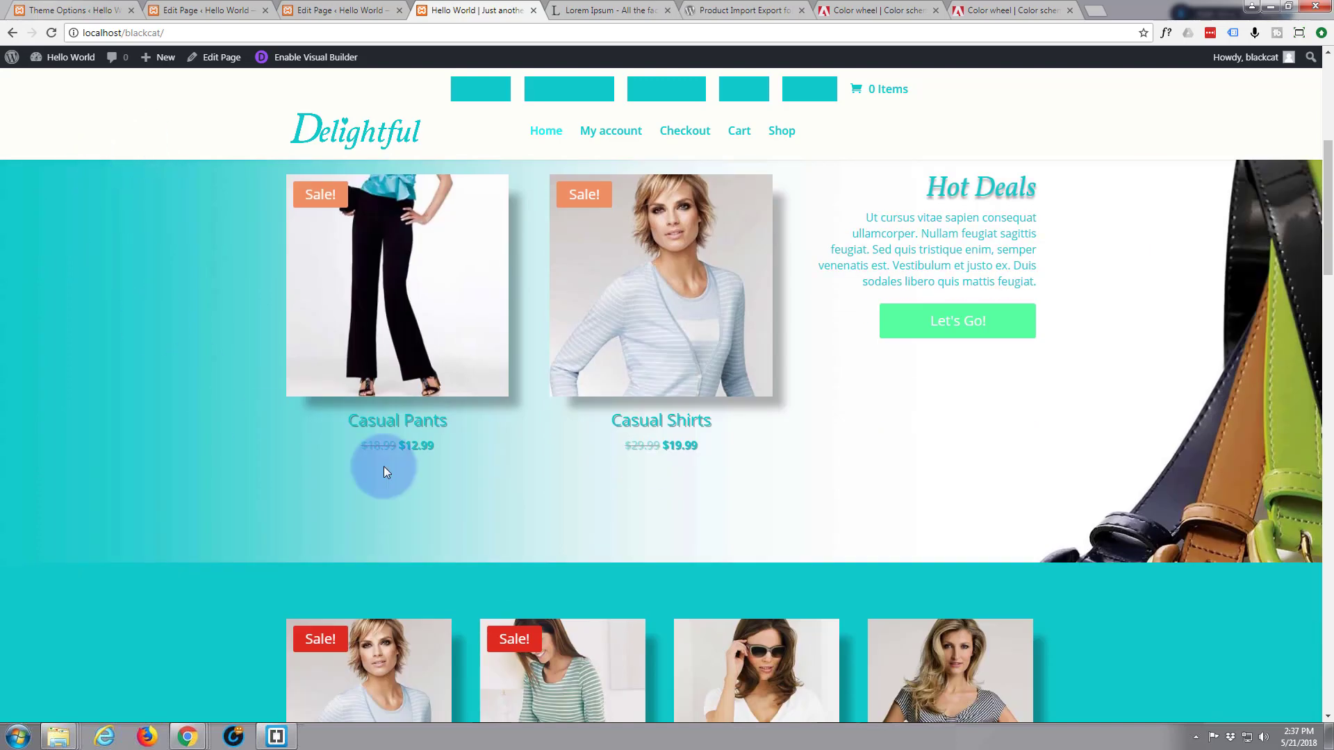
scroll(288, 467, "up", 2)
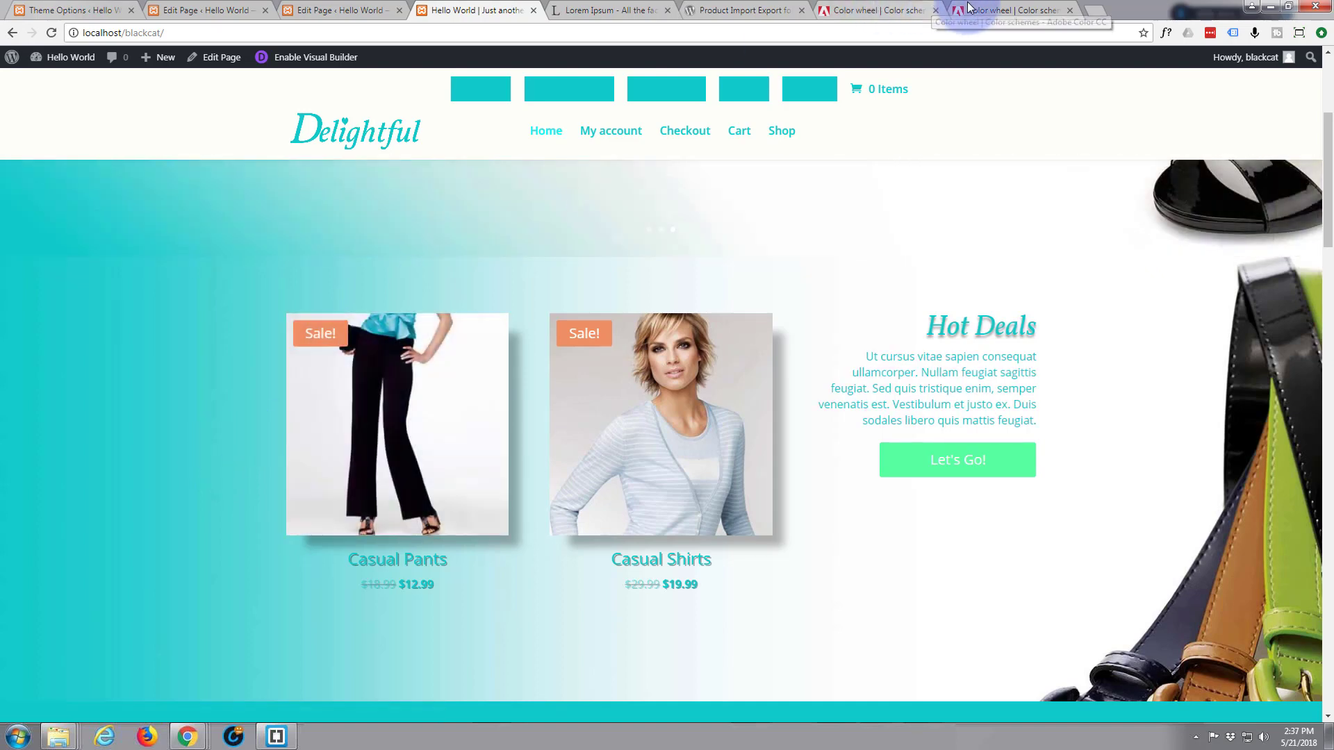
Copy the magenta swatch's HEX value CC2FA2 from the Adobe Color wheel, then return to the site tab
left_click(1003, 11)
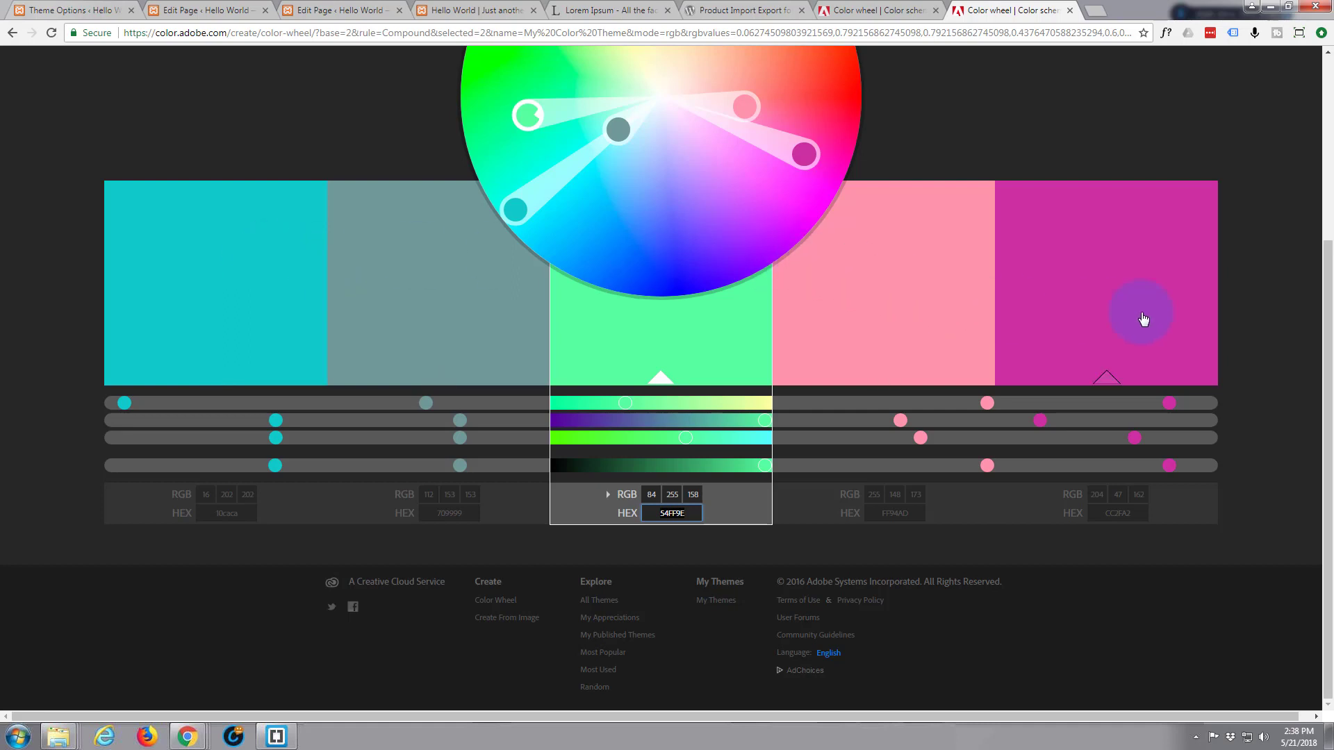
left_click(1090, 318)
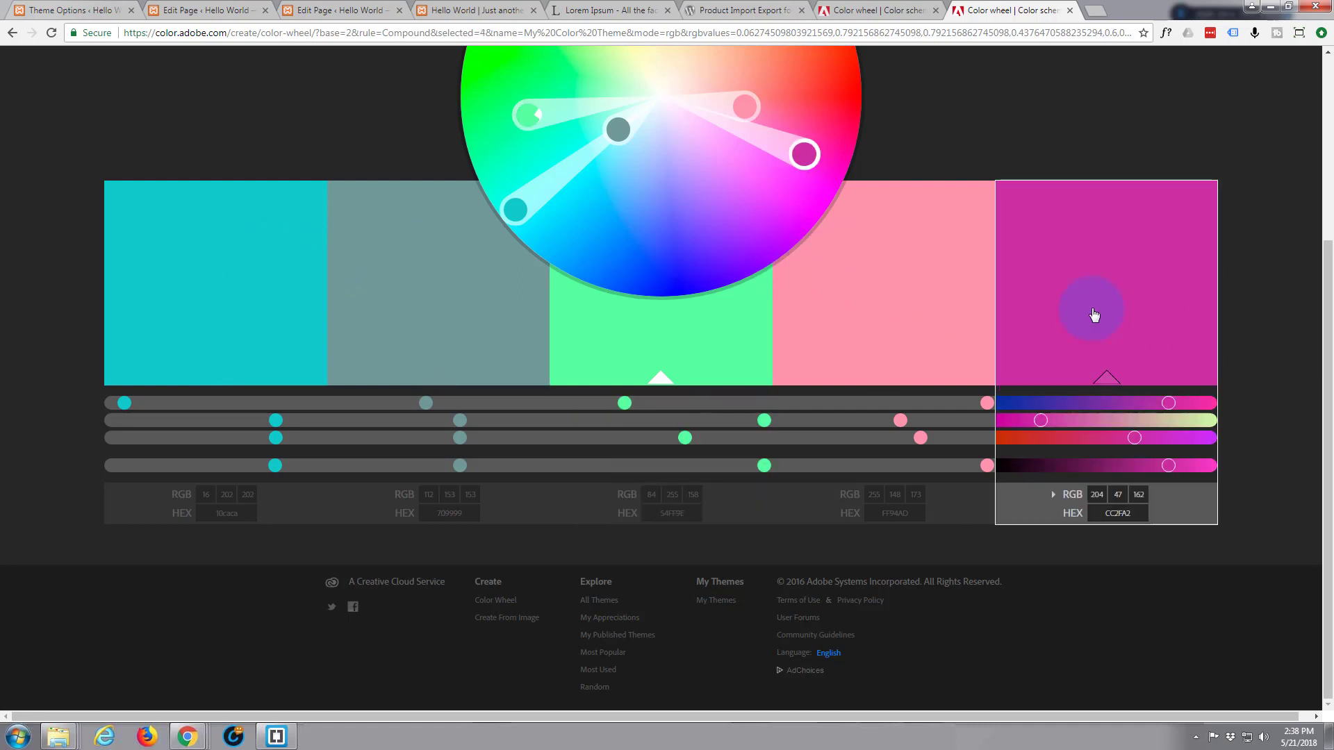
left_click(1129, 513)
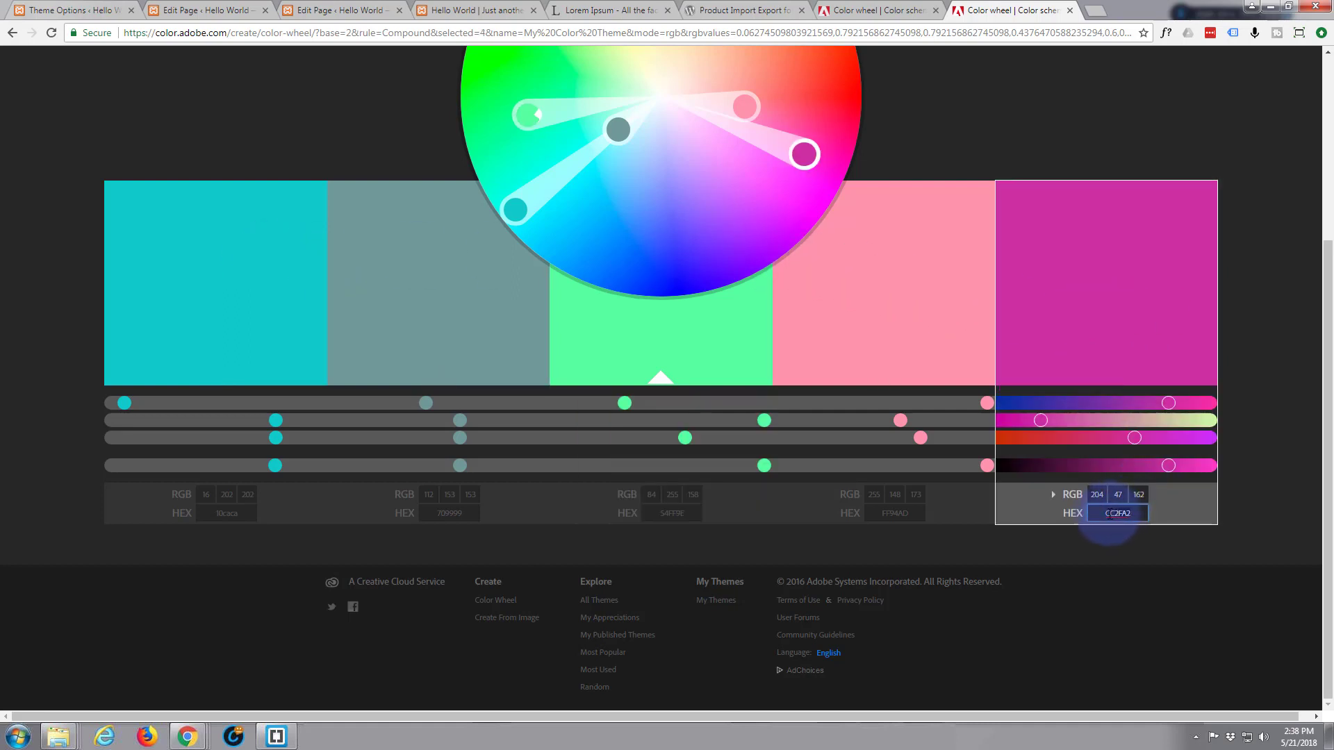
right_click(1117, 515)
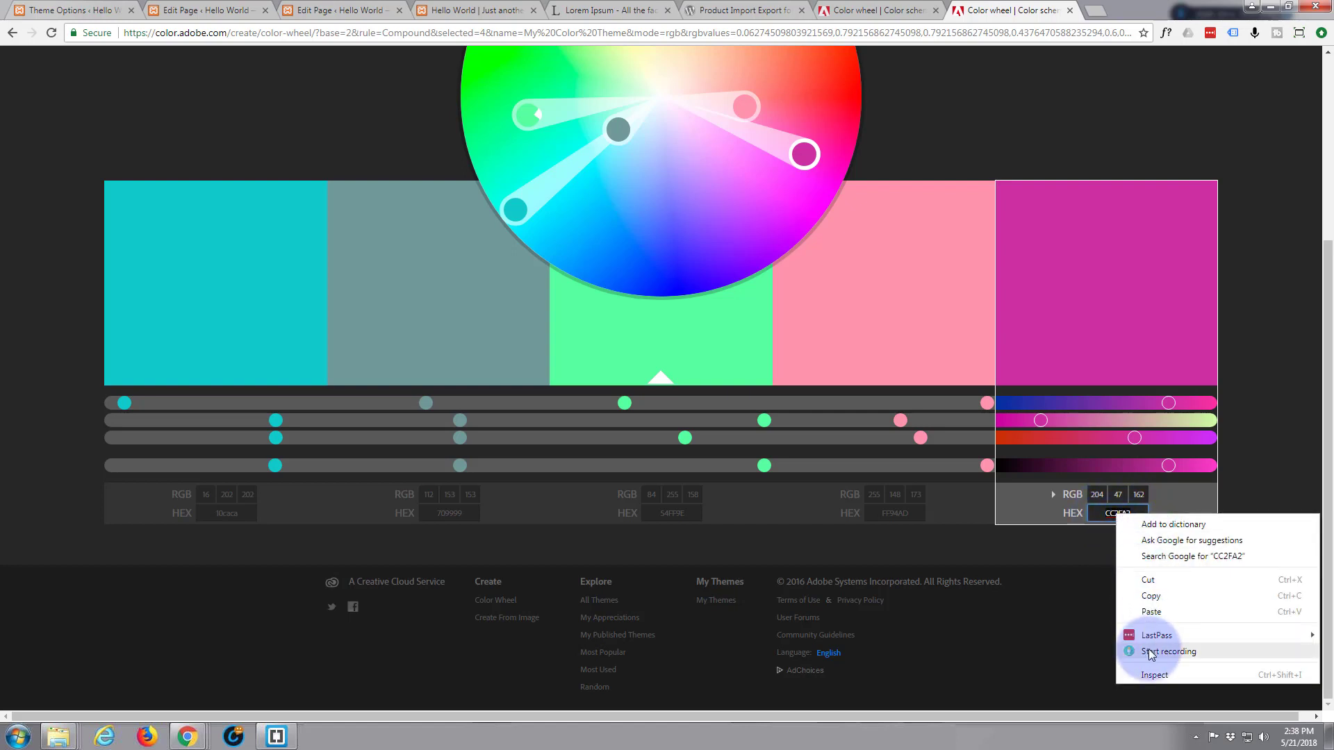
left_click(1153, 599)
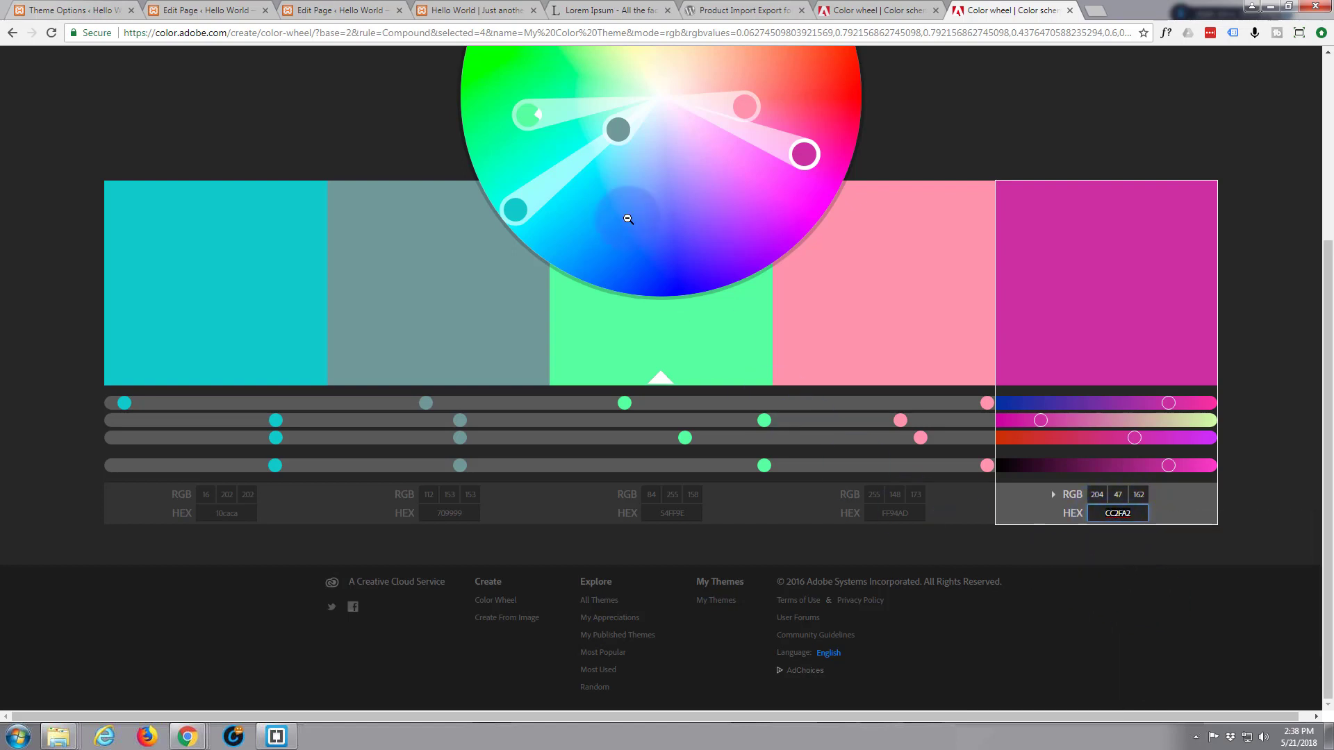
left_click(467, 10)
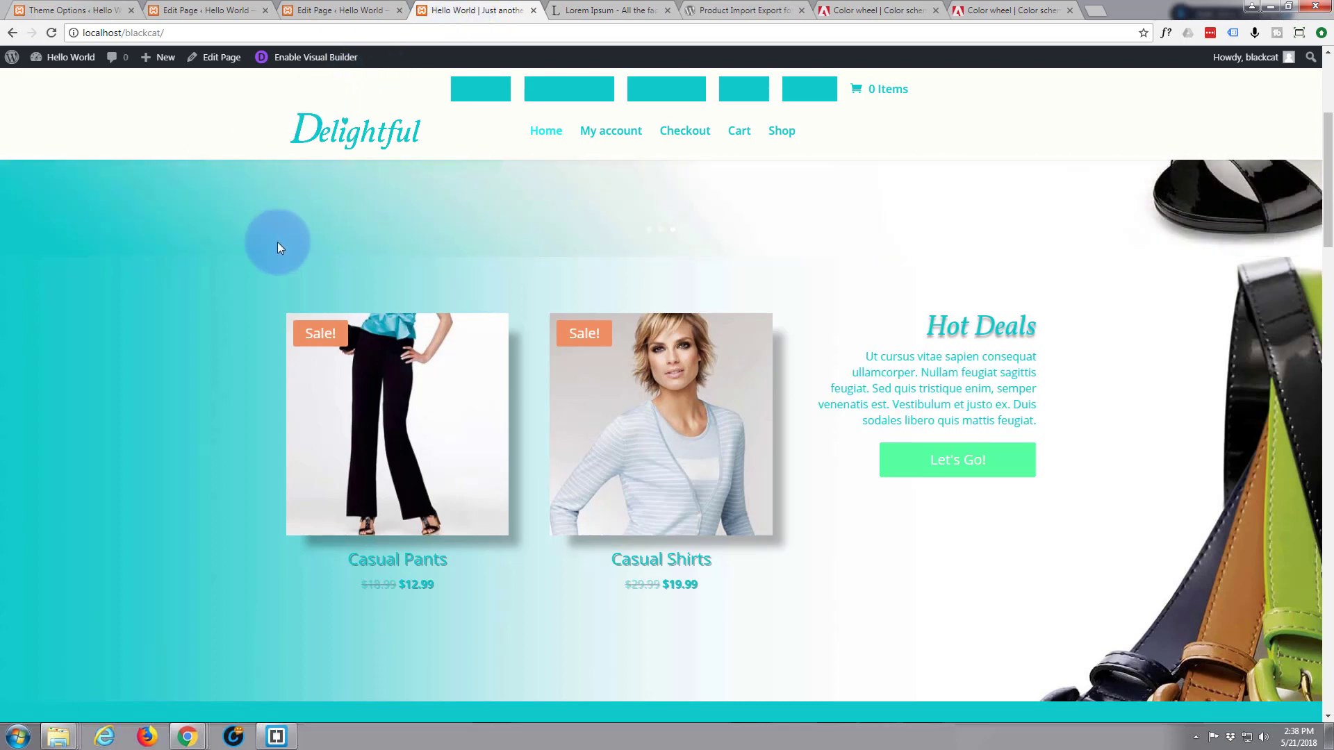
Inspect a Sale badge and paste CC2FA2 as its background colour, turning both badges magenta
right_click(336, 336)
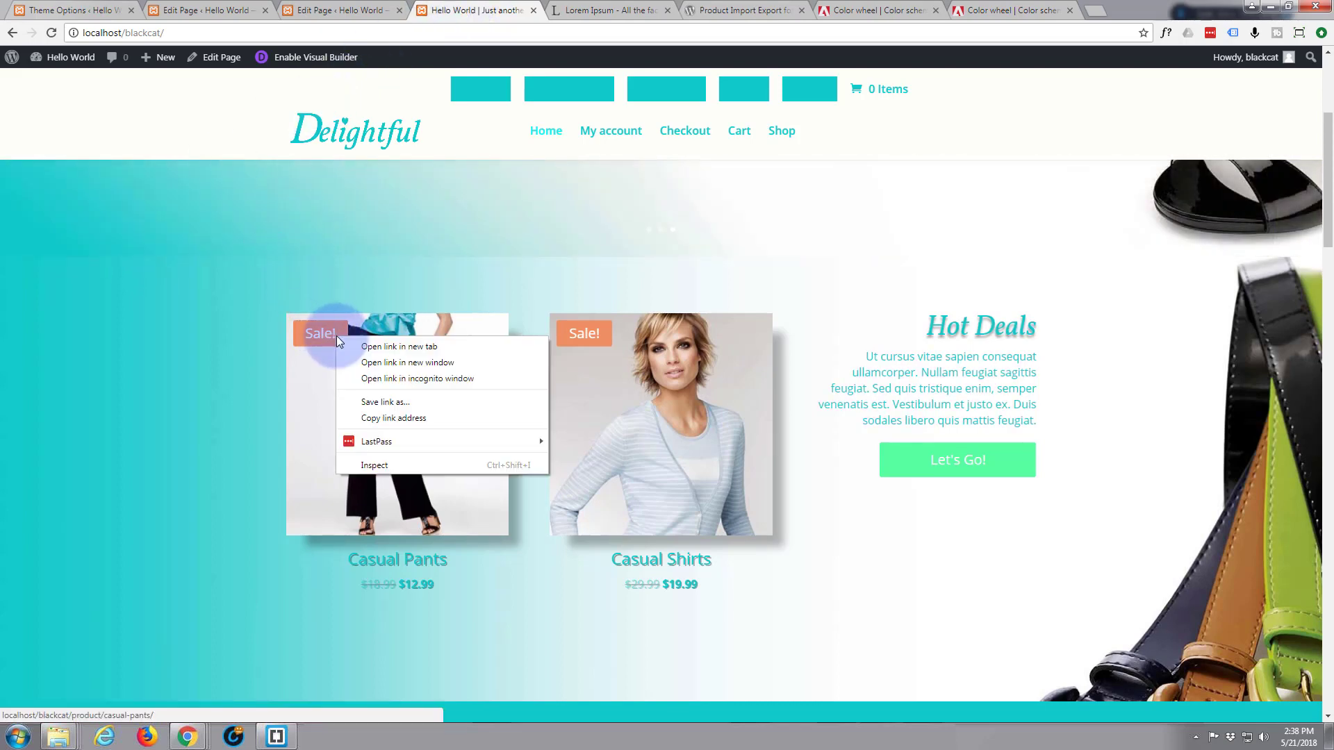
left_click(383, 468)
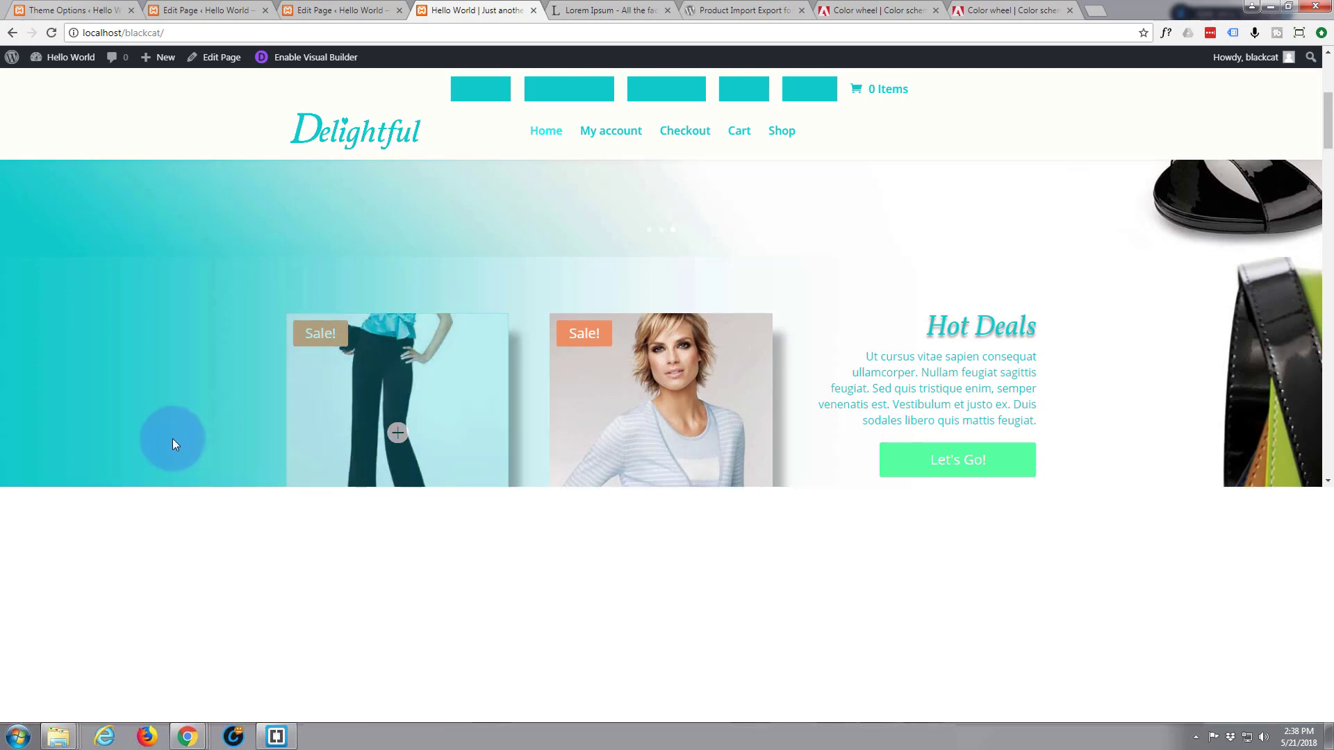
scroll(1092, 597, "down", 5)
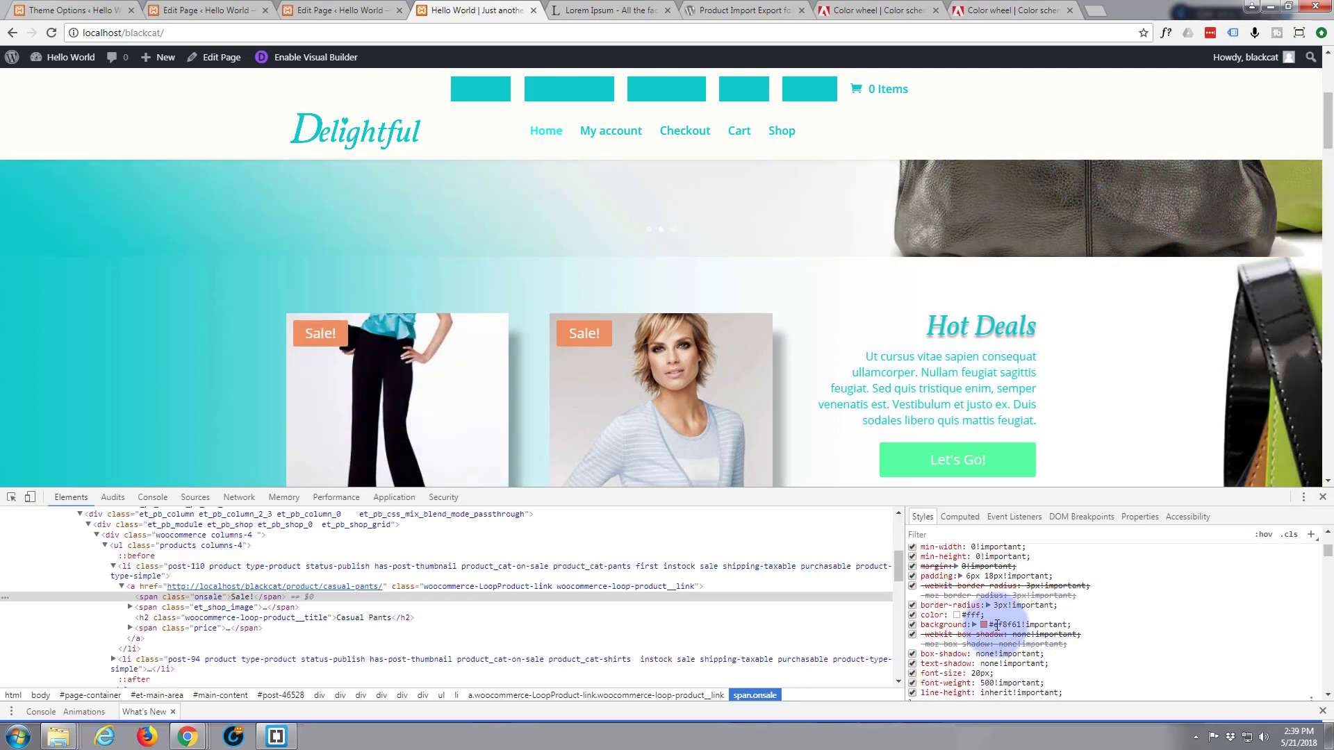
scroll(1035, 583, "up", 2)
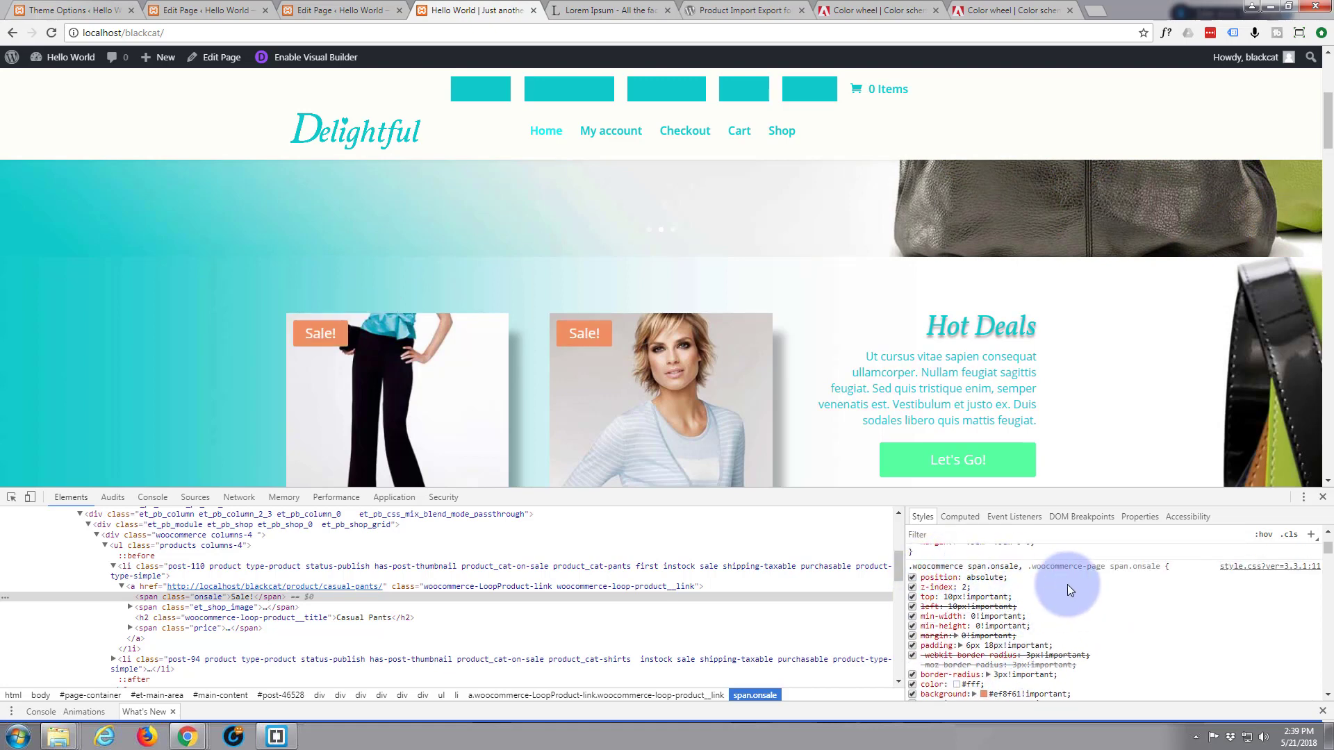
scroll(1073, 590, "down", 2)
left_click(1001, 625)
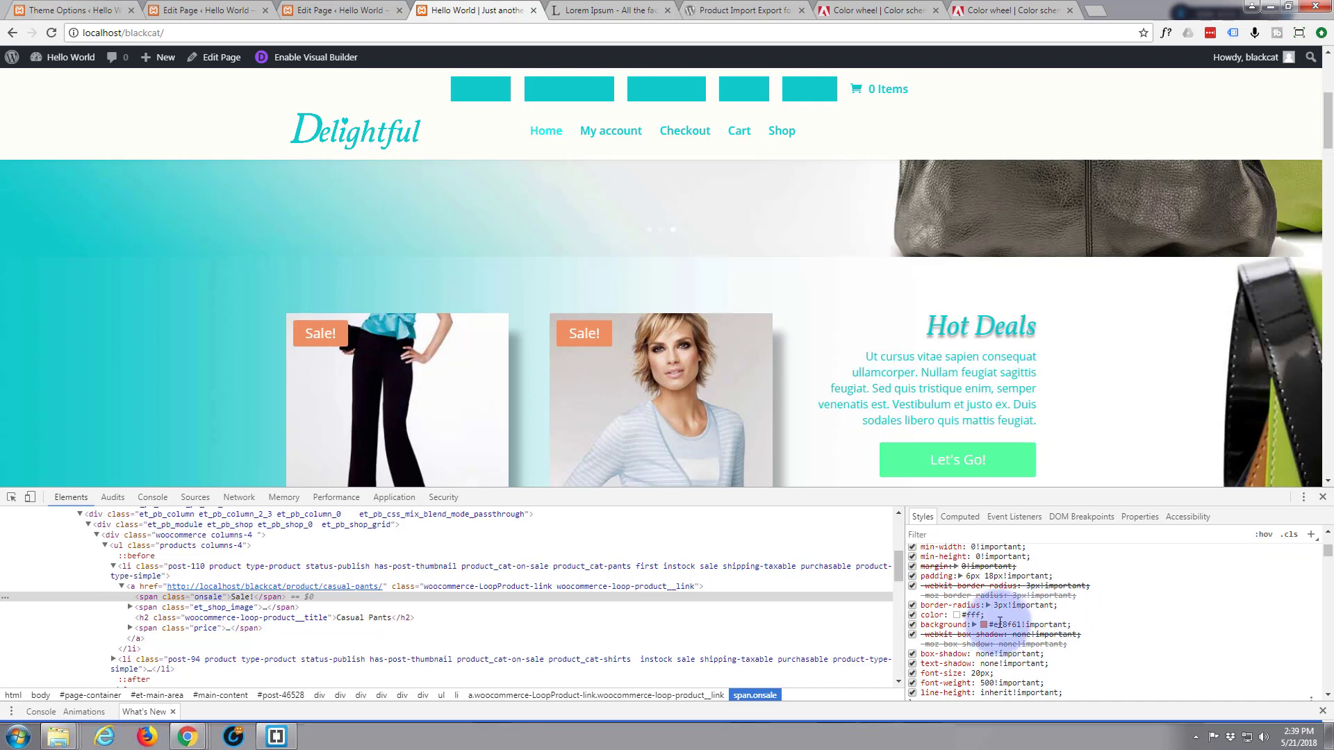
left_click(981, 625)
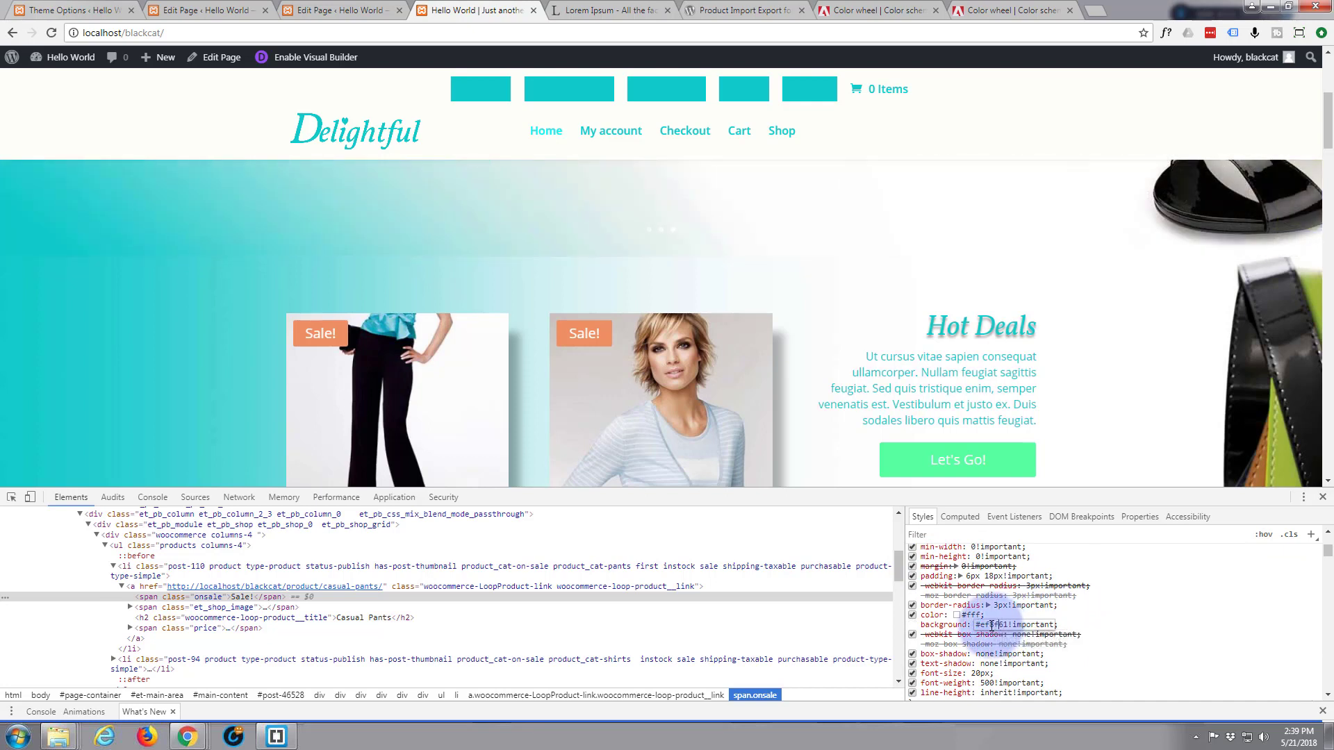
left_click_drag(981, 624, 999, 624)
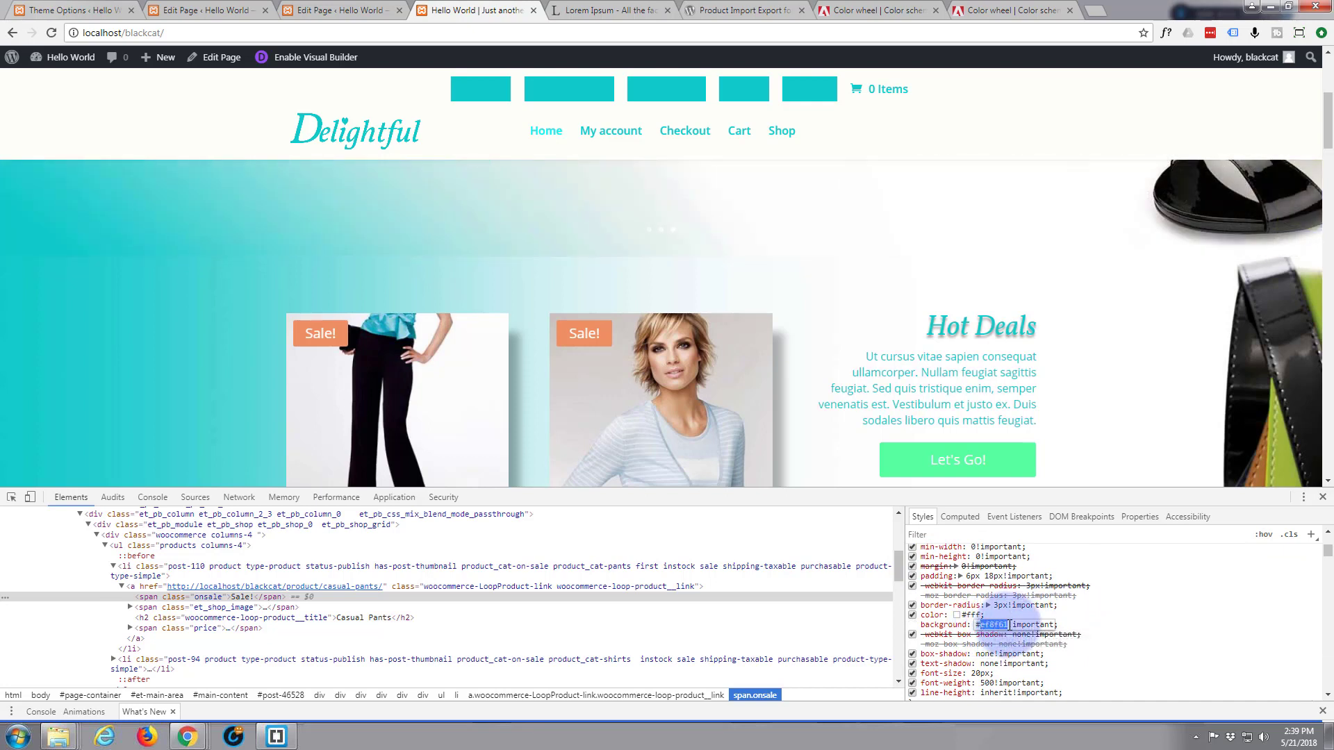
key("ctrl+v")
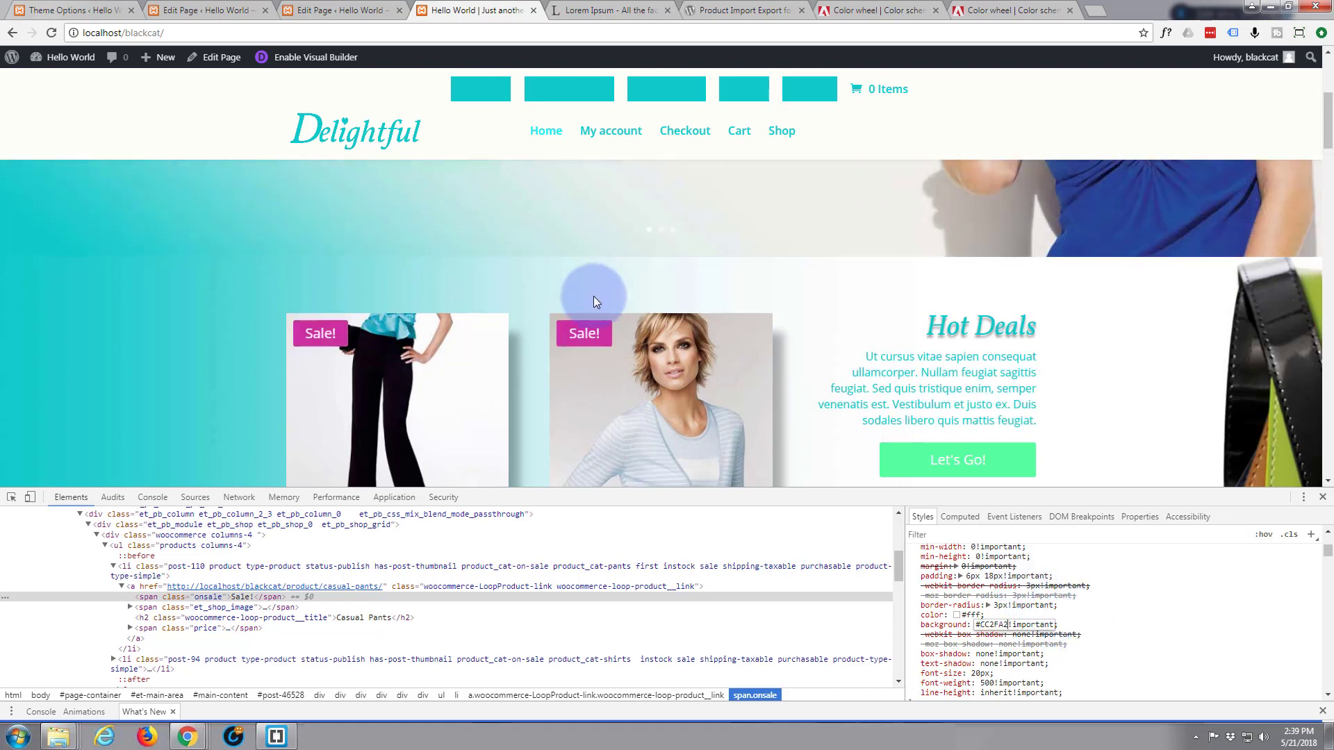
Select the .woocommerce span.onsale rule's text in the Styles pane for copying
scroll(813, 323, "down", 5)
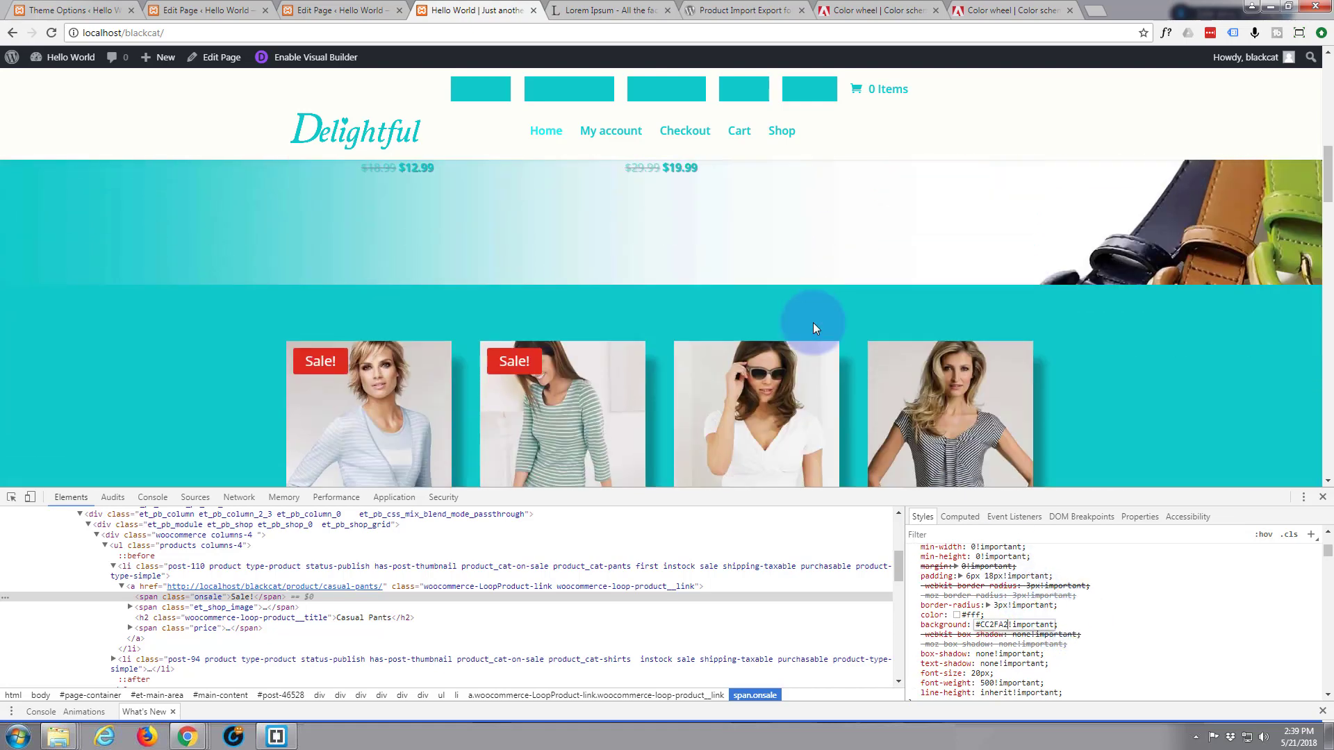
scroll(306, 310, "down", 5)
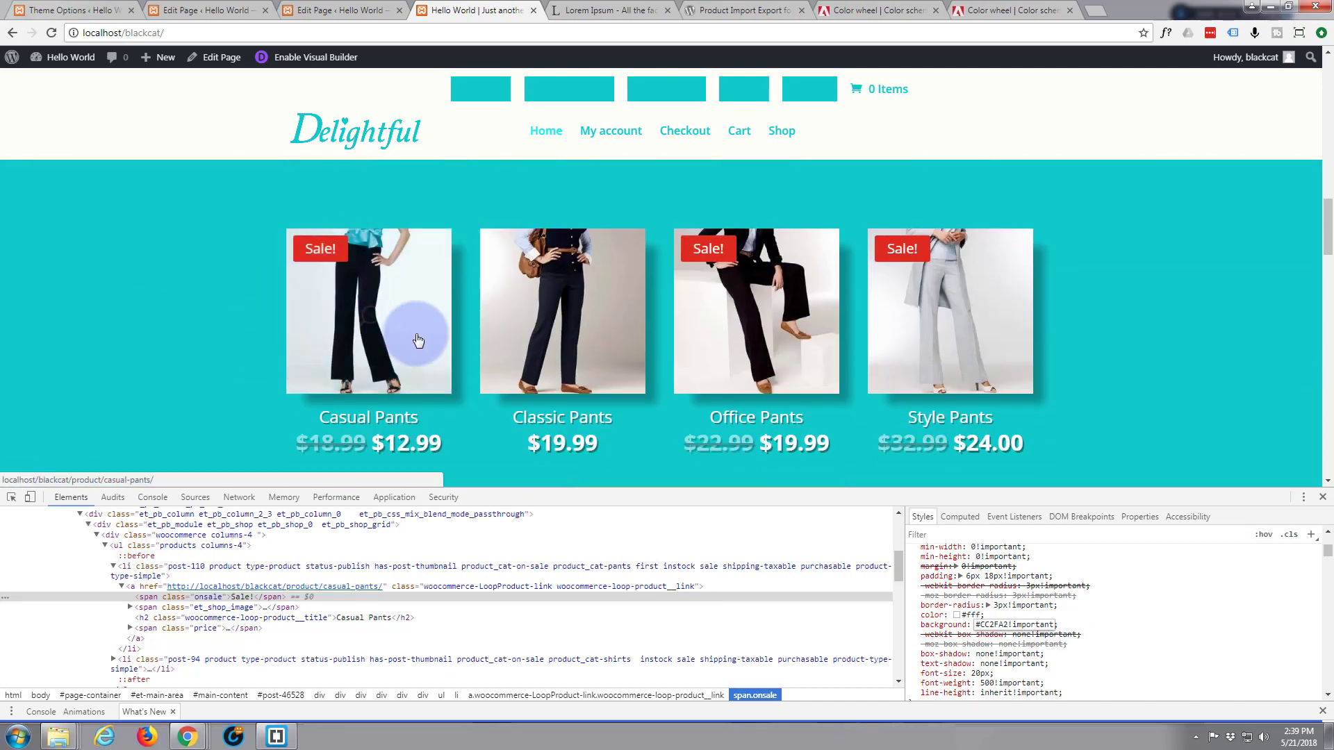
scroll(417, 339, "down", 3)
scroll(416, 342, "down", 8)
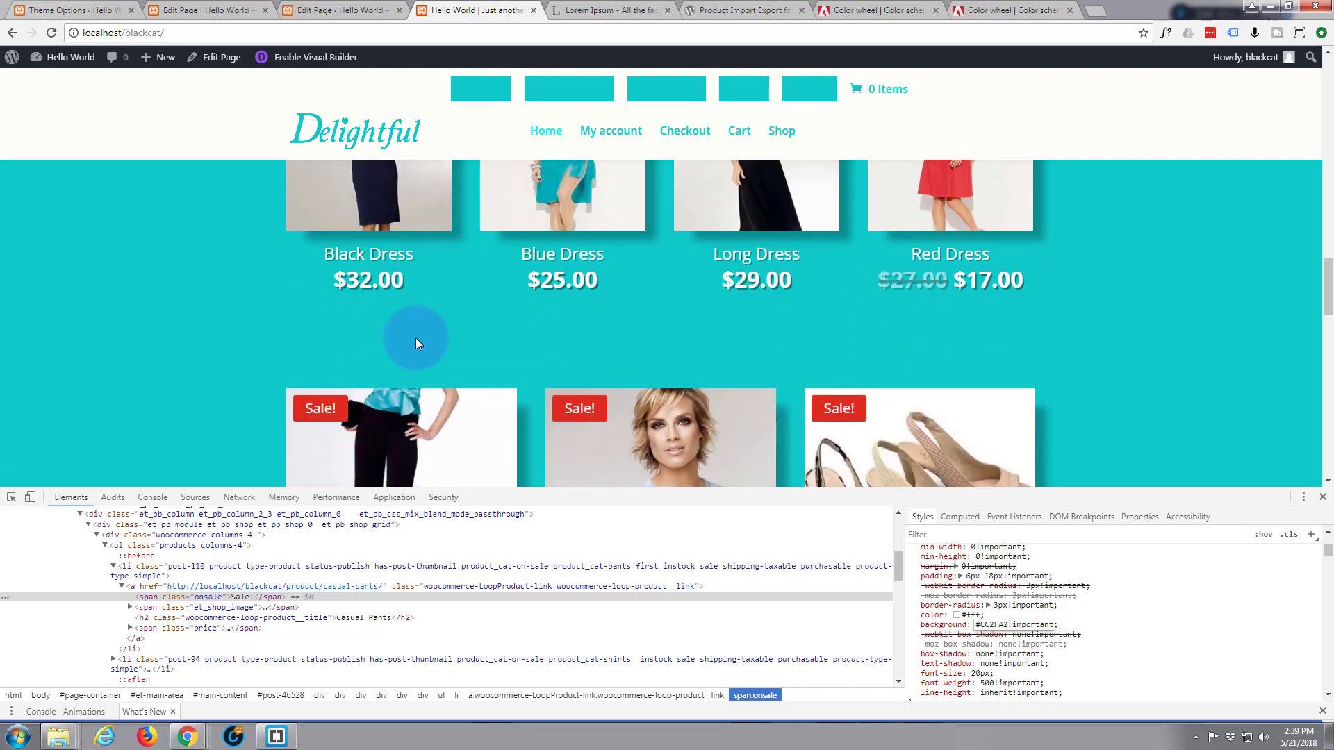
scroll(415, 338, "down", 6)
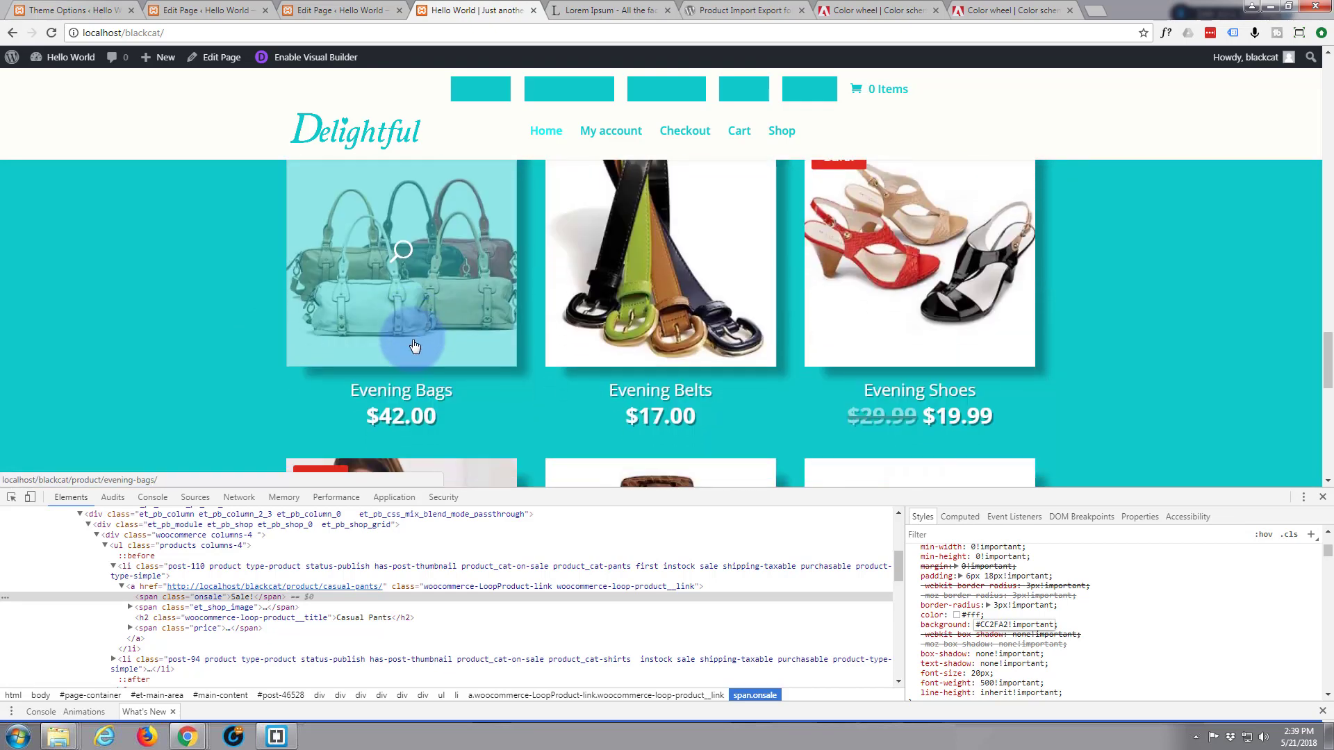
scroll(412, 346, "up", 2)
scroll(411, 340, "down", 5)
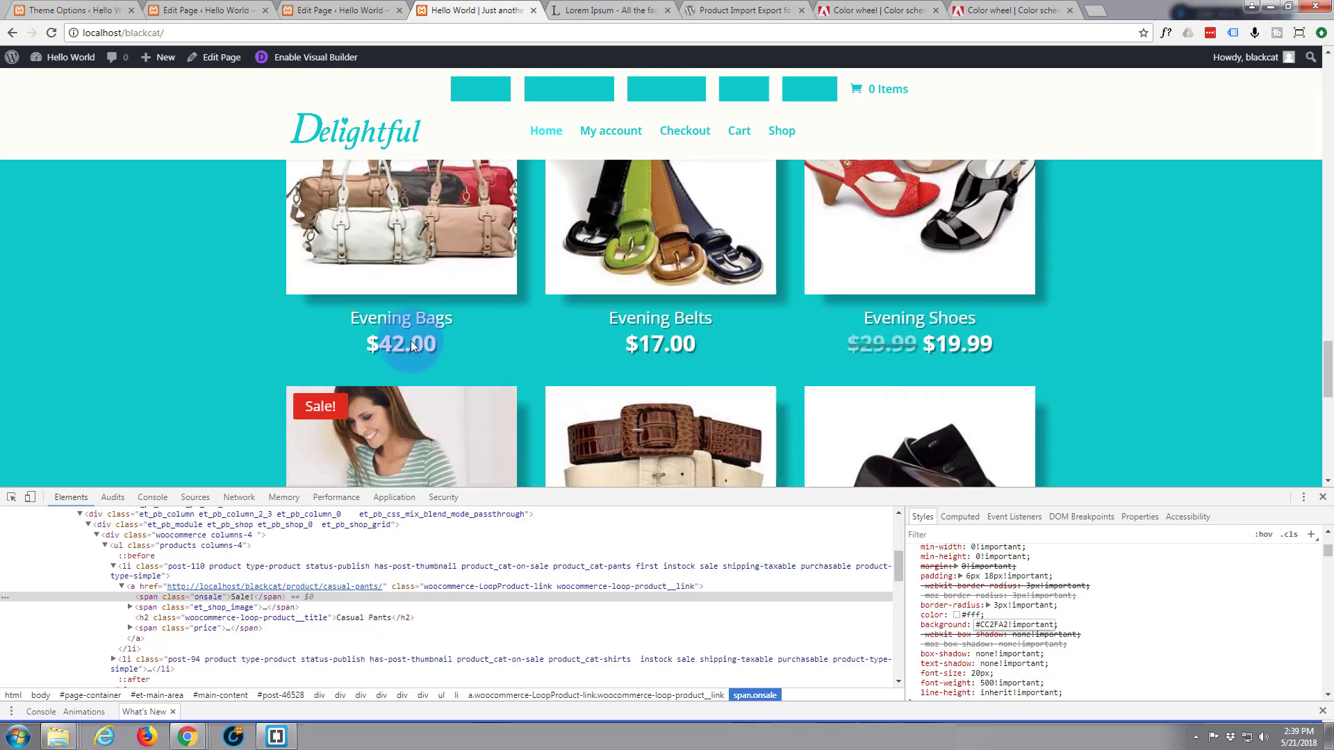
scroll(411, 341, "down", 2)
scroll(410, 341, "up", 9)
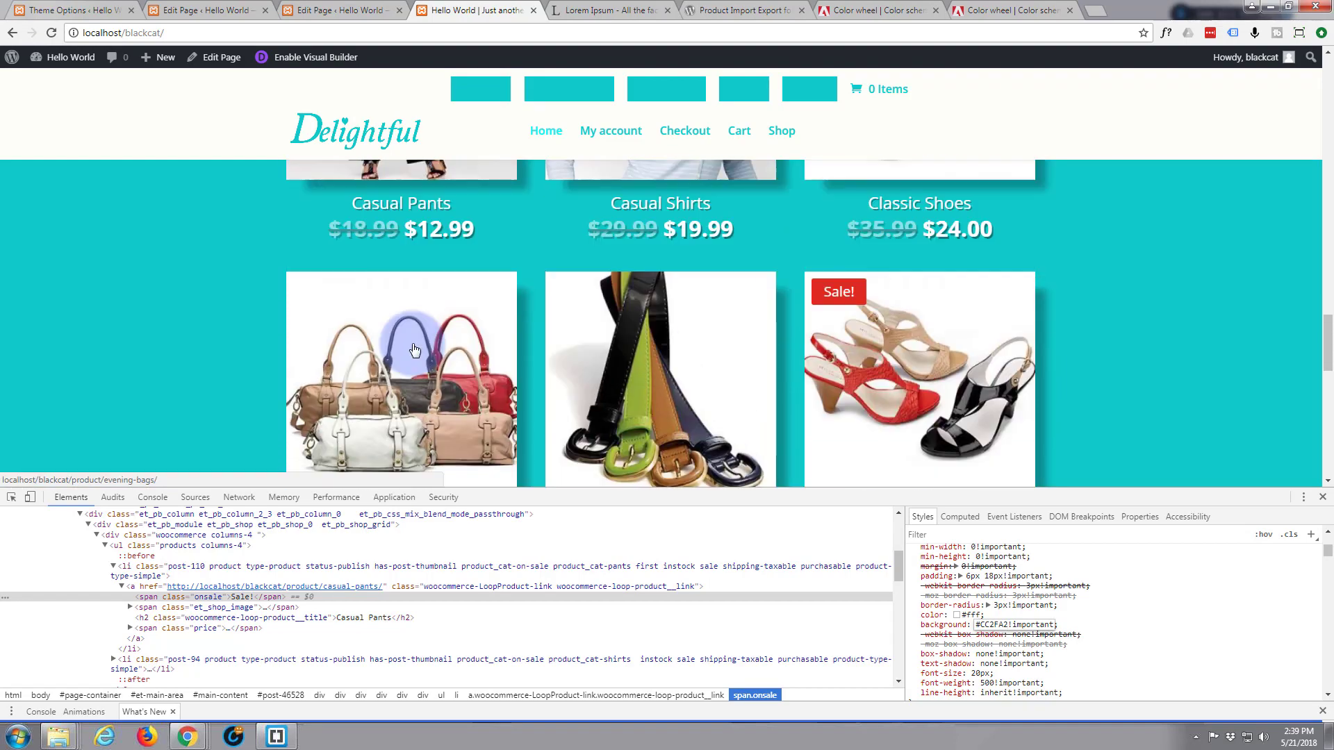
scroll(415, 350, "up", 10)
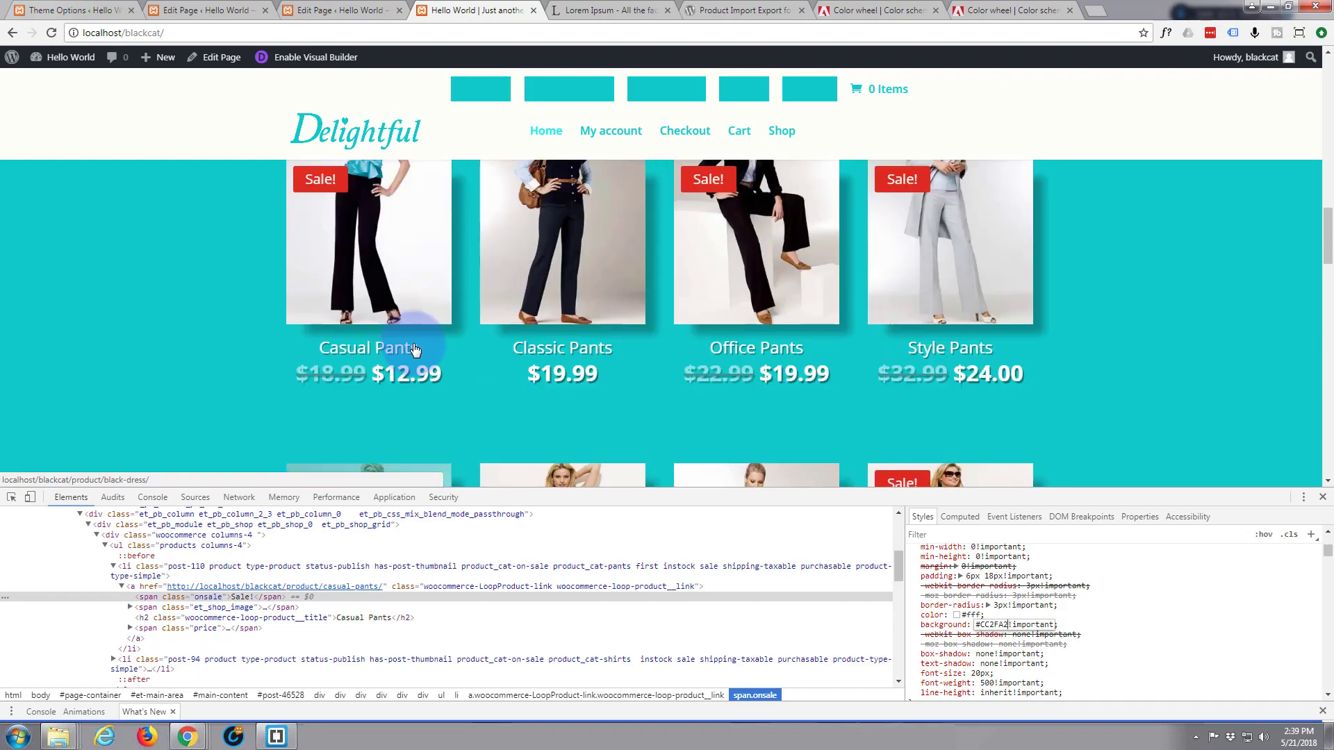
scroll(415, 349, "up", 6)
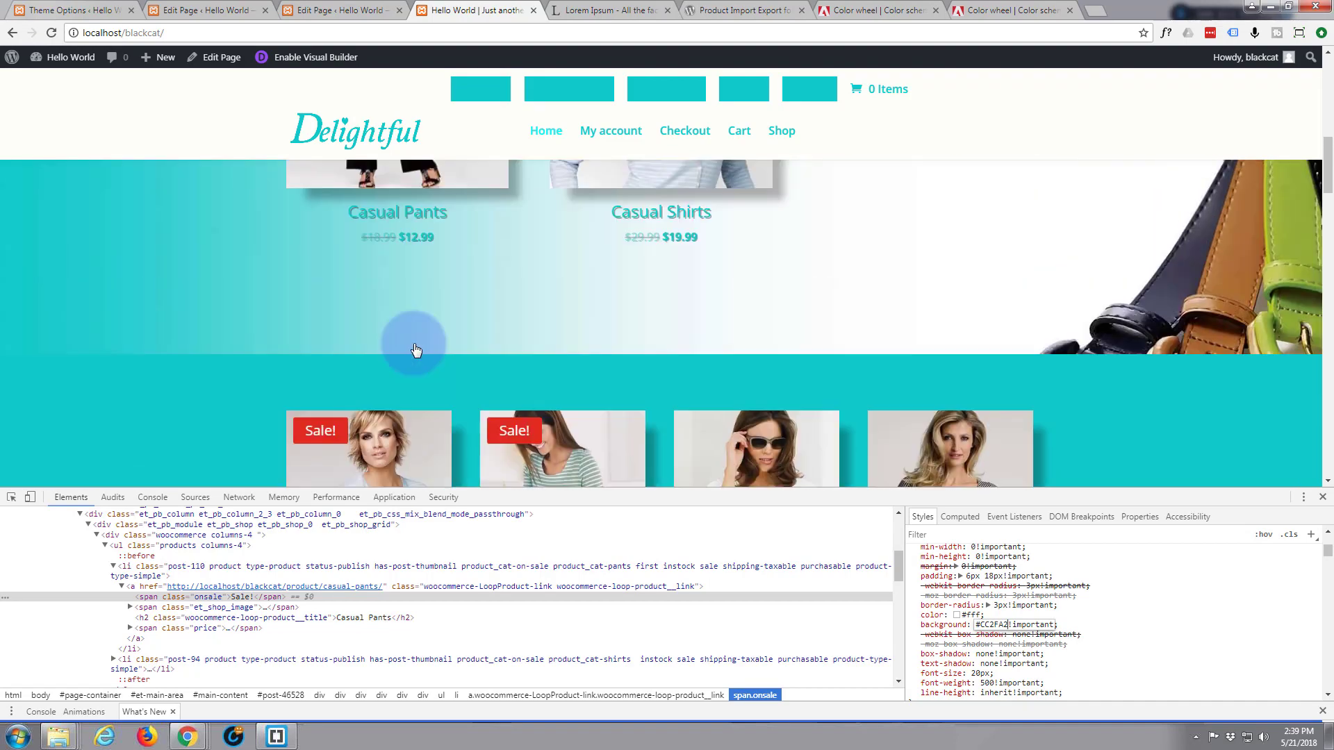
scroll(414, 343, "up", 3)
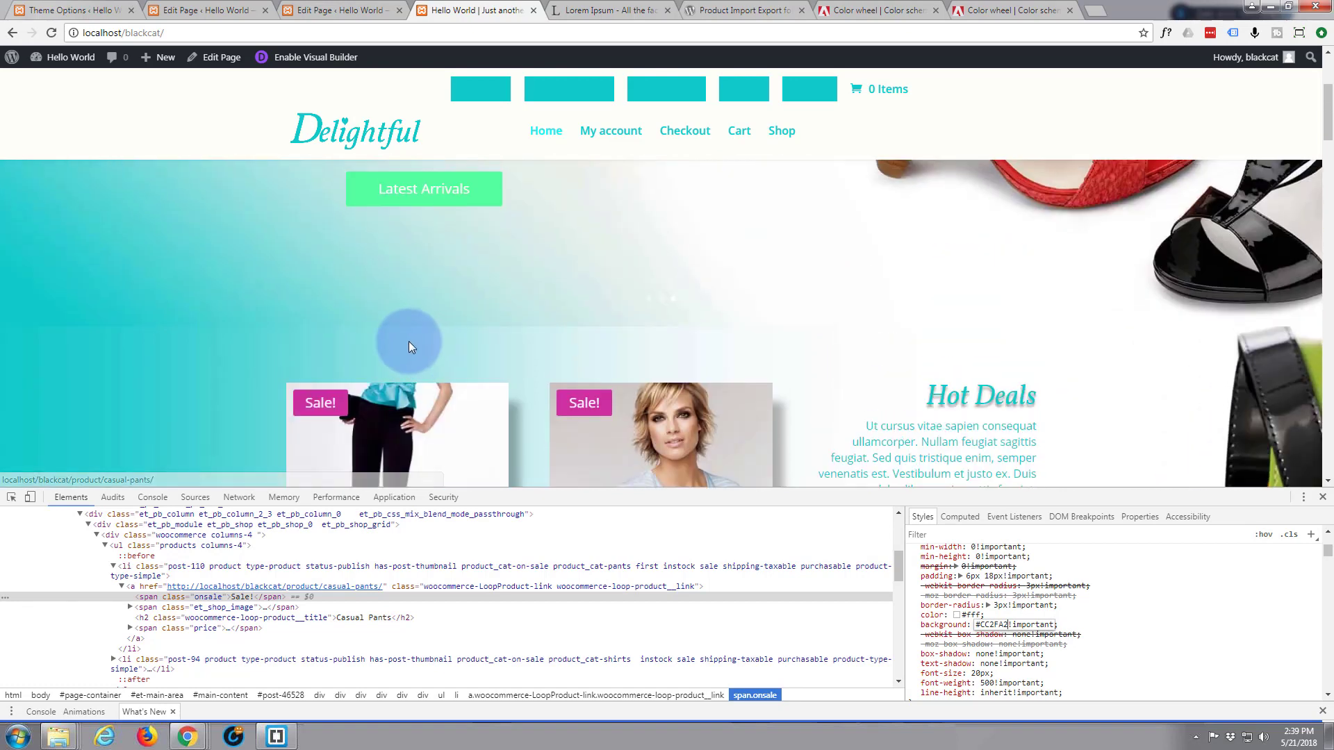
scroll(408, 341, "down", 2)
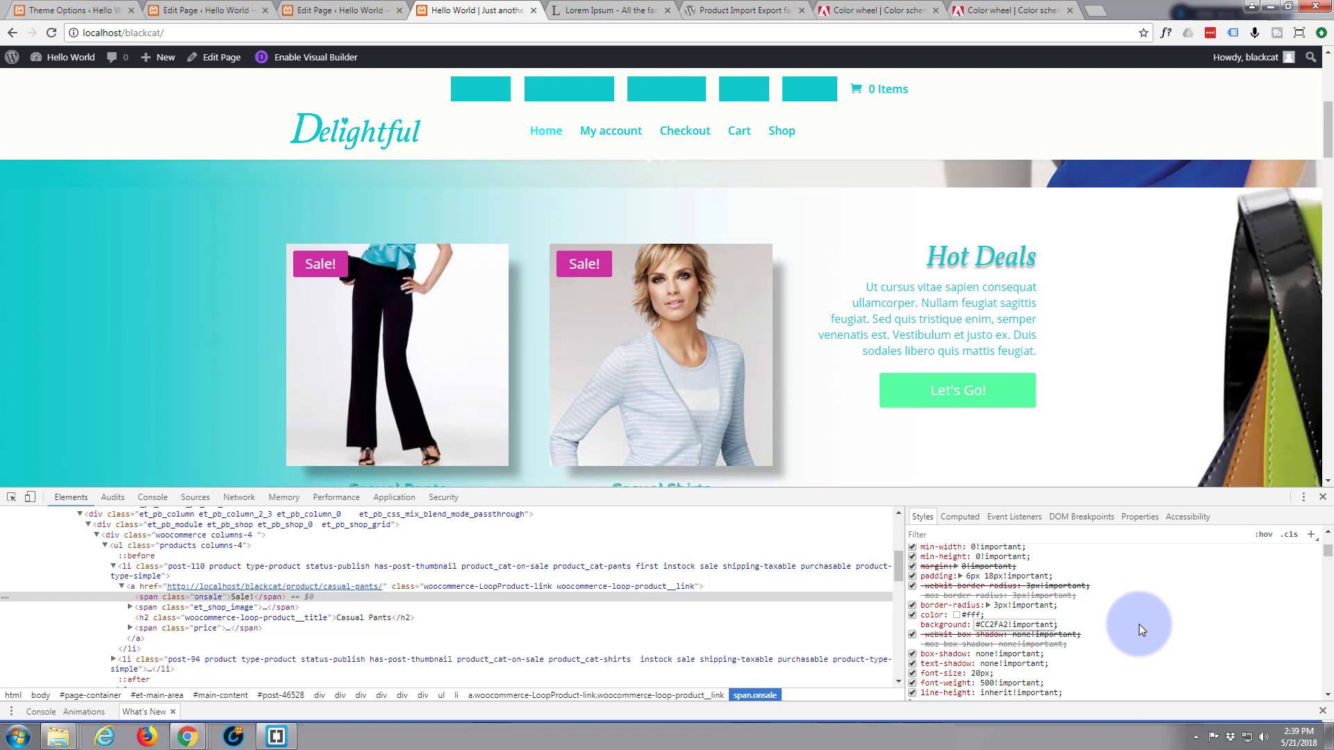
scroll(1140, 623, "up", 3)
scroll(1140, 624, "down", 1)
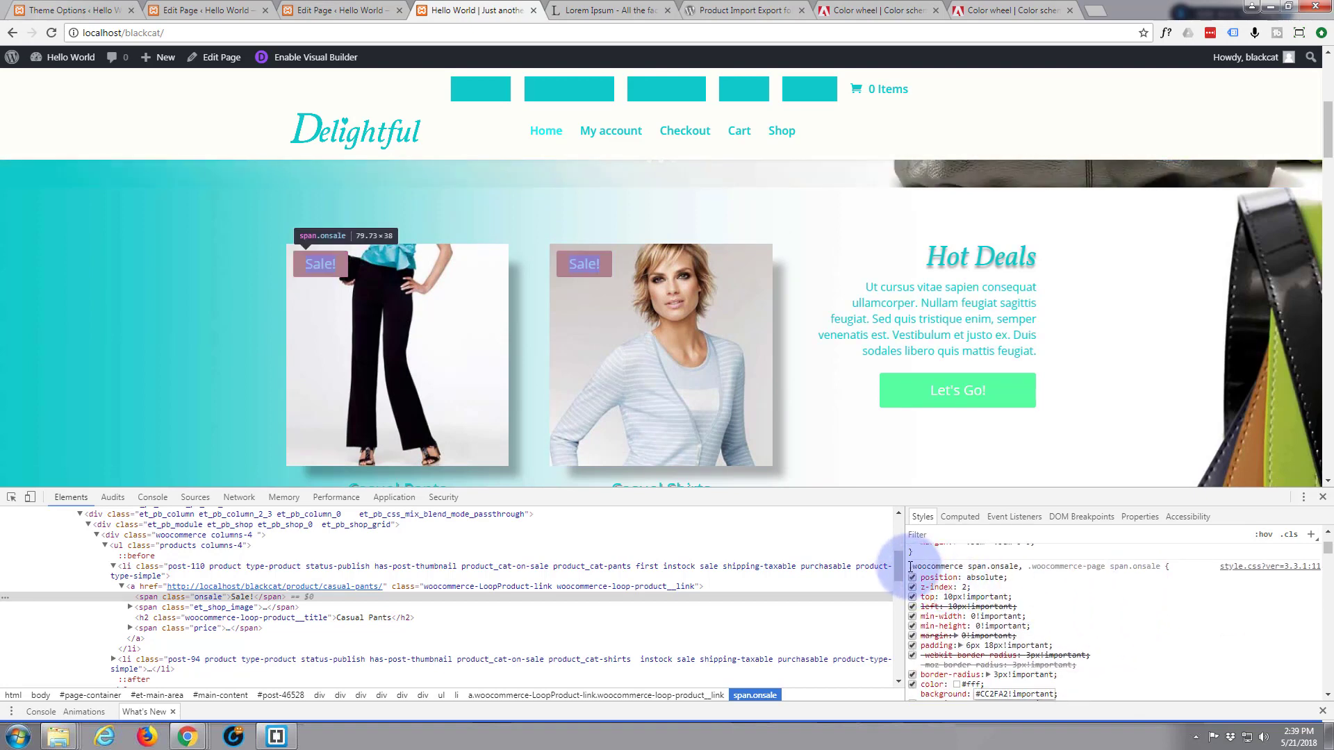
left_click_drag(911, 566, 1080, 615)
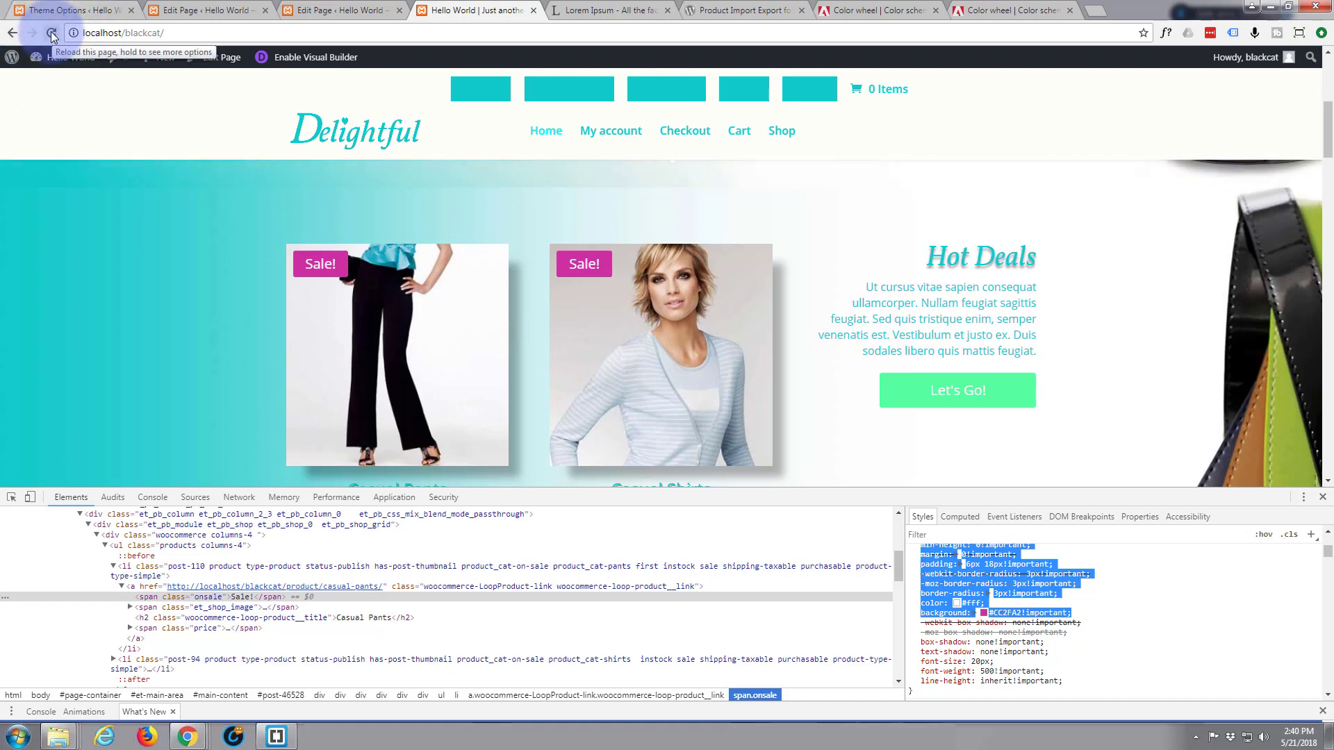
Below the last rule in Theme Options Custom CSS, add an /* On Sale */ comment and paste the onsale rule
left_click(69, 10)
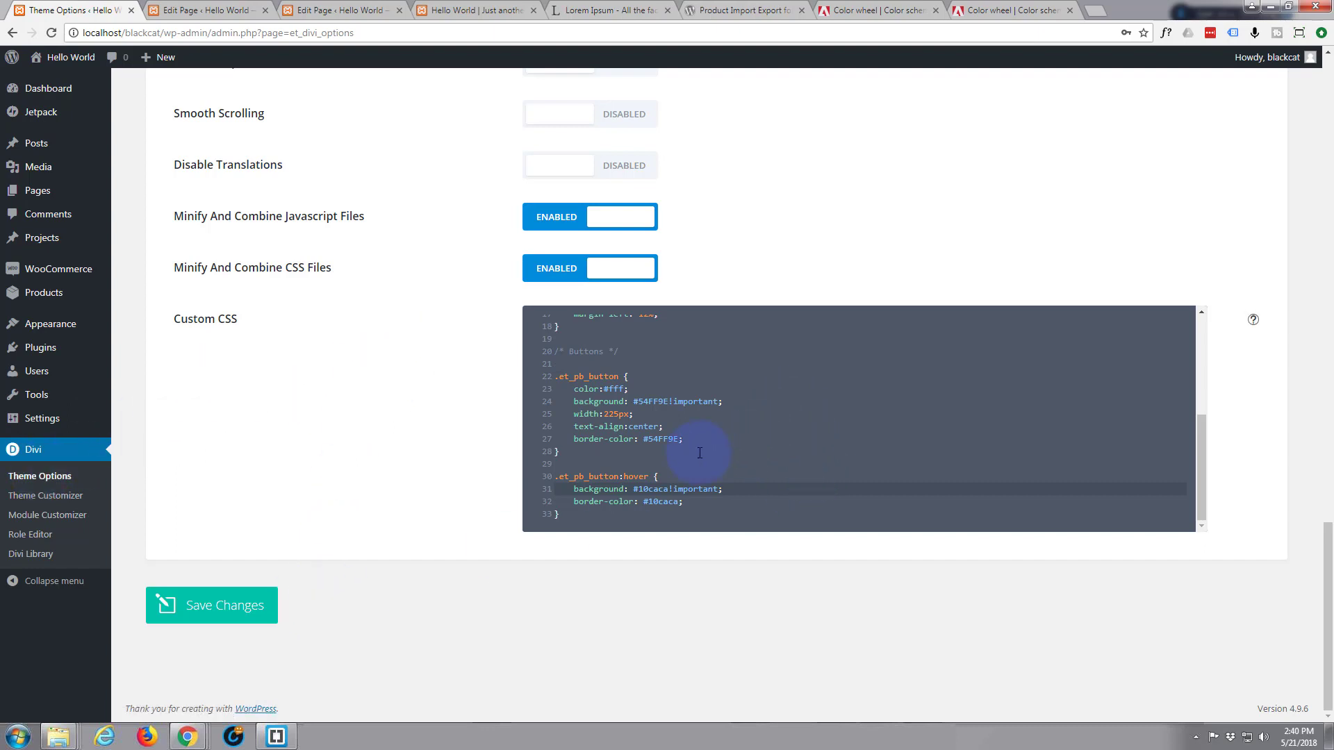
left_click(573, 514)
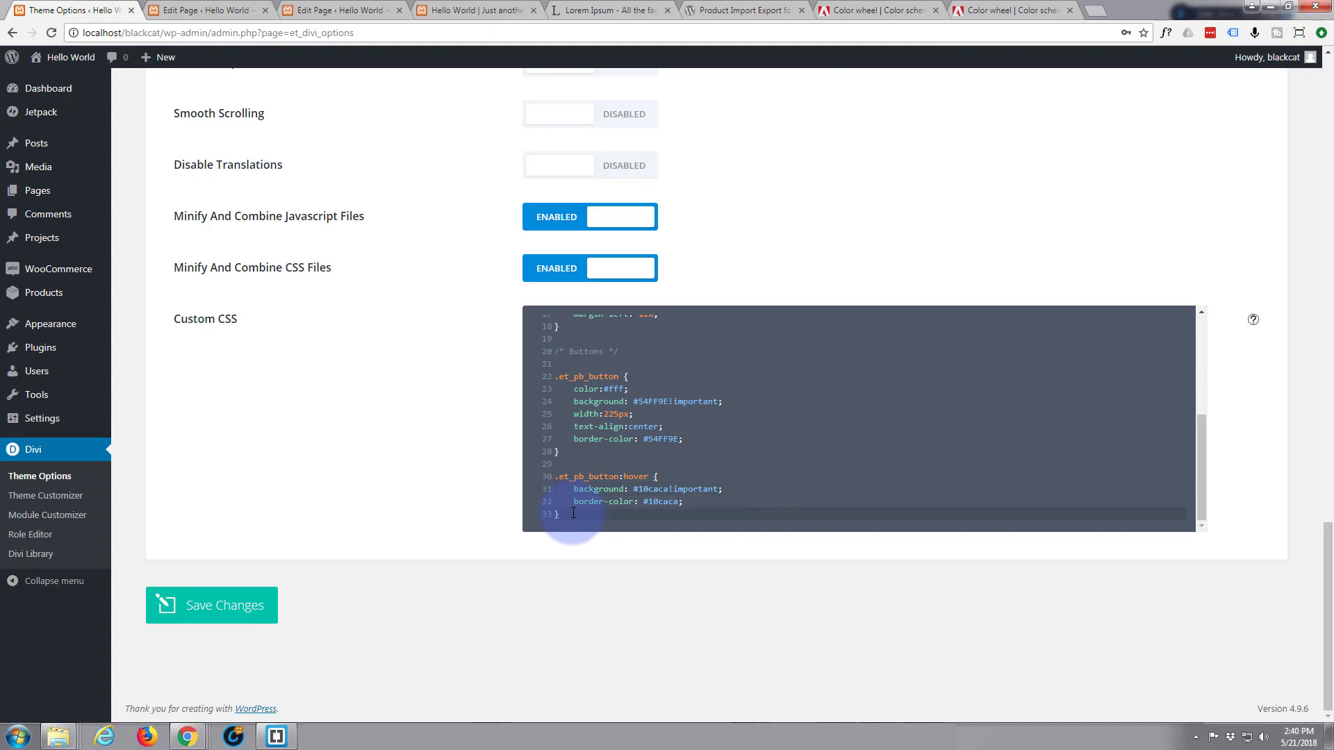
key("Return")
key("Return")
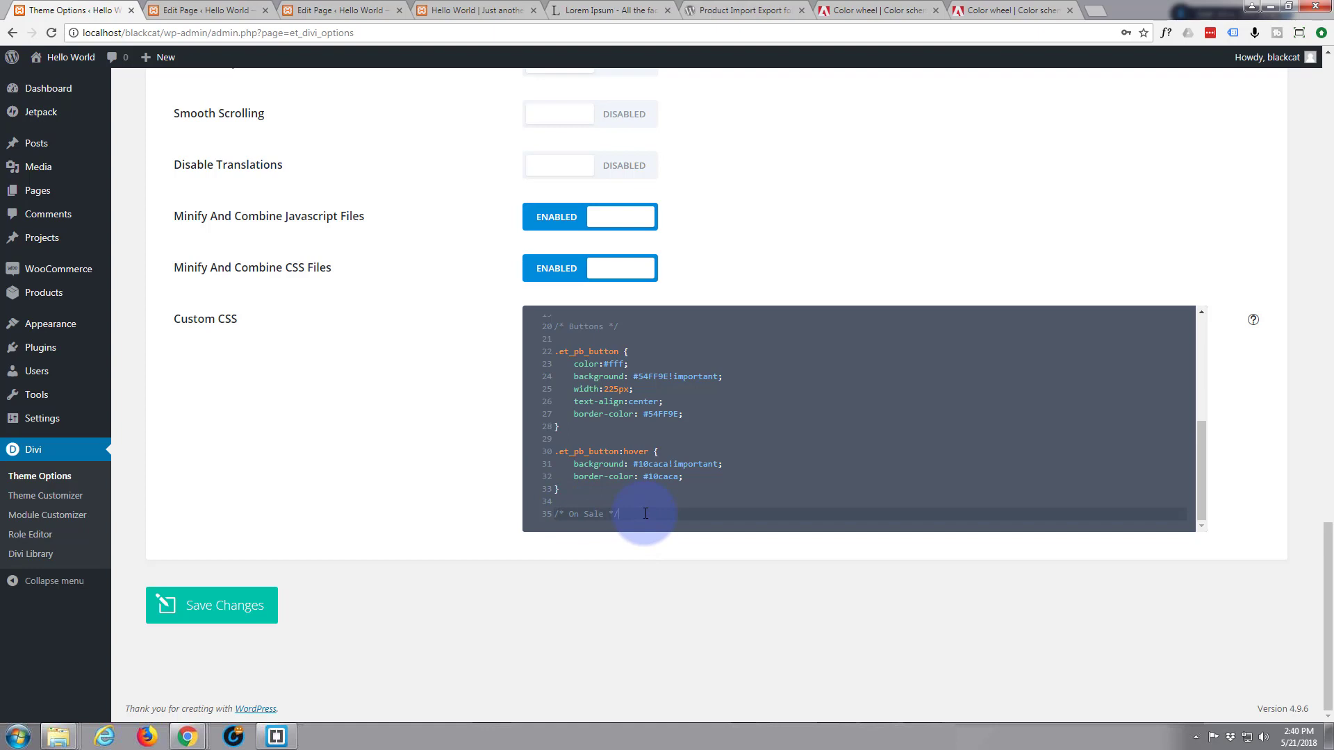
key("Return")
key("Return")
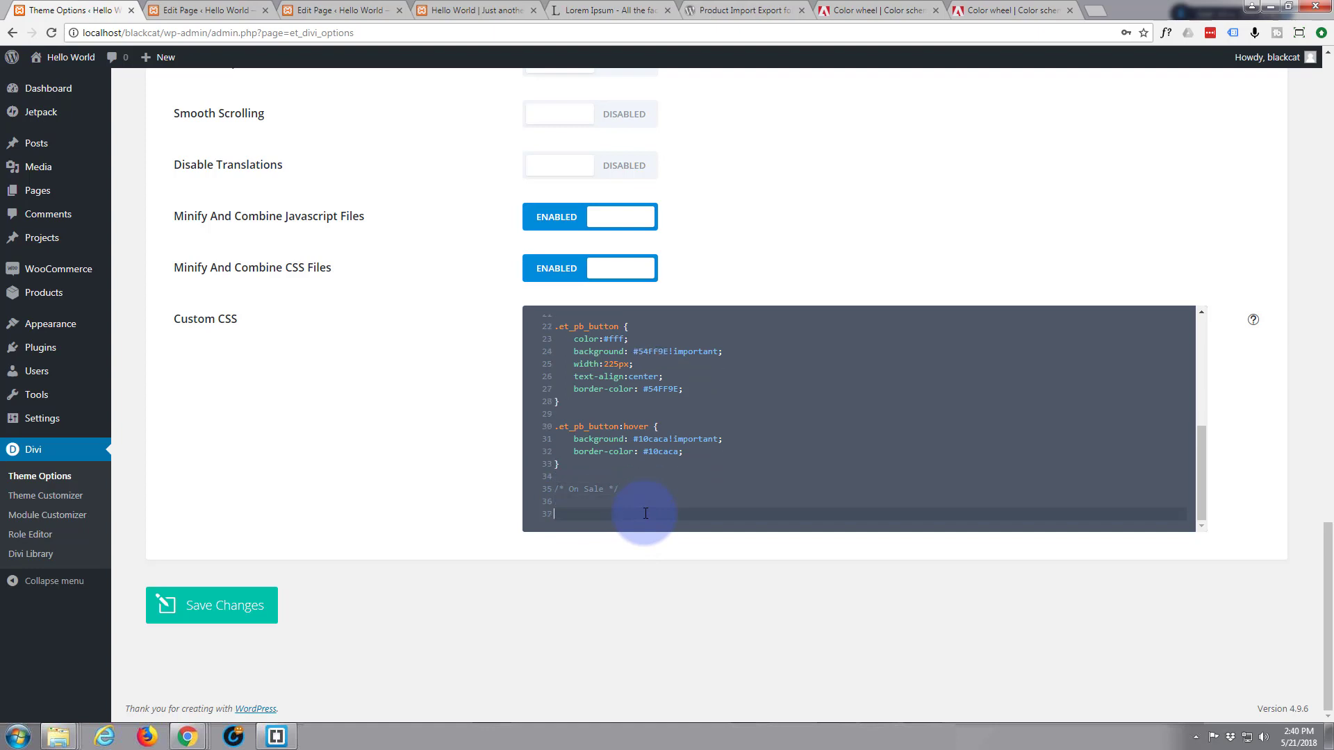
key("ctrl+v")
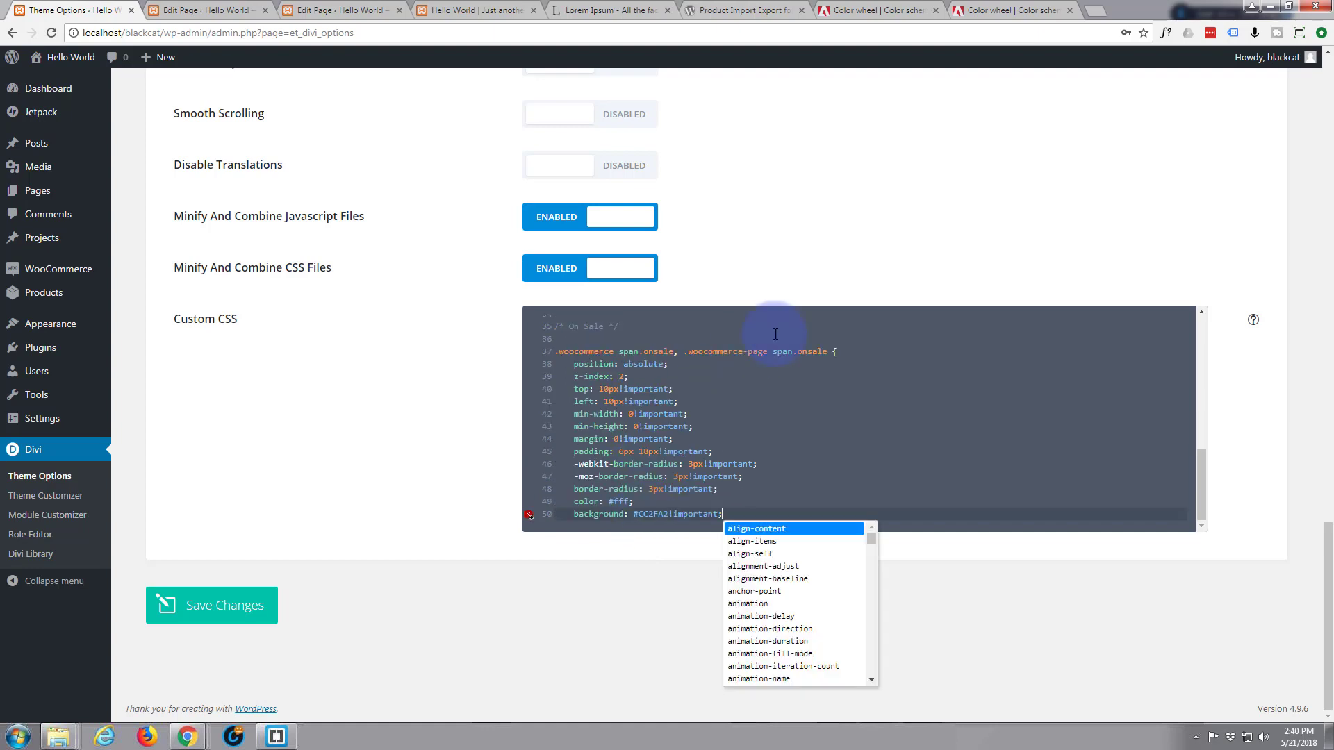
Trim the pasted onsale rule to just its #CC2FA2!important background and close it
left_click_drag(848, 355, 824, 403)
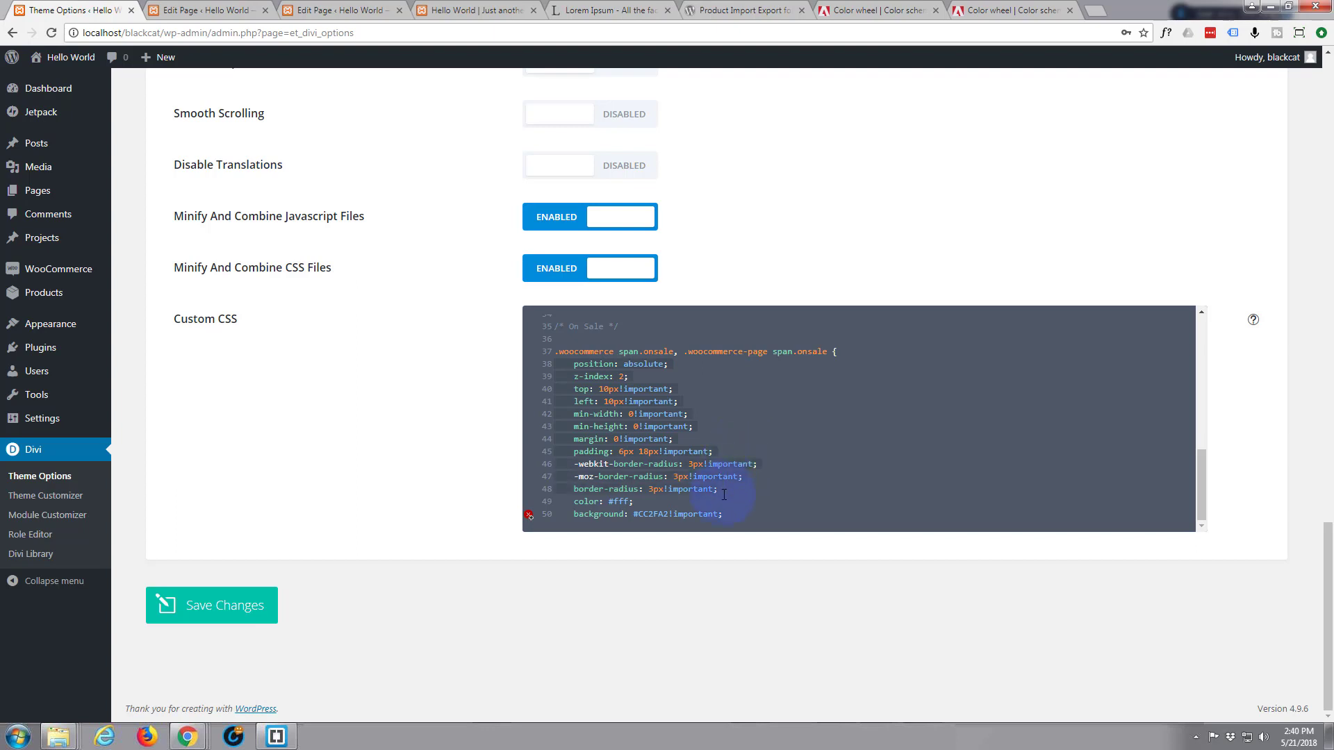
key("BackSpace")
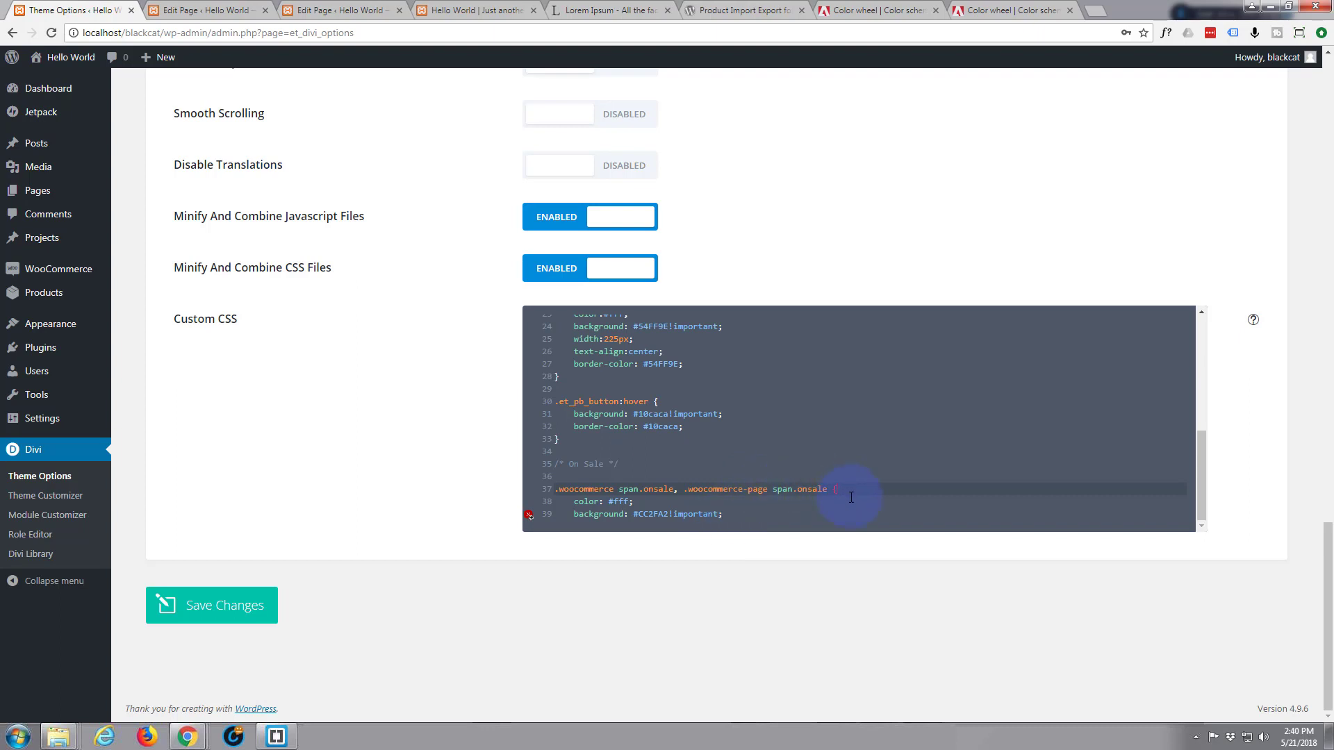
left_click_drag(851, 497, 855, 503)
key("BackSpace")
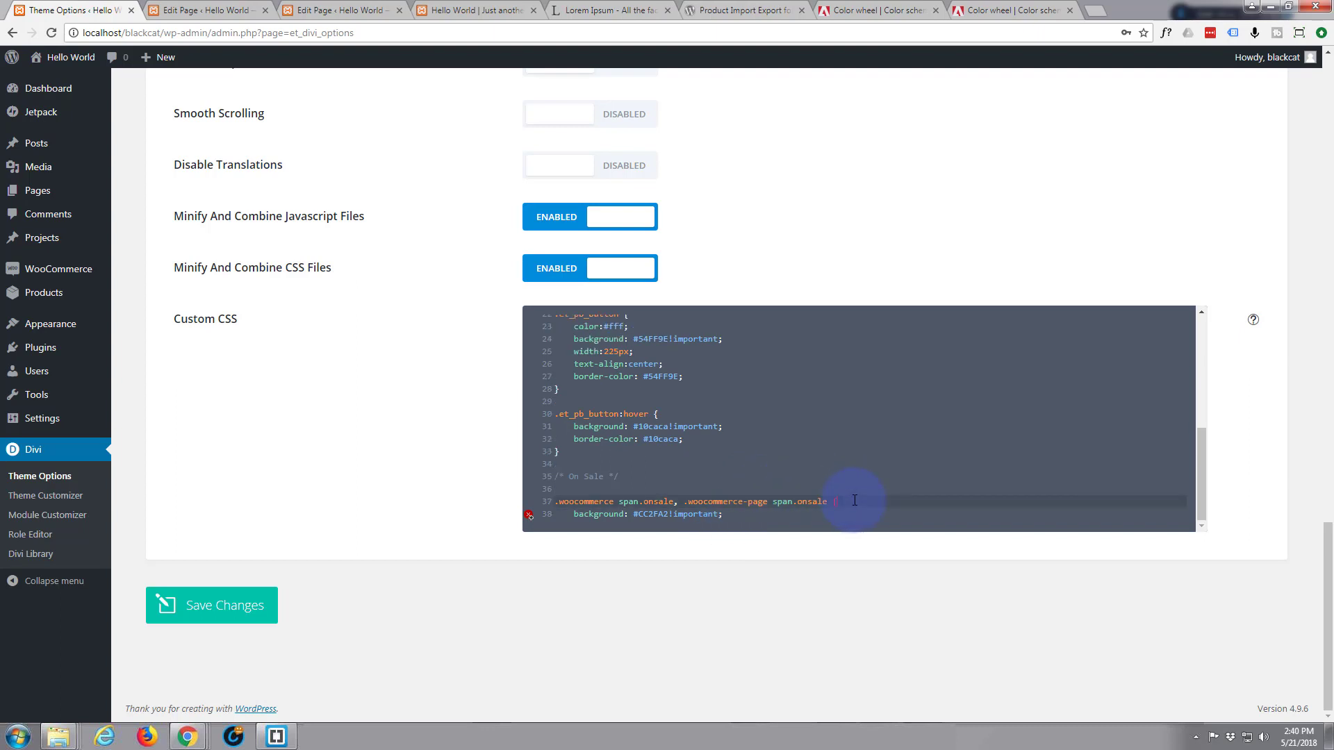
left_click(726, 515)
mouse_move(528, 513)
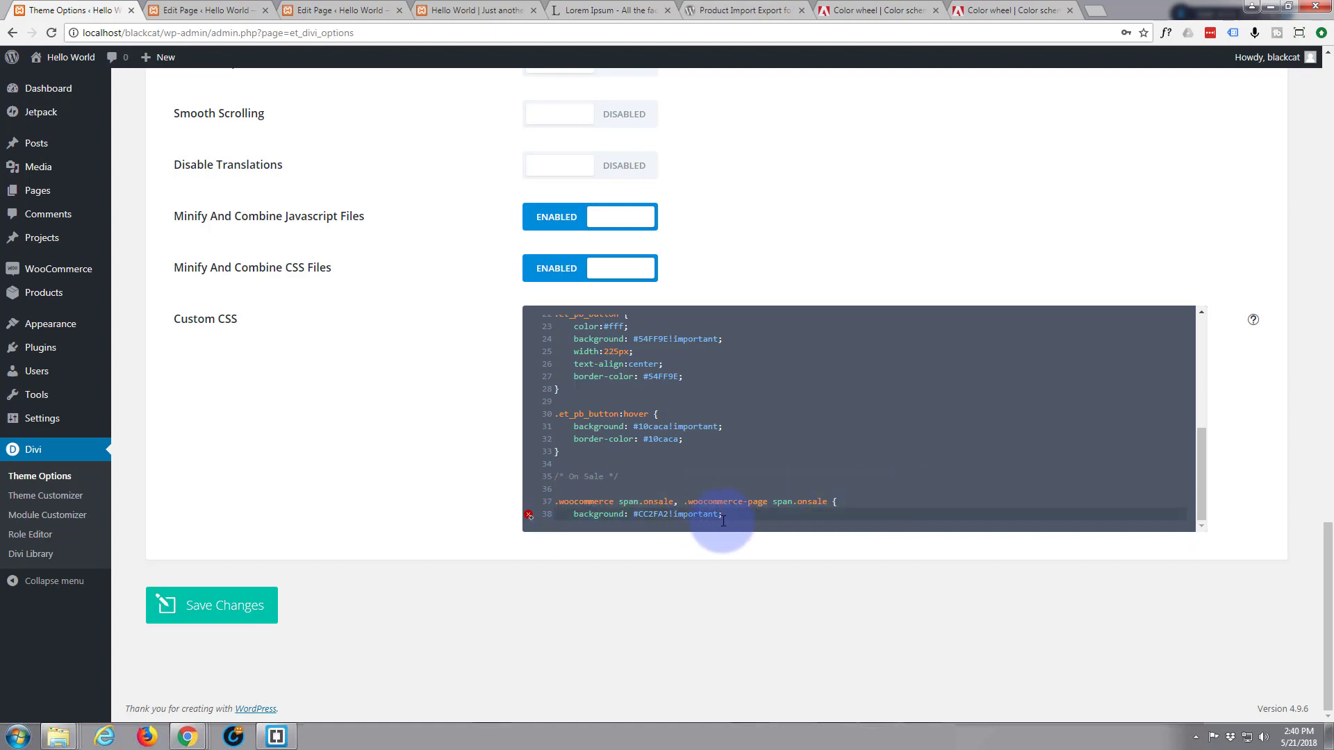
key("Return")
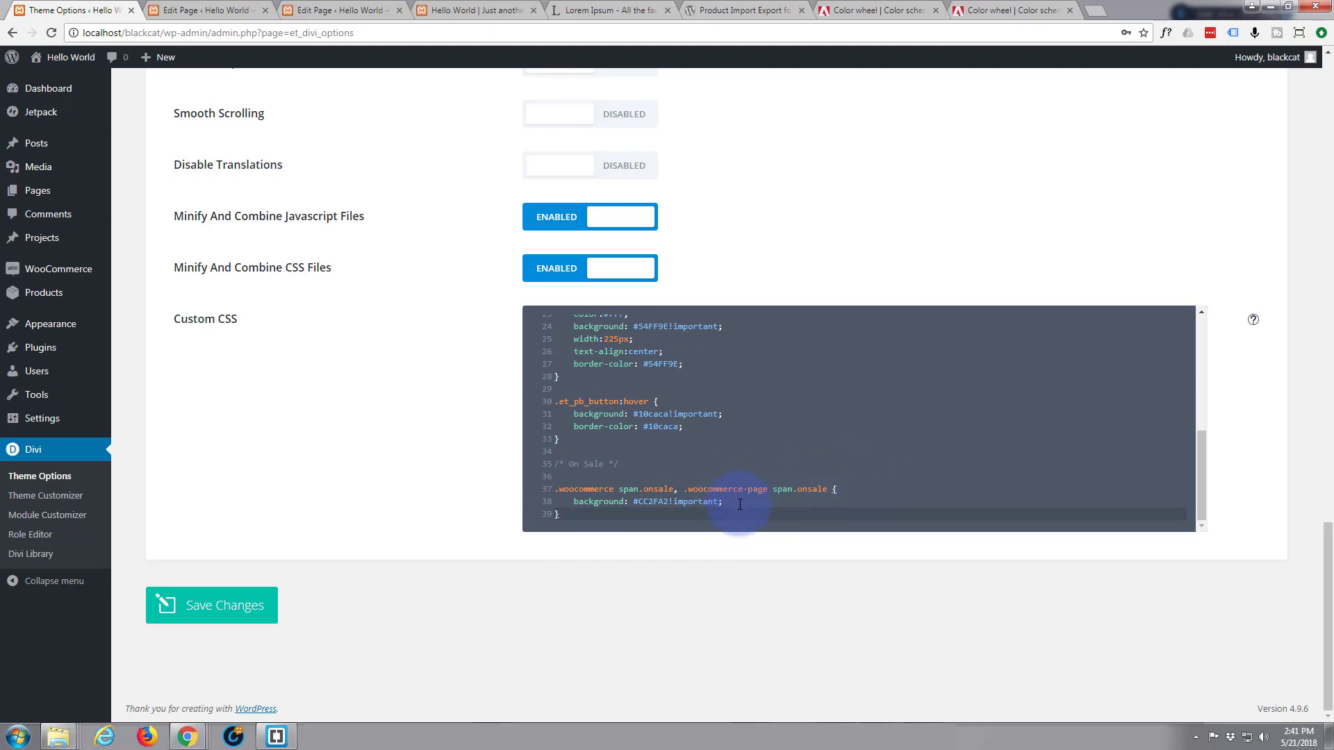
Add box-shadow: 5px 5px 25px #777 to the On Sale rule and save the Custom CSS
left_click(770, 501)
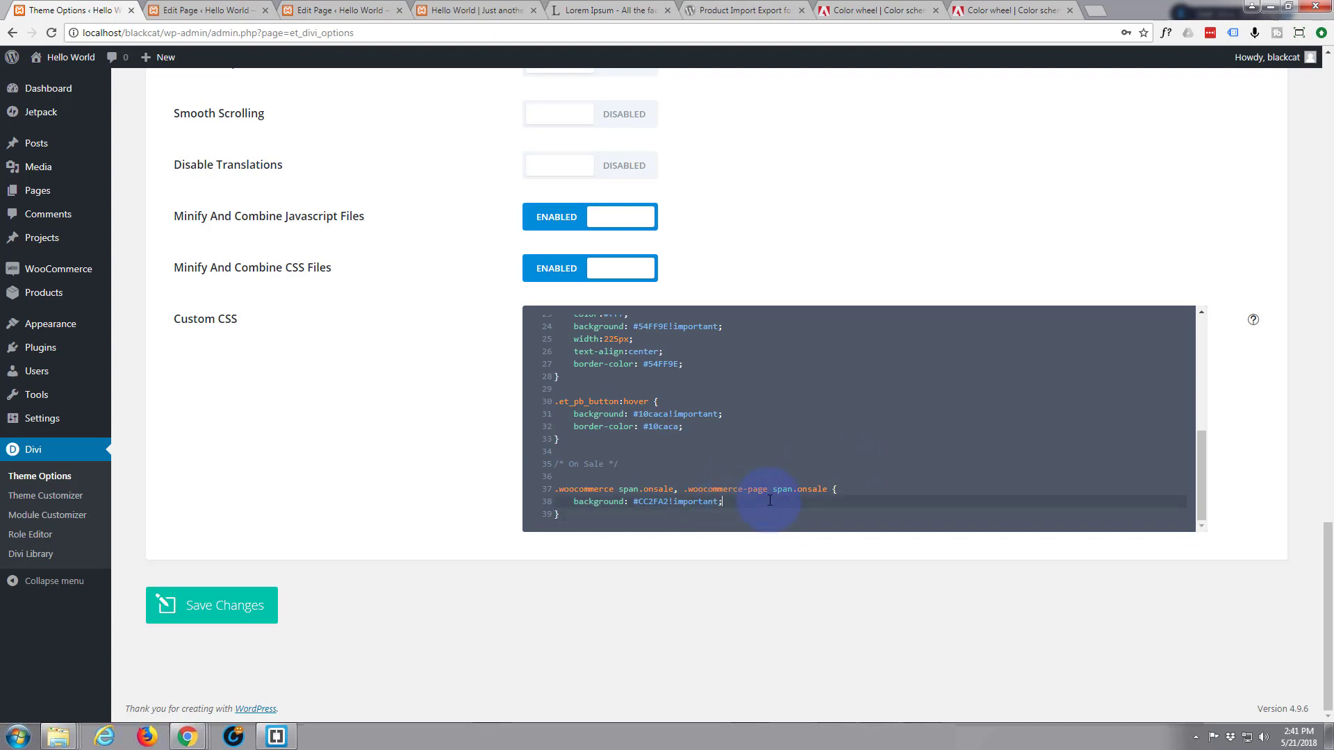
key("Return")
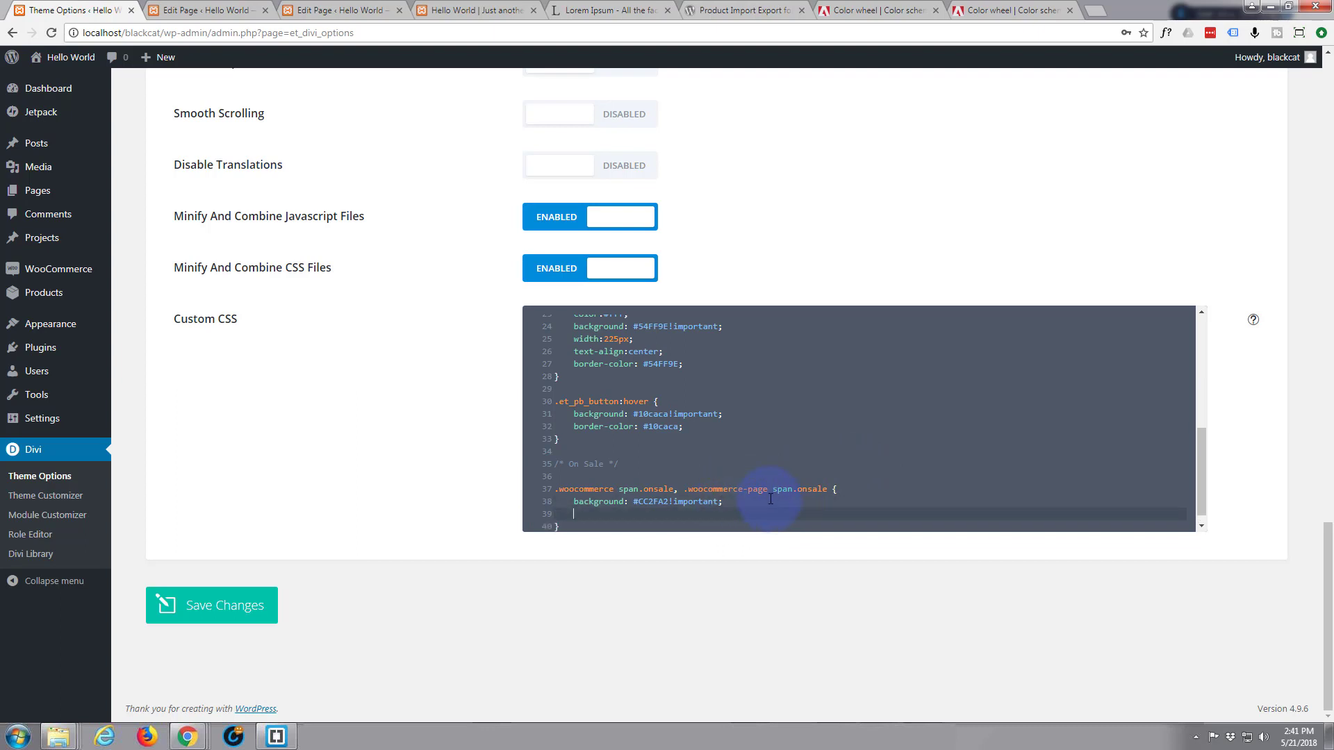
type("bo")
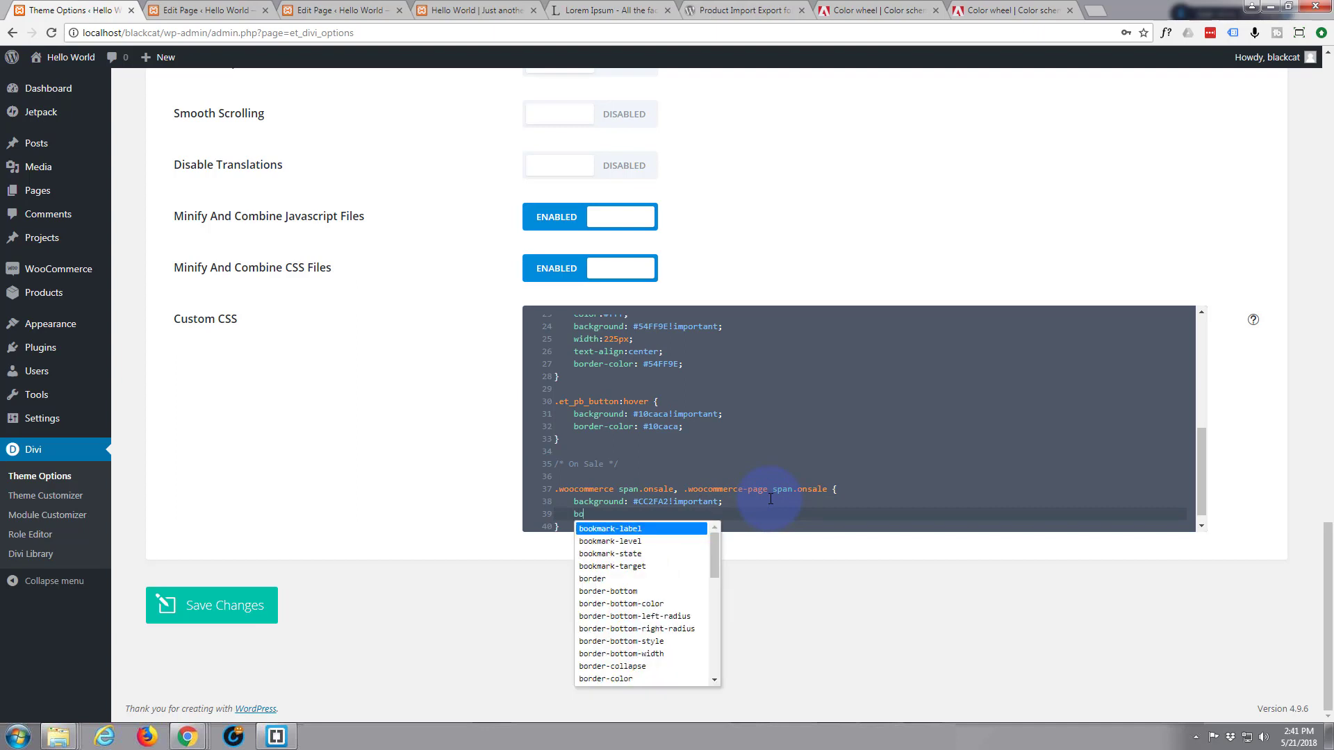
type("x-shadow")
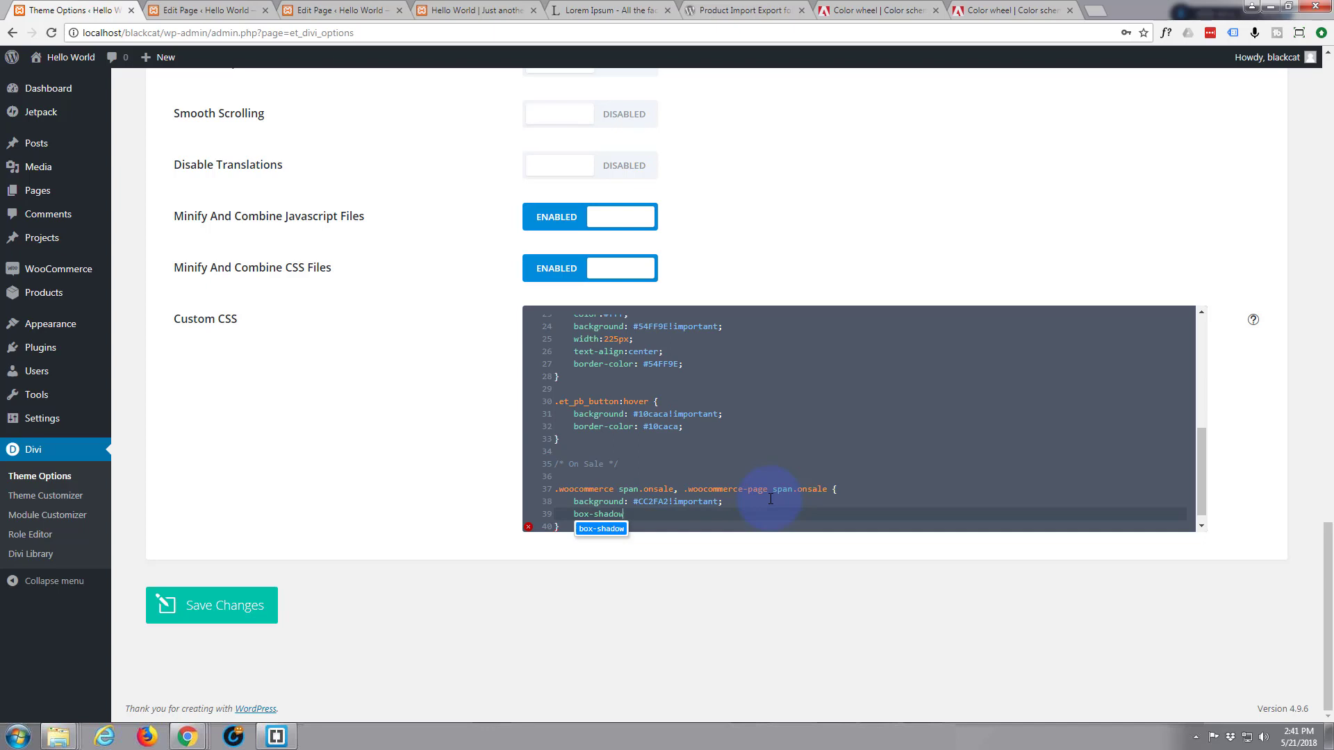
type(": ")
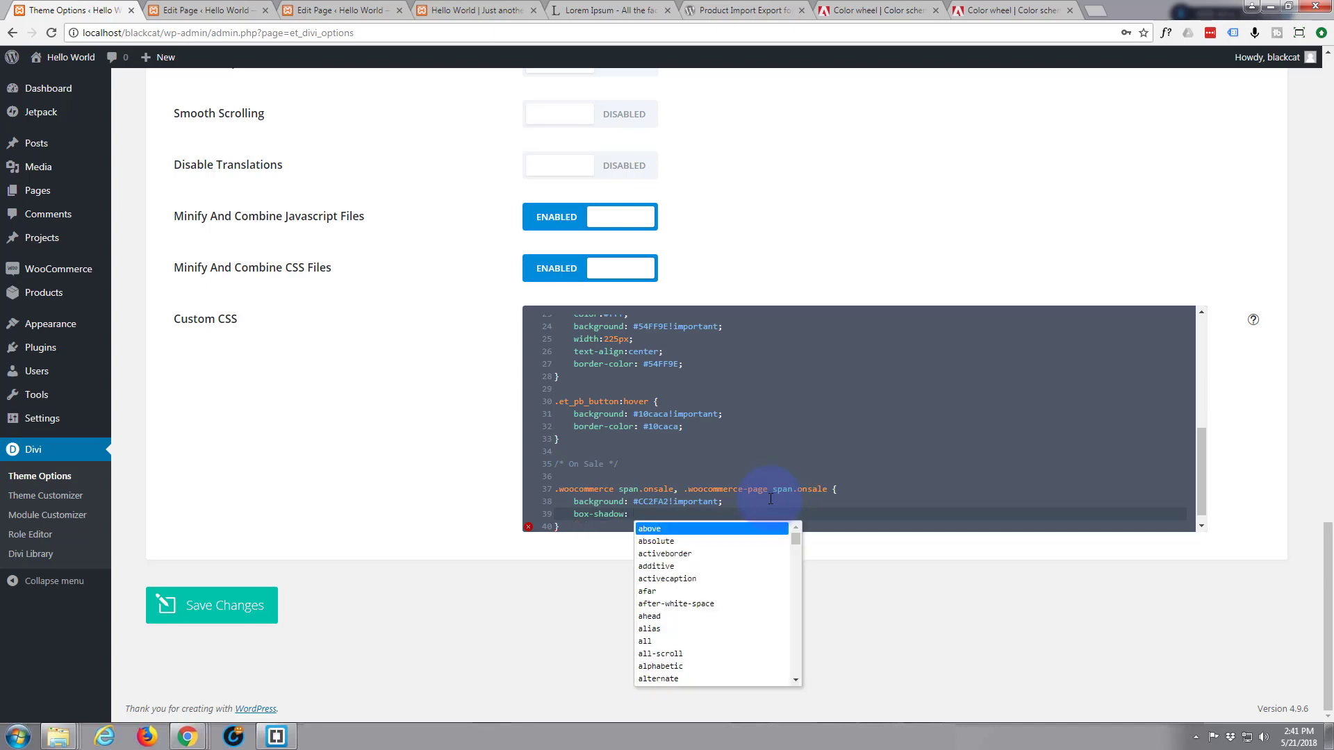
type("5px 5px 25px #777;")
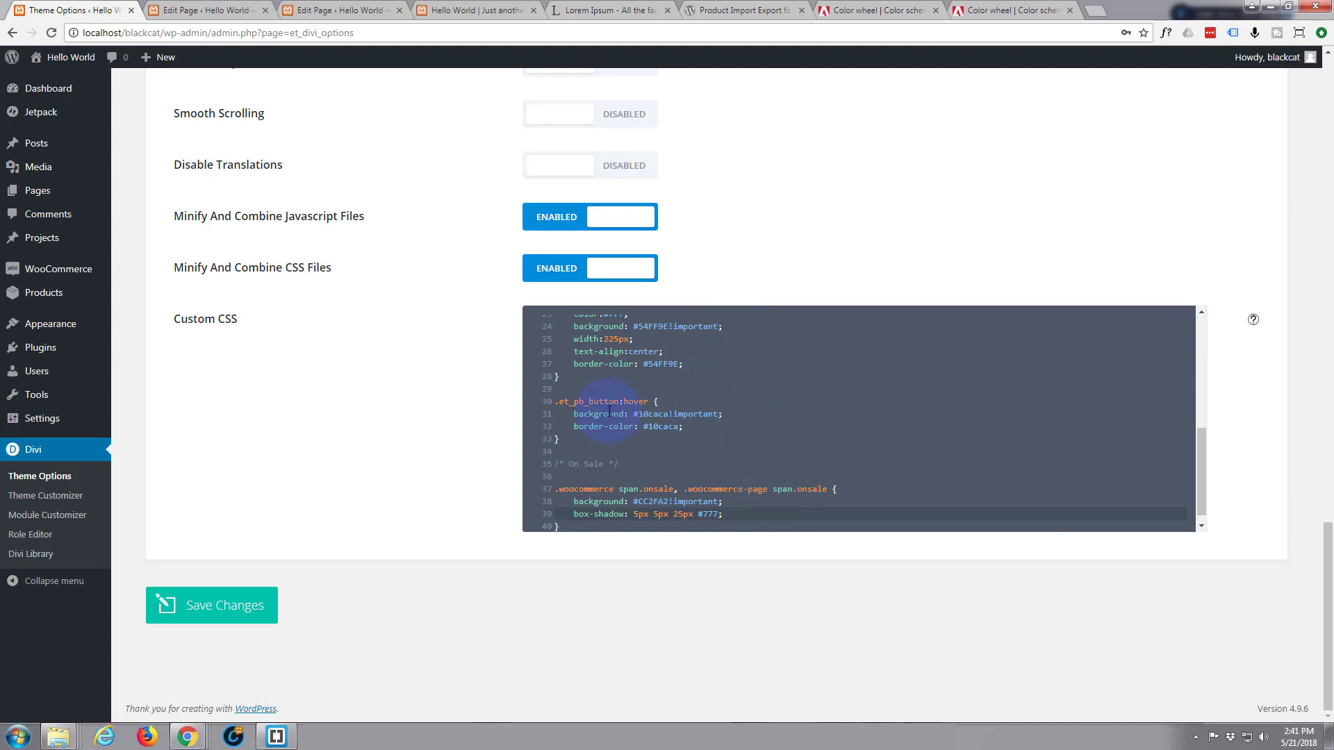
left_click(238, 606)
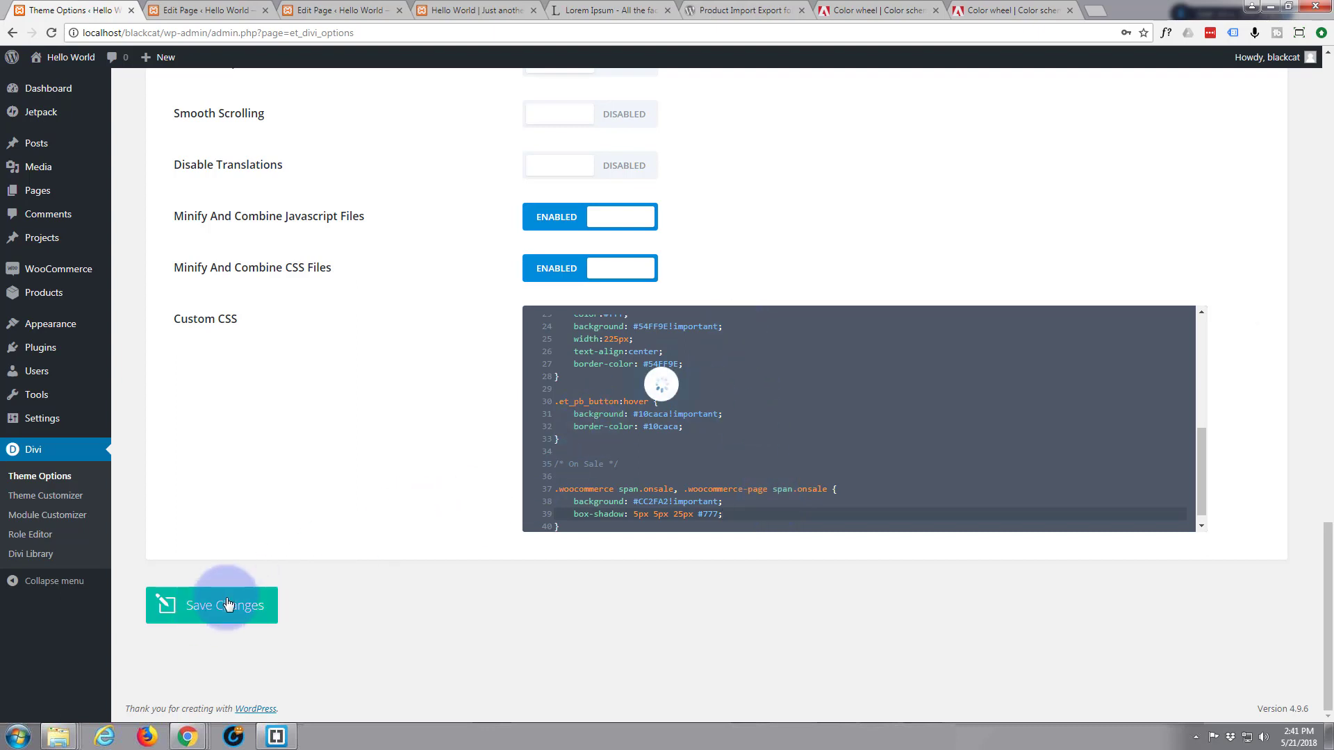
Close DevTools and reload the storefront to check the Sale badges, then return to Theme Options
left_click(500, 15)
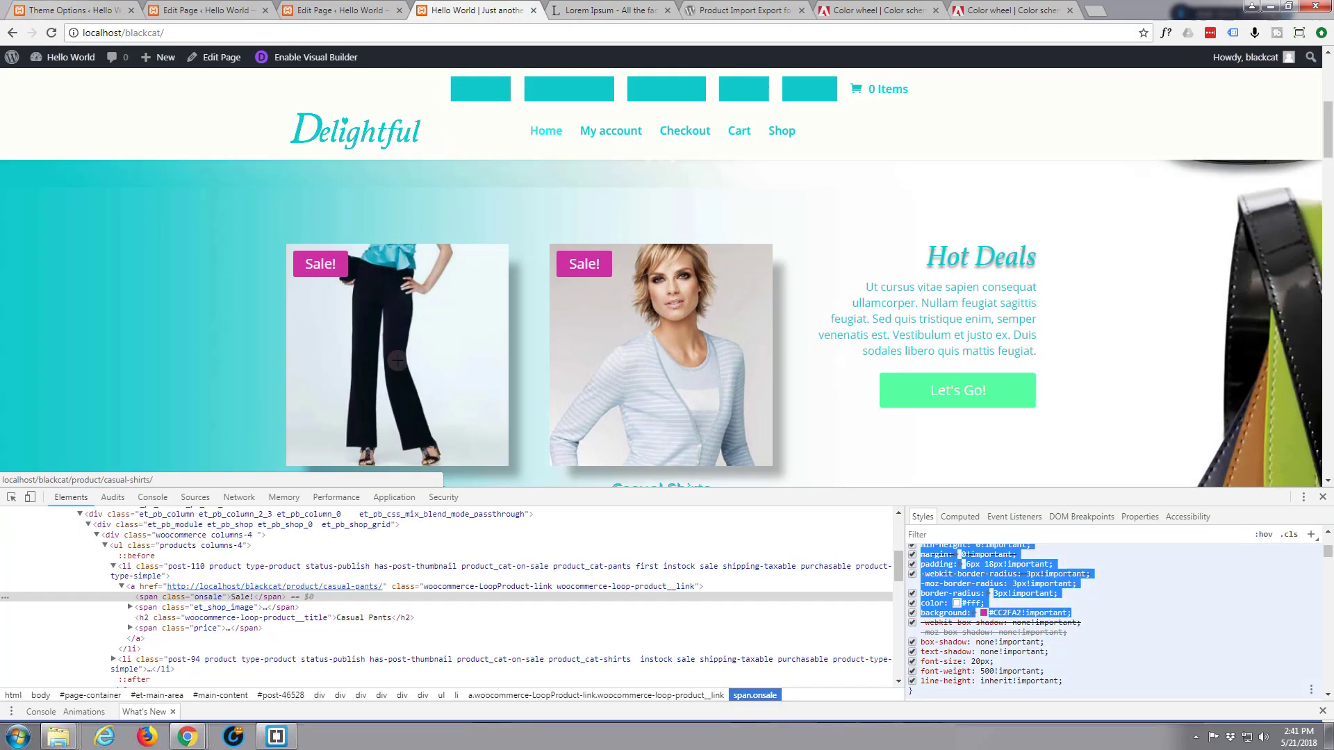
left_click(1323, 498)
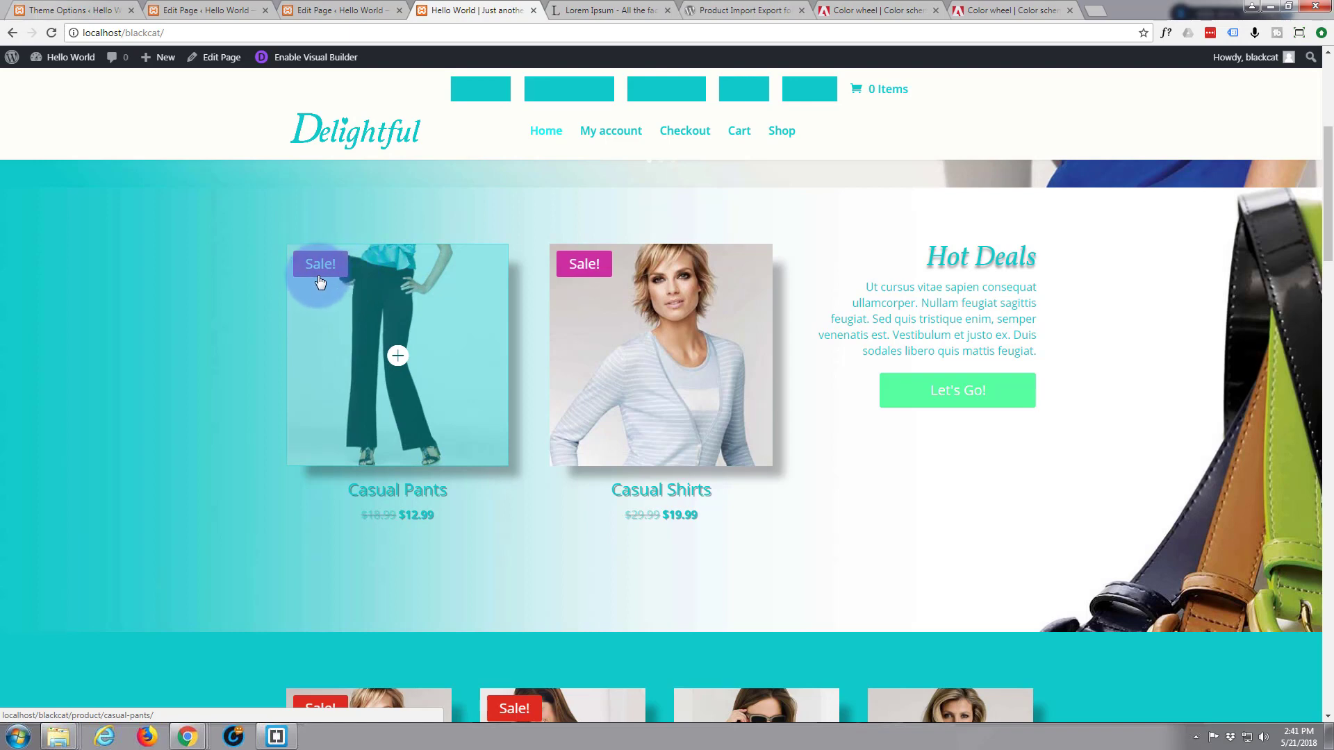
left_click(50, 33)
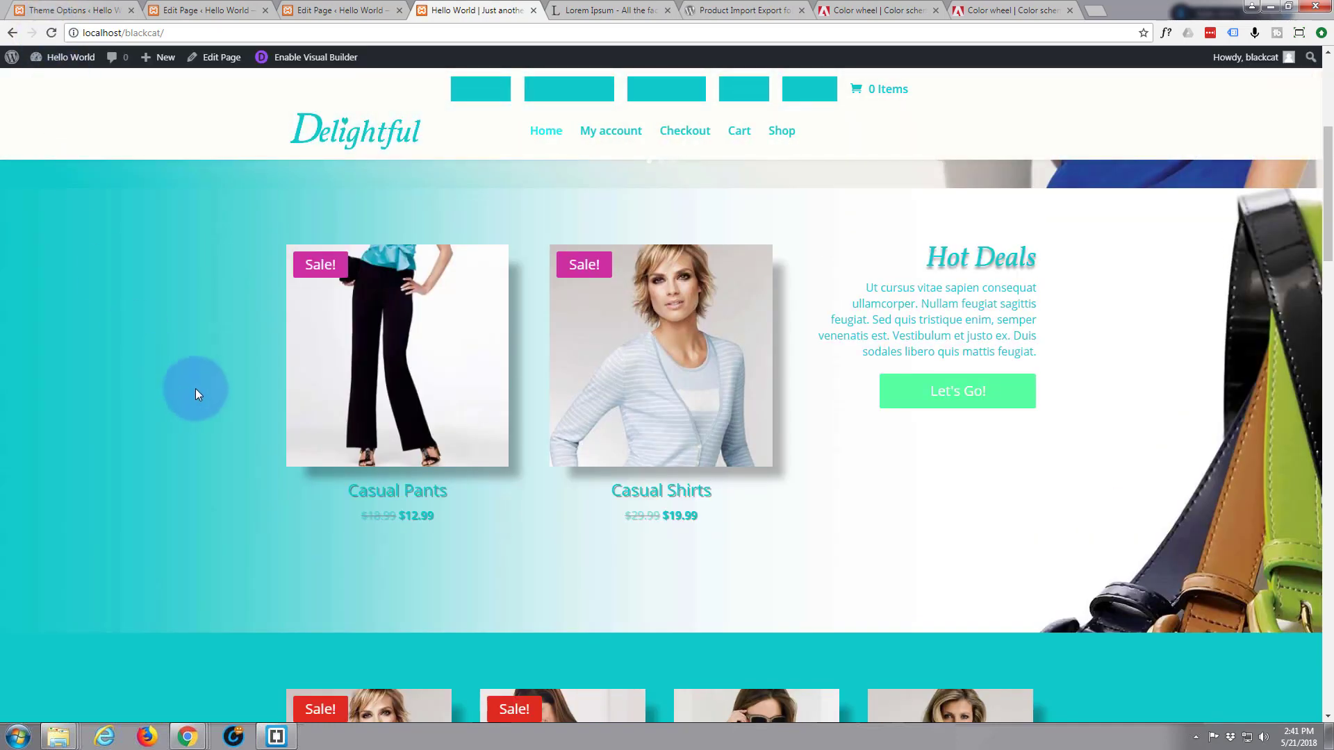
scroll(176, 342, "up", 2)
scroll(176, 342, "down", 2)
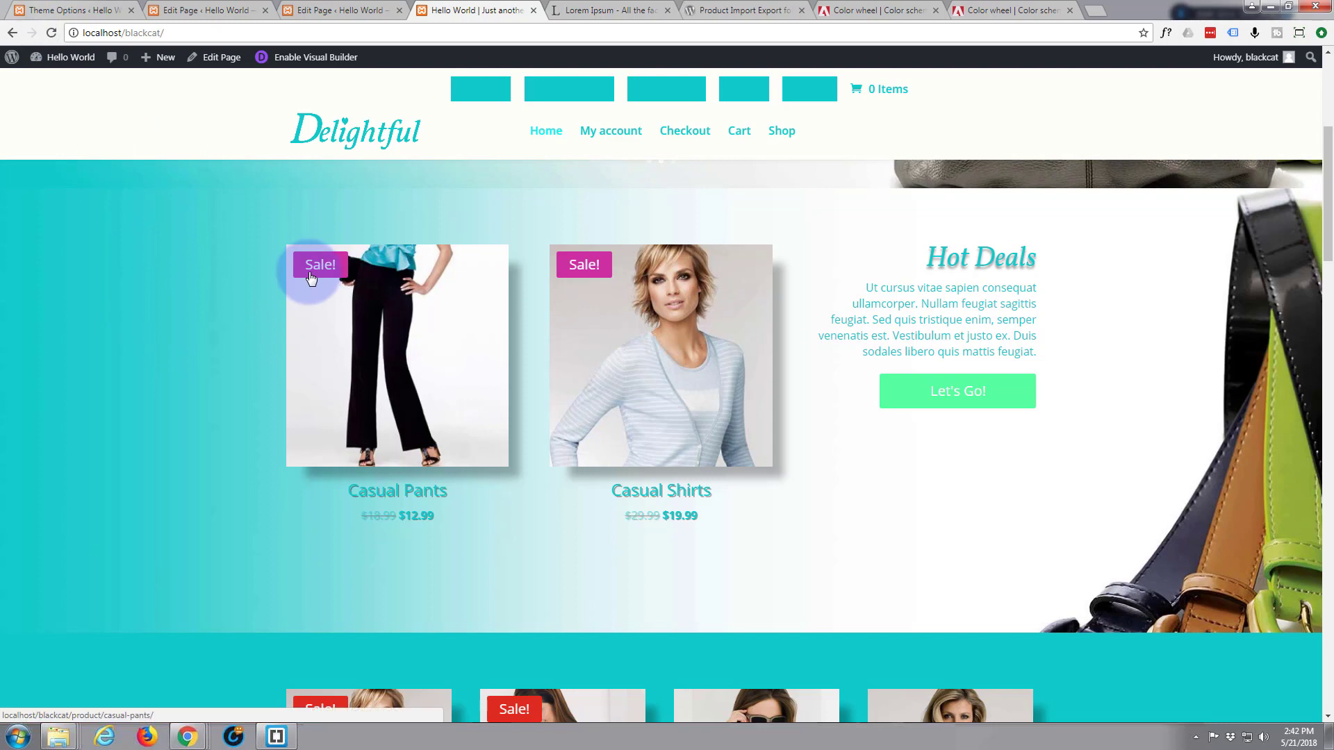
left_click(78, 12)
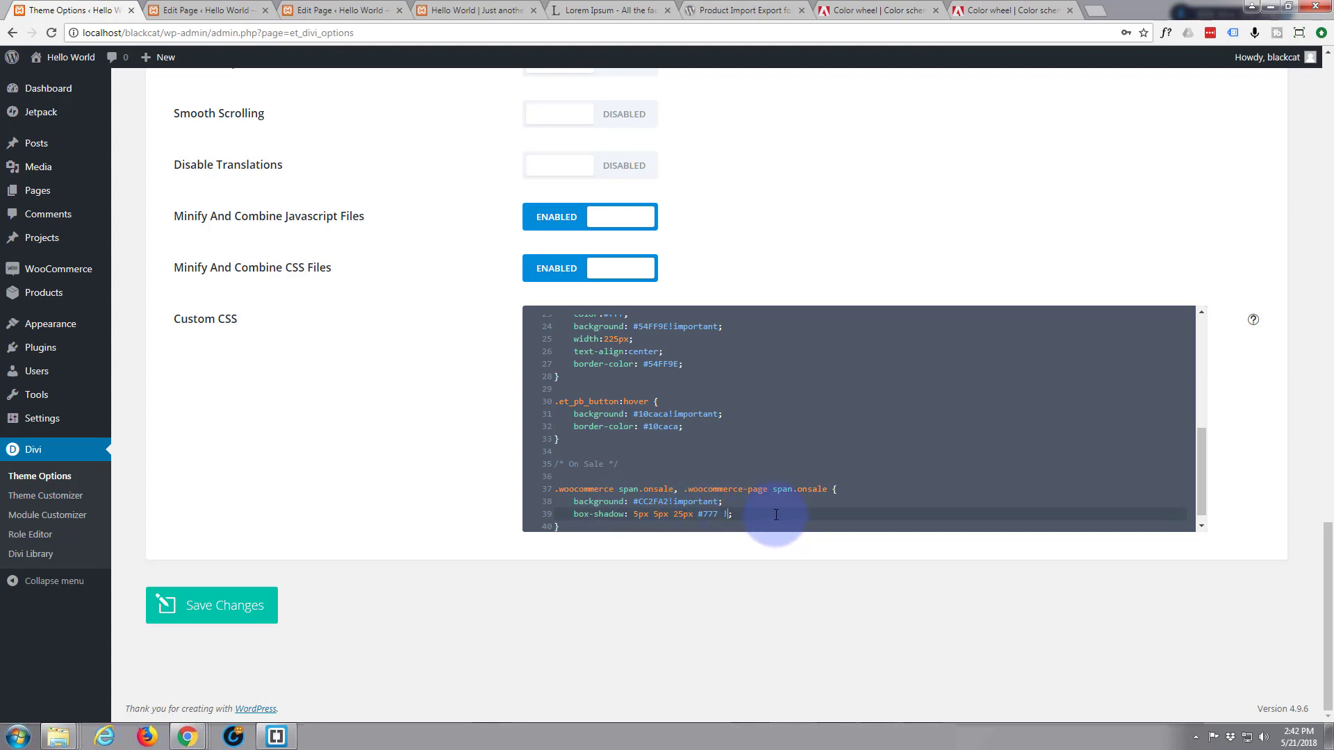
Make the badge box-shadow !important, save the Custom CSS, and reload the storefront to check the shadows
type("important")
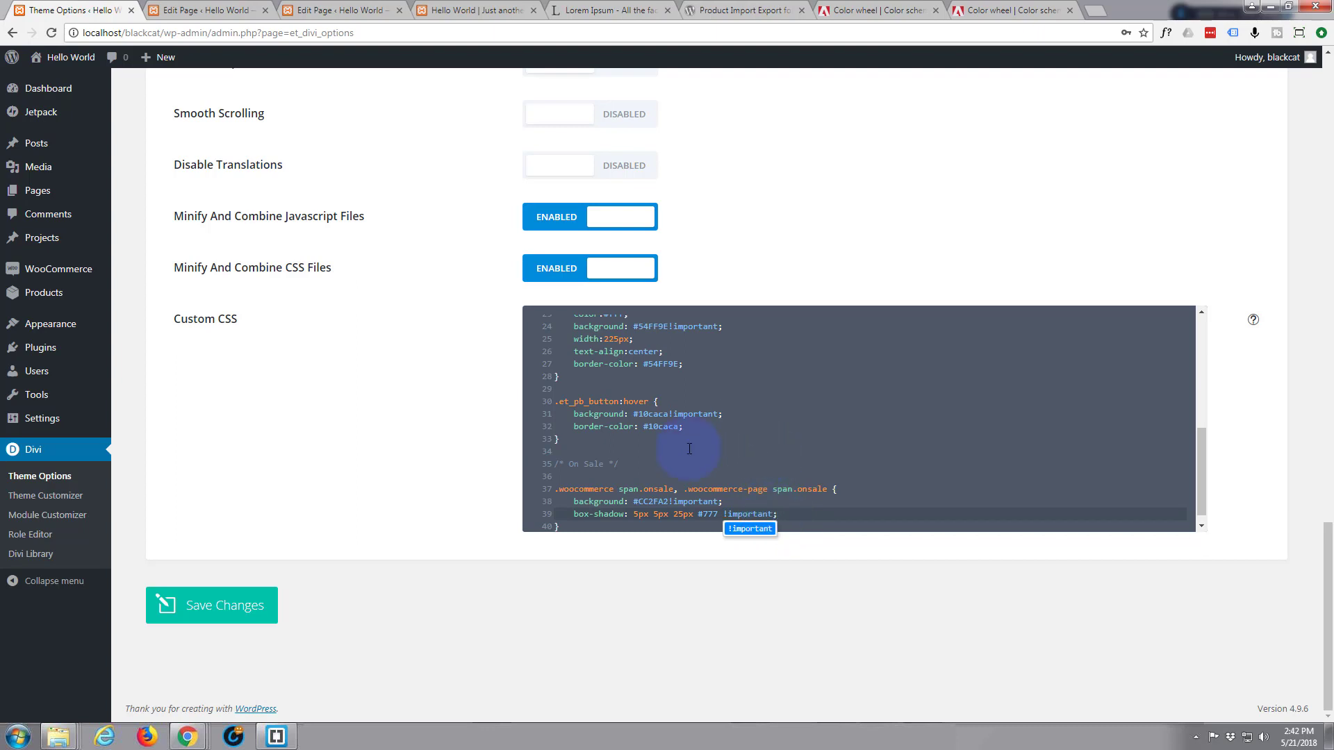
left_click(203, 616)
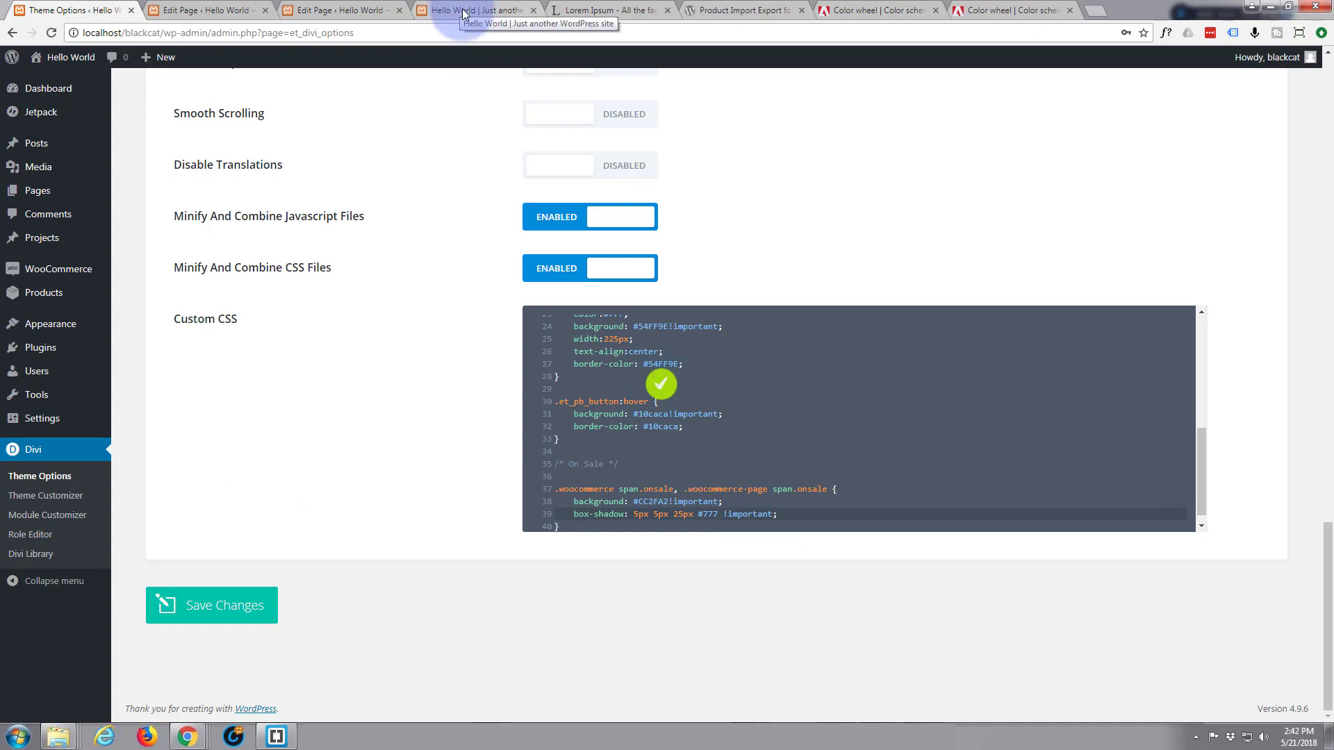
left_click(464, 14)
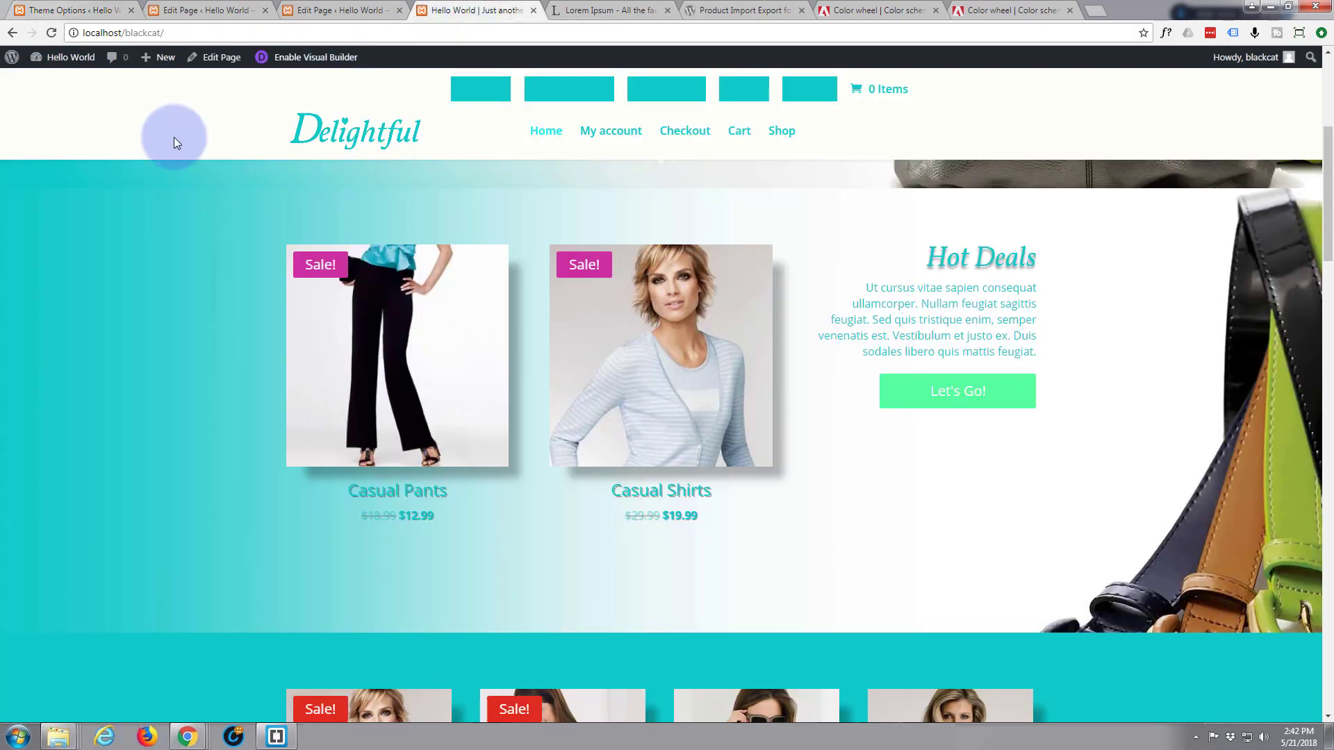
left_click(51, 34)
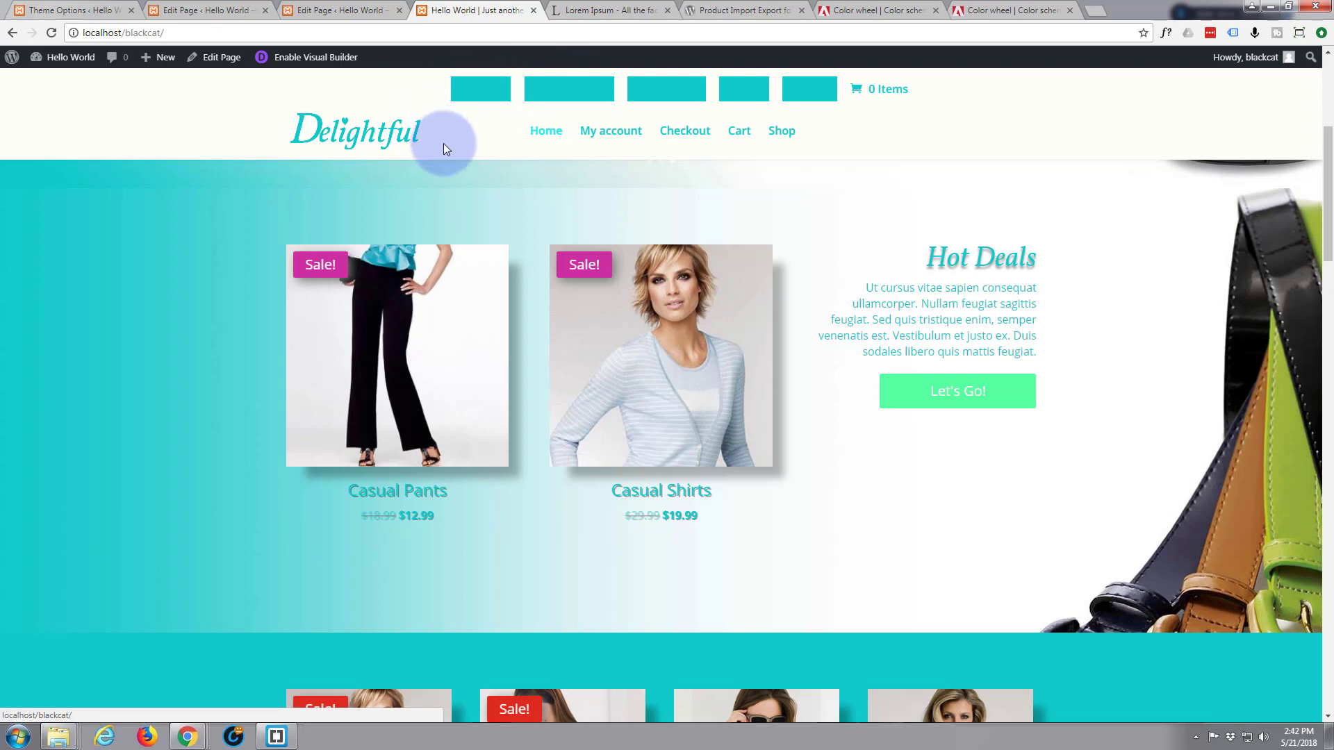
scroll(456, 154, "down", 2)
scroll(456, 156, "up", 4)
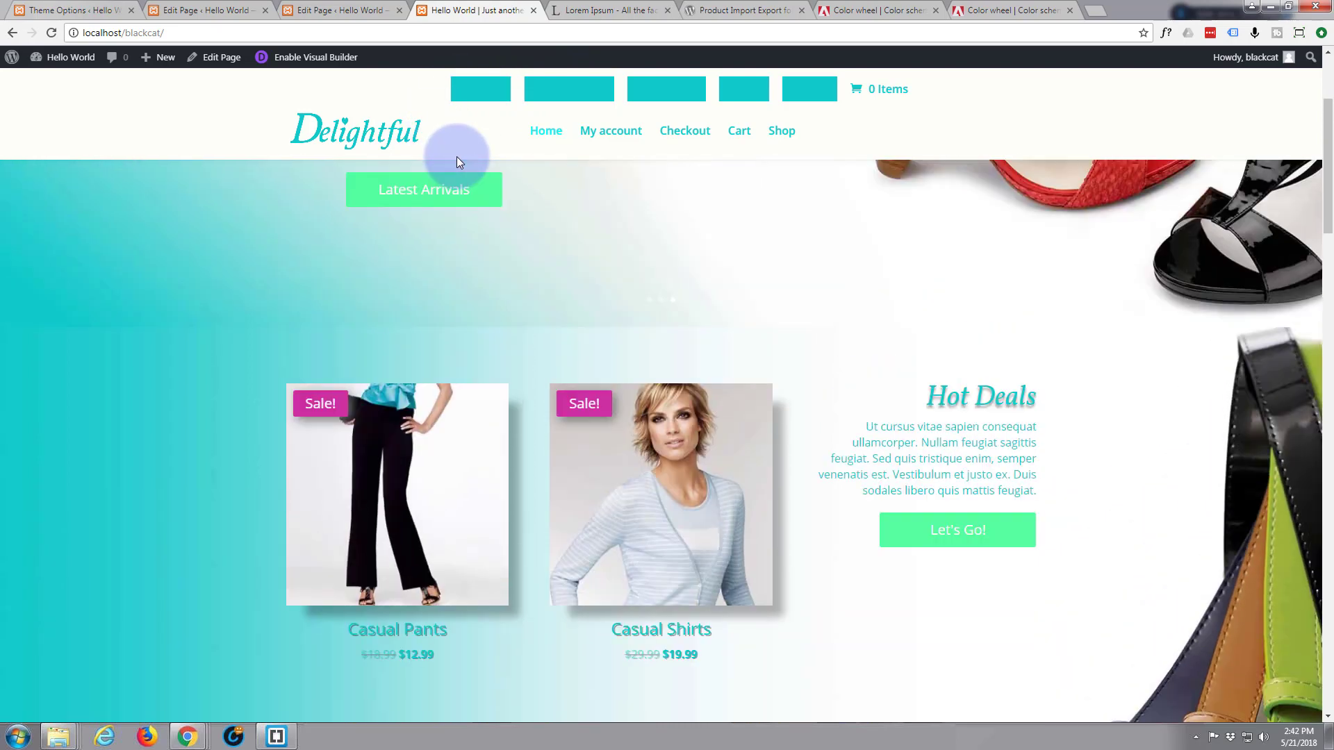
scroll(456, 158, "up", 1)
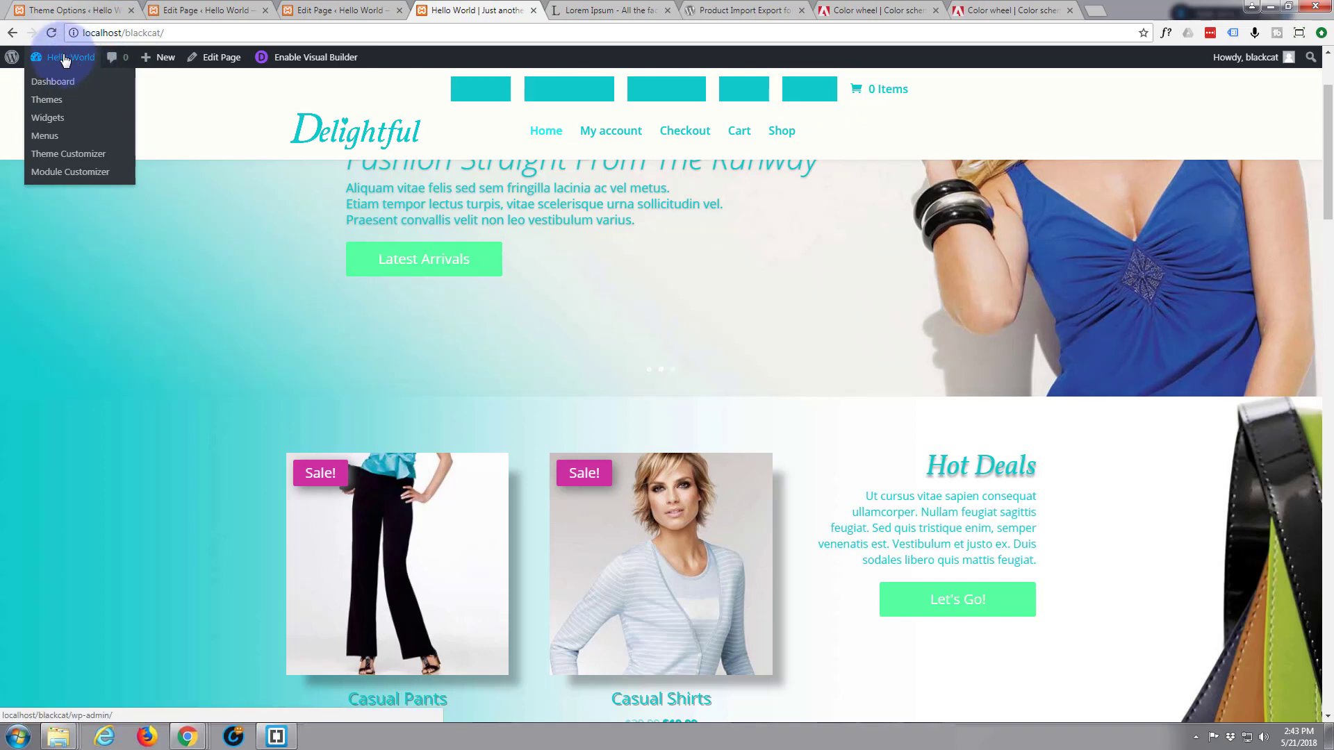
In the Theme Customizer, set the Secondary Menu Bar text colour to white #ffffff and publish
left_click(25, 15)
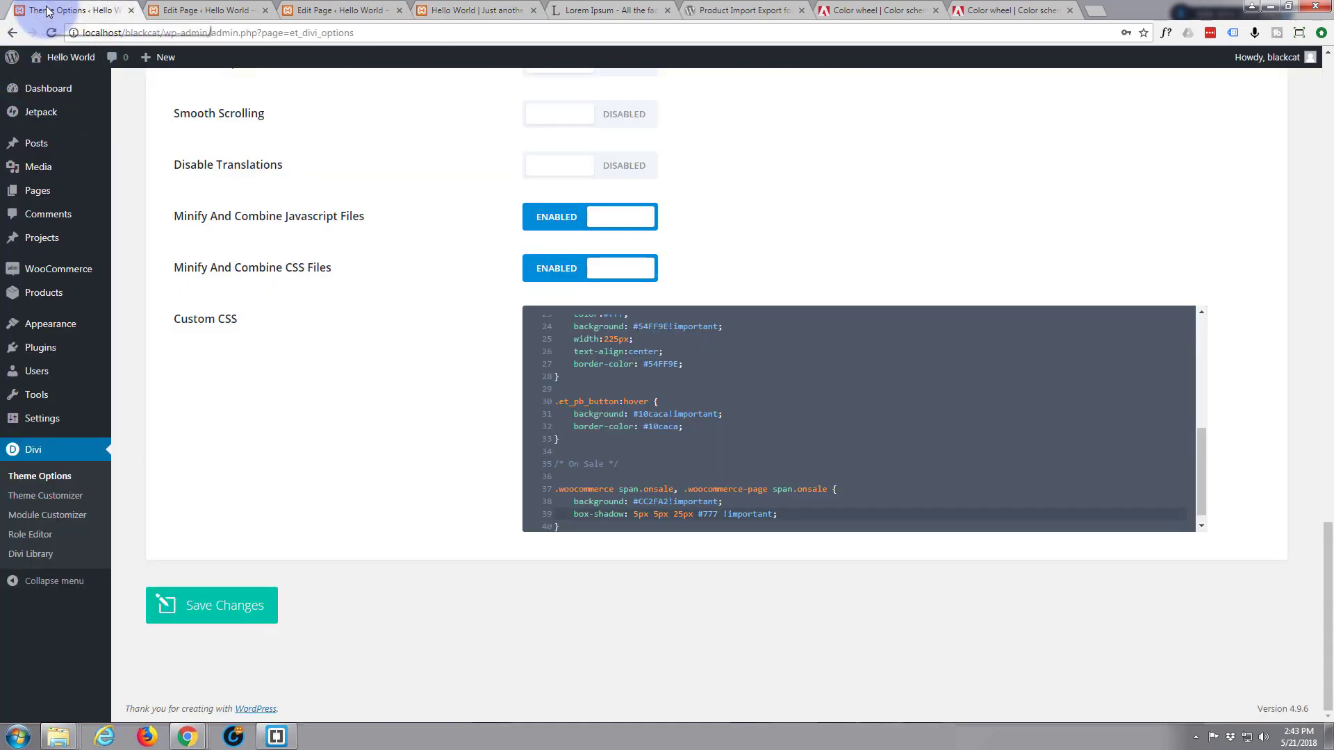
left_click(48, 497)
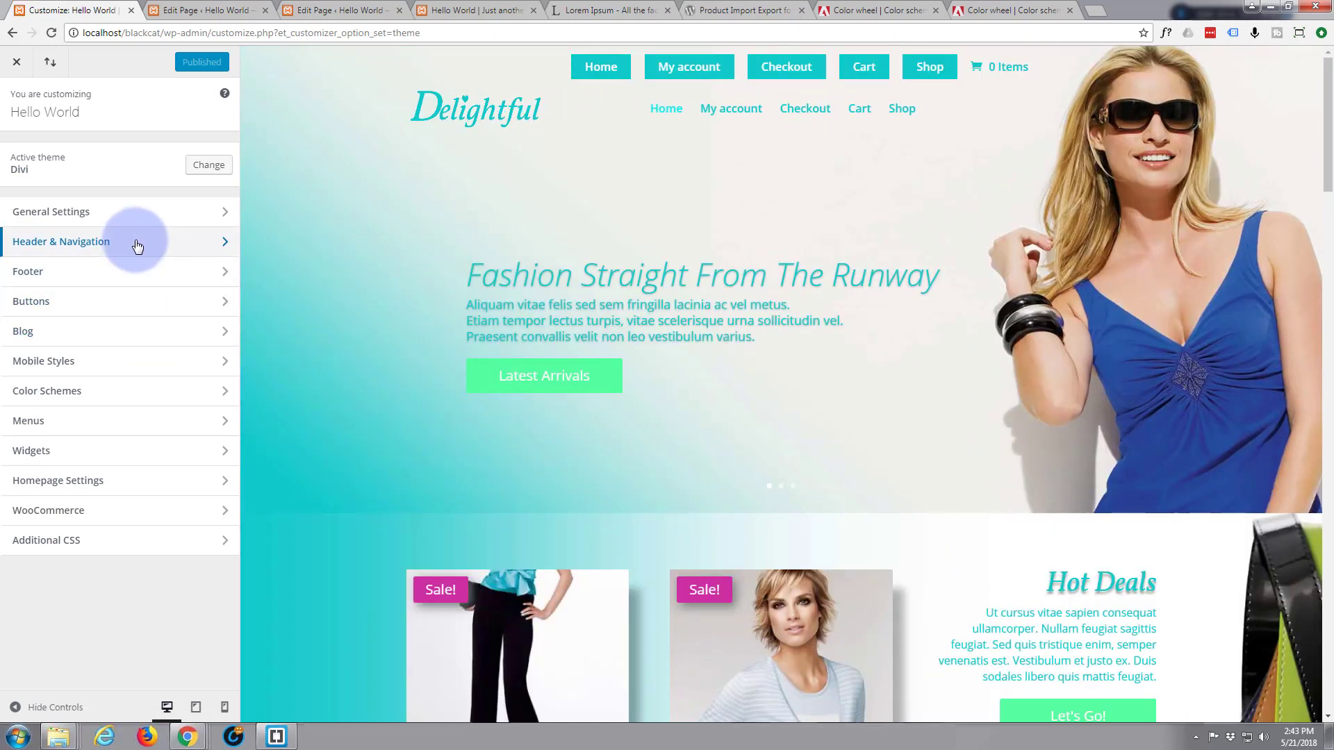
left_click(141, 243)
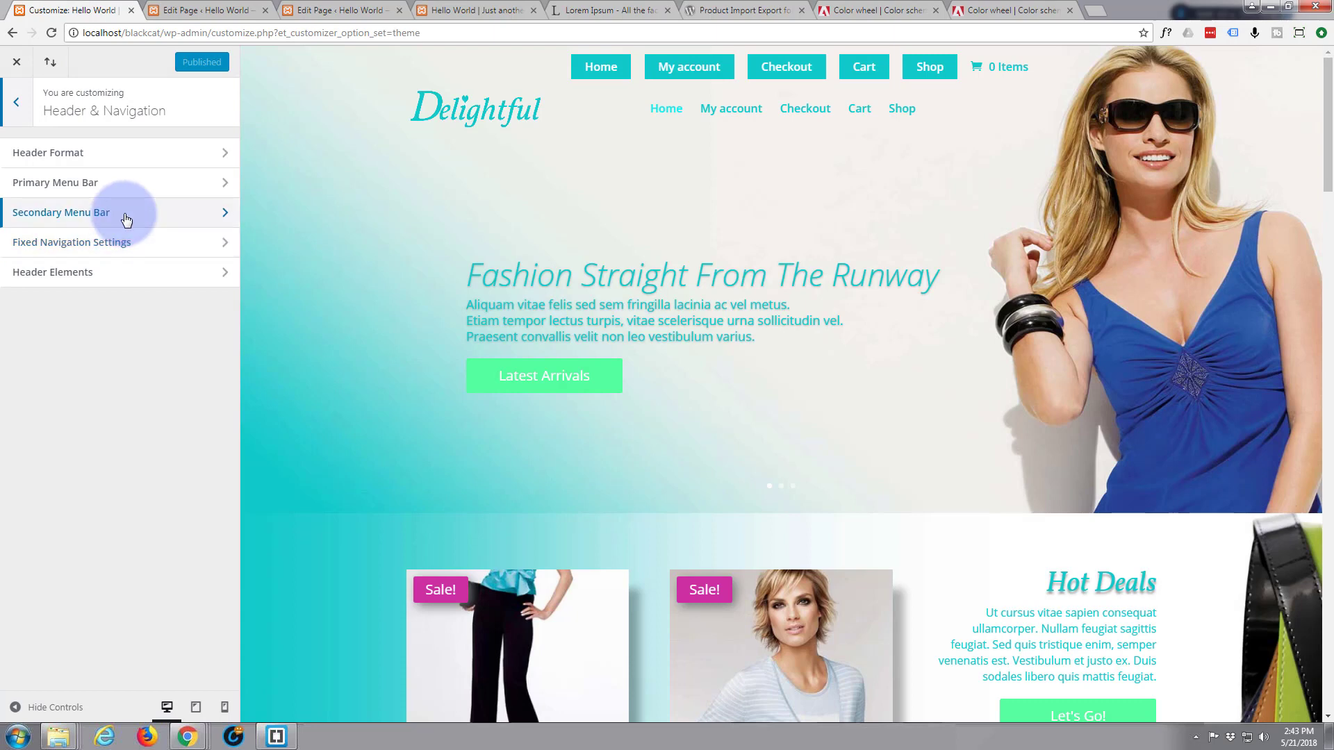
left_click(126, 219)
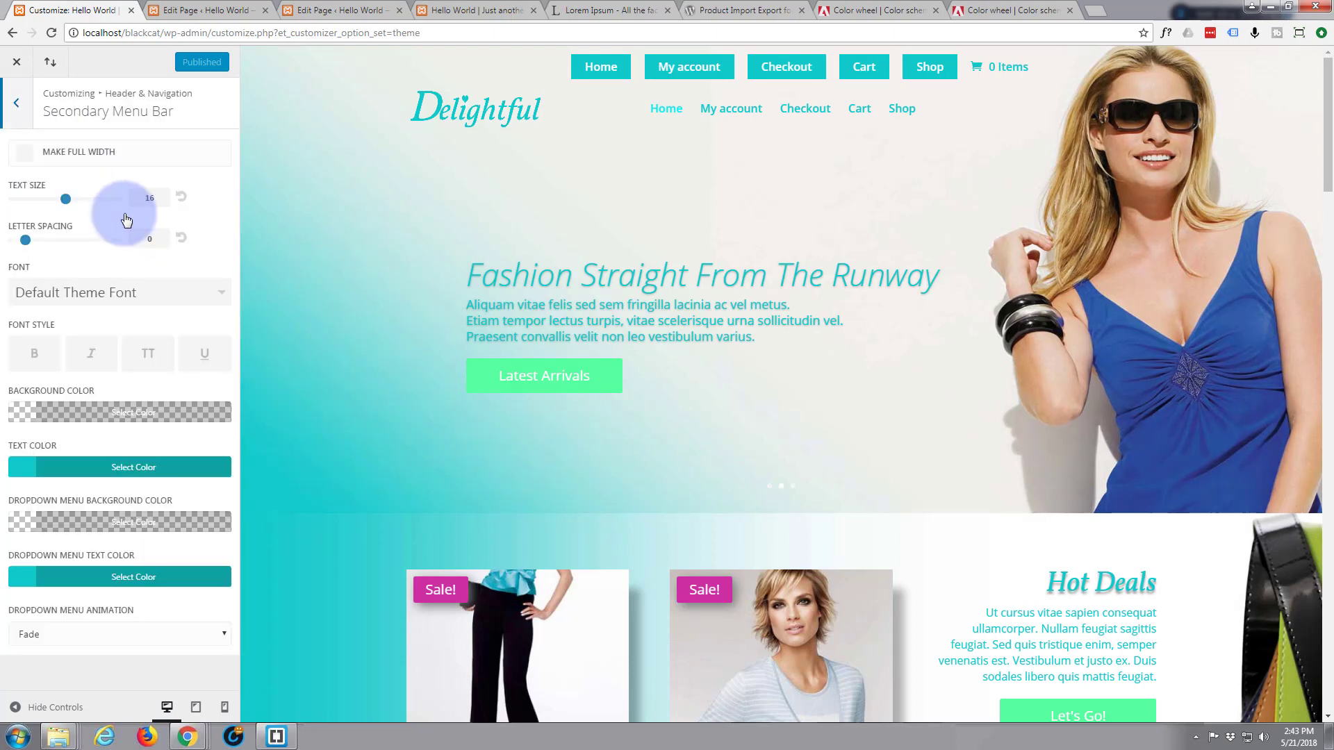
left_click(89, 469)
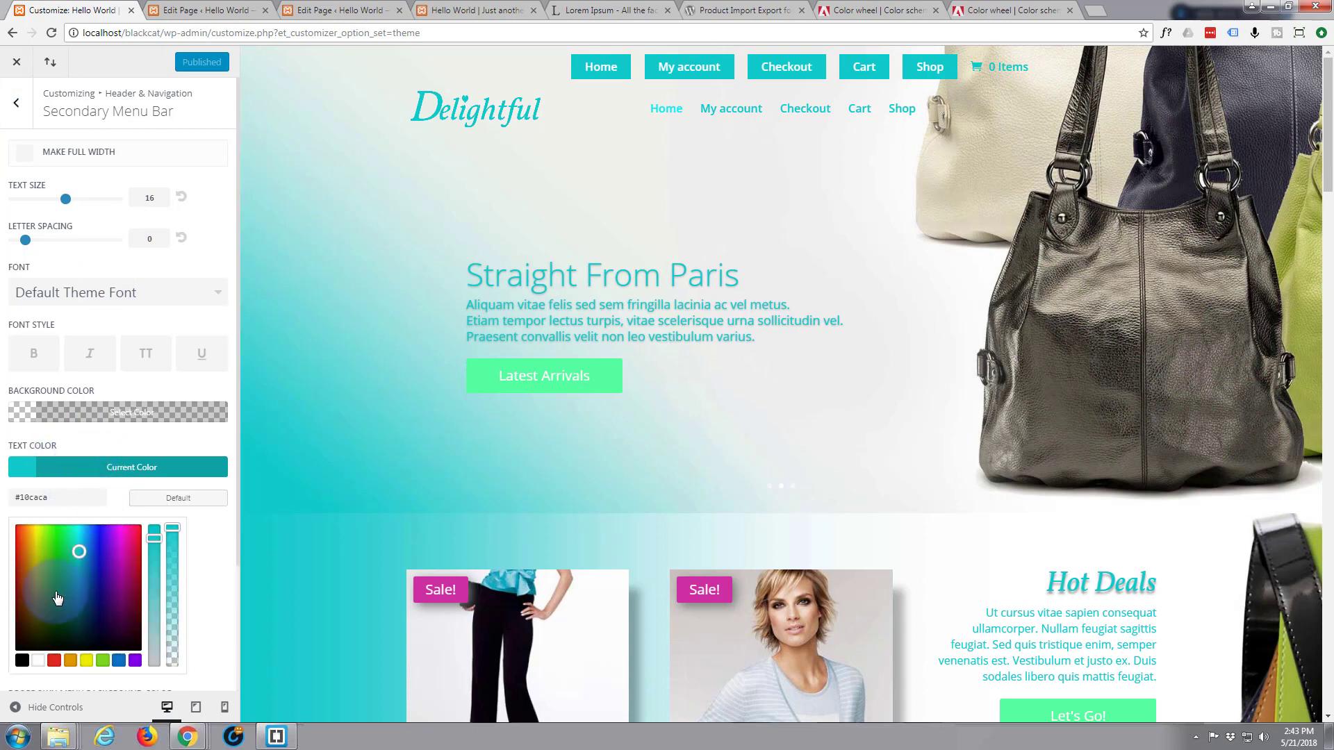
left_click(38, 661)
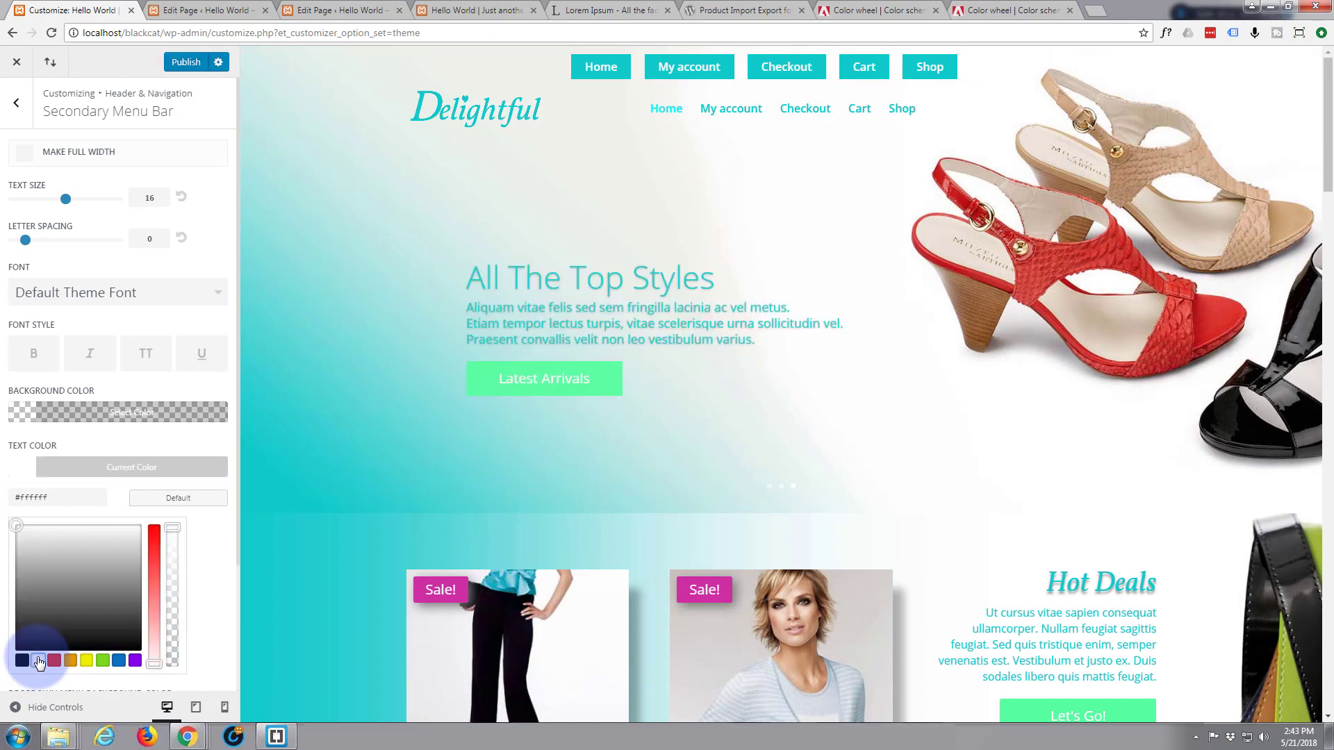
left_click(185, 67)
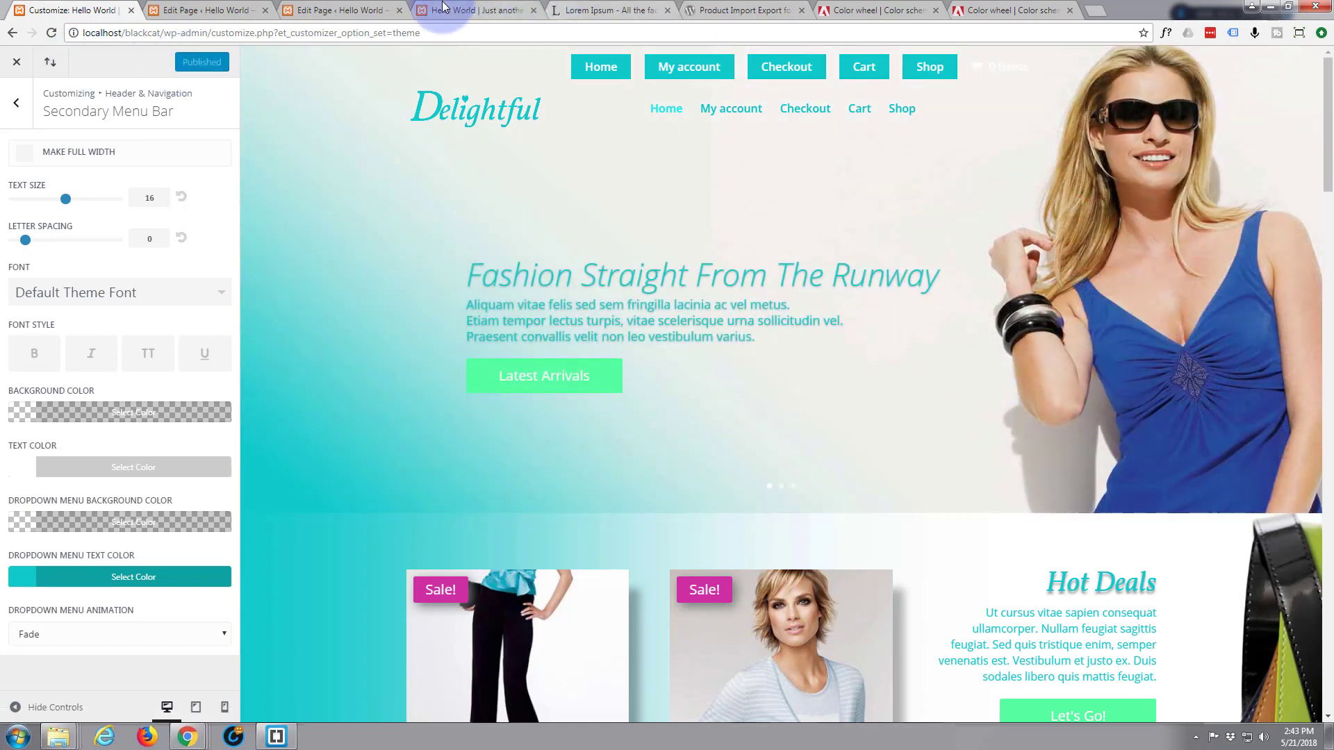
Reload the storefront and scroll through it to check the white-on-teal secondary menu labels
left_click(498, 11)
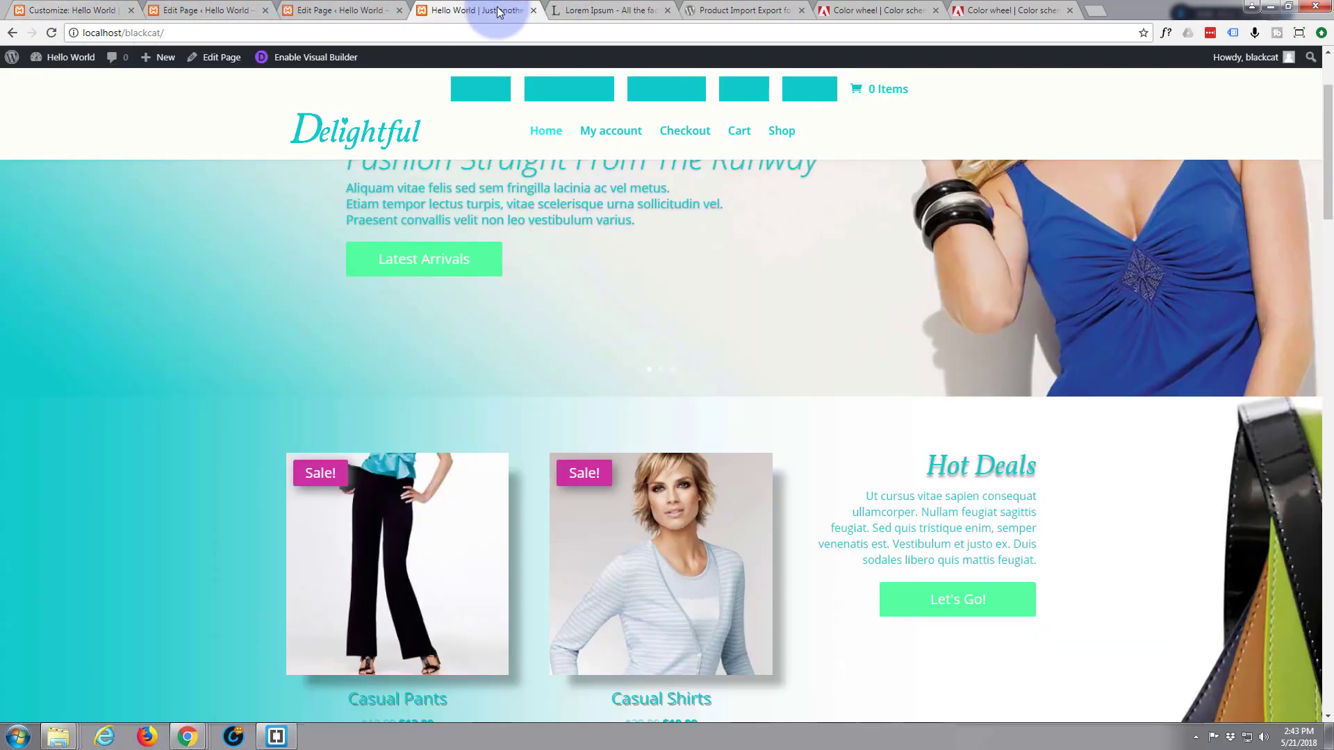
left_click(52, 34)
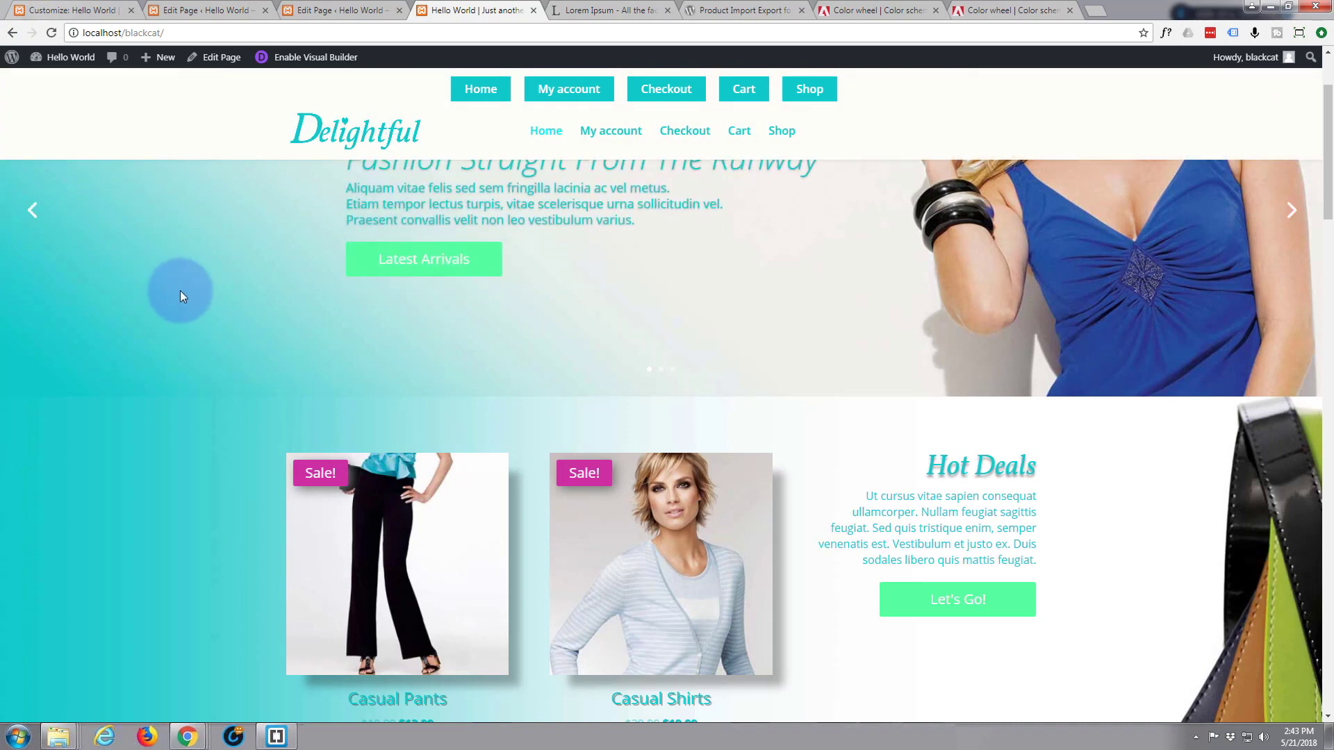
scroll(180, 290, "up", 2)
scroll(181, 290, "down", 5)
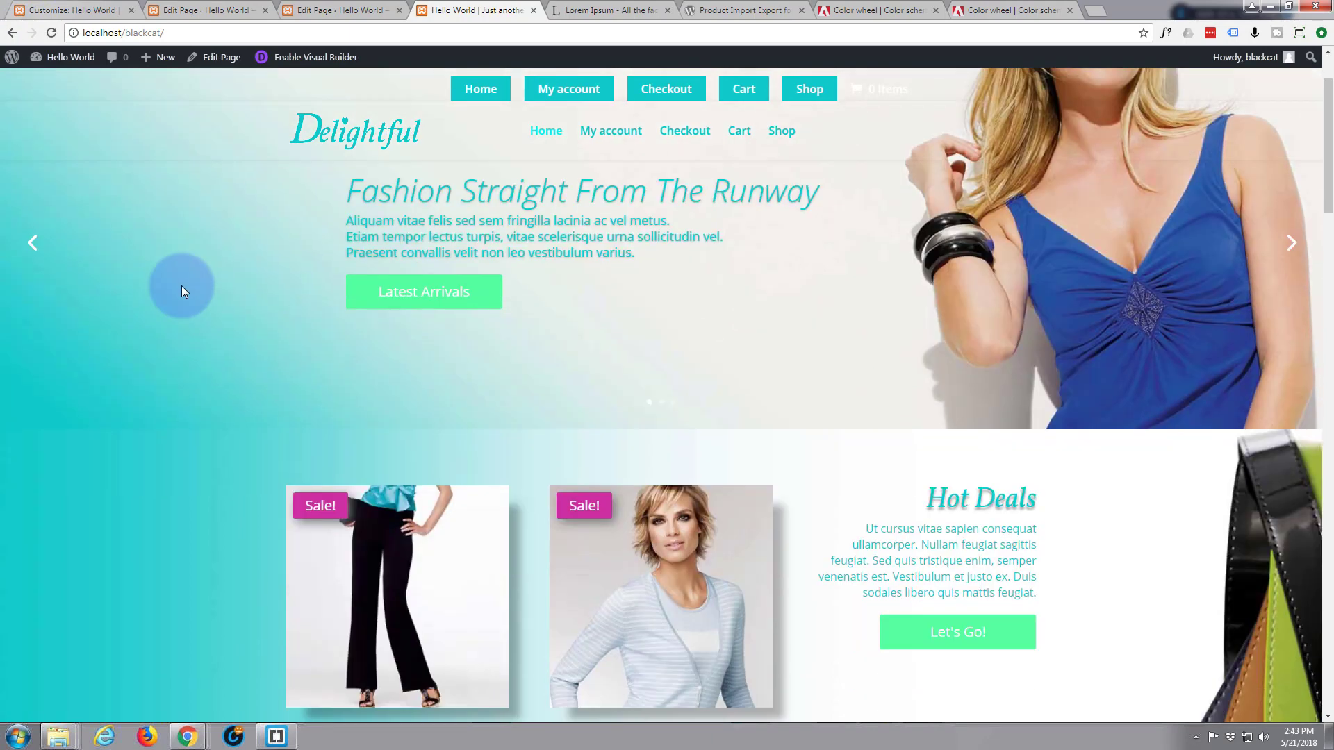
scroll(181, 290, "down", 1)
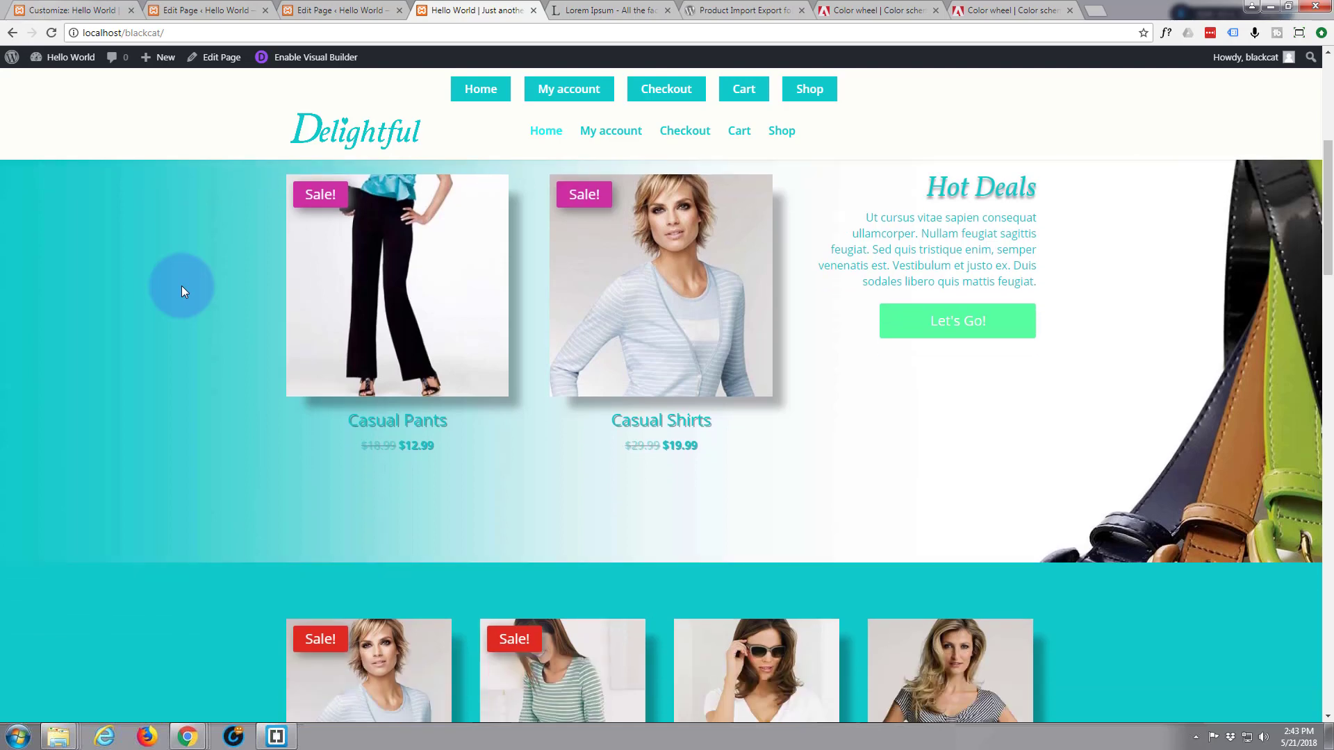
scroll(181, 285, "up", 5)
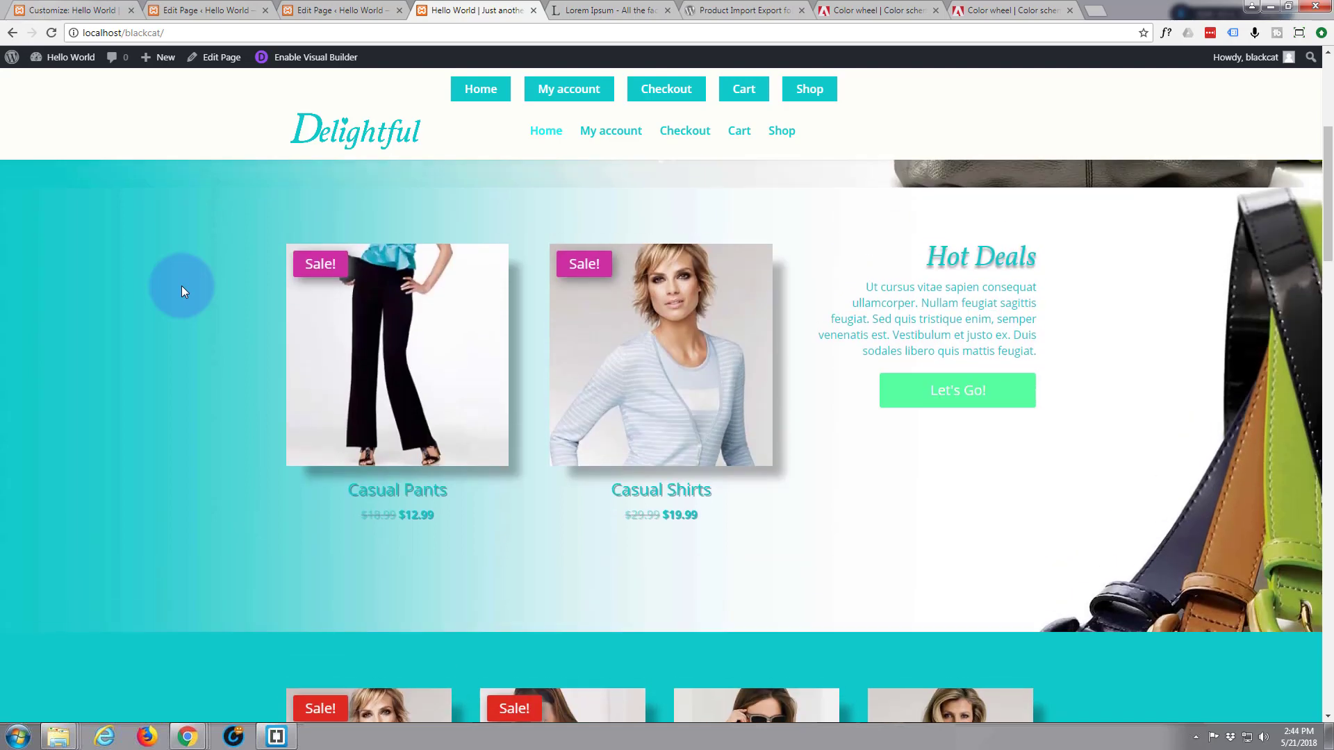
scroll(181, 286, "up", 1)
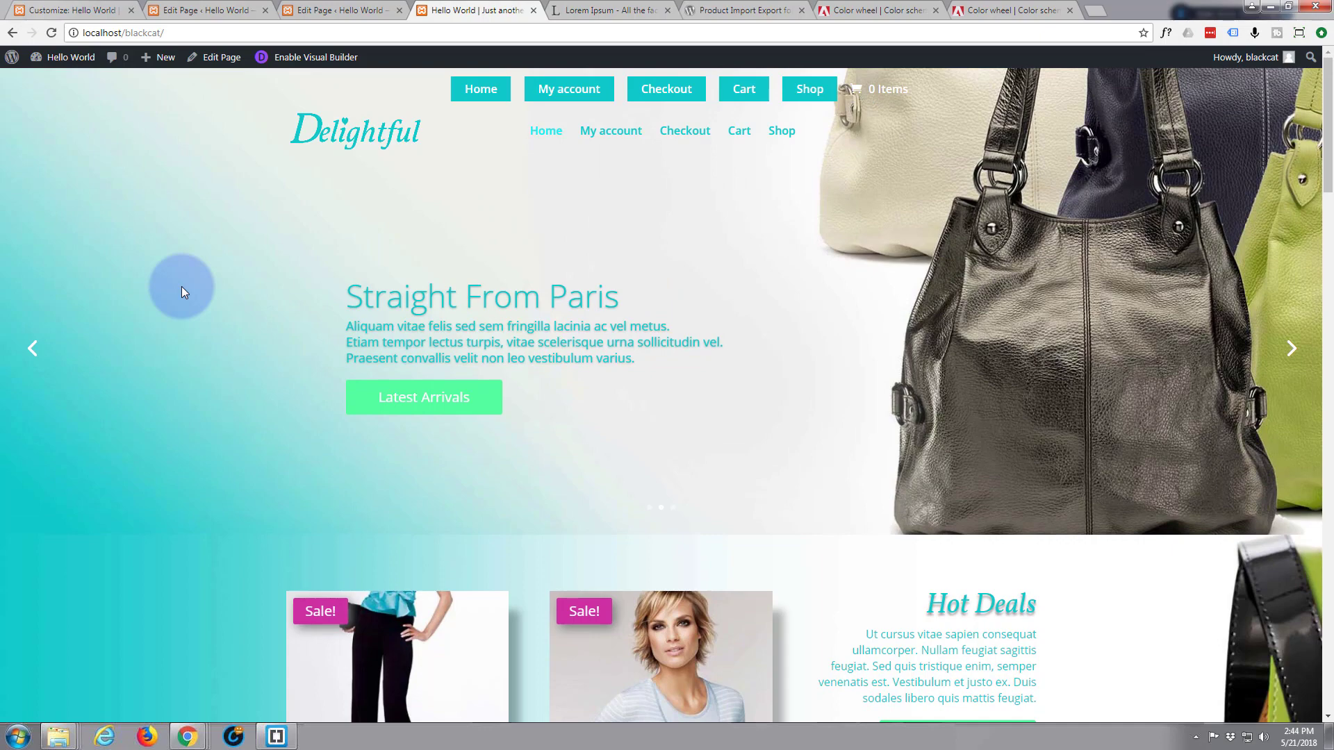
scroll(181, 286, "down", 2)
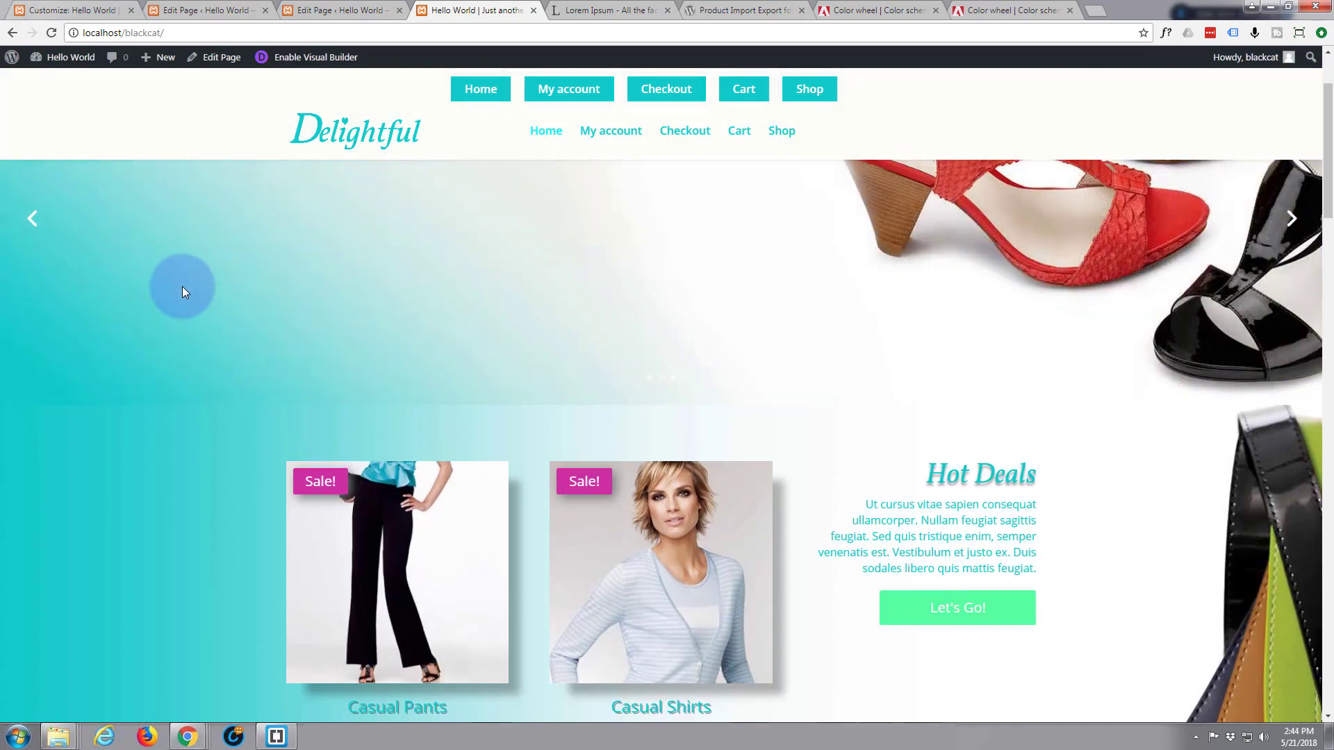
scroll(182, 286, "up", 2)
scroll(182, 286, "down", 1)
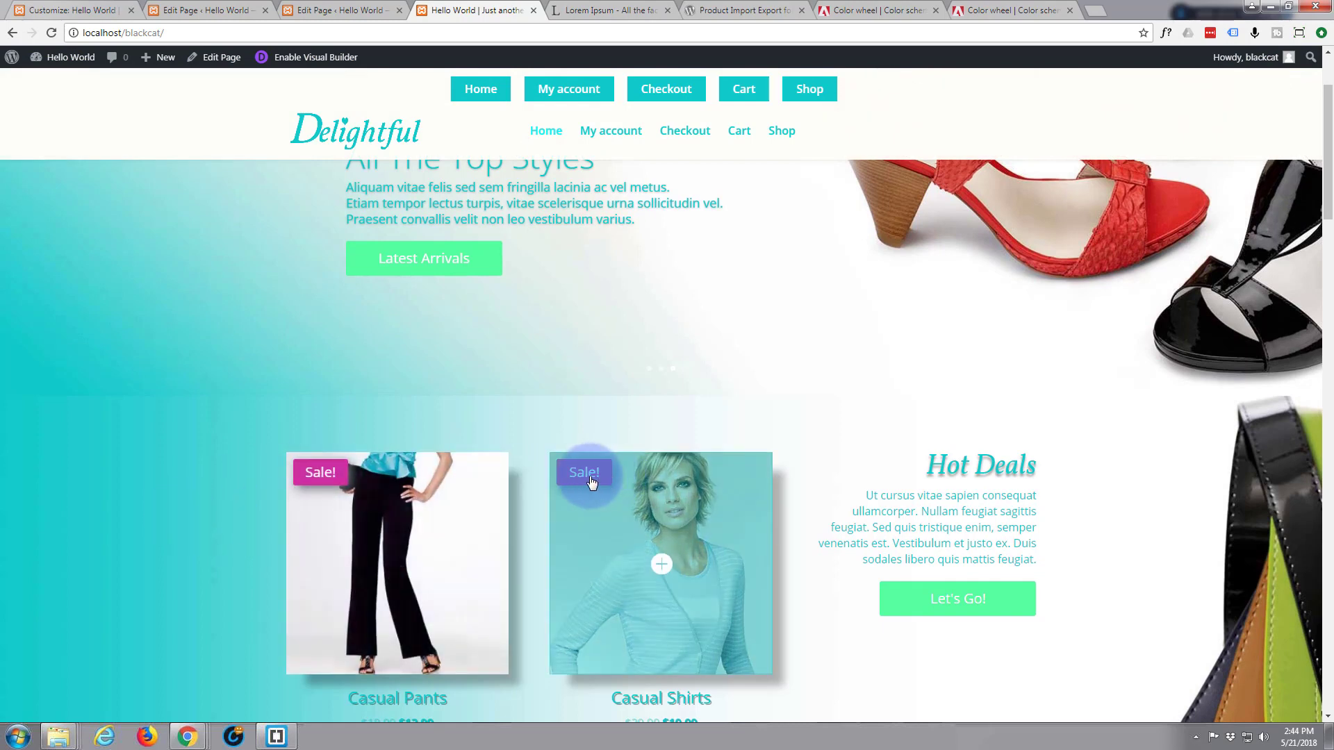
scroll(202, 498, "down", 1)
scroll(201, 498, "down", 1)
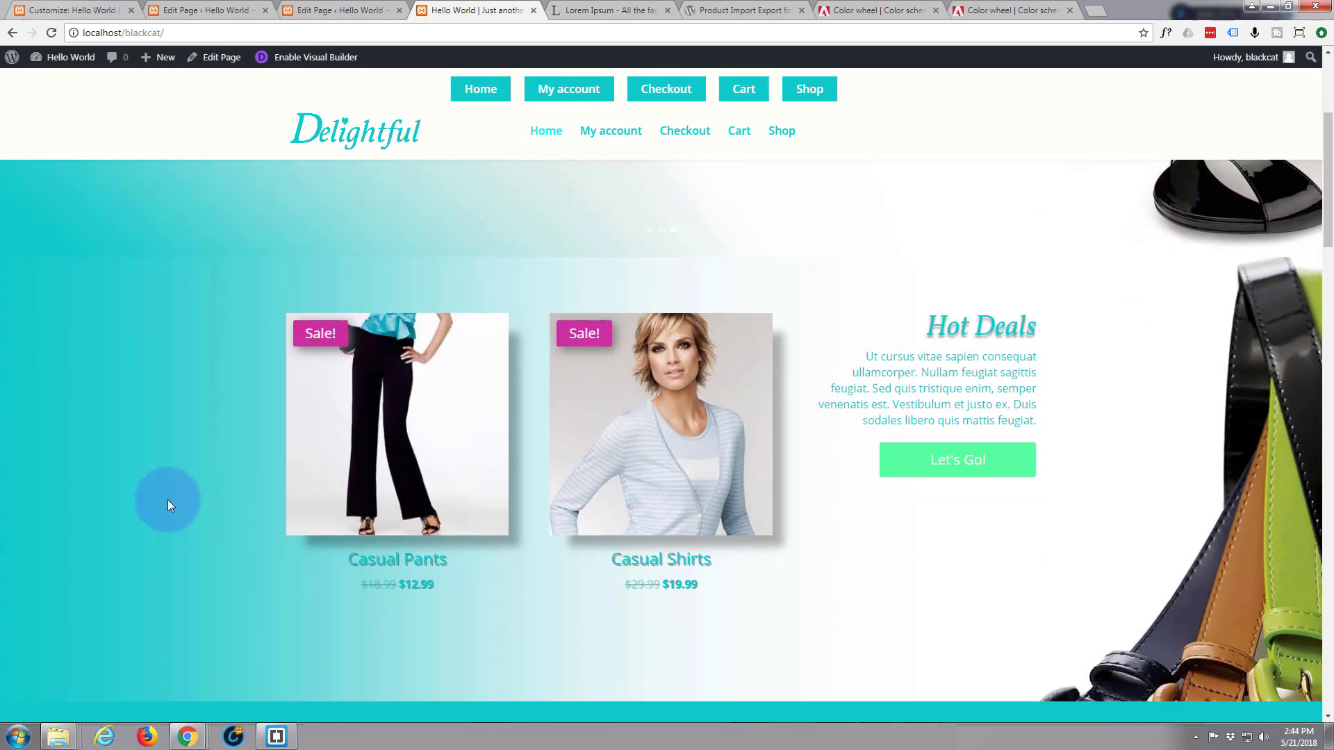